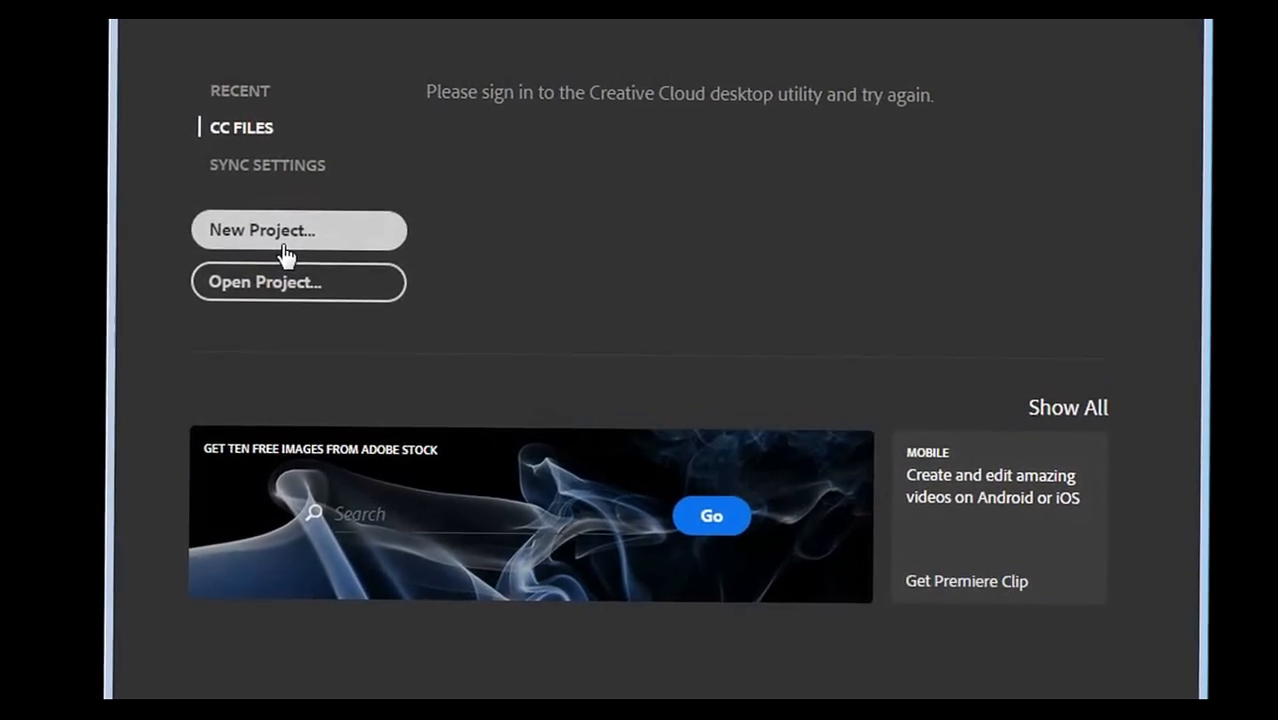
- Choose New Project on the Start screen to begin a new Premiere Pro project
left_click(285, 248)
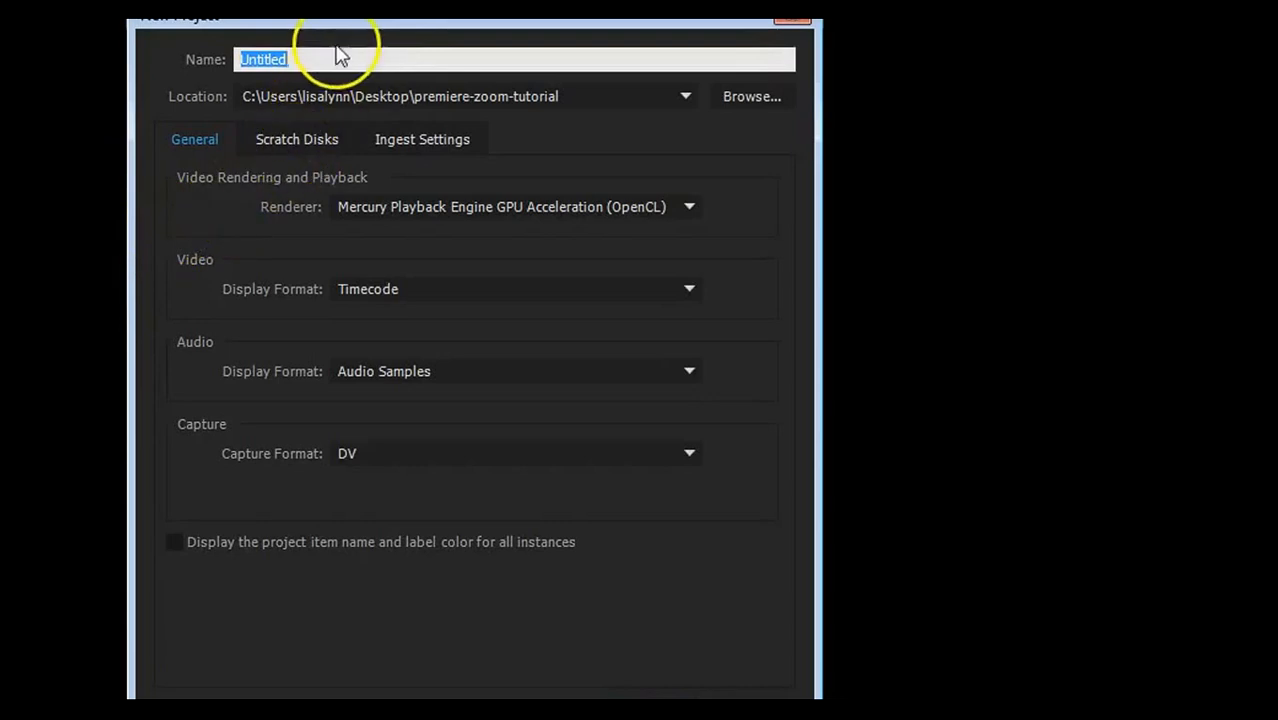
- Name the new project Tutorial1
type("Tut")
key("BackSpace")
type("tori")
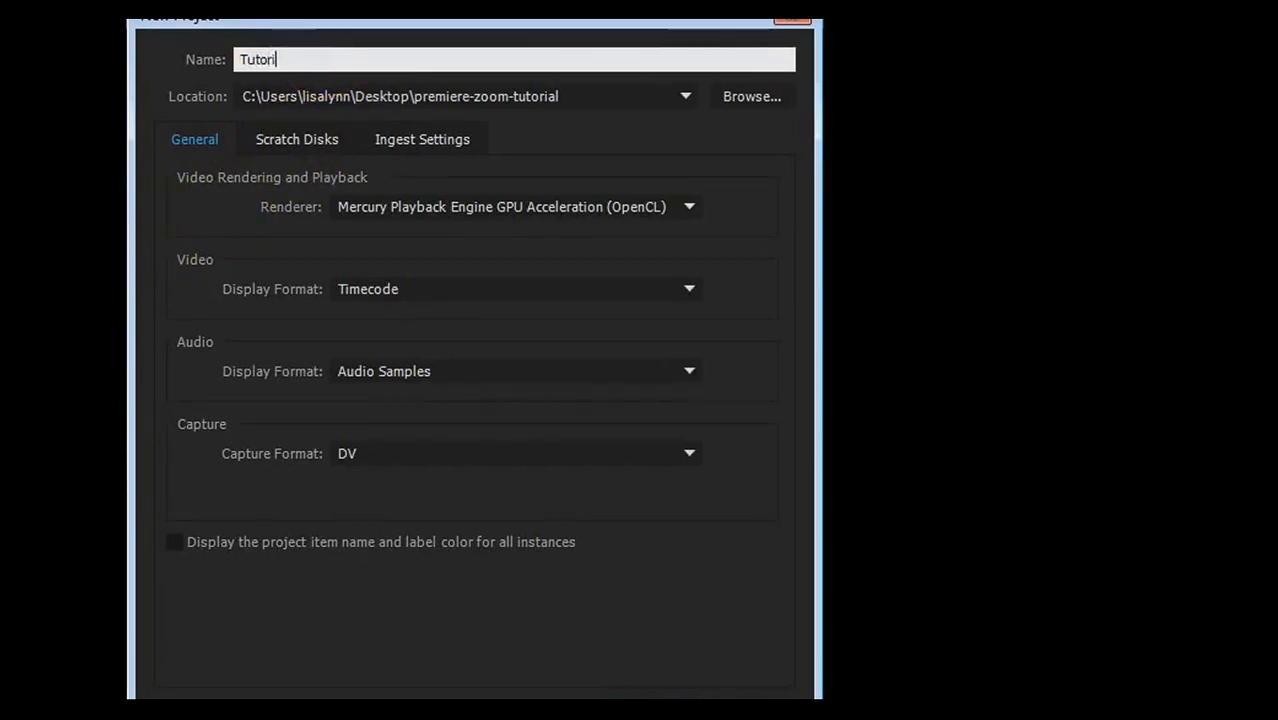
type("al1")
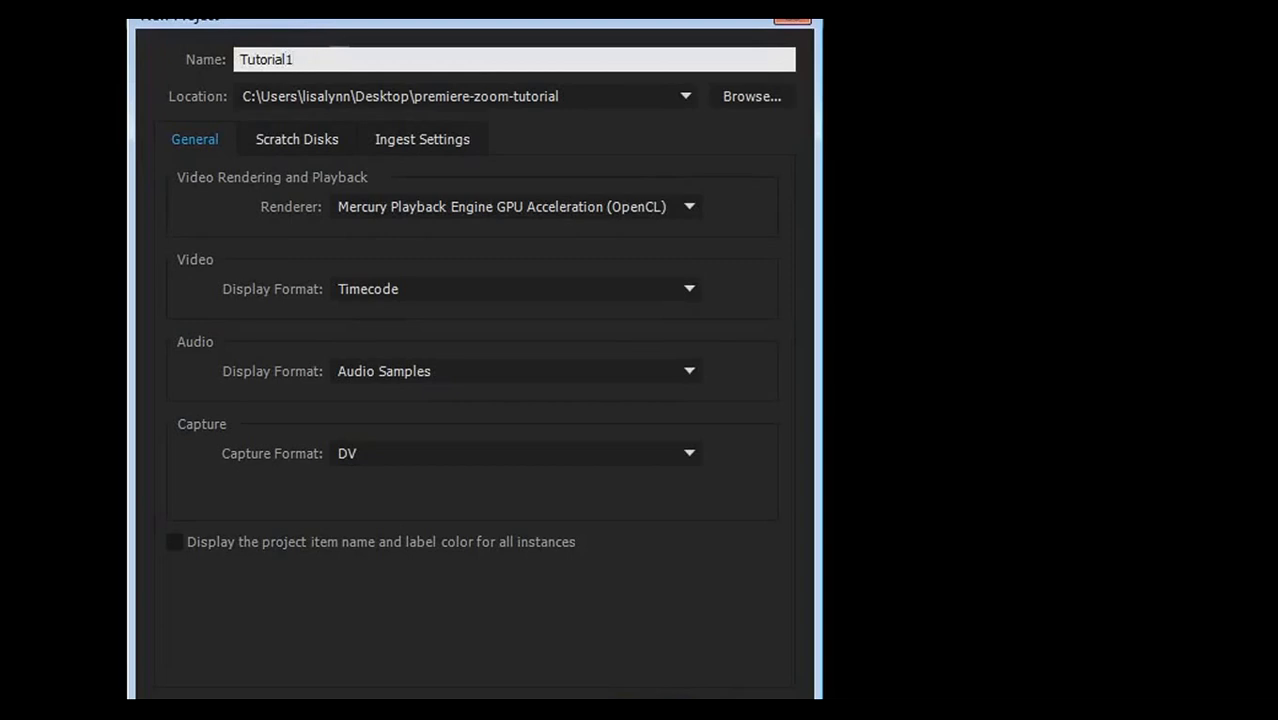
- Set the project location to Desktop > PR-Tutorials > Premiere Tutorial 1
left_click(727, 100)
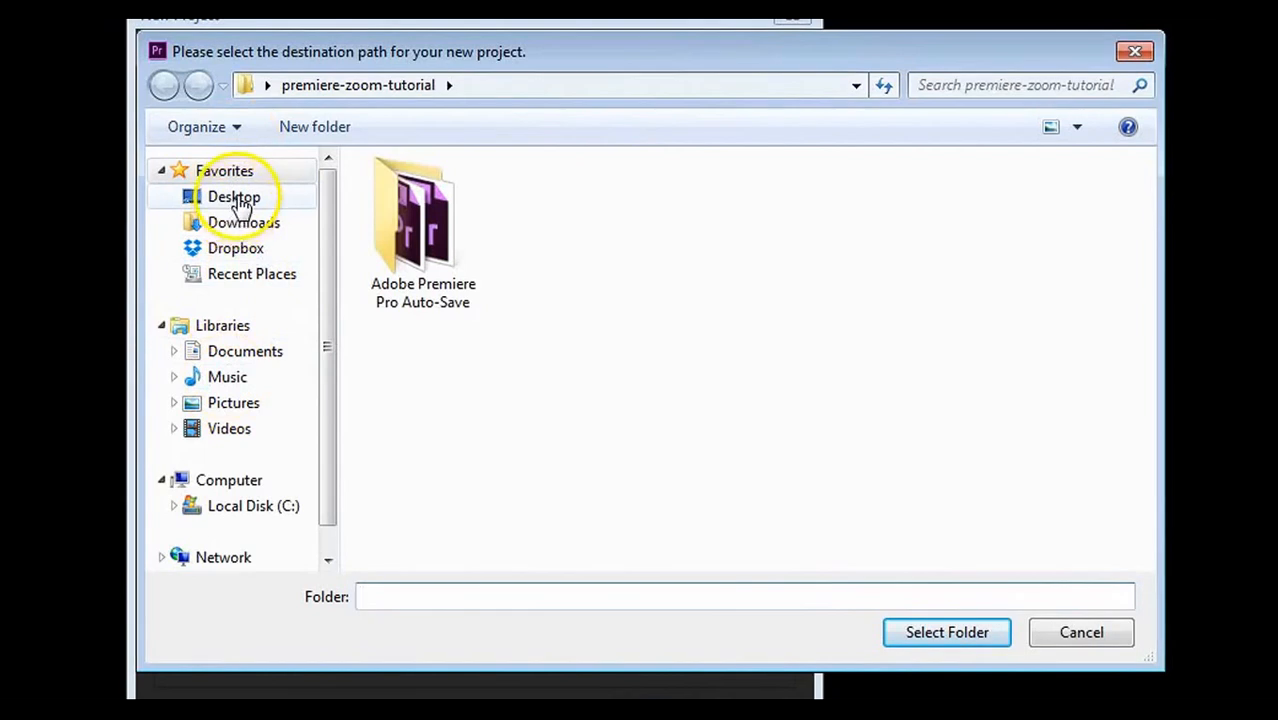
left_click(236, 200)
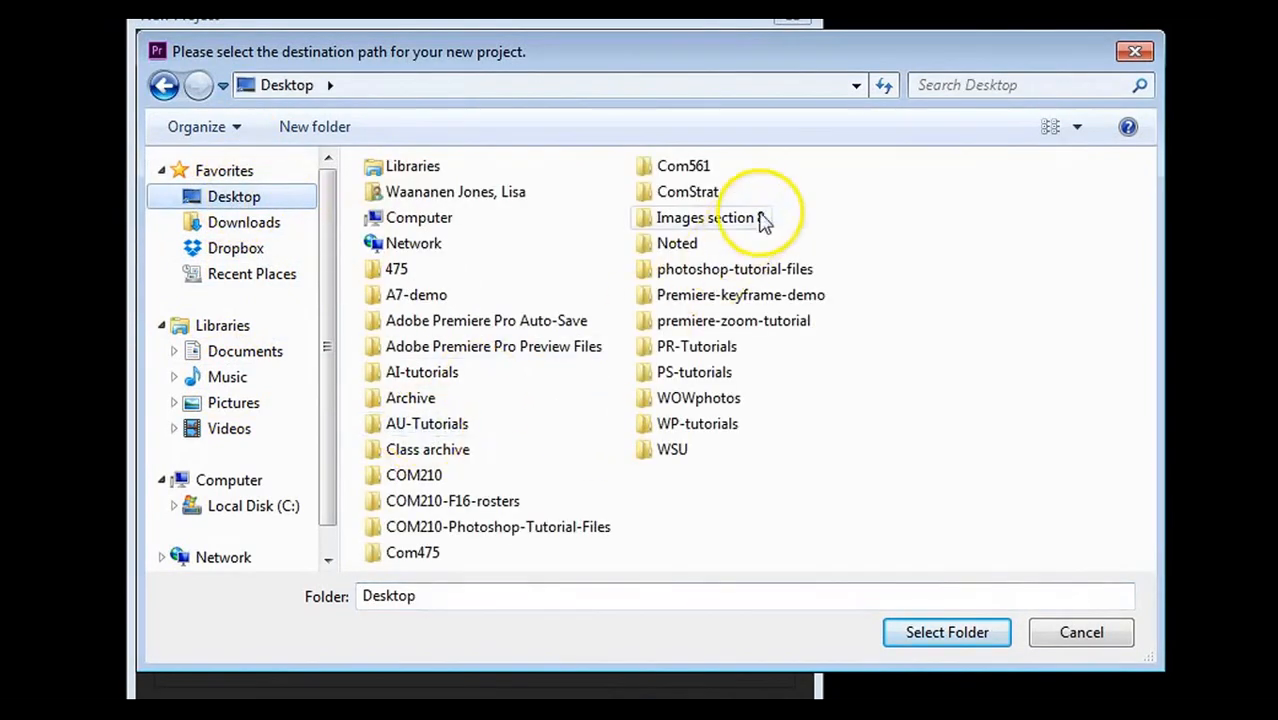
left_click(698, 352)
double_click(697, 355)
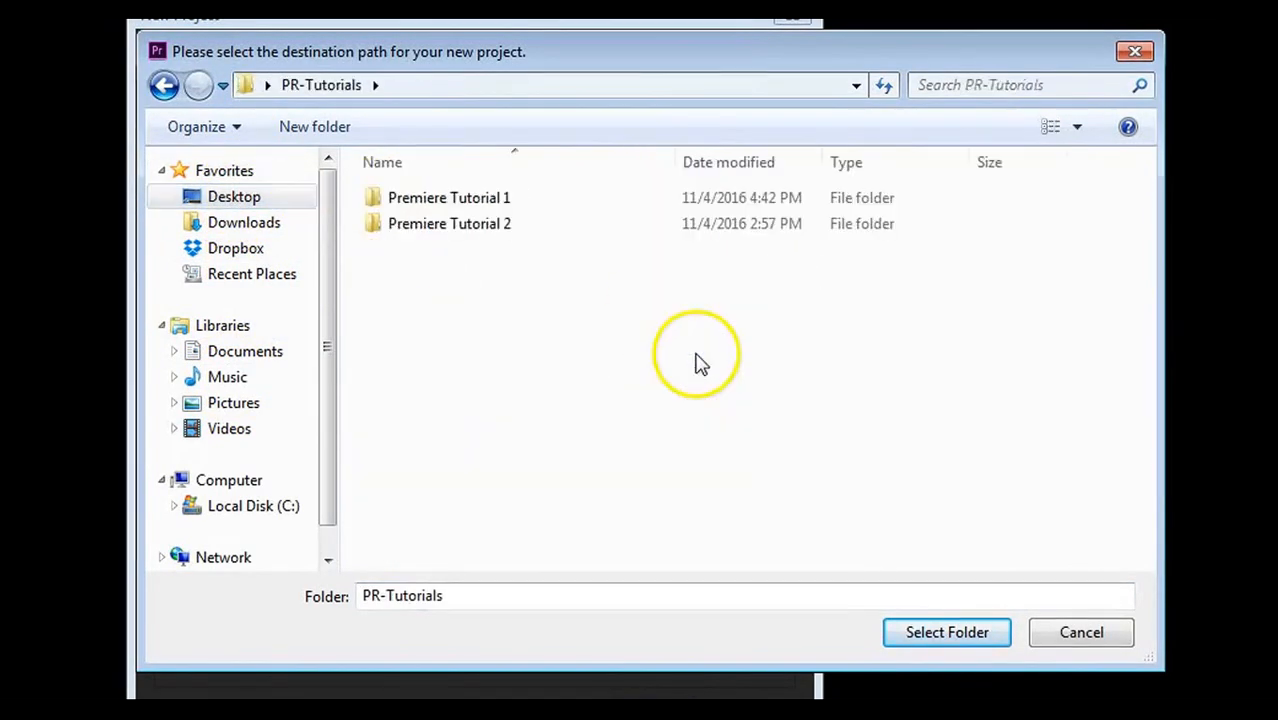
double_click(422, 203)
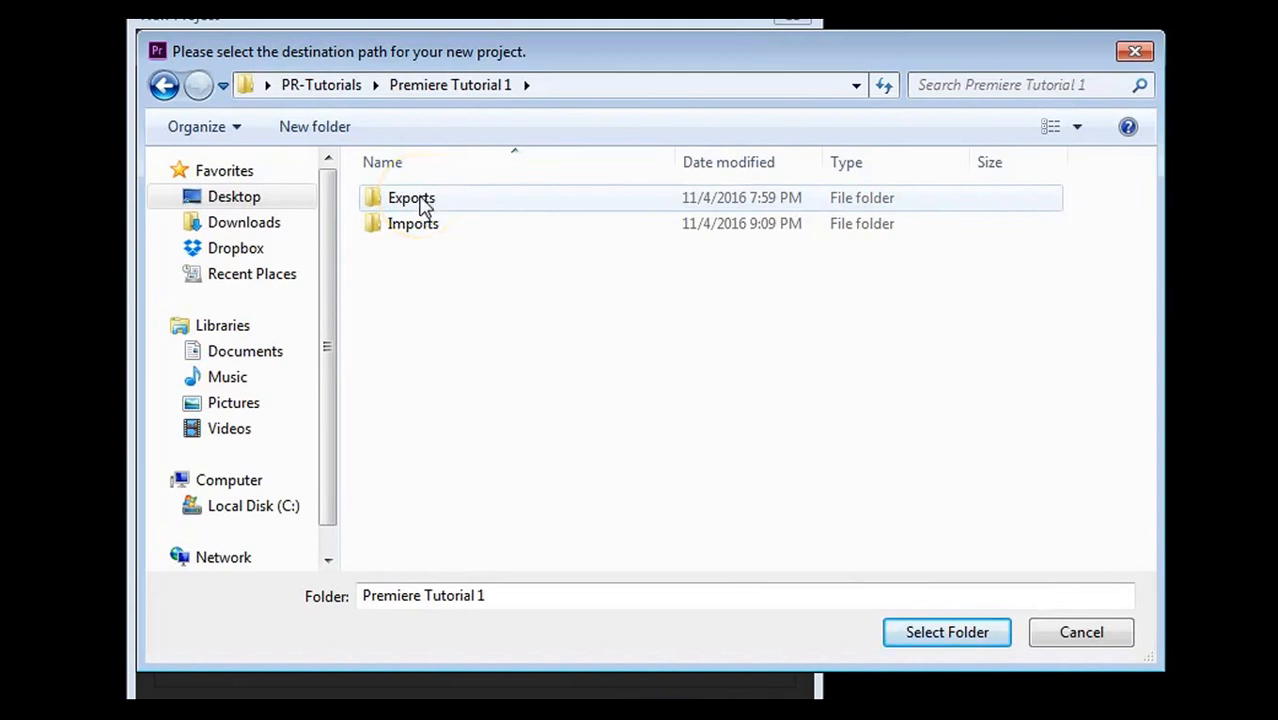
left_click(412, 228)
left_click(416, 205)
left_click(415, 227)
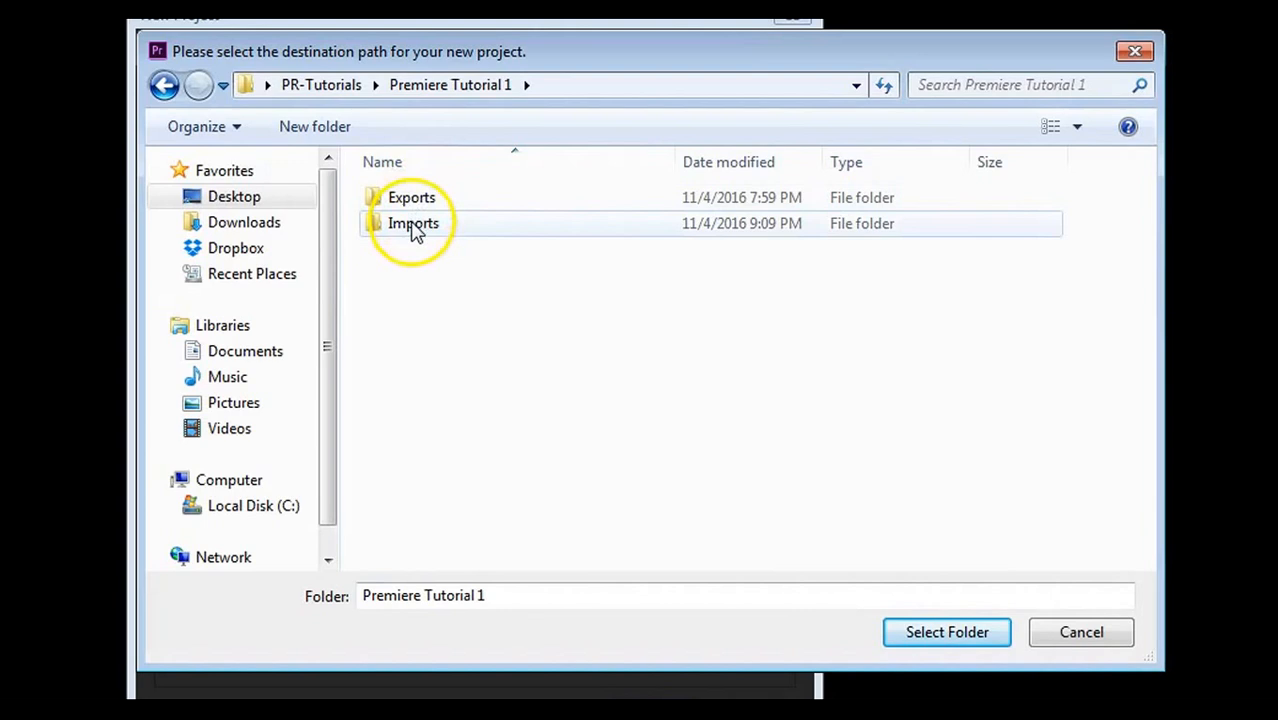
left_click(414, 200)
left_click(414, 226)
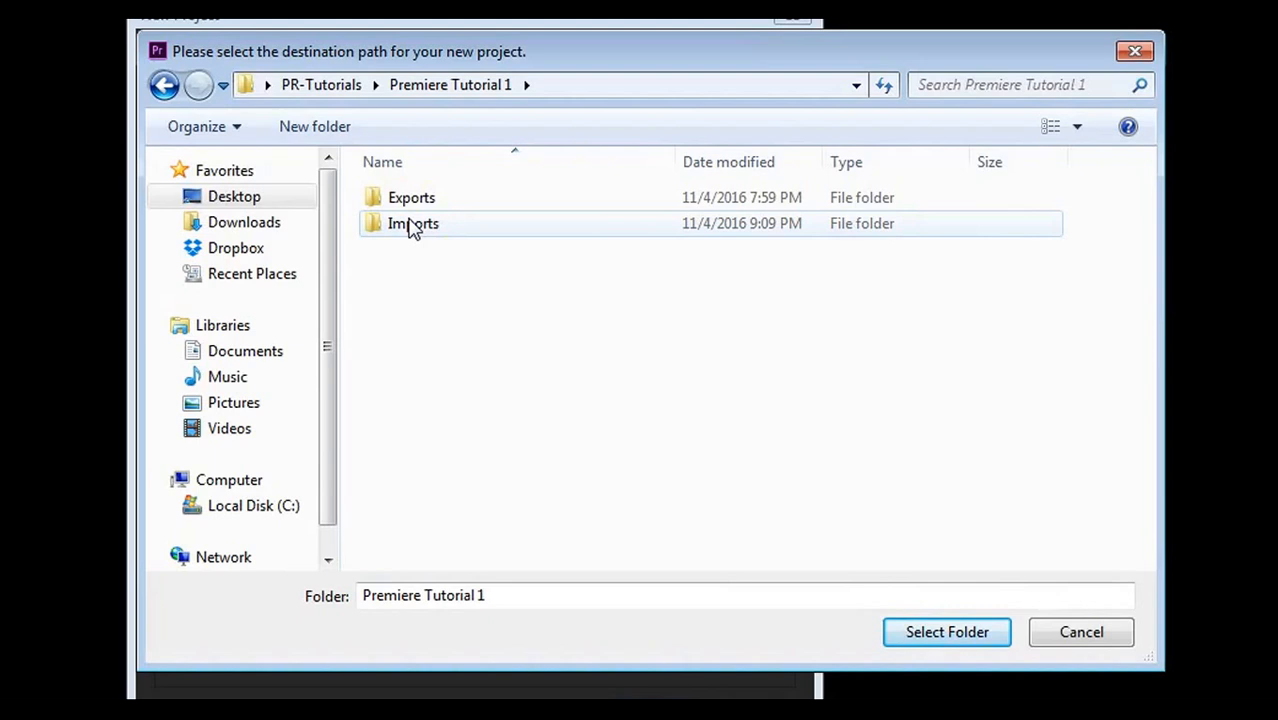
left_click(392, 246)
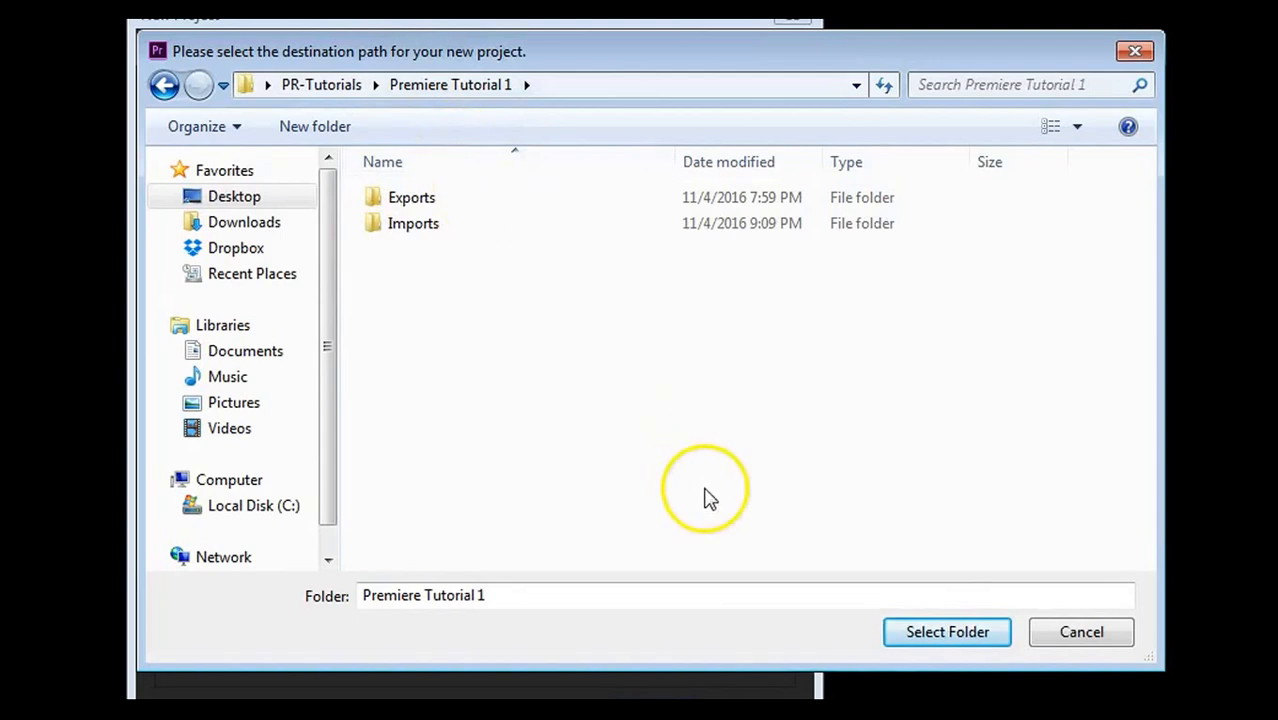
left_click(940, 648)
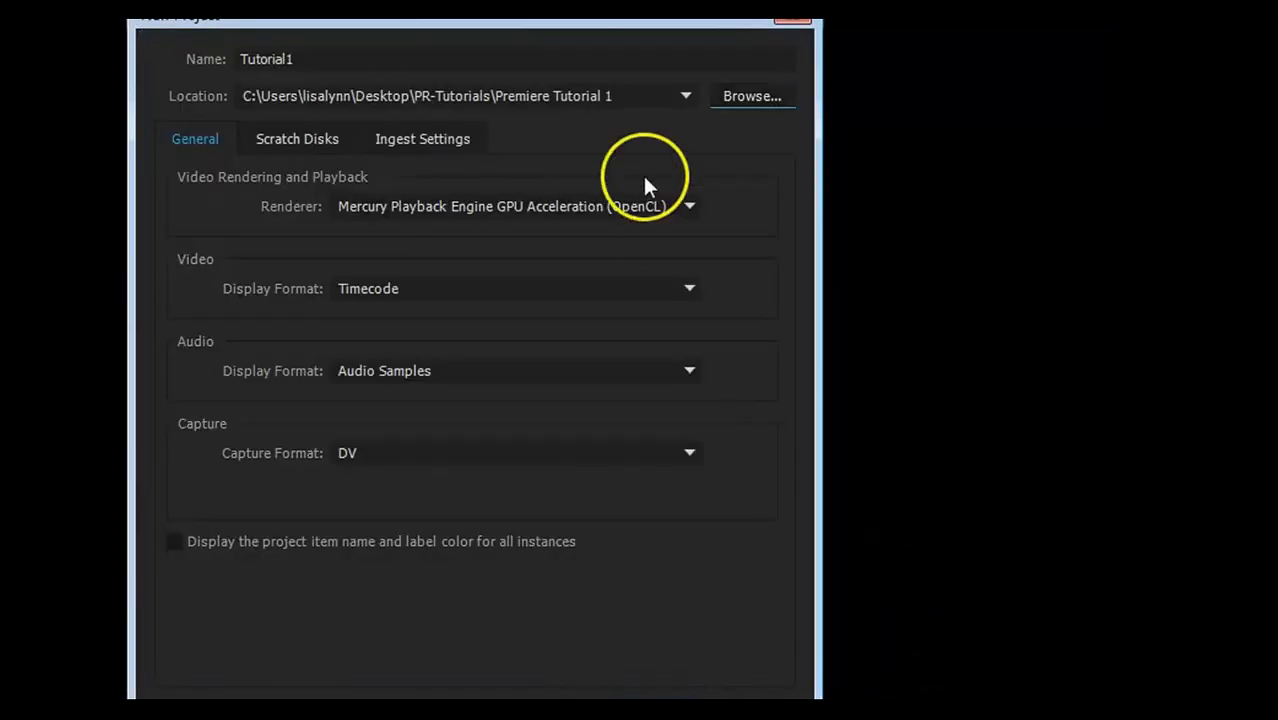
- Review the Scratch Disks settings, then create Tutorial1 with the General defaults
left_click(293, 149)
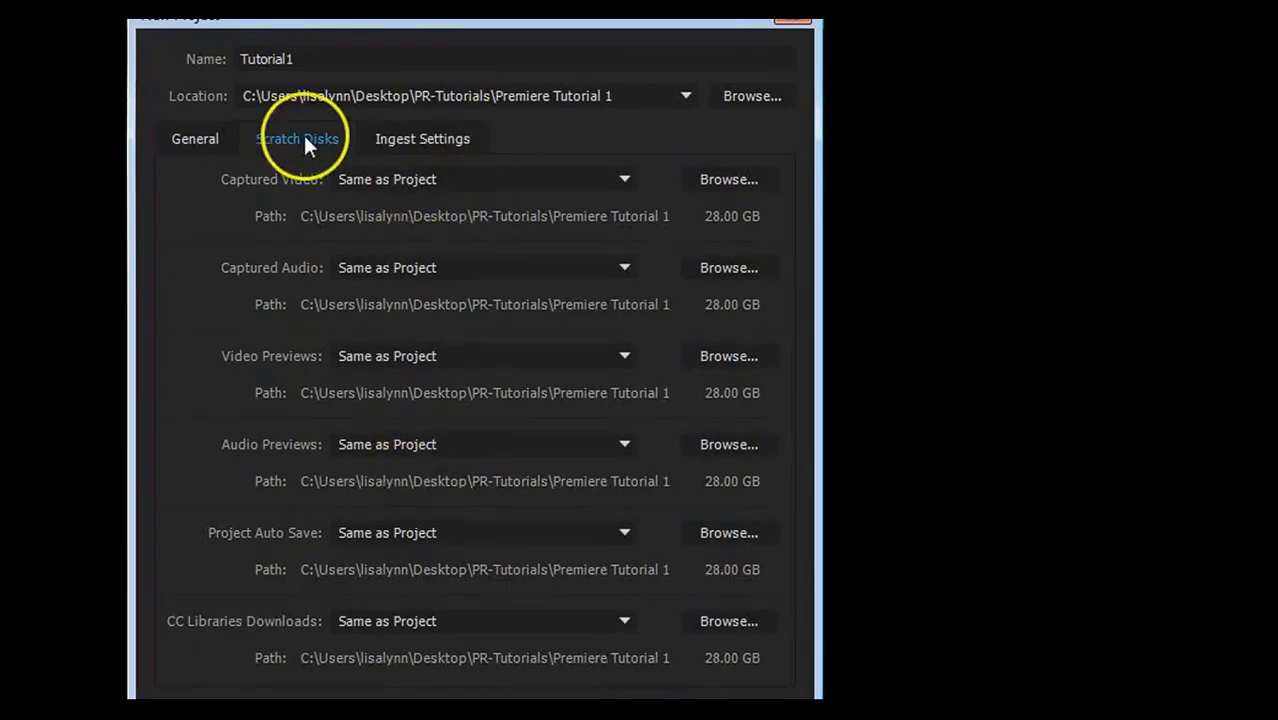
left_click(194, 141)
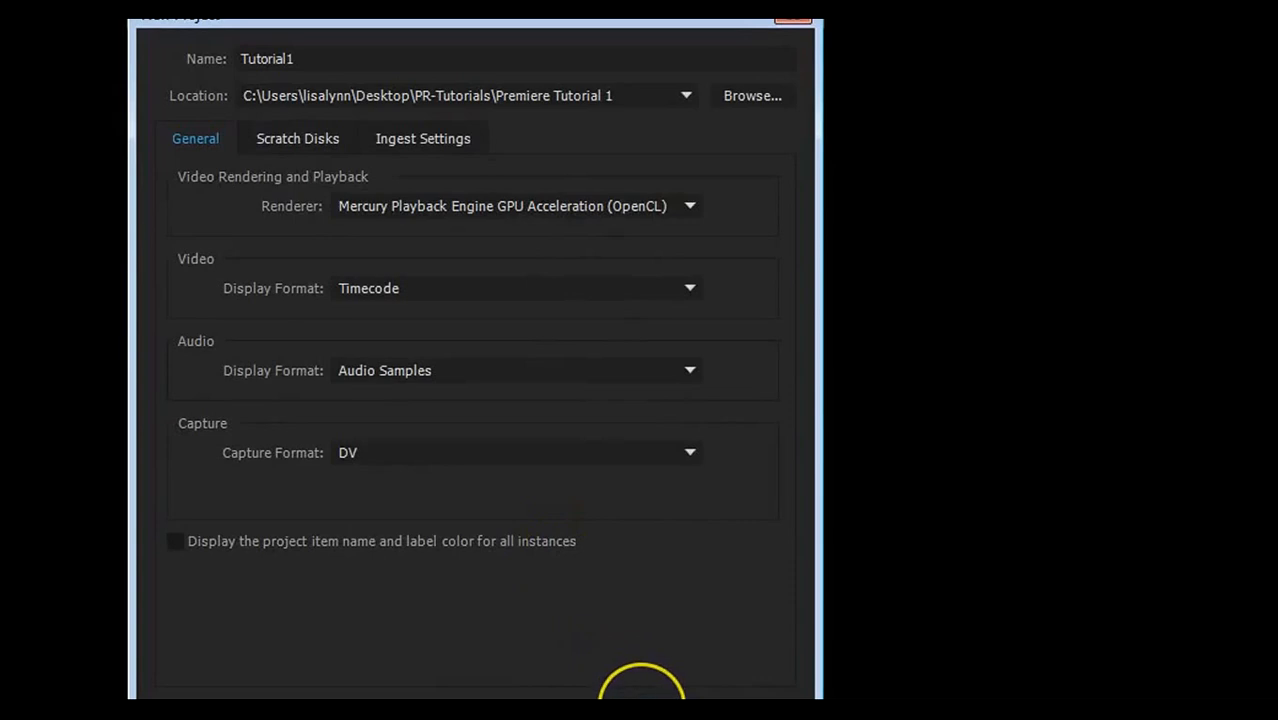
left_click(641, 690)
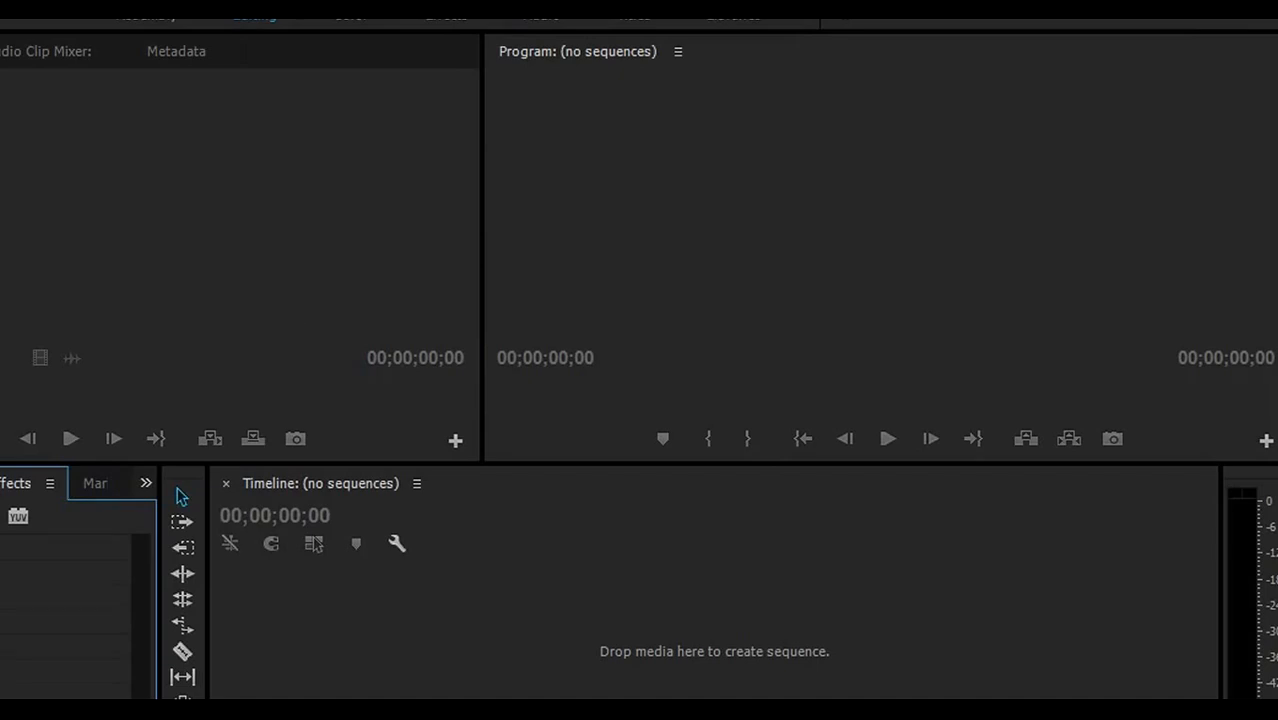
- Import all seven clips from Imports > Library clips into the Project panel
key("shift+8")
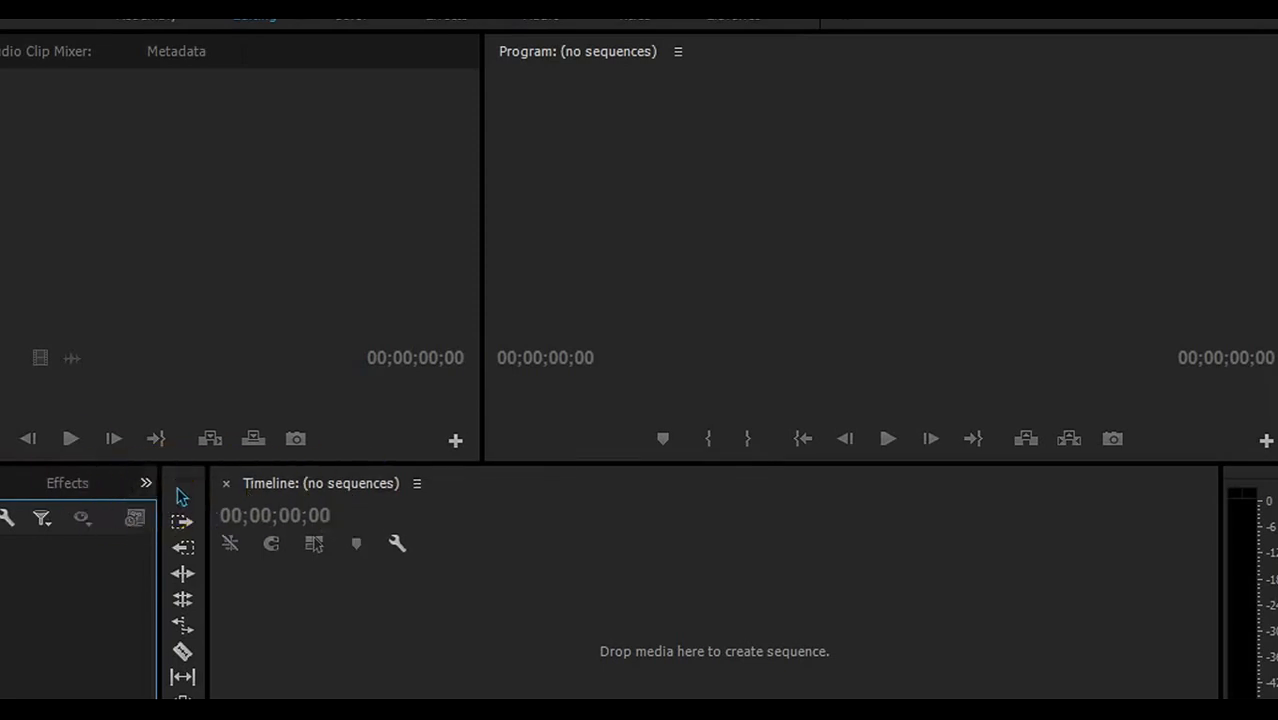
key("shift+1")
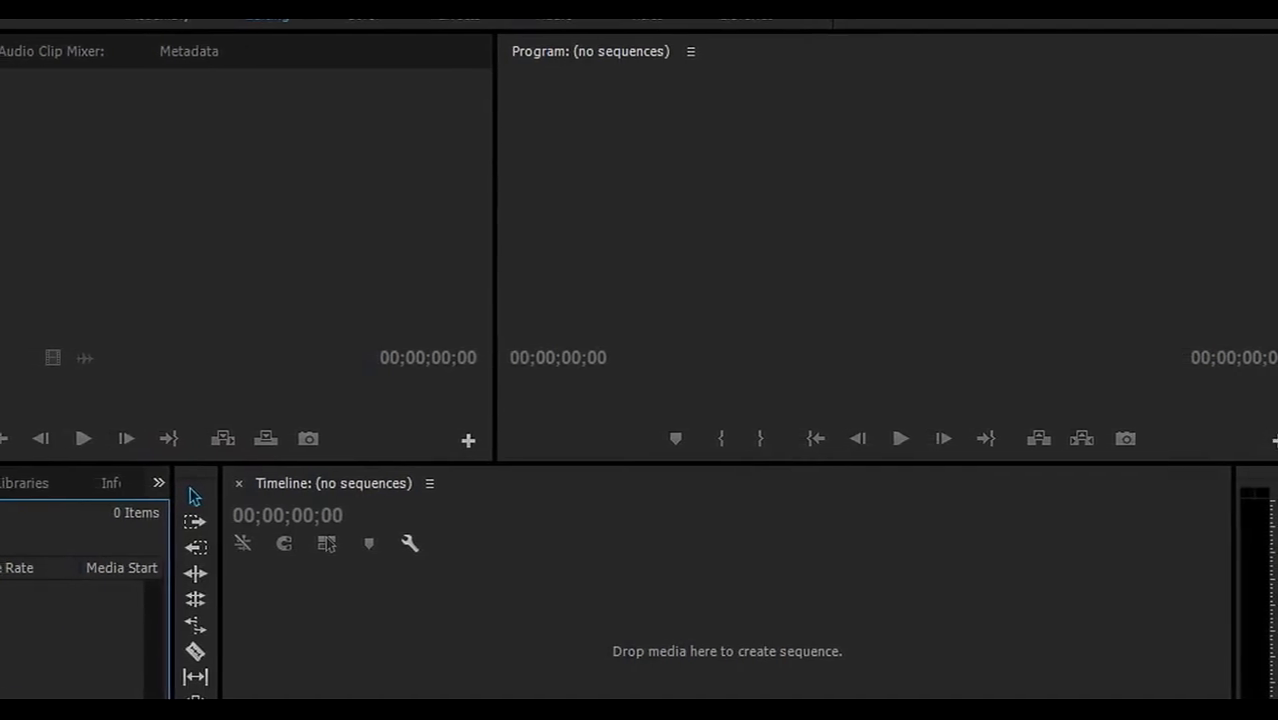
key("alt+f")
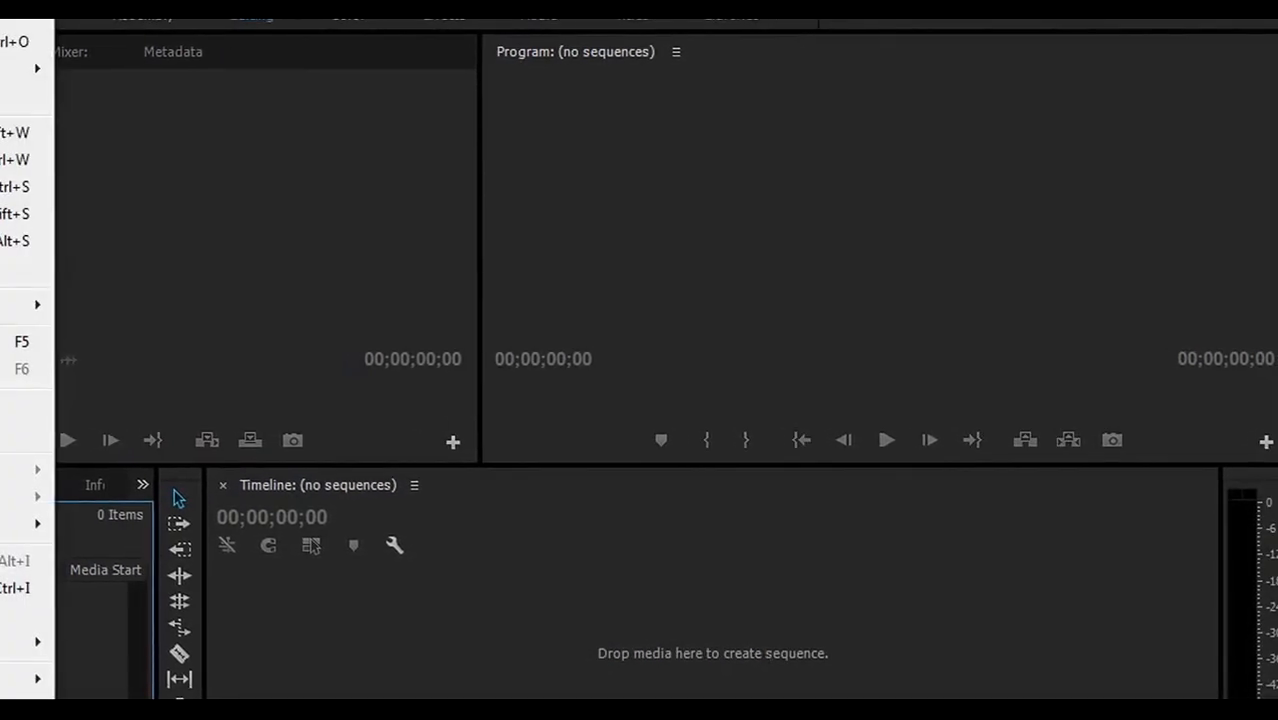
left_click(50, 588)
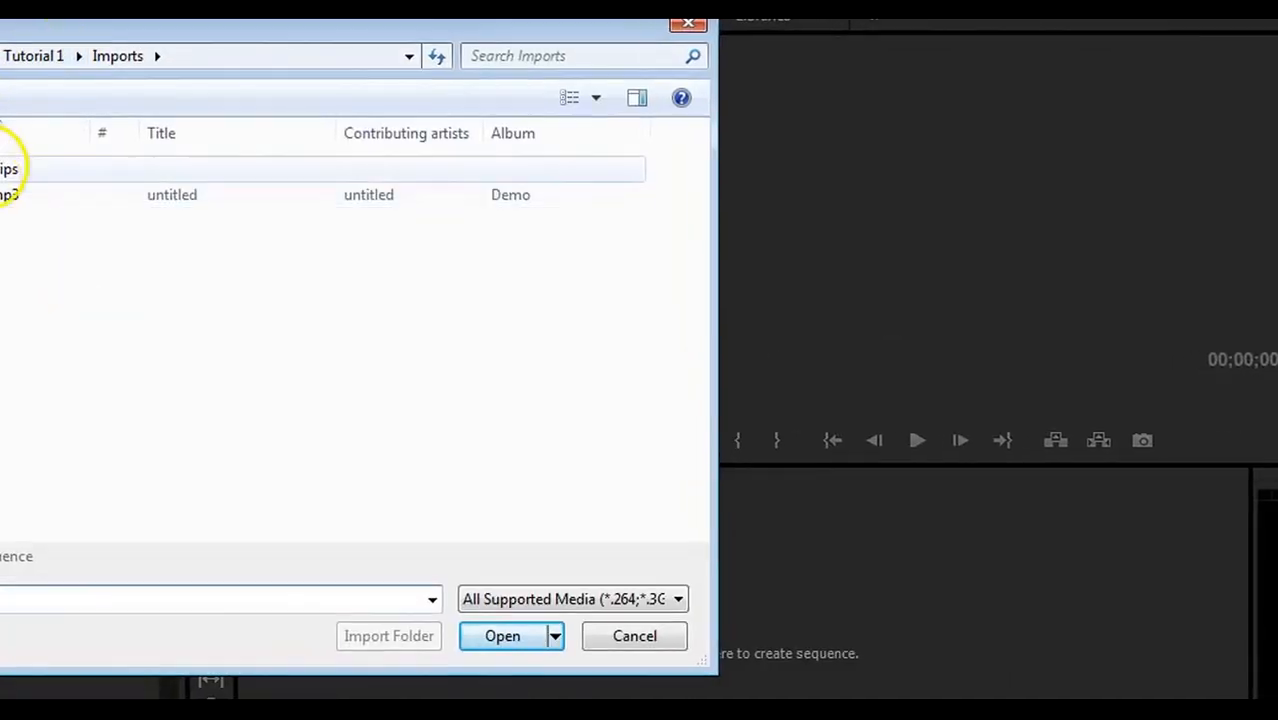
left_click(25, 56)
double_click(5, 191)
double_click(5, 168)
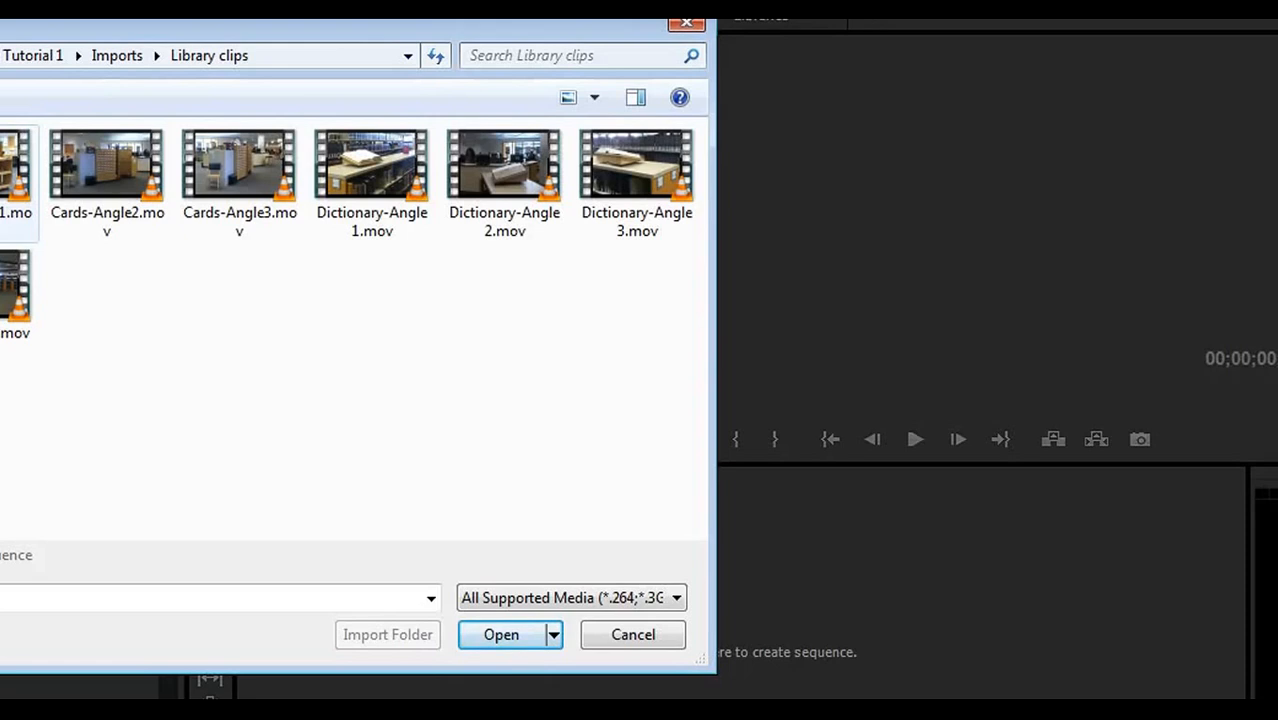
left_click(15, 185)
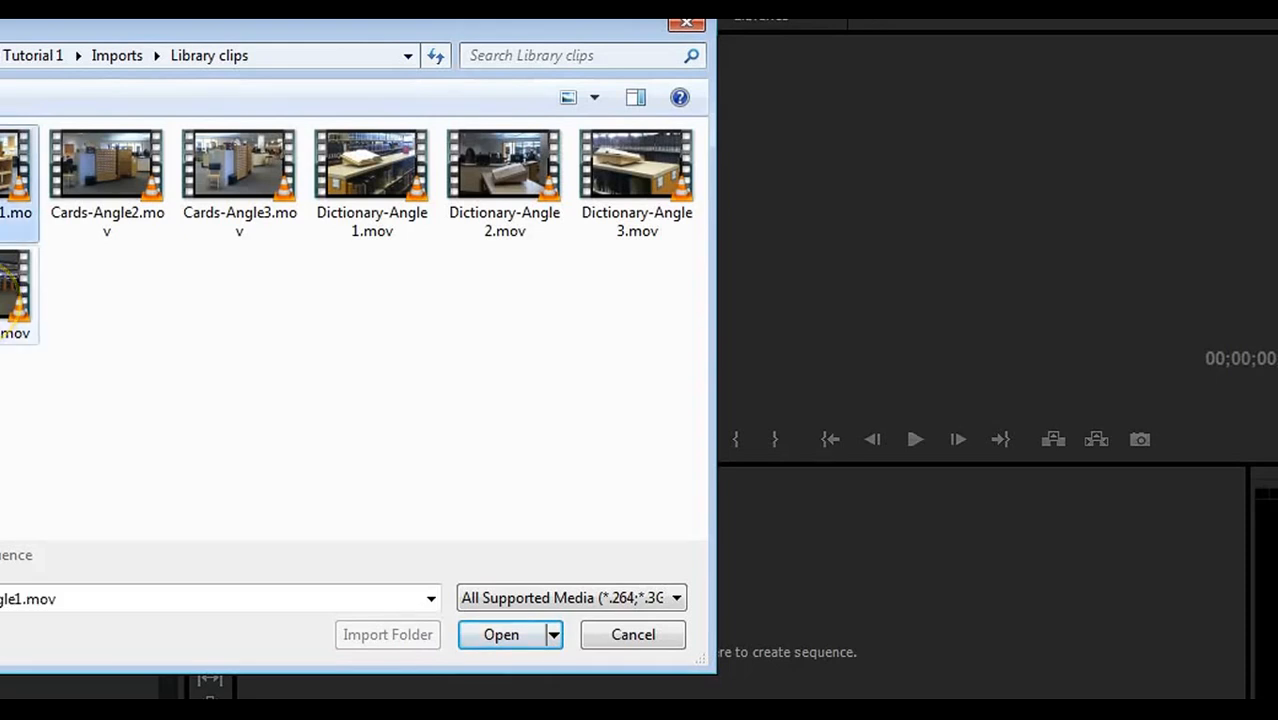
key("ctrl+a")
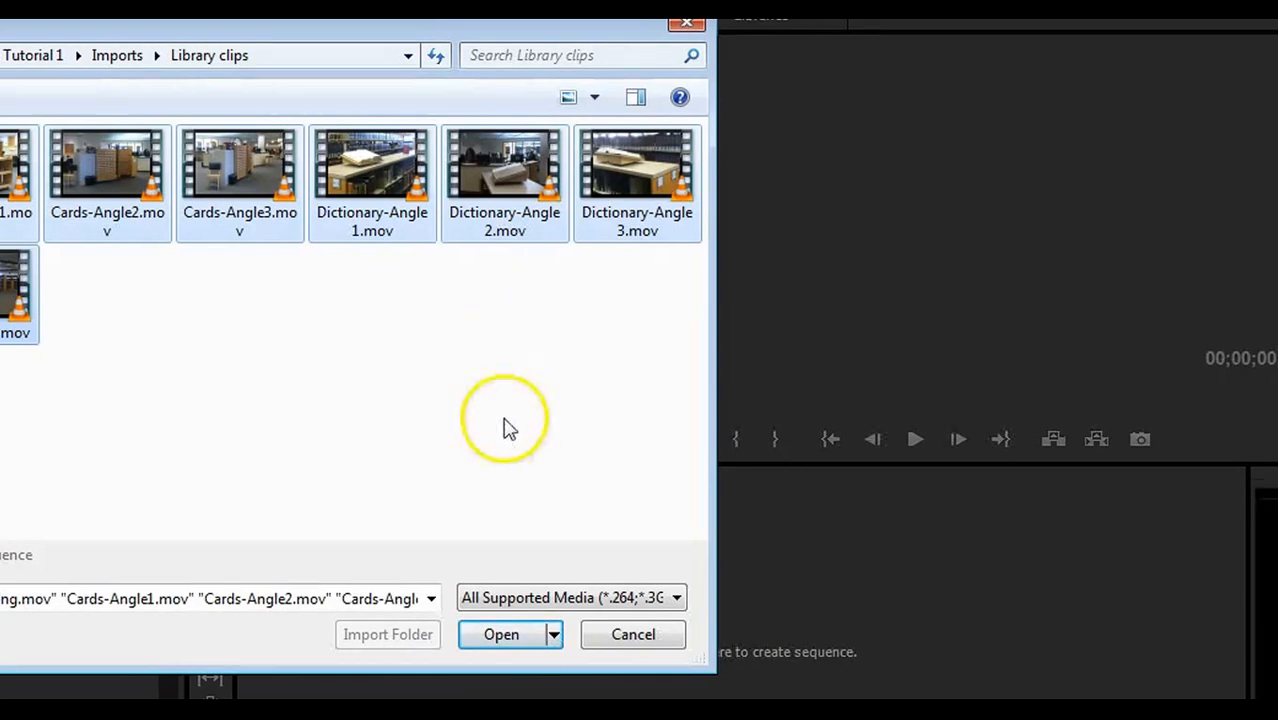
left_click(504, 637)
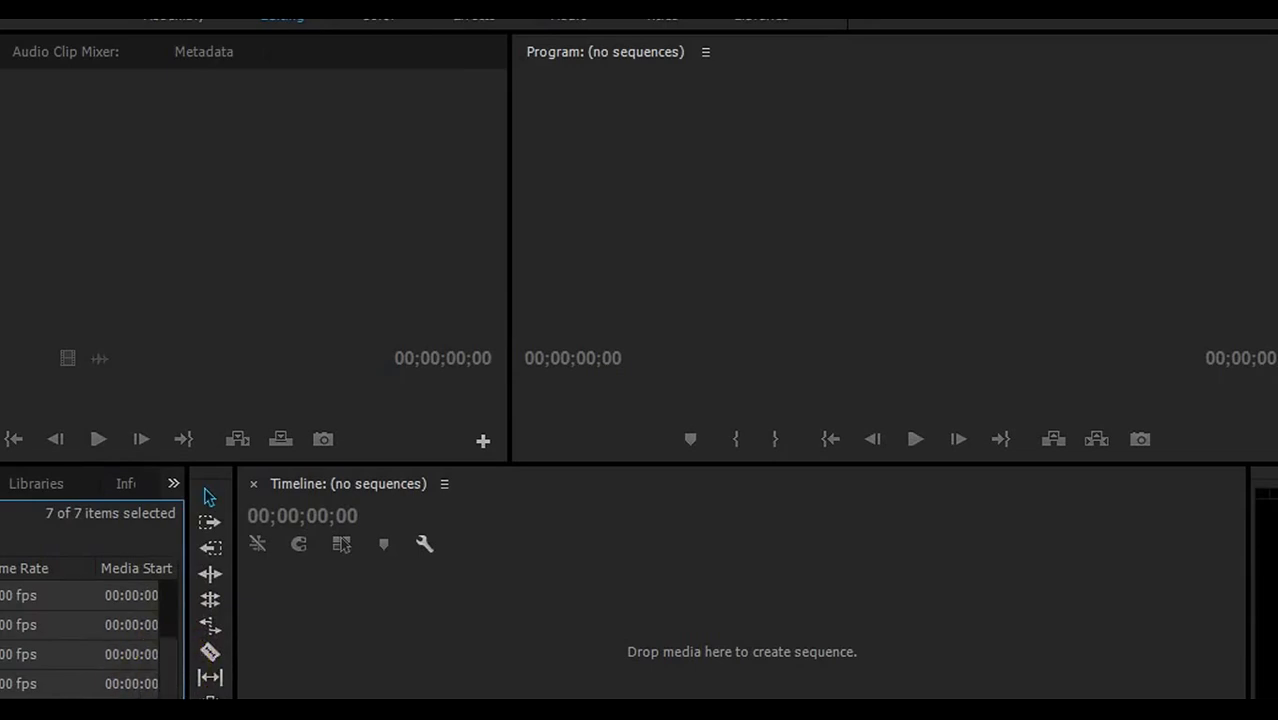
key("shift+]")
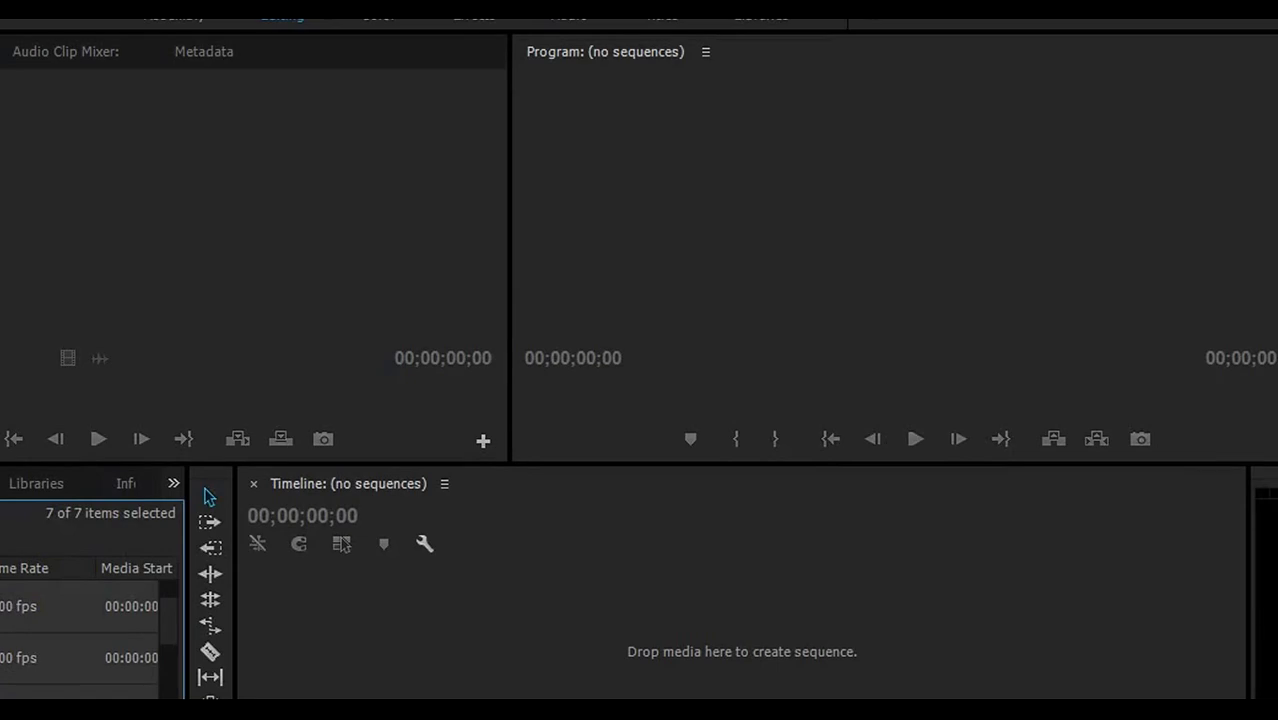
key("shift+[")
key("shift+[")
key("shift+[")
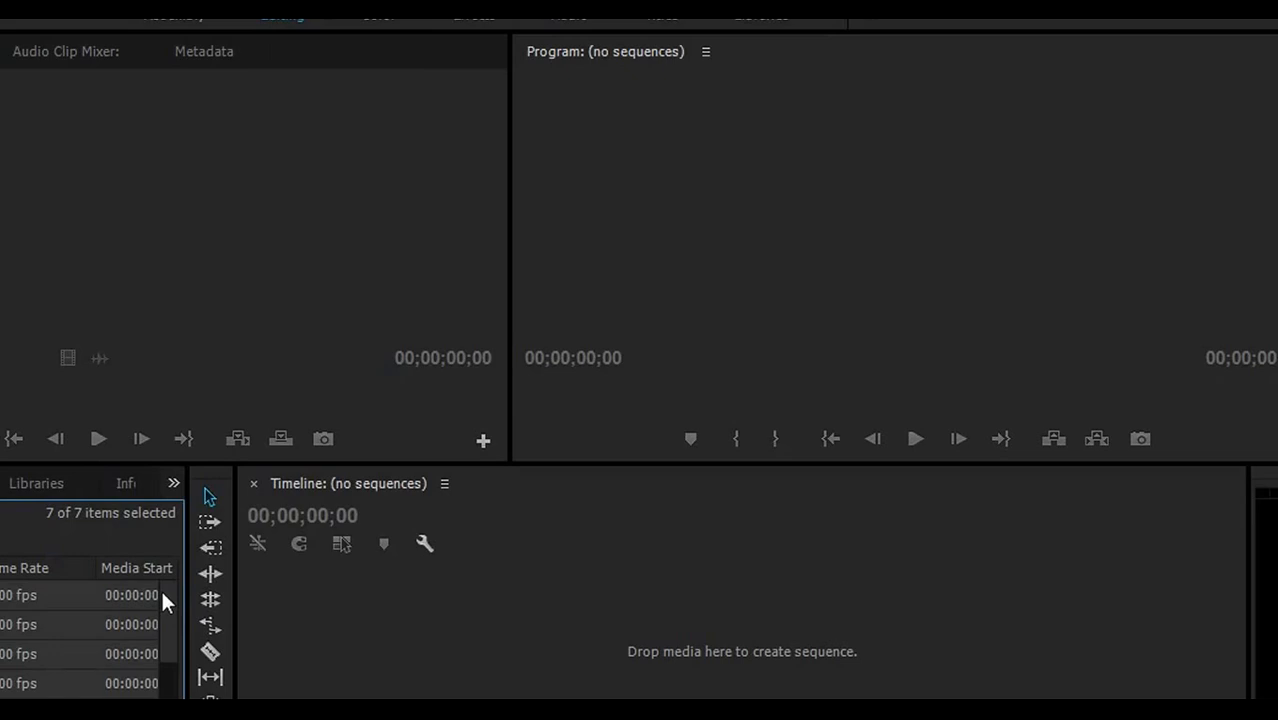
left_click_drag(163, 593, 152, 685)
left_click(10, 684)
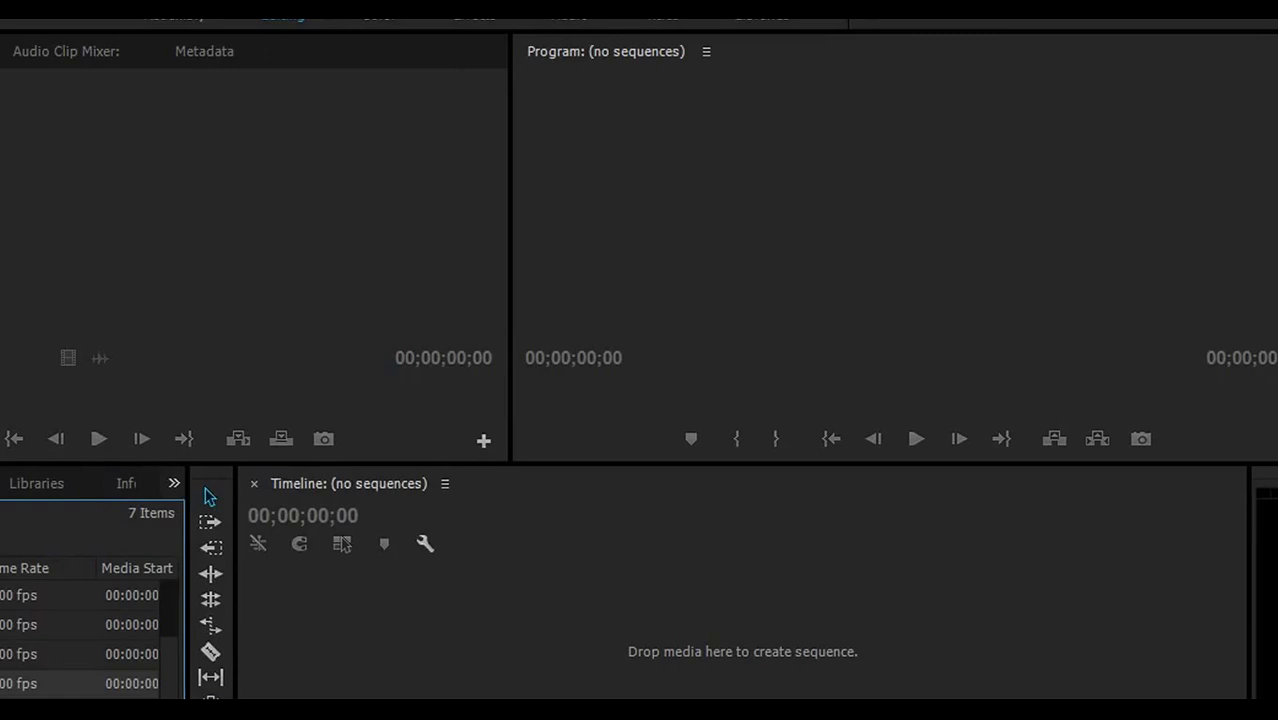
- Preview establishing.mov in the Source monitor, then drag it onto the empty Timeline
double_click(18, 684)
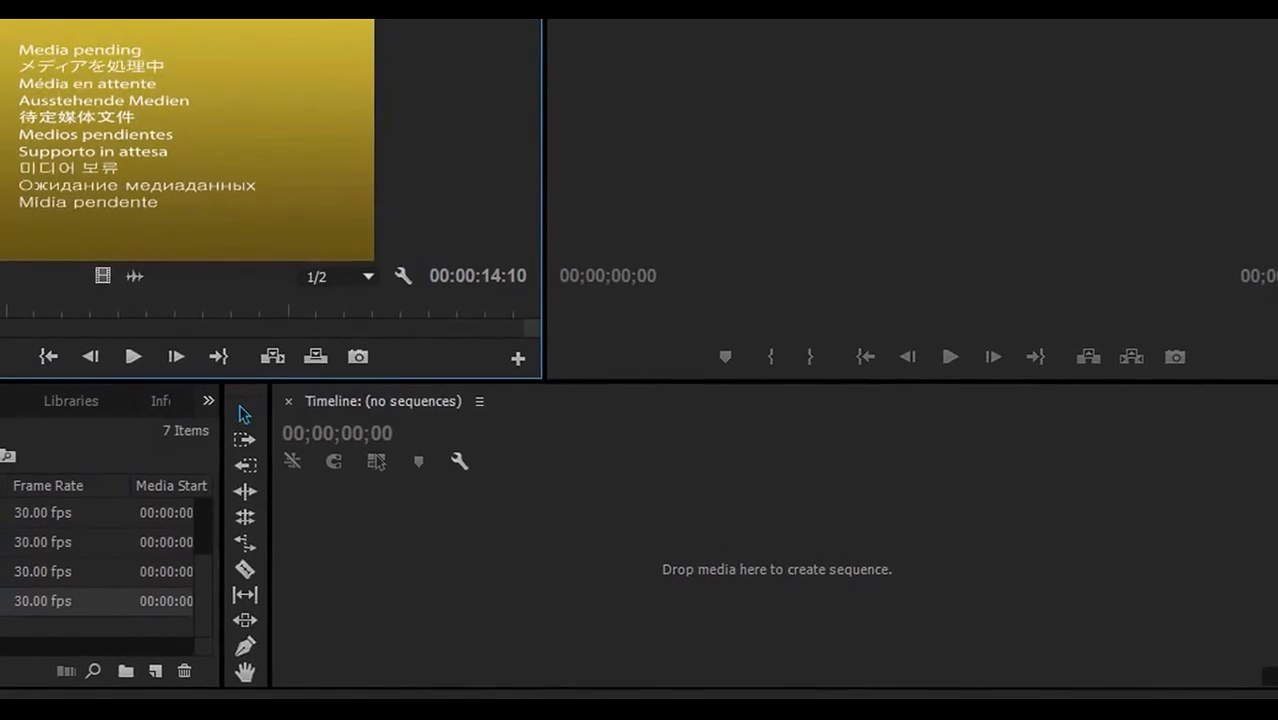
left_click_drag(0, 308, 0, 307)
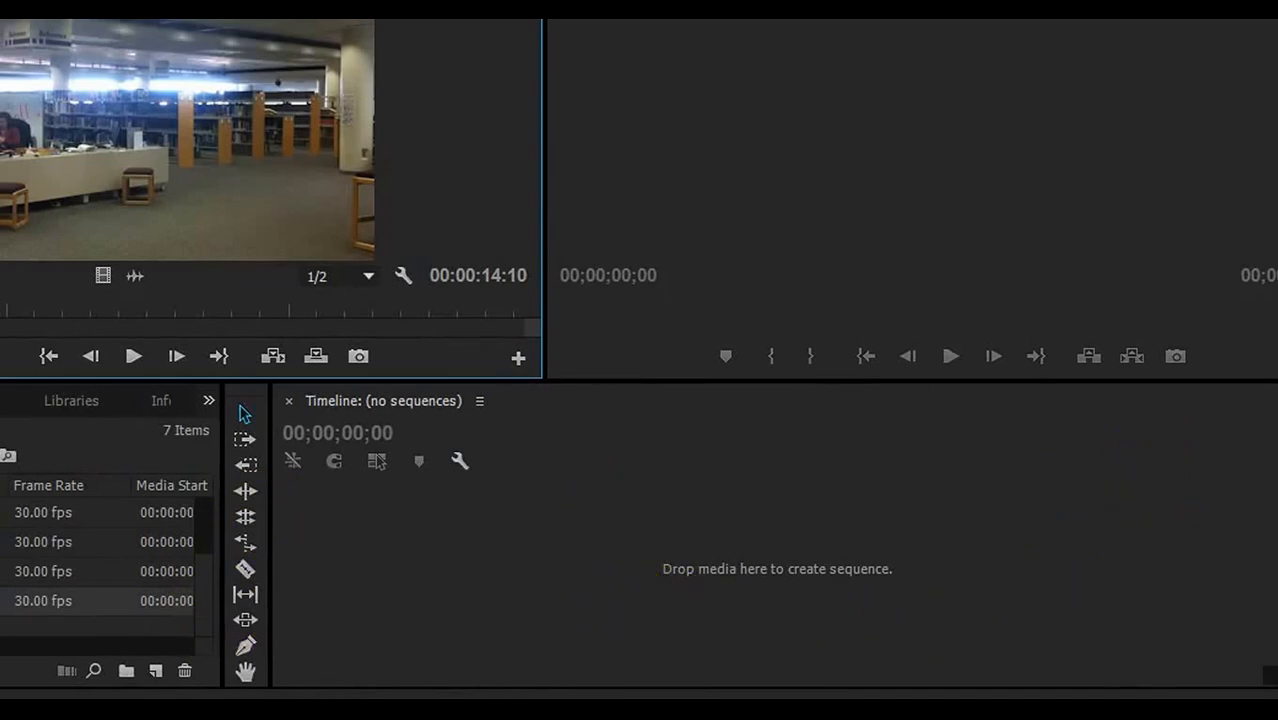
left_click_drag(120, 600, 350, 570)
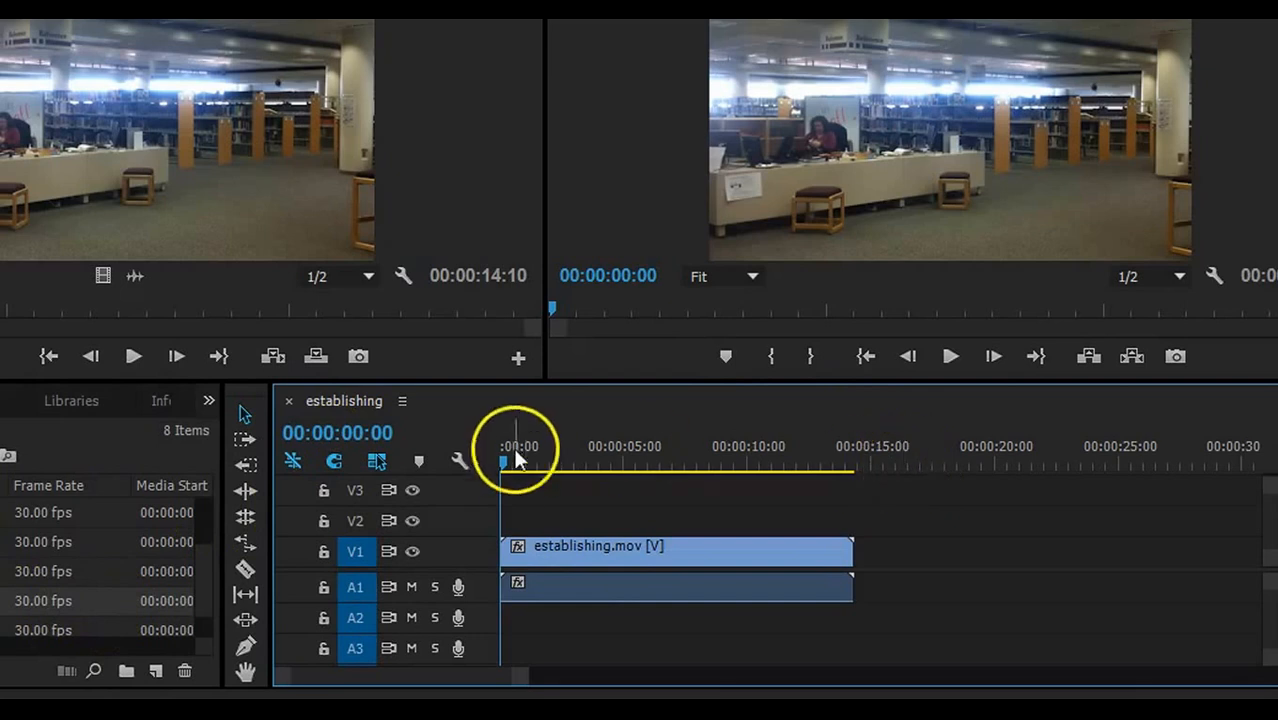
left_click_drag(504, 458, 625, 491)
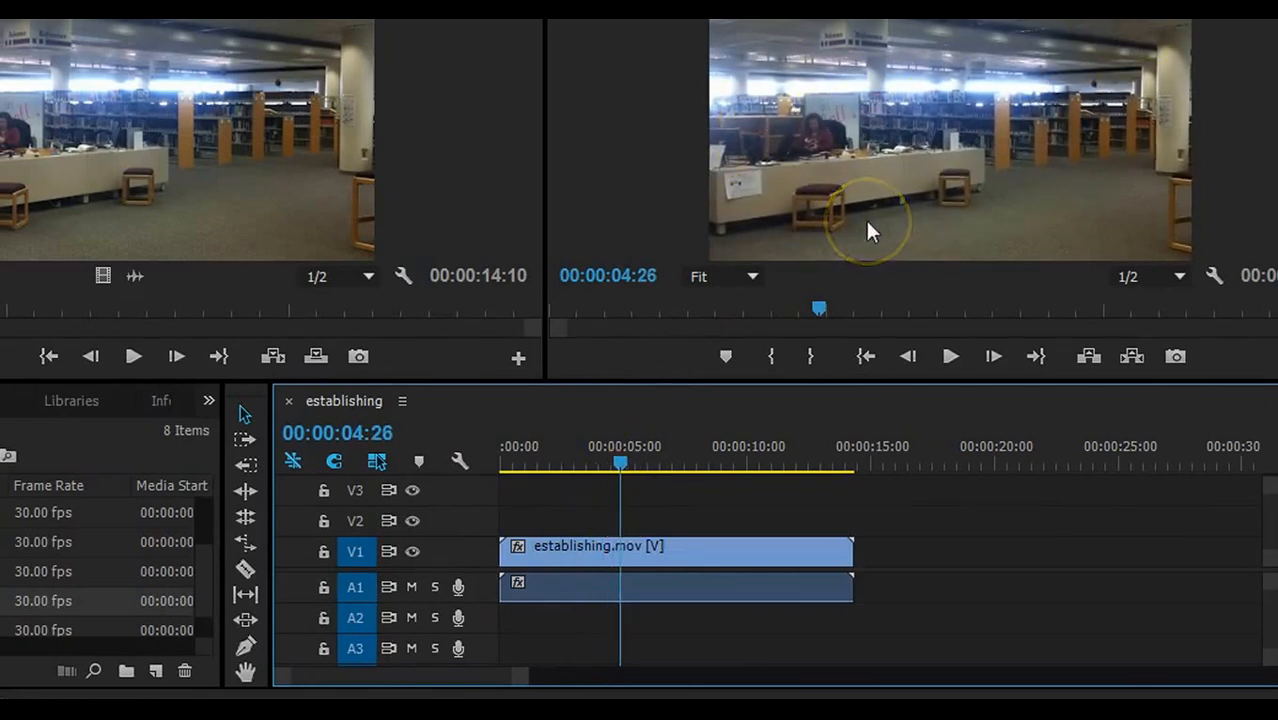
left_click_drag(619, 466, 500, 482)
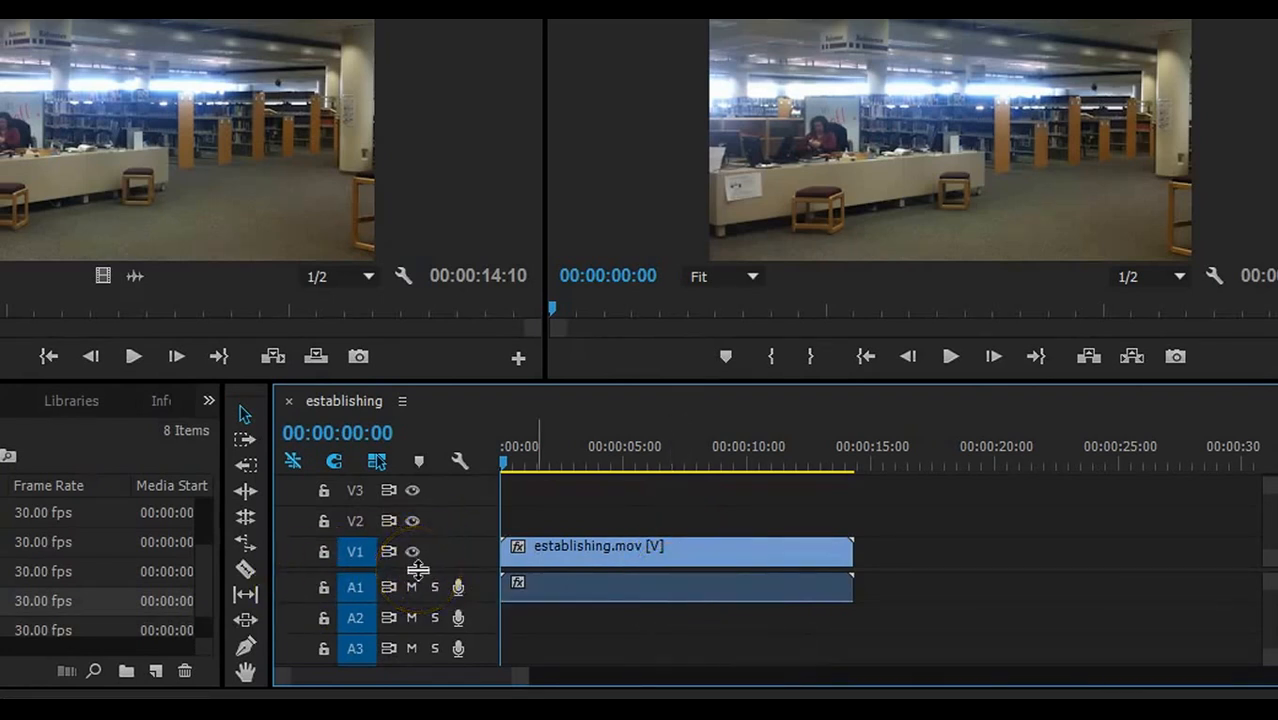
- Enlarge track V1 to show the clip thumbnail and zoom the timeline out past one minute
left_click_drag(417, 569, 431, 506)
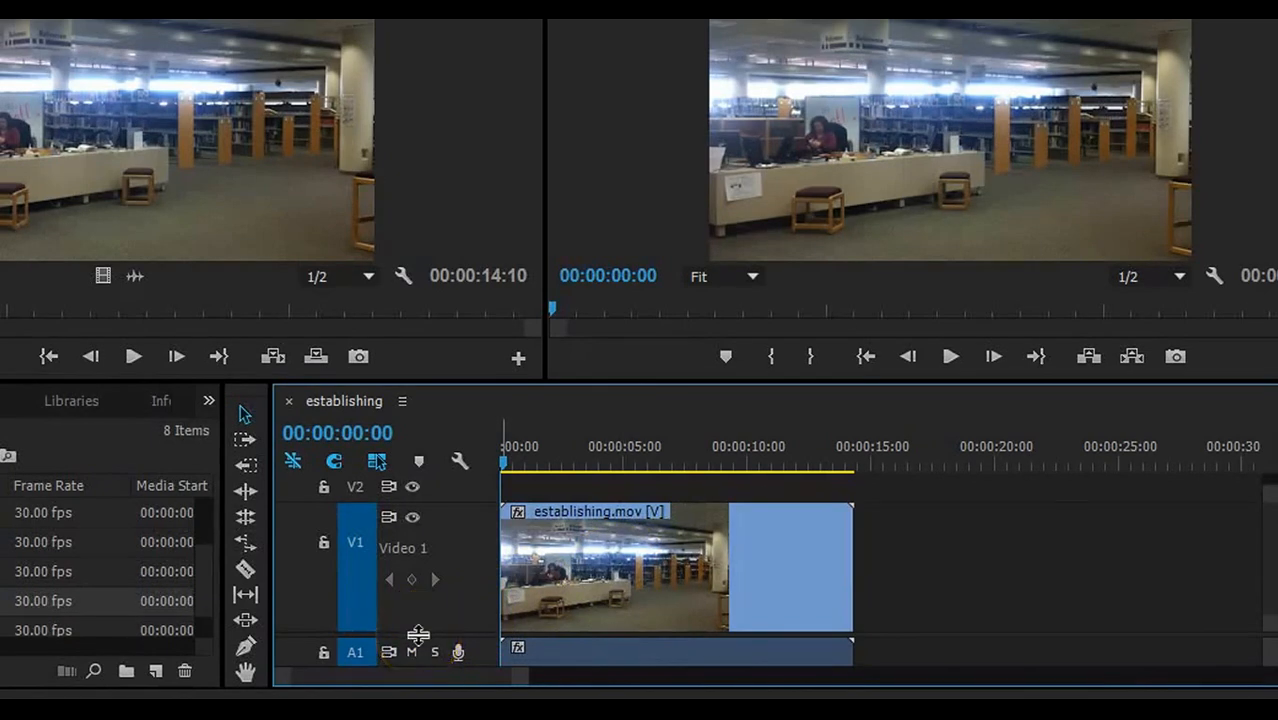
left_click_drag(418, 634, 416, 567)
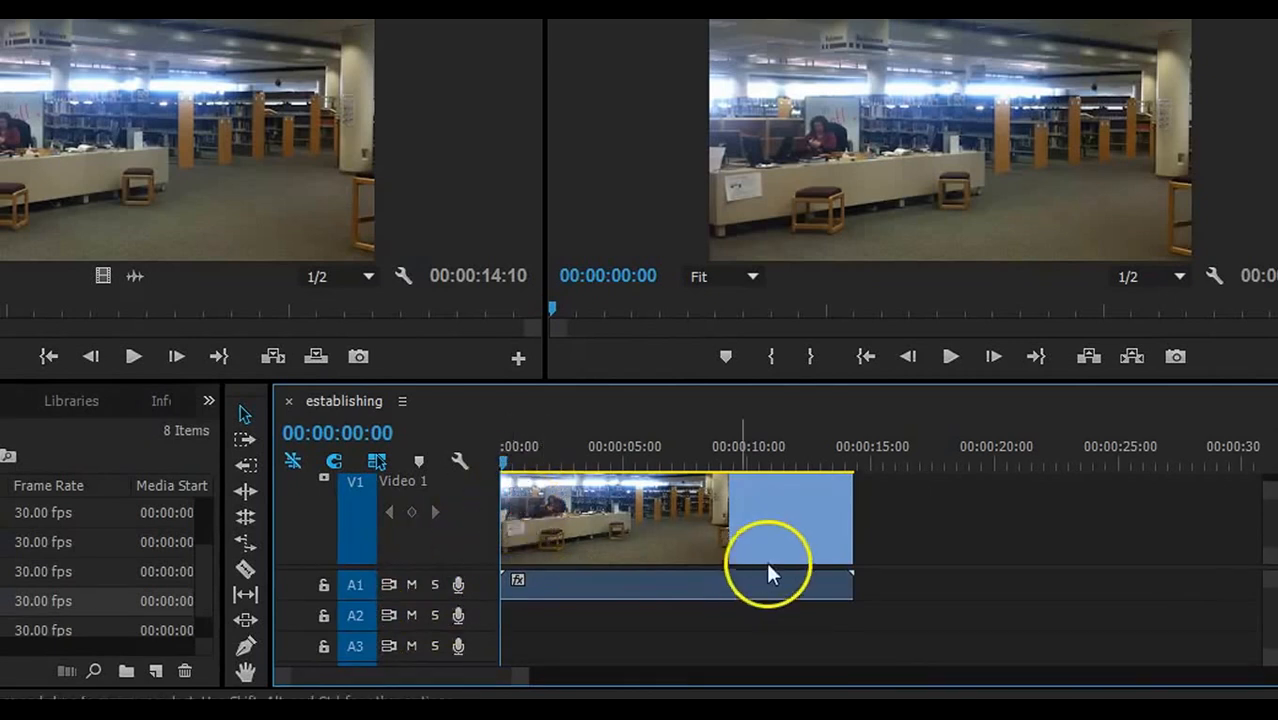
left_click_drag(1270, 486, 1270, 466)
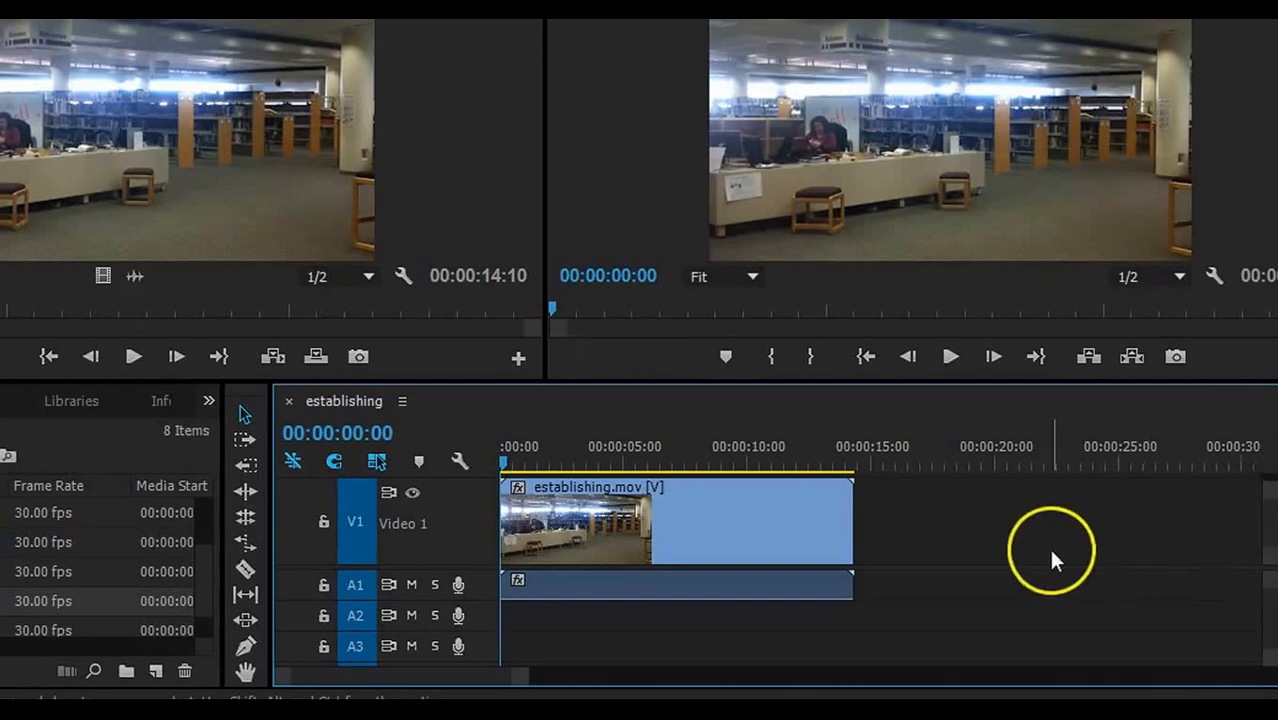
left_click_drag(525, 676, 682, 675)
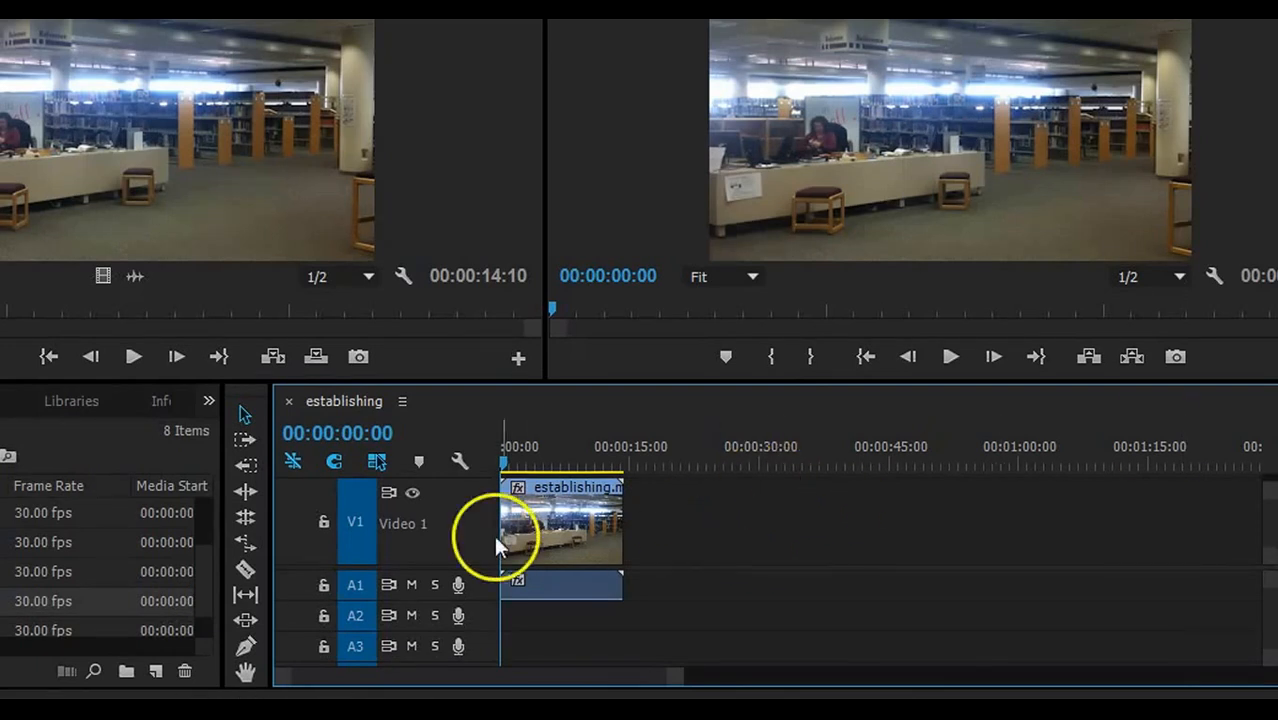
- Add Dictionary-Angle1, 2 and 3 in order on V1 after establishing.mov
left_click(203, 566)
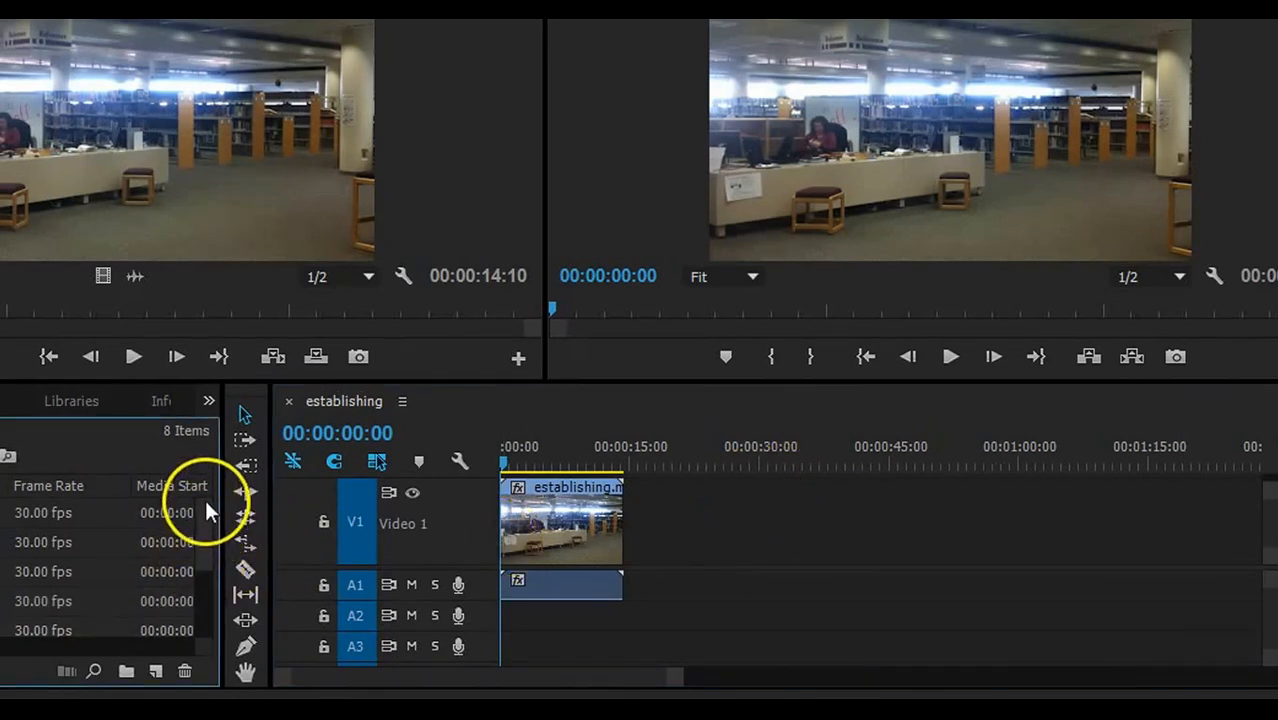
left_click_drag(60, 601, 628, 528)
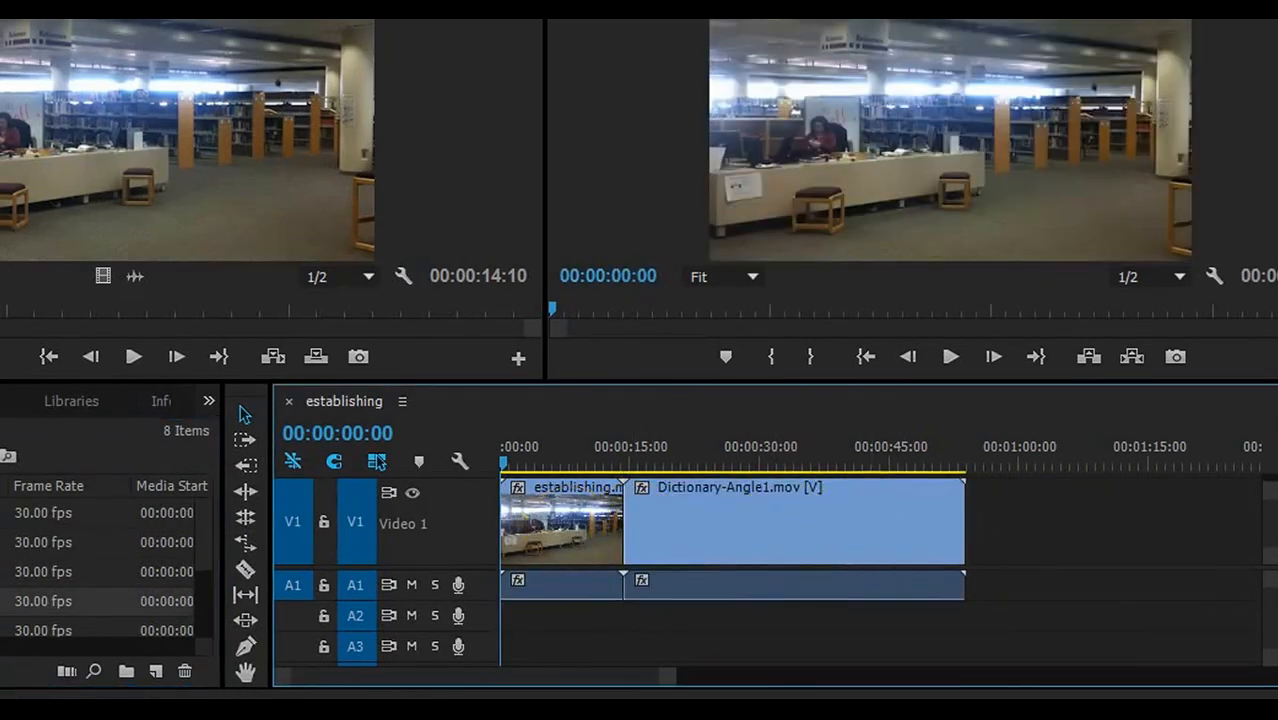
left_click(20, 630)
left_click_drag(20, 630, 966, 540)
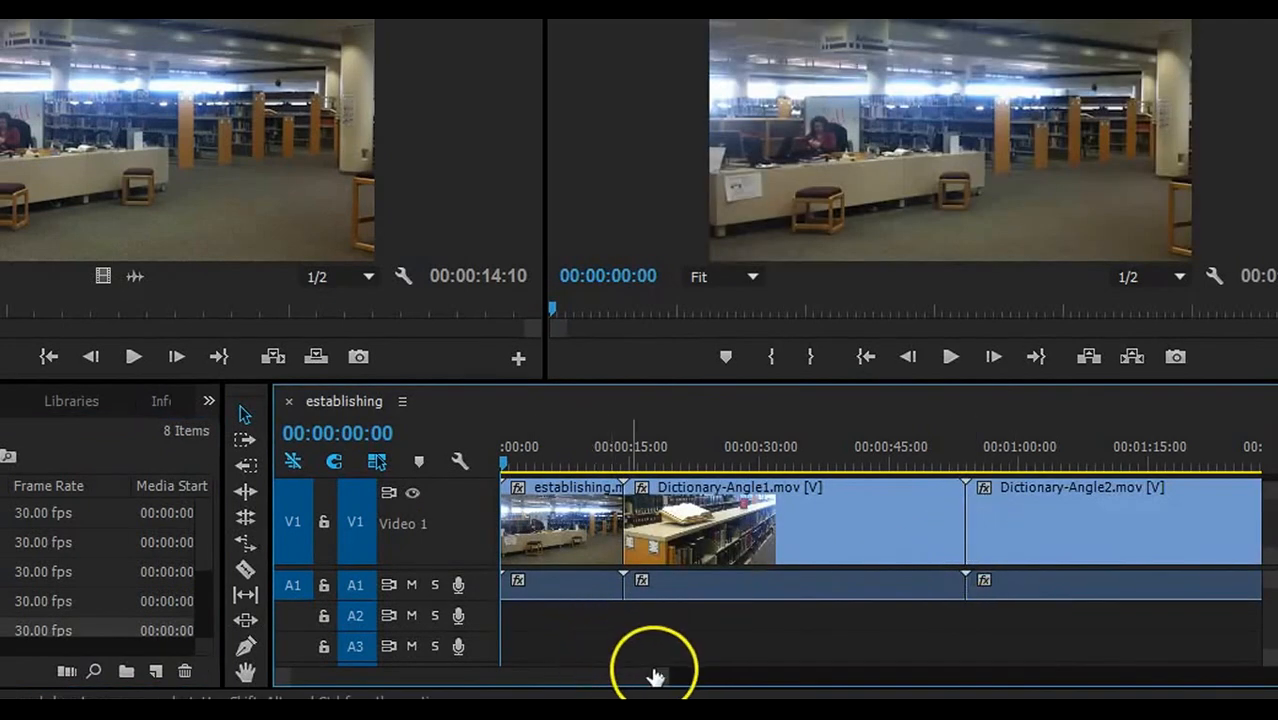
left_click_drag(659, 677, 890, 673)
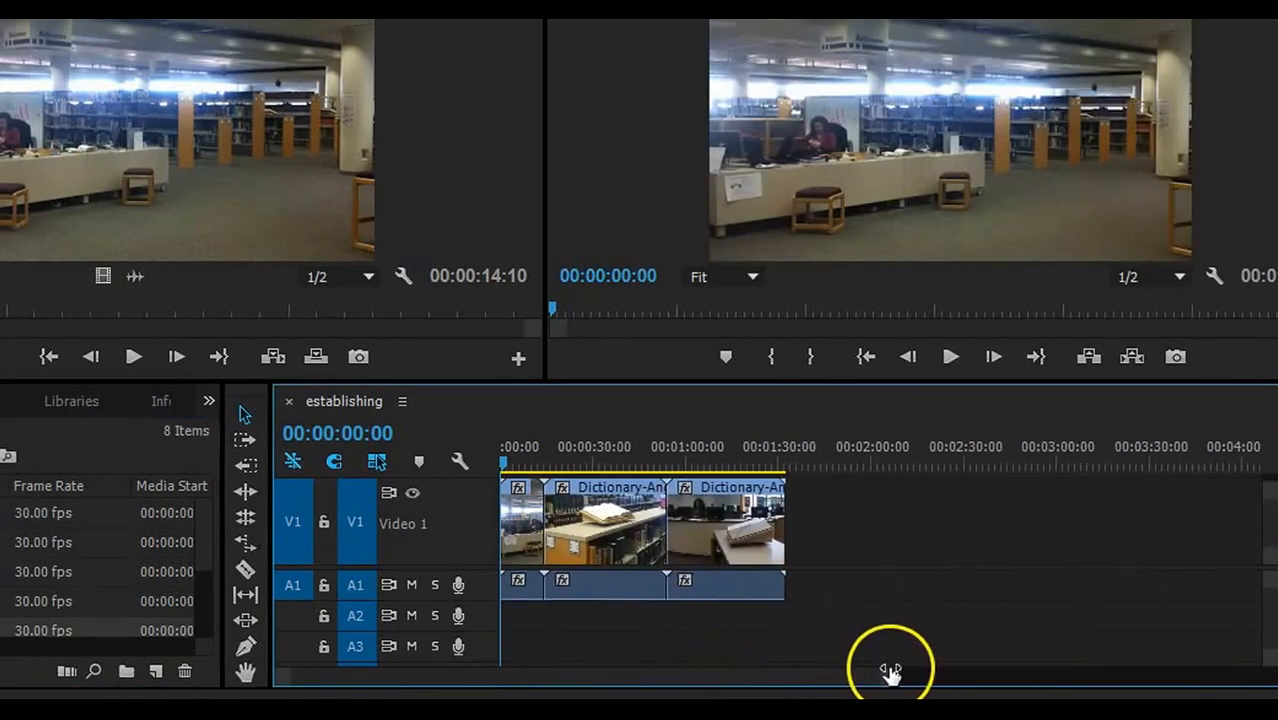
left_click(200, 541)
left_click_drag(201, 545, 203, 567)
left_click_drag(20, 628, 793, 540)
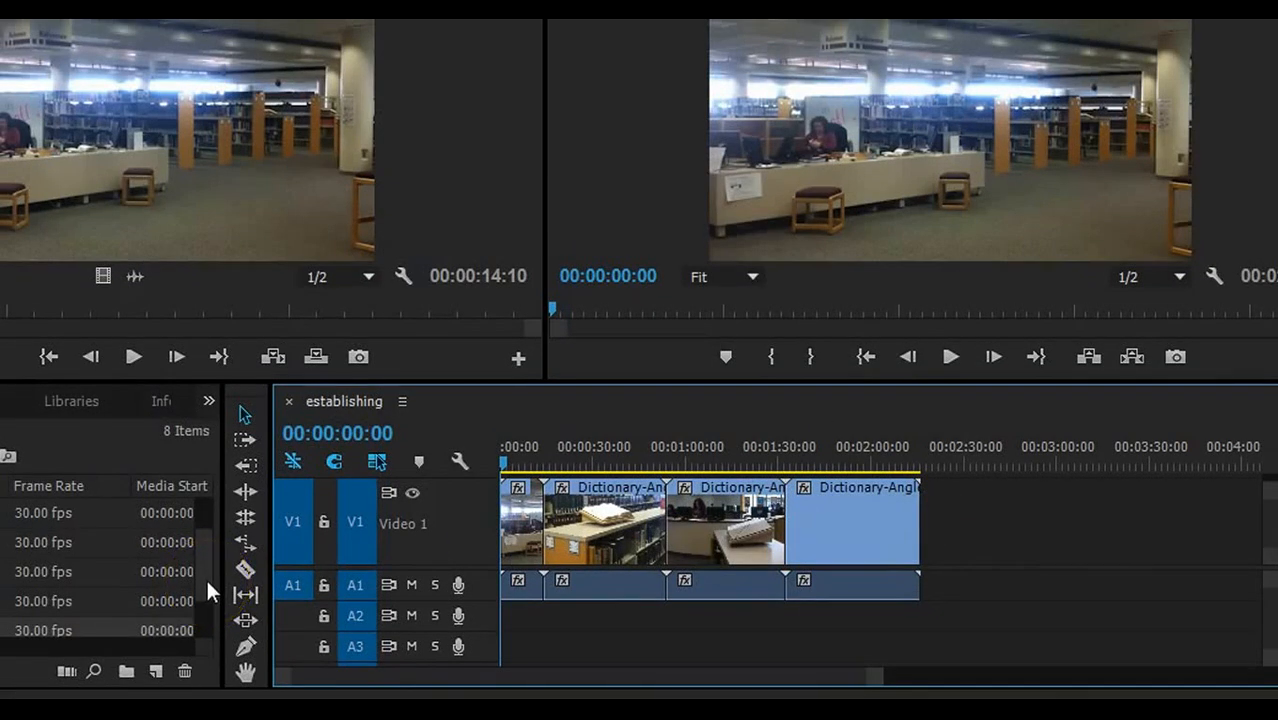
- Add Cards-Angle1, 2 and 3 in order on V1 after Dictionary-Angle3
left_click(209, 538)
left_click_drag(6, 462, 928, 521)
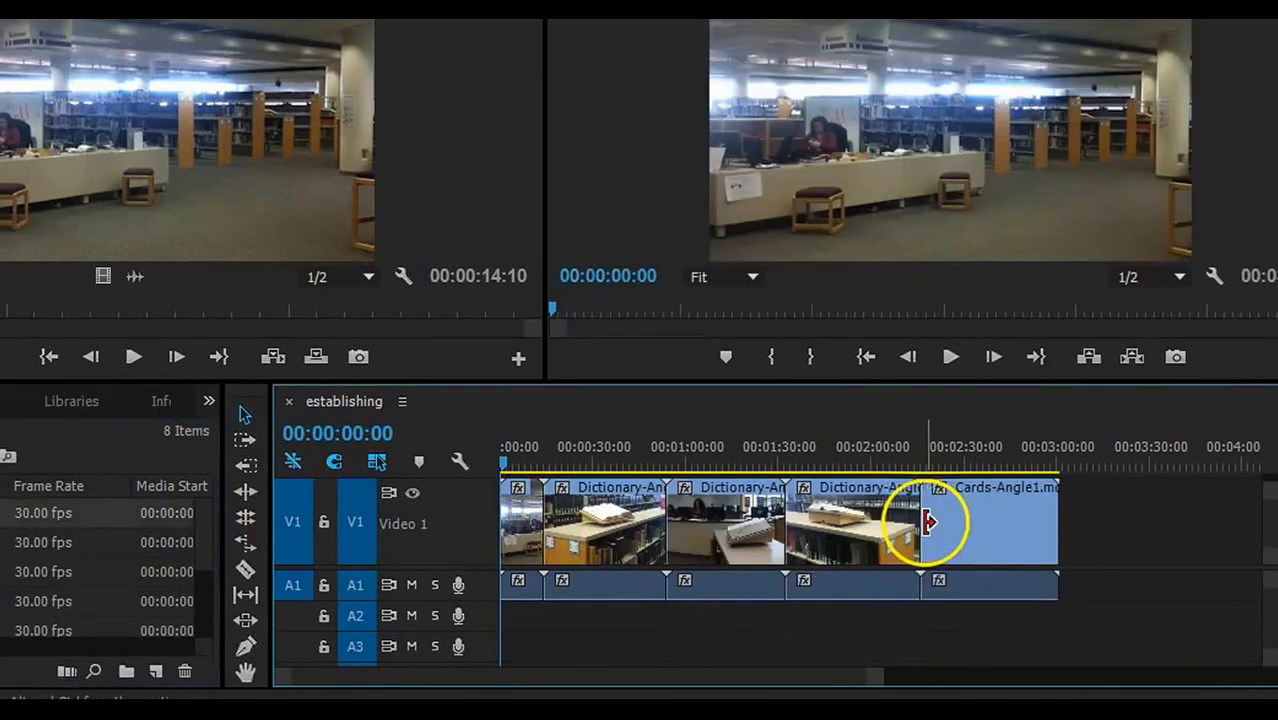
left_click_drag(60, 542, 1075, 540)
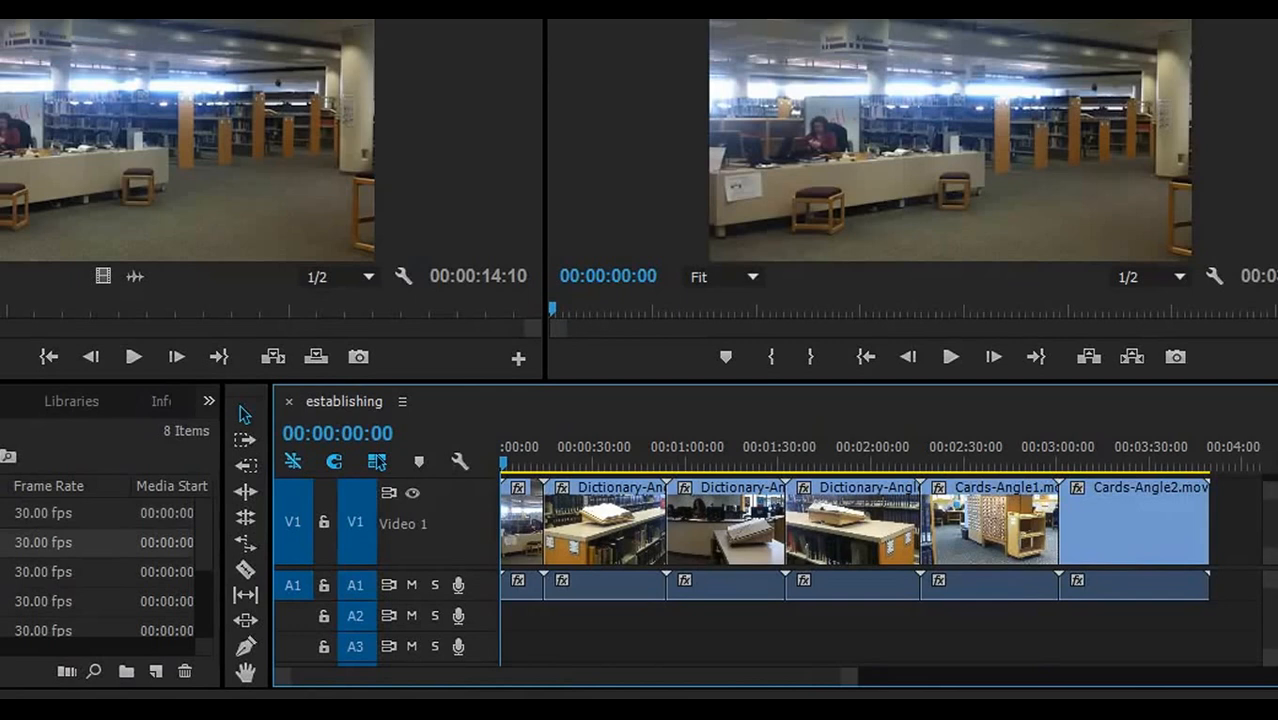
left_click_drag(20, 571, 1215, 557)
left_click_drag(779, 688, 1168, 680)
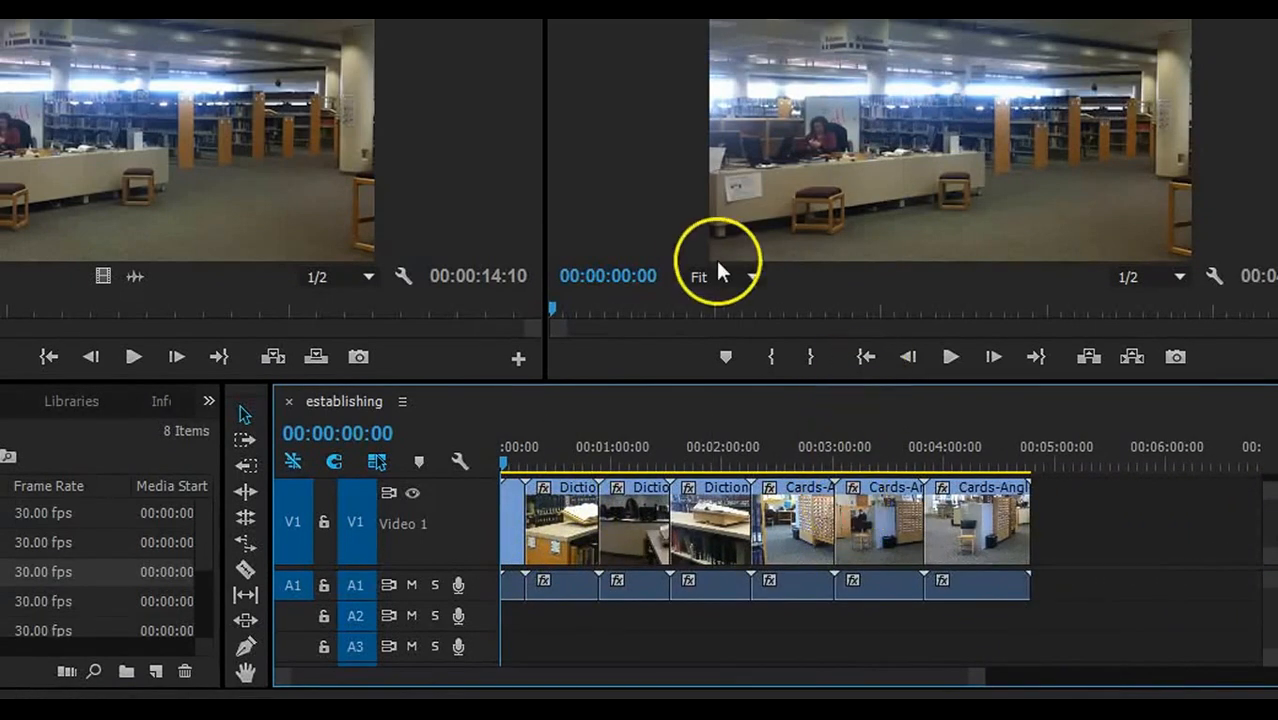
left_click_drag(549, 305, 805, 306)
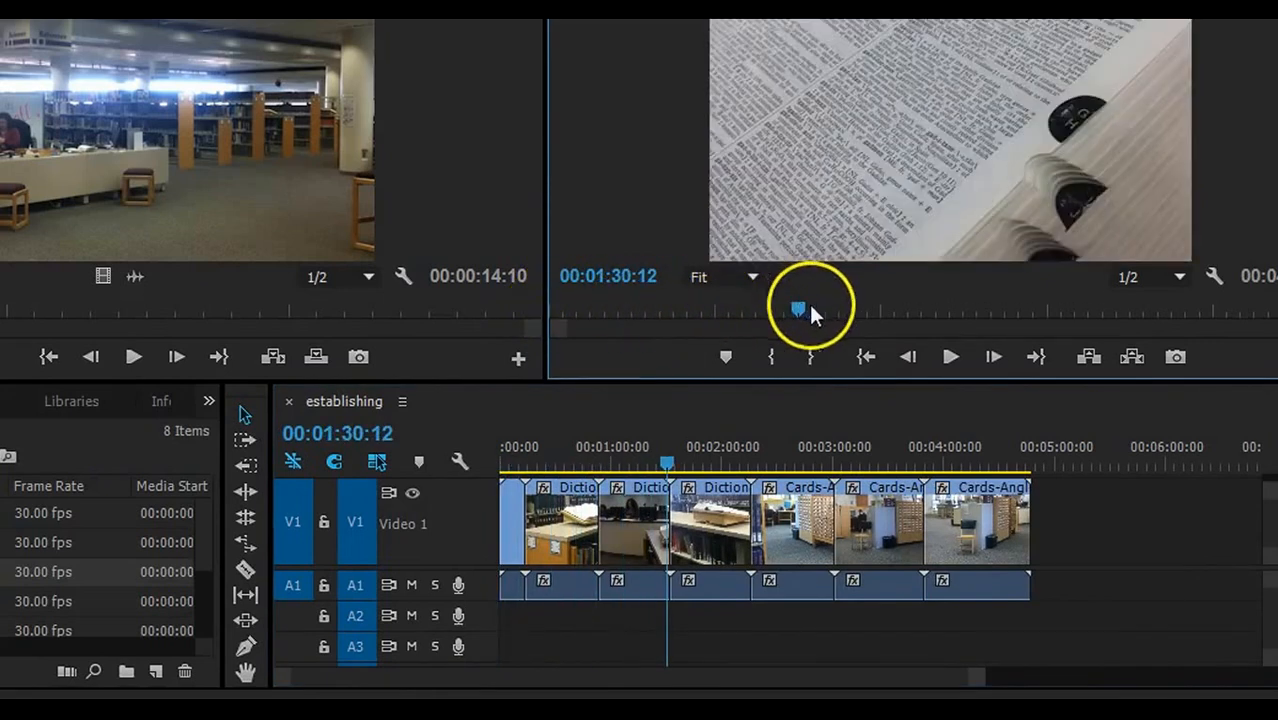
left_click(950, 356)
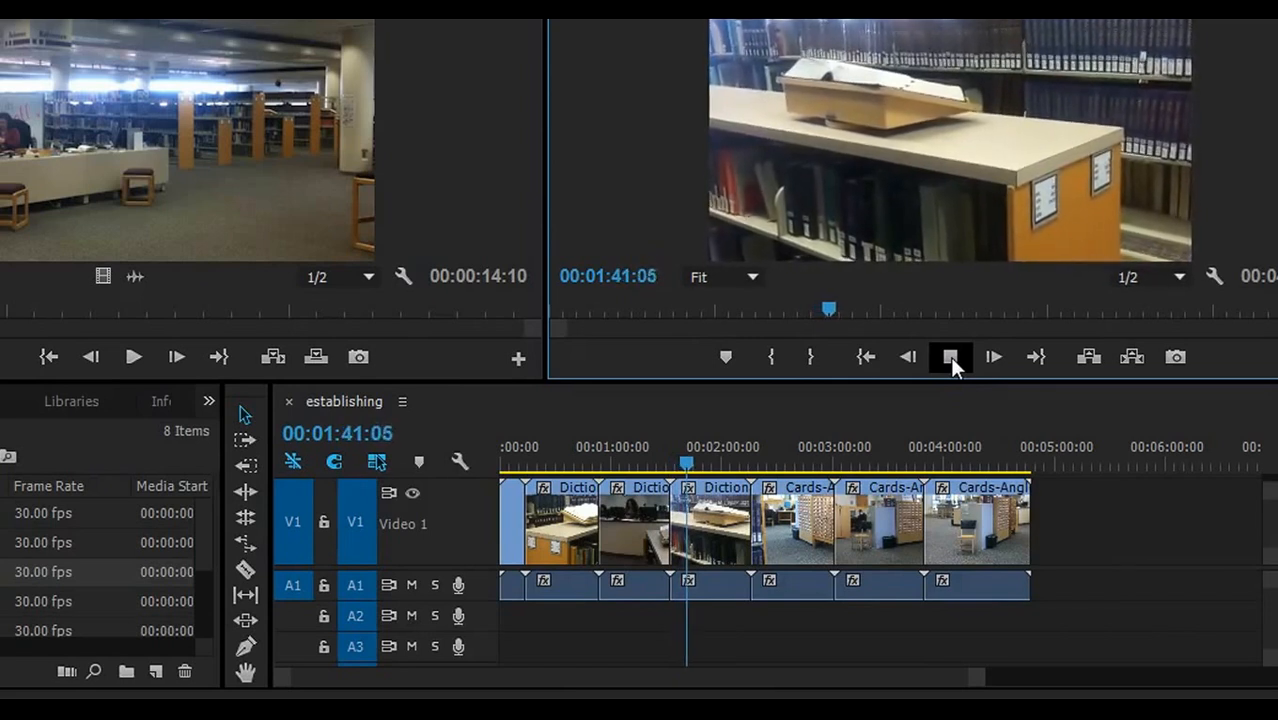
left_click(950, 356)
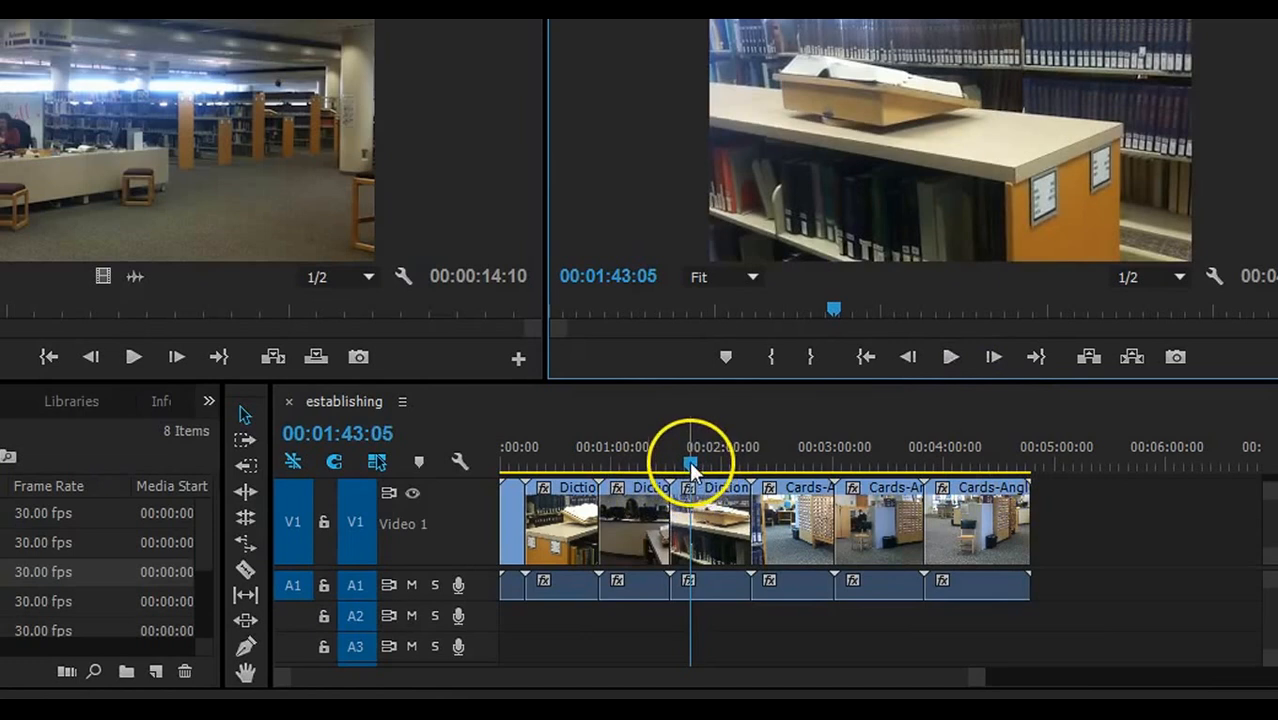
left_click_drag(690, 460, 838, 432)
left_click_drag(833, 422, 1030, 451)
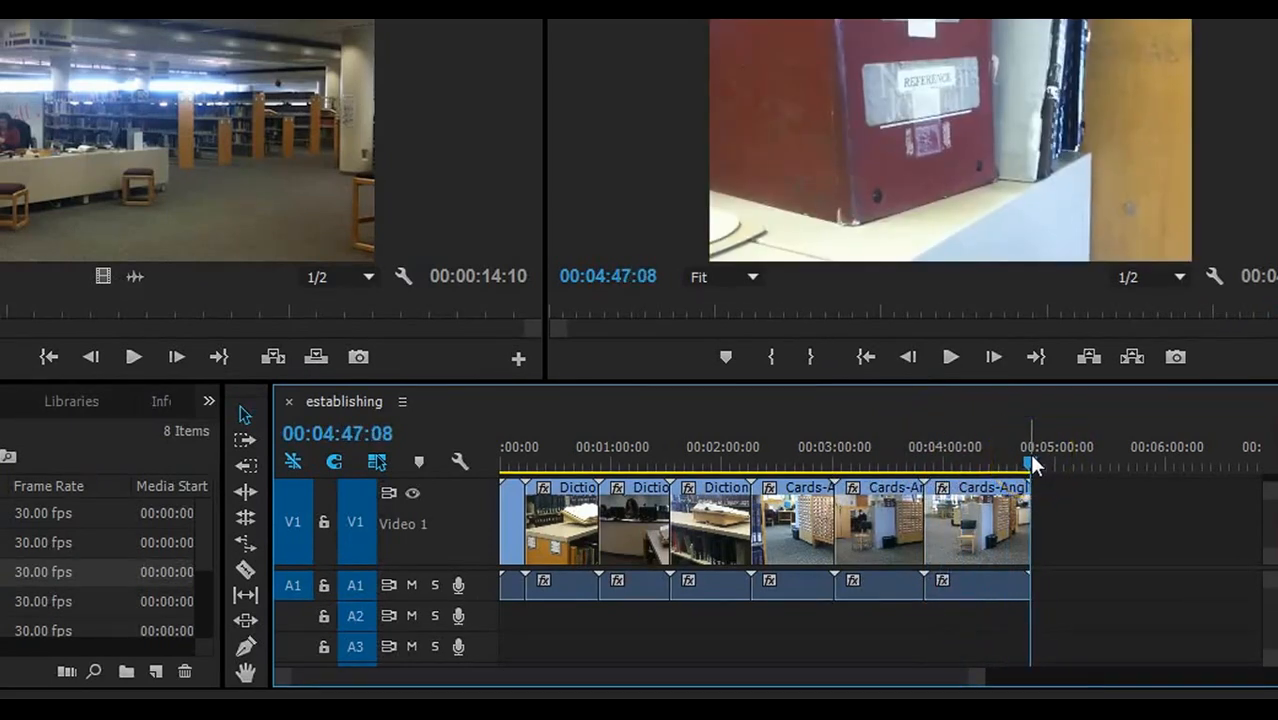
- Save the project
left_click(0, 20)
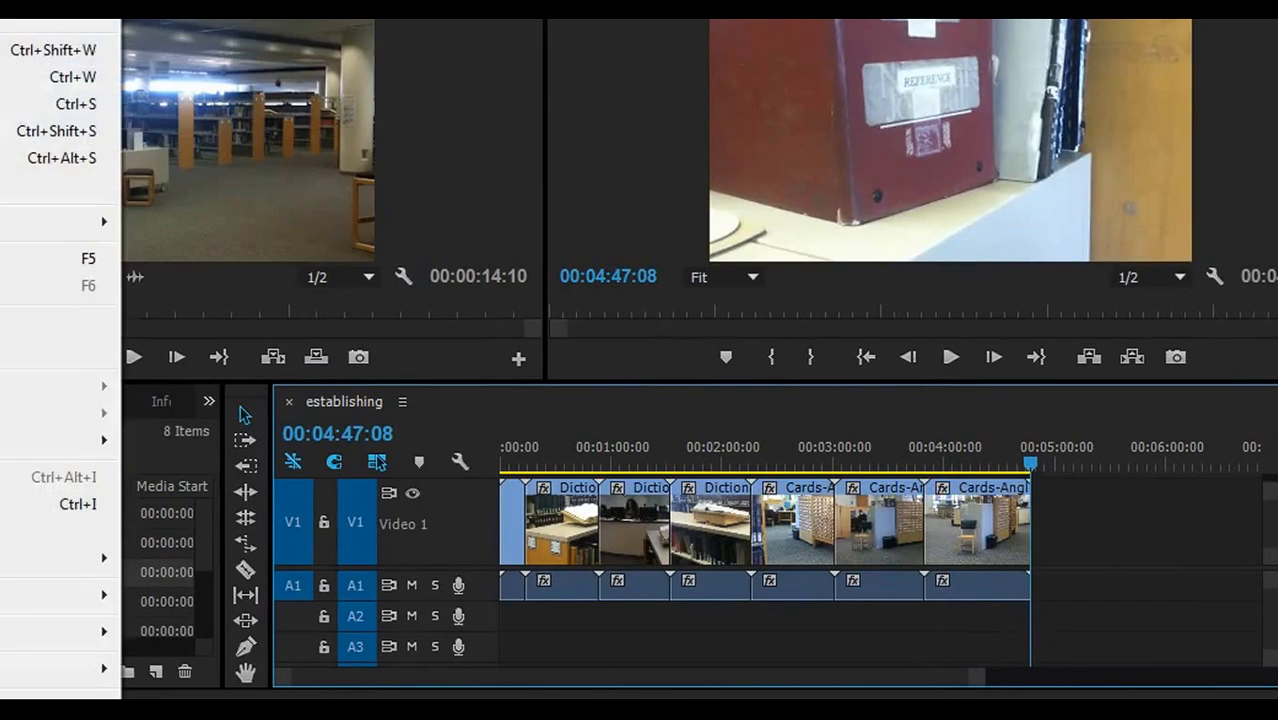
left_click(0, 104)
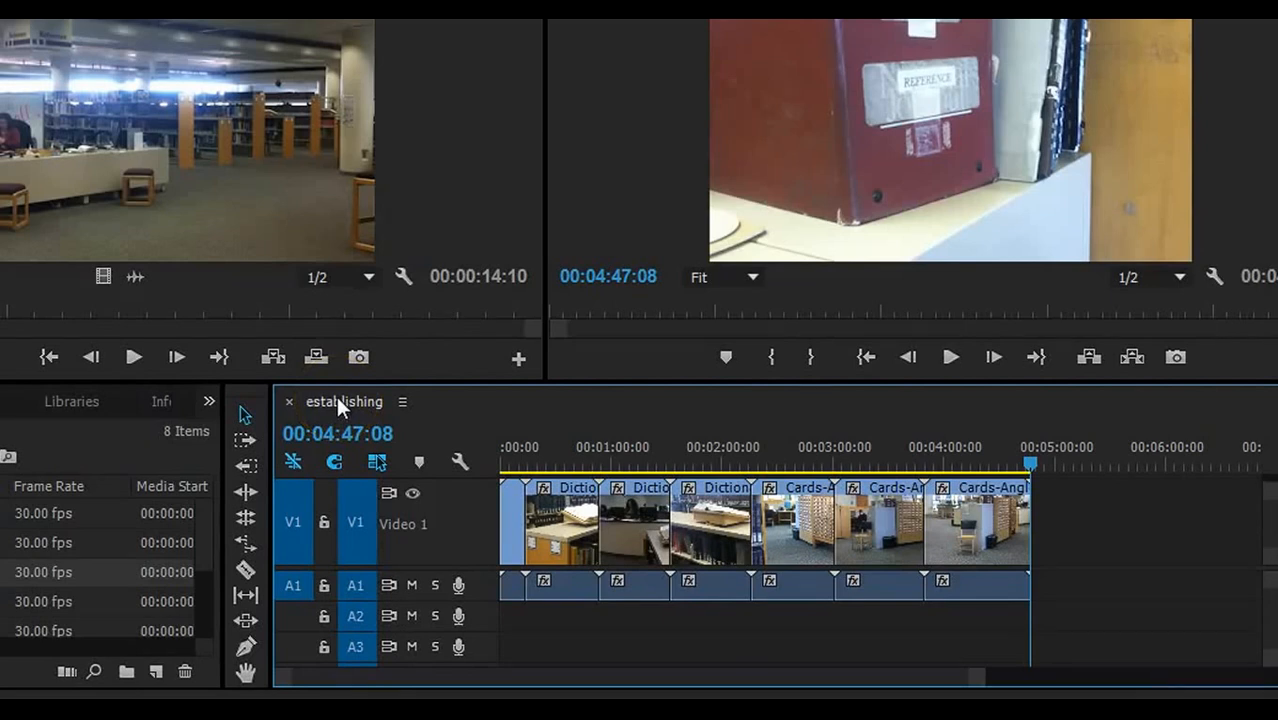
left_click(123, 271)
- Create a new DV-PAL Standard 48kHz sequence named 'Edited sequence'
key("alt+f")
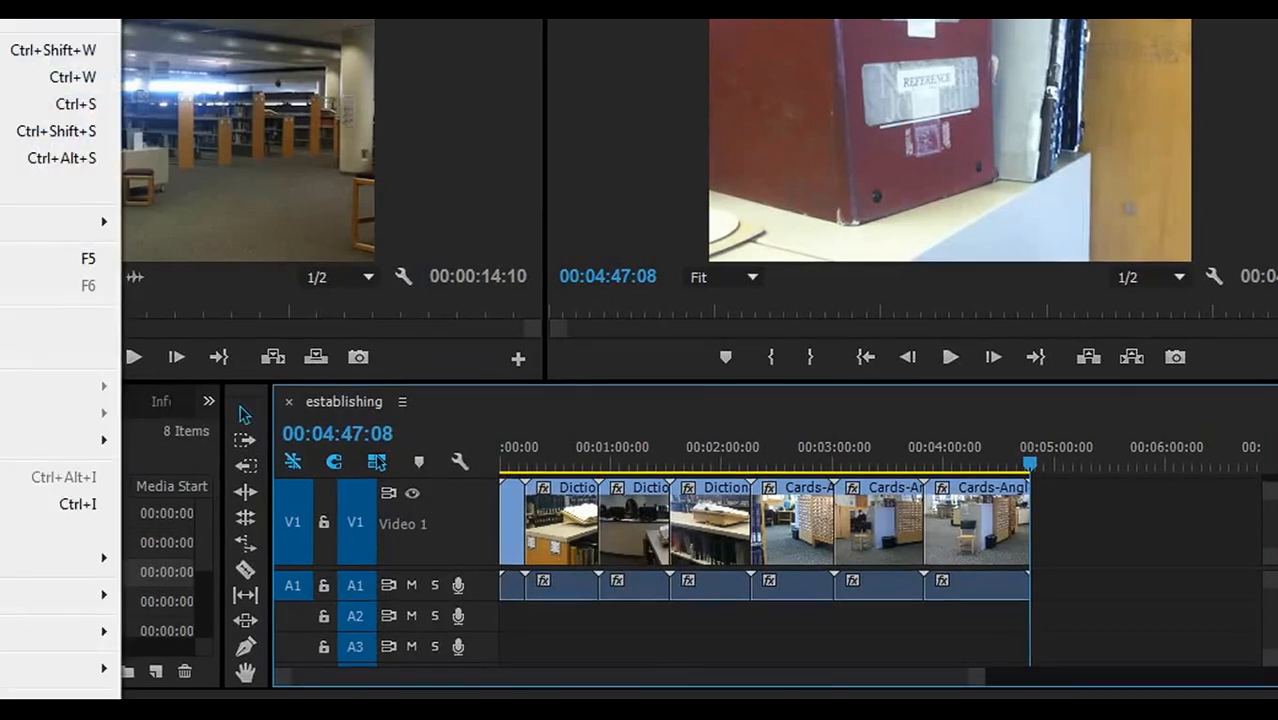
mouse_move(60, 2)
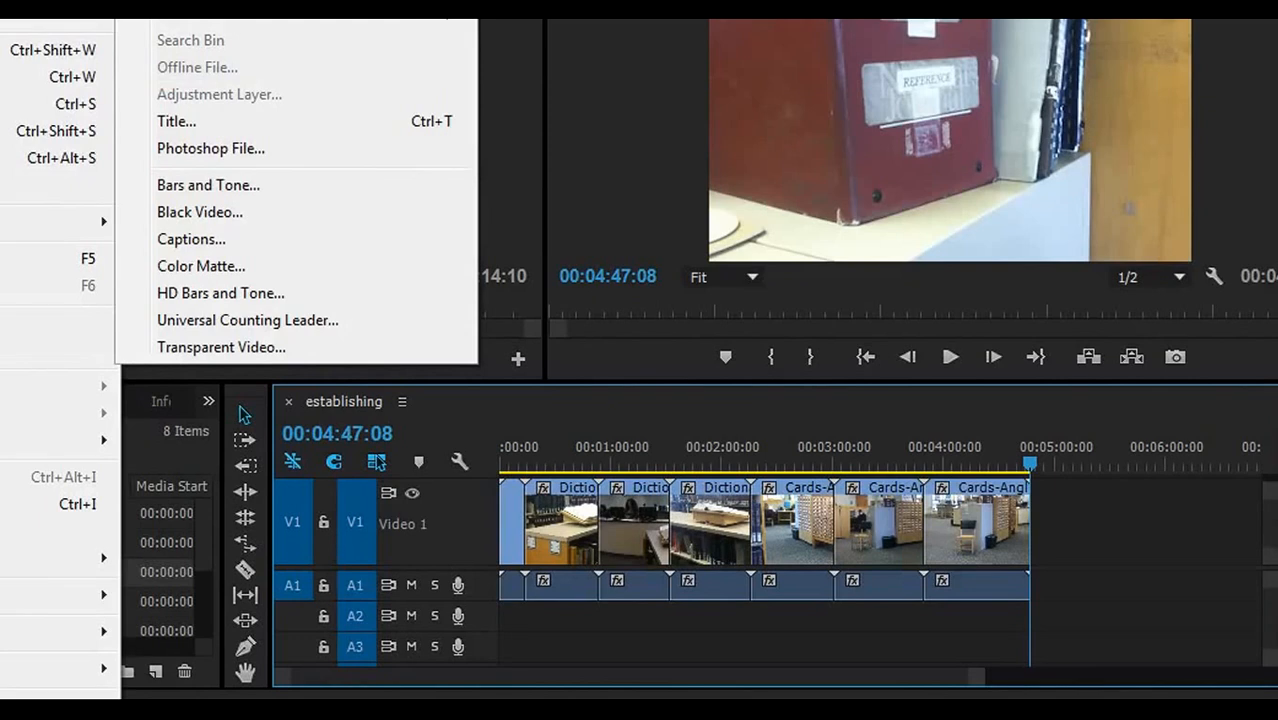
left_click(190, 2)
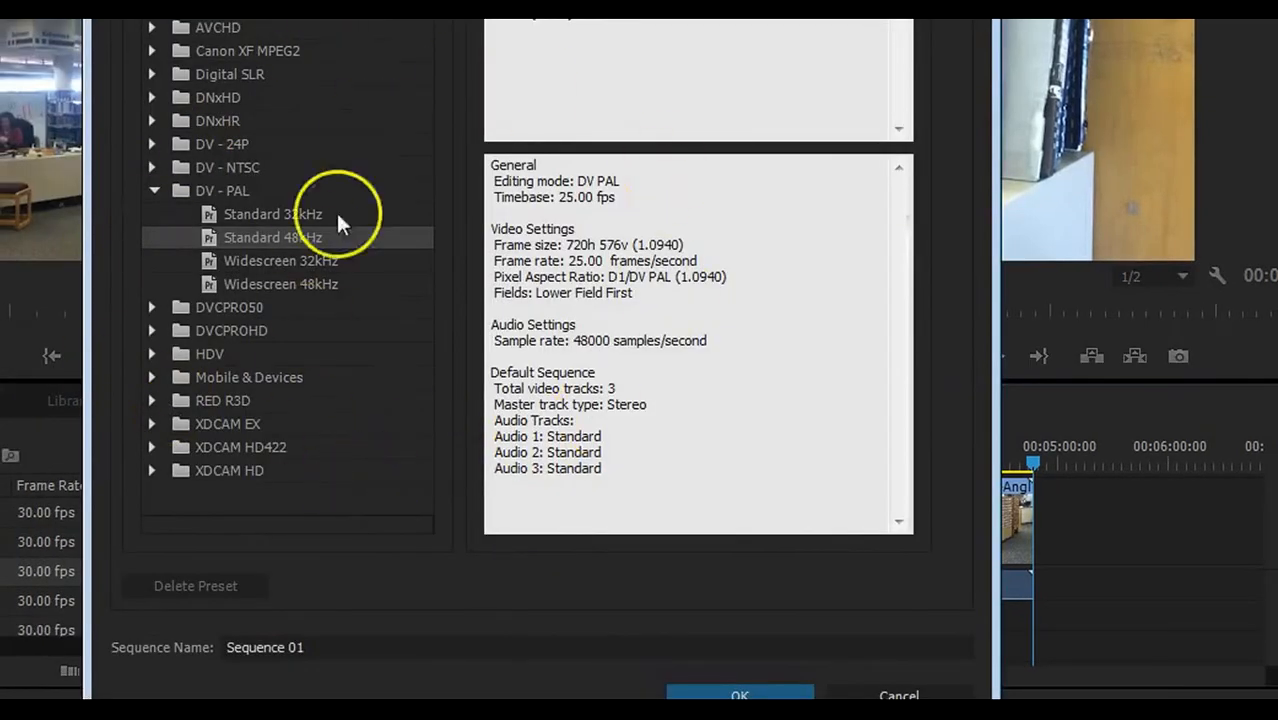
left_click(304, 648)
left_click_drag(304, 648, 216, 645)
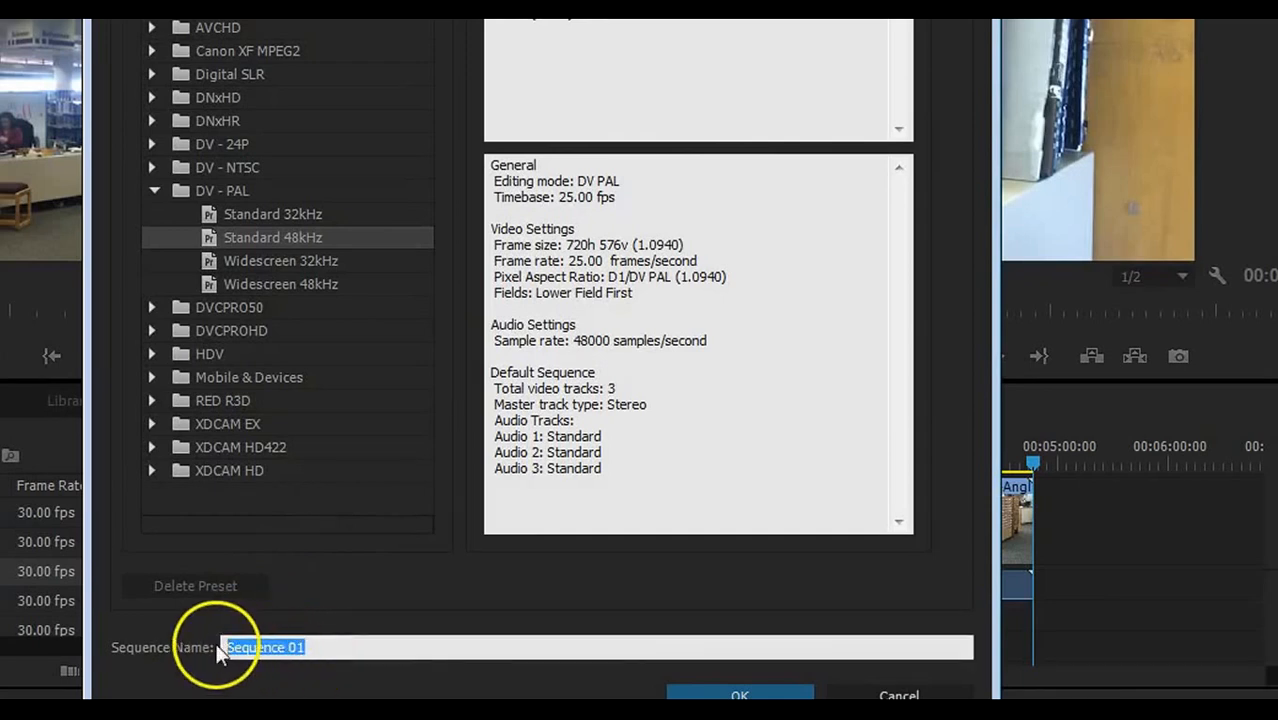
type("Edited")
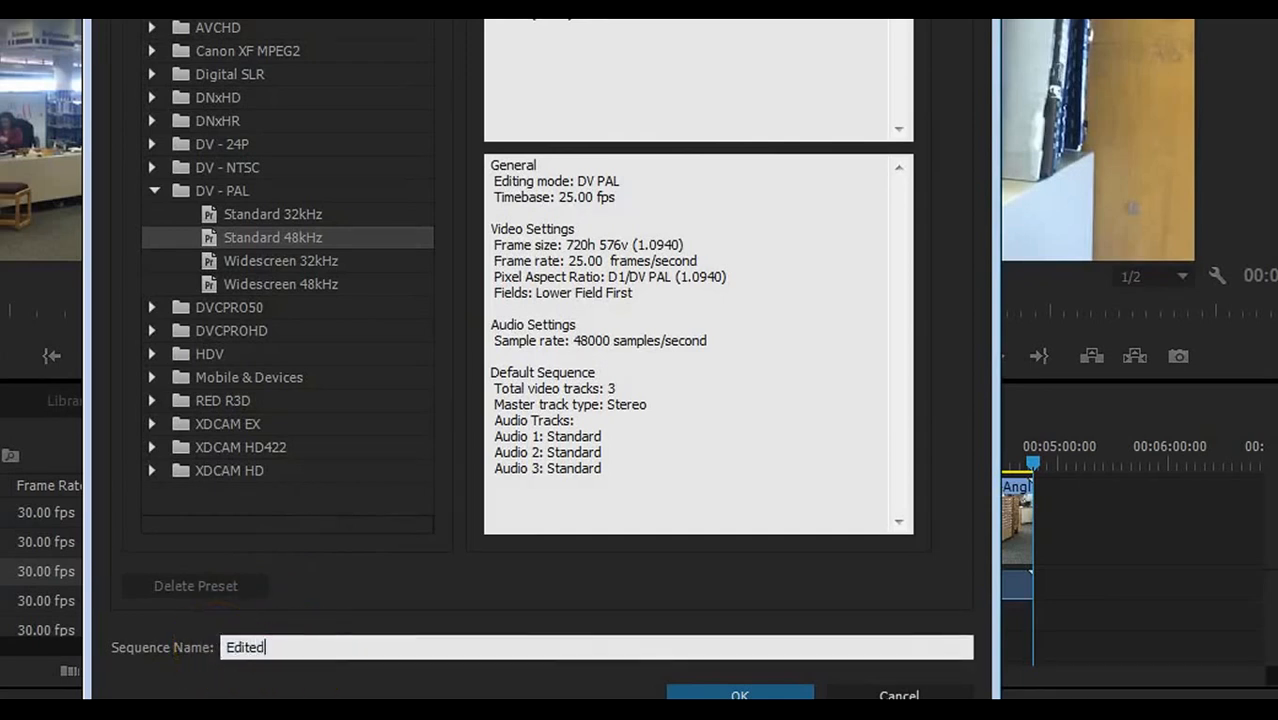
type(" sequence")
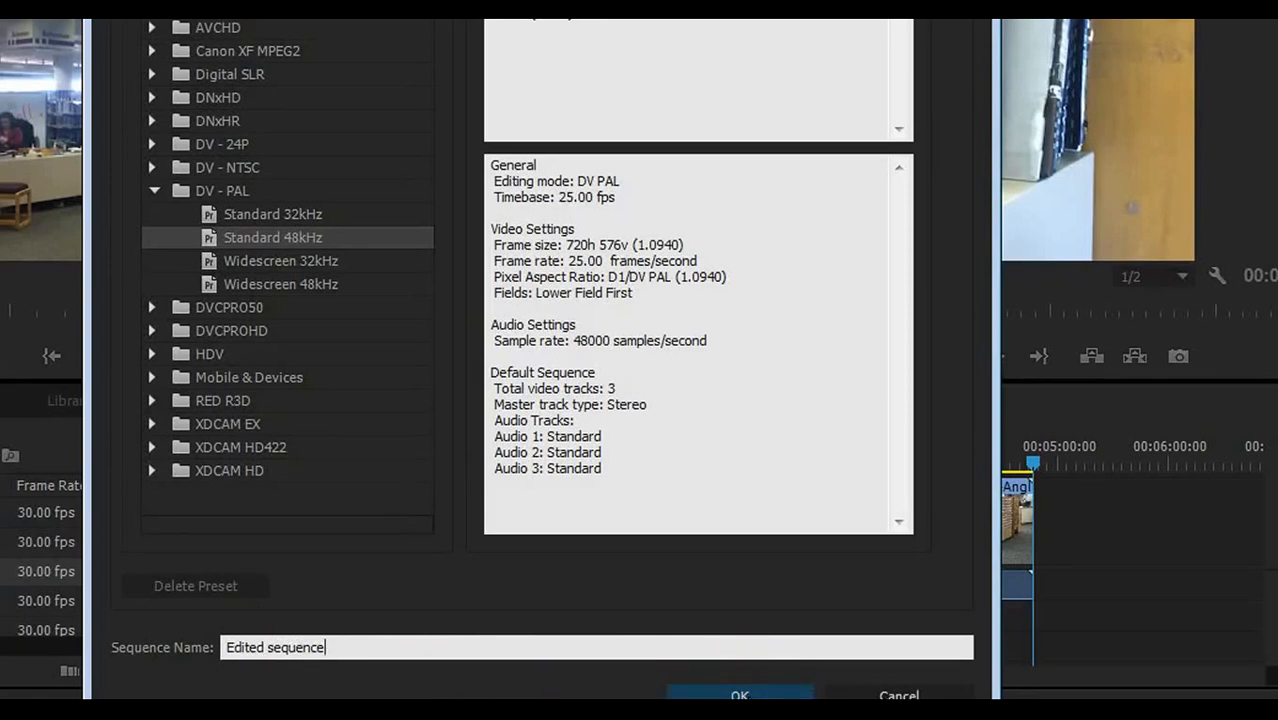
key("Return")
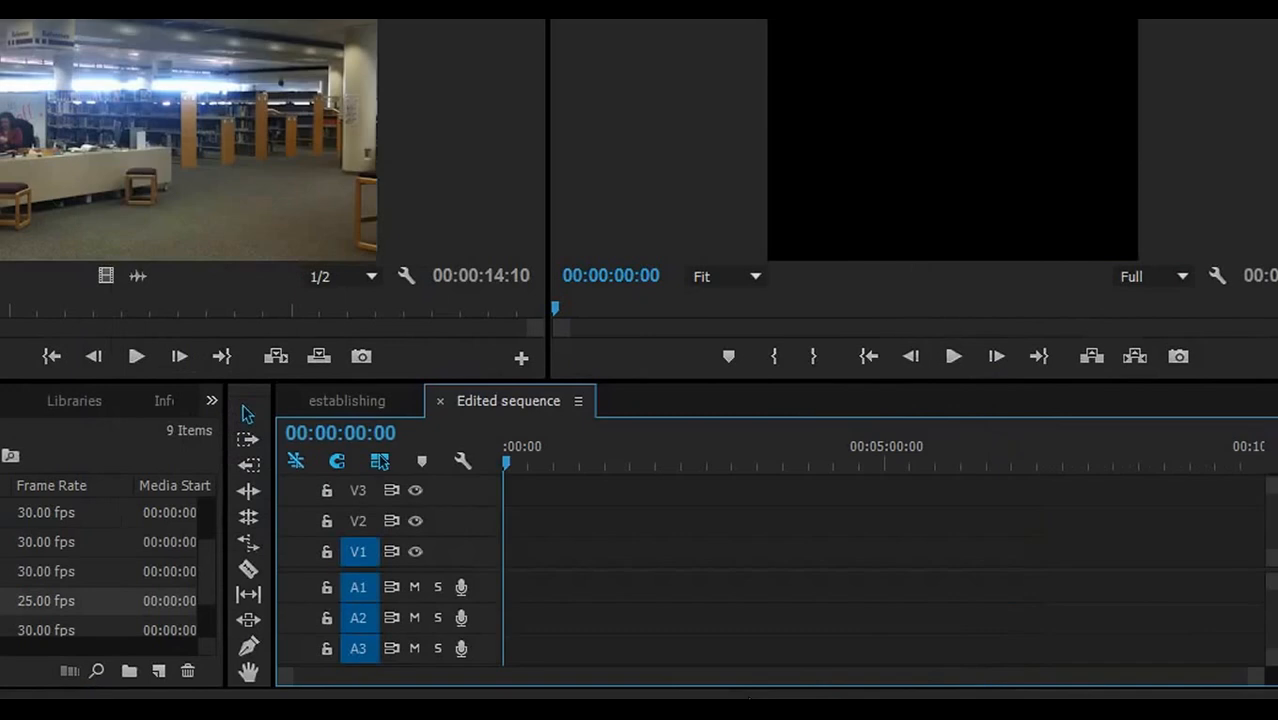
- With Edited sequence active, load the 00:00:14:10 establishing clip into the Source Monitor and scrub it
left_click(366, 399)
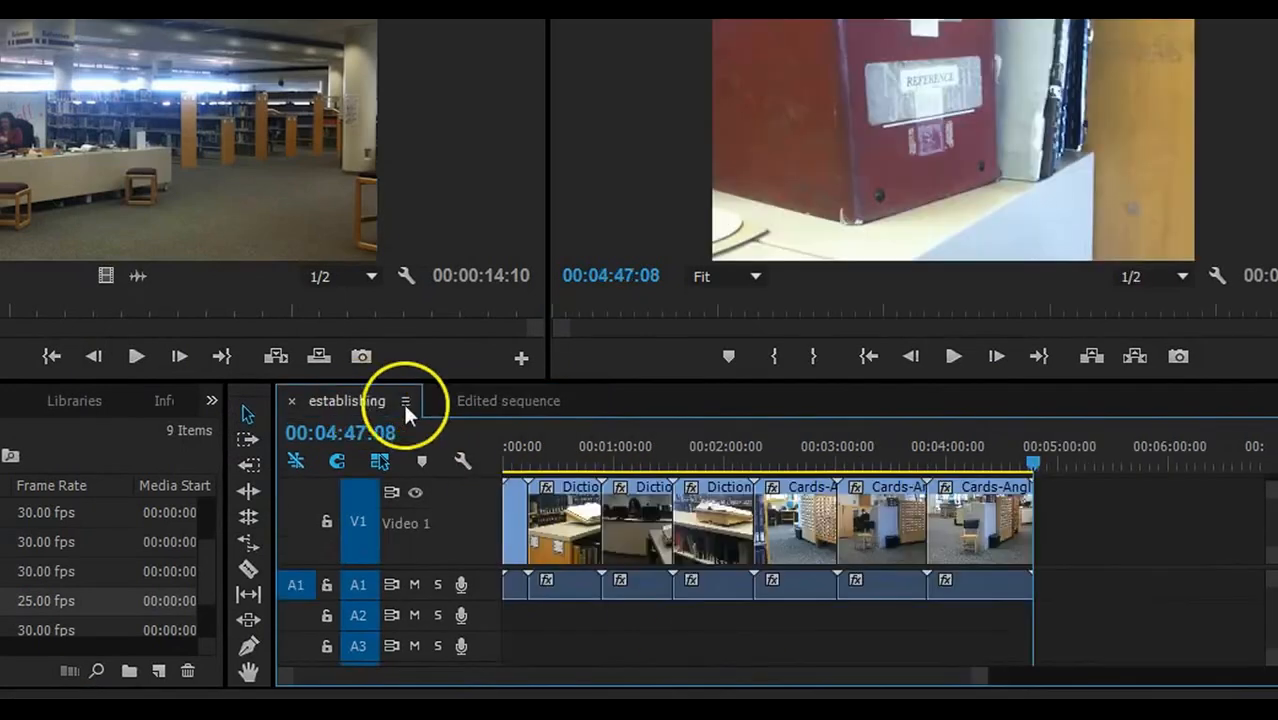
left_click(488, 396)
left_click(345, 400)
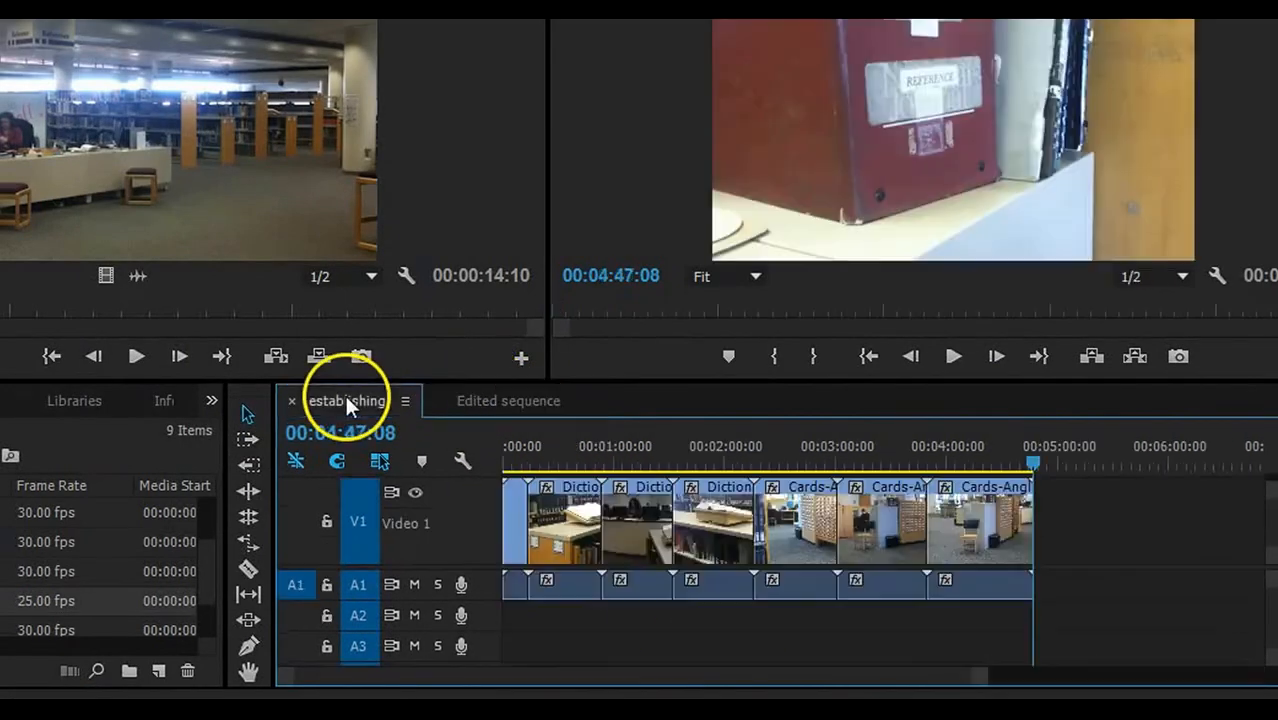
left_click(474, 402)
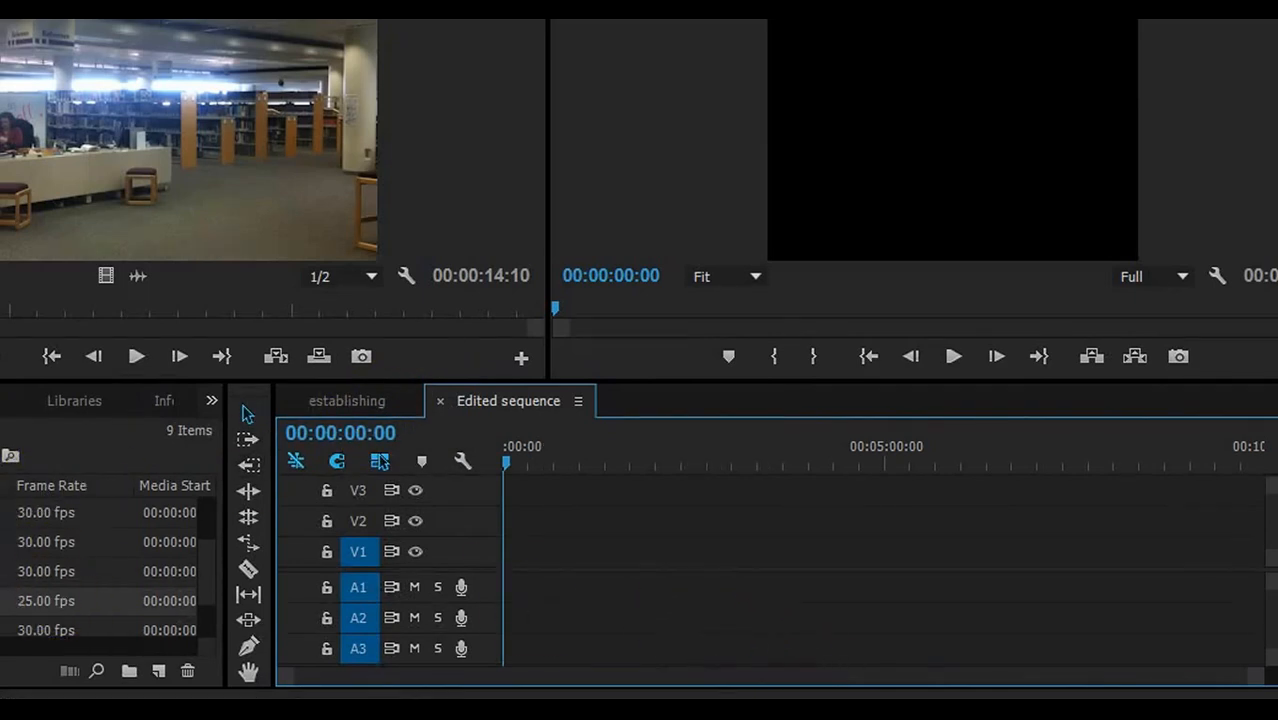
left_click_drag(204, 553, 48, 606)
double_click(5, 601)
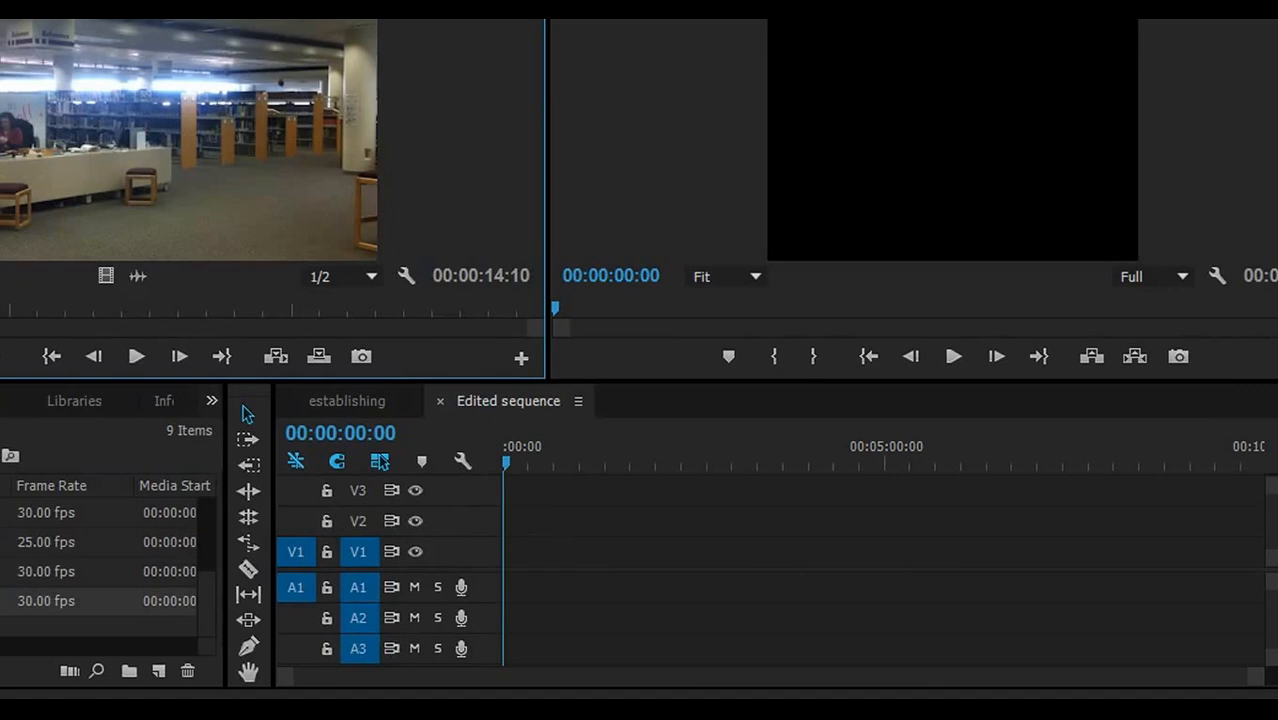
left_click_drag(9, 306, 116, 310)
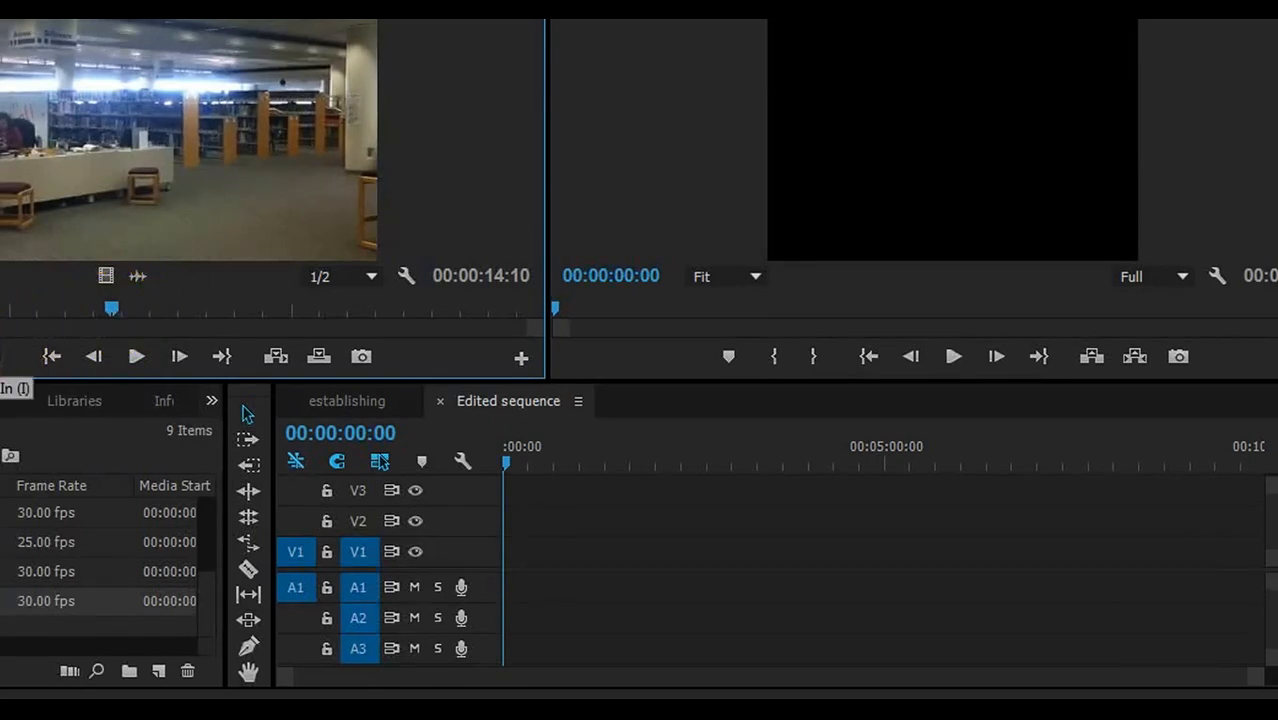
- Mark In and Out points on establishing.mov, leaving 00:00:06:24 of footage
left_click(12, 356)
left_click(112, 308)
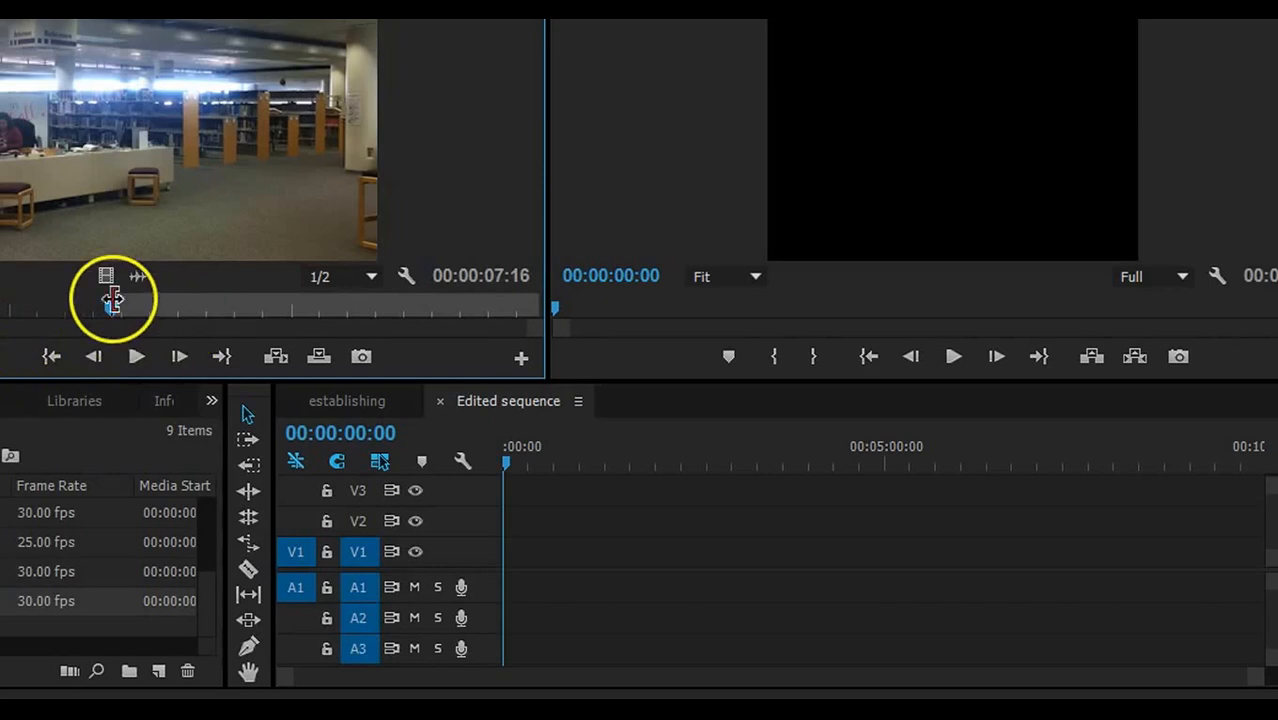
left_click_drag(112, 306, 493, 311)
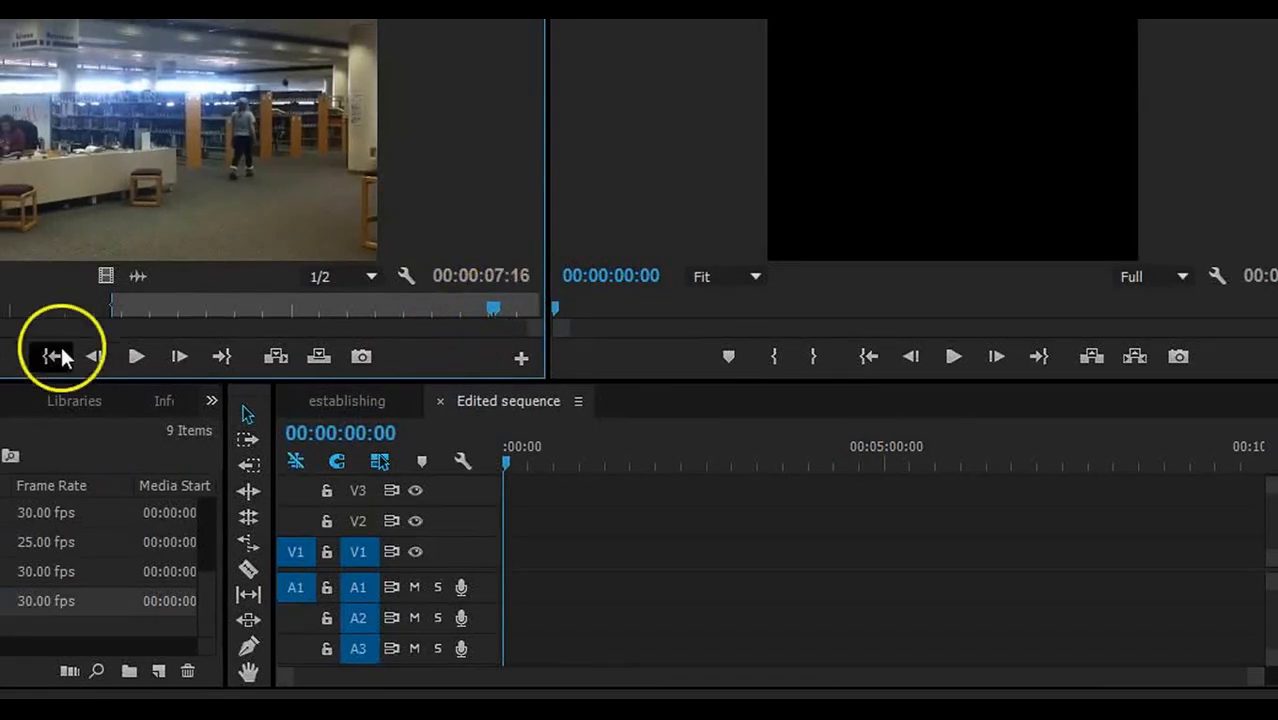
left_click(4, 360)
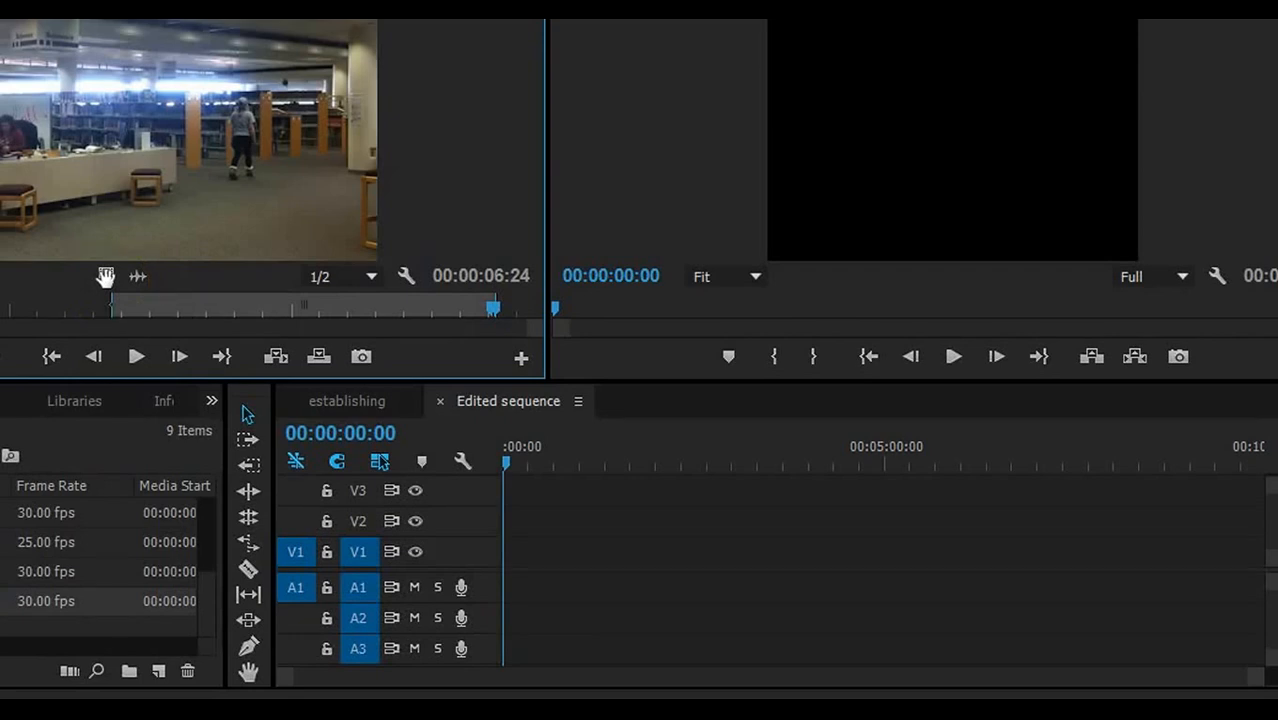
- Drag the trimmed clip video-only onto V1 and change sequence settings to match it
left_click_drag(105, 276, 509, 566)
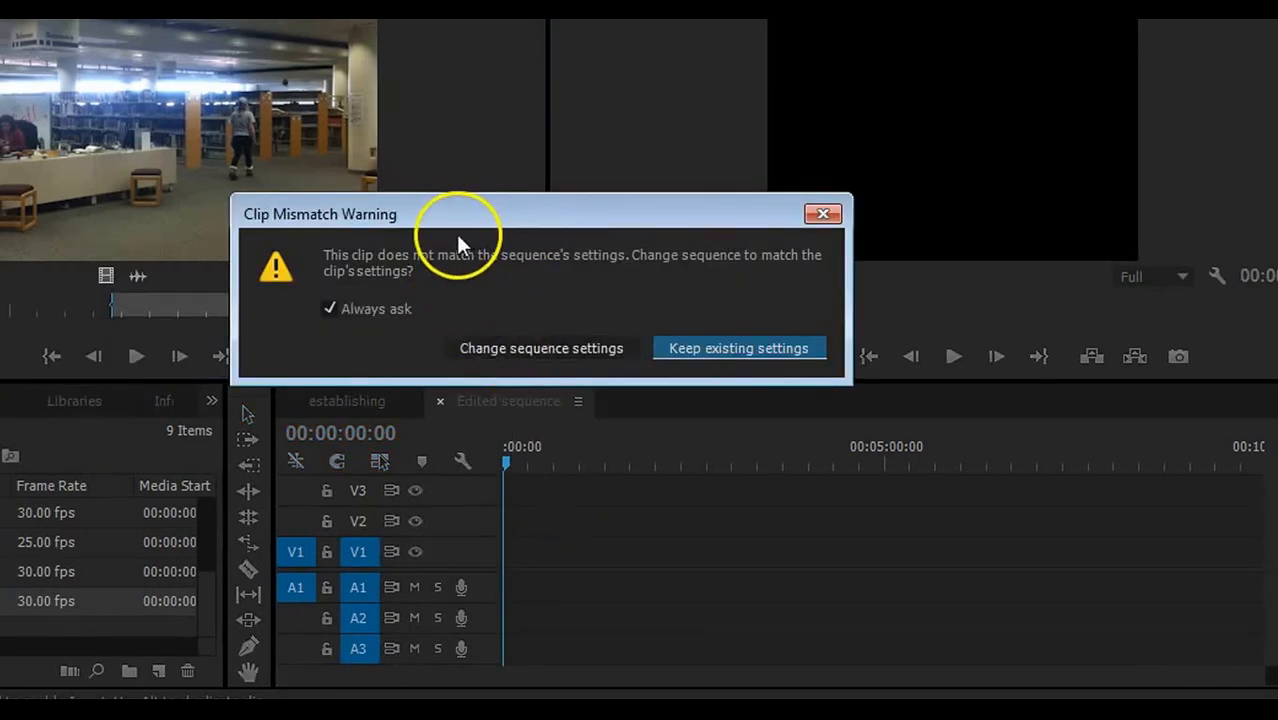
left_click(482, 347)
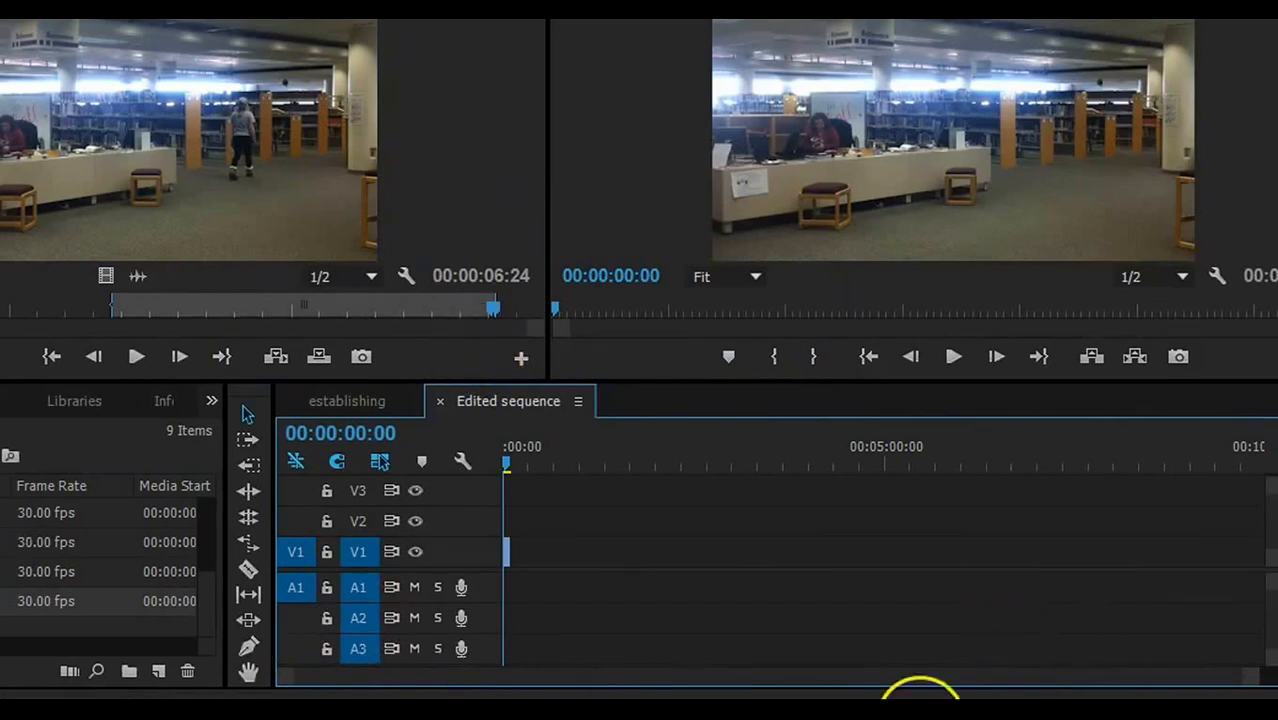
left_click_drag(1248, 678, 996, 648)
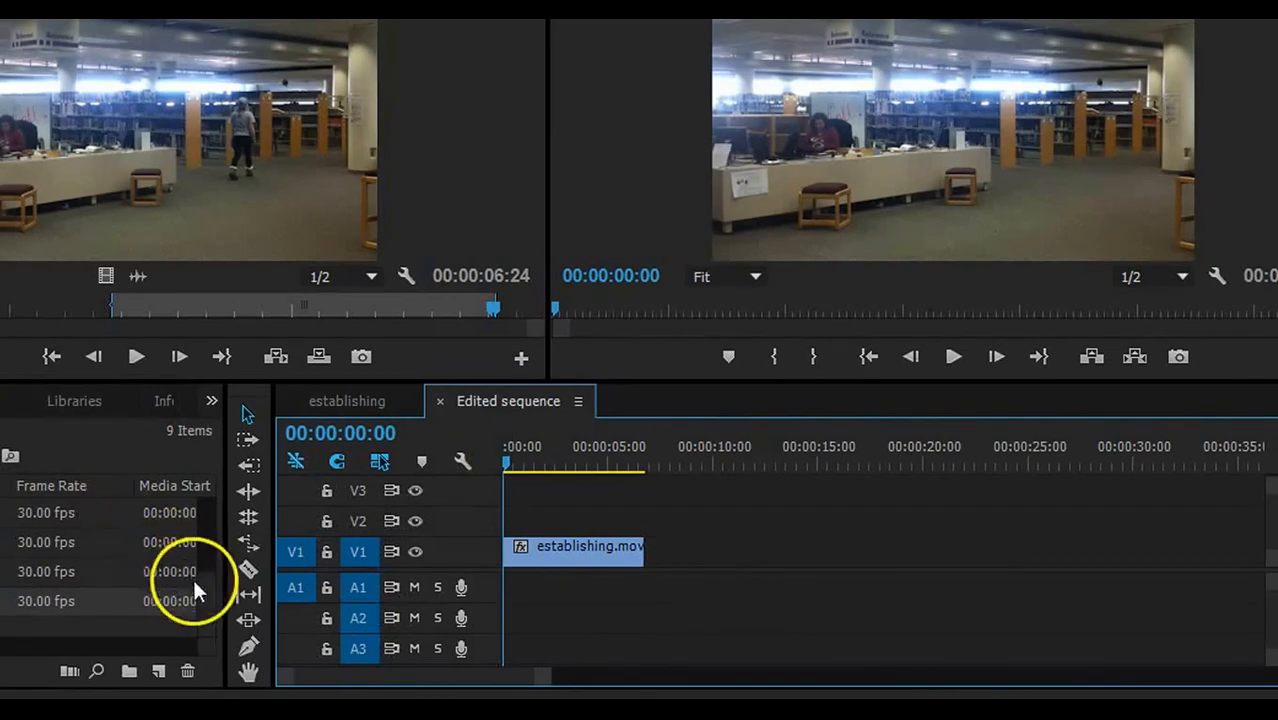
- Trim the open-book shelf shot to 00:00:03:21 and place its video after establishing.mov on V1
left_click_drag(202, 583, 193, 519)
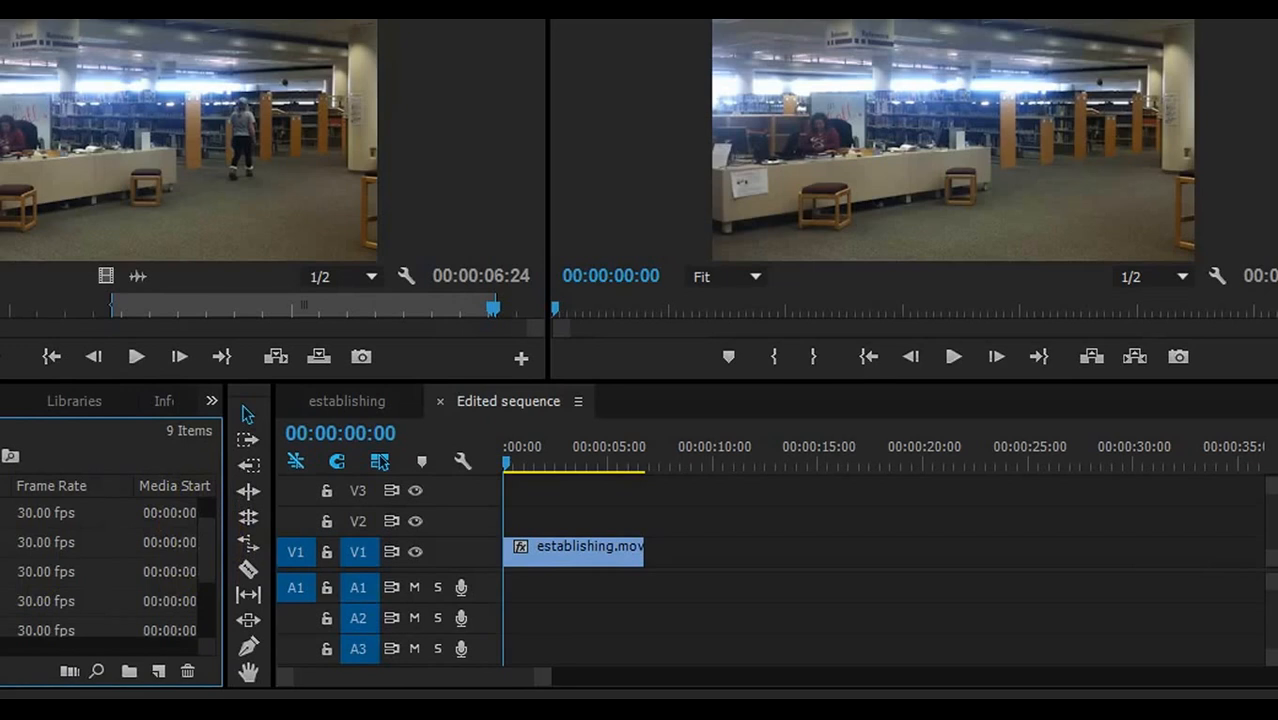
double_click(4, 572)
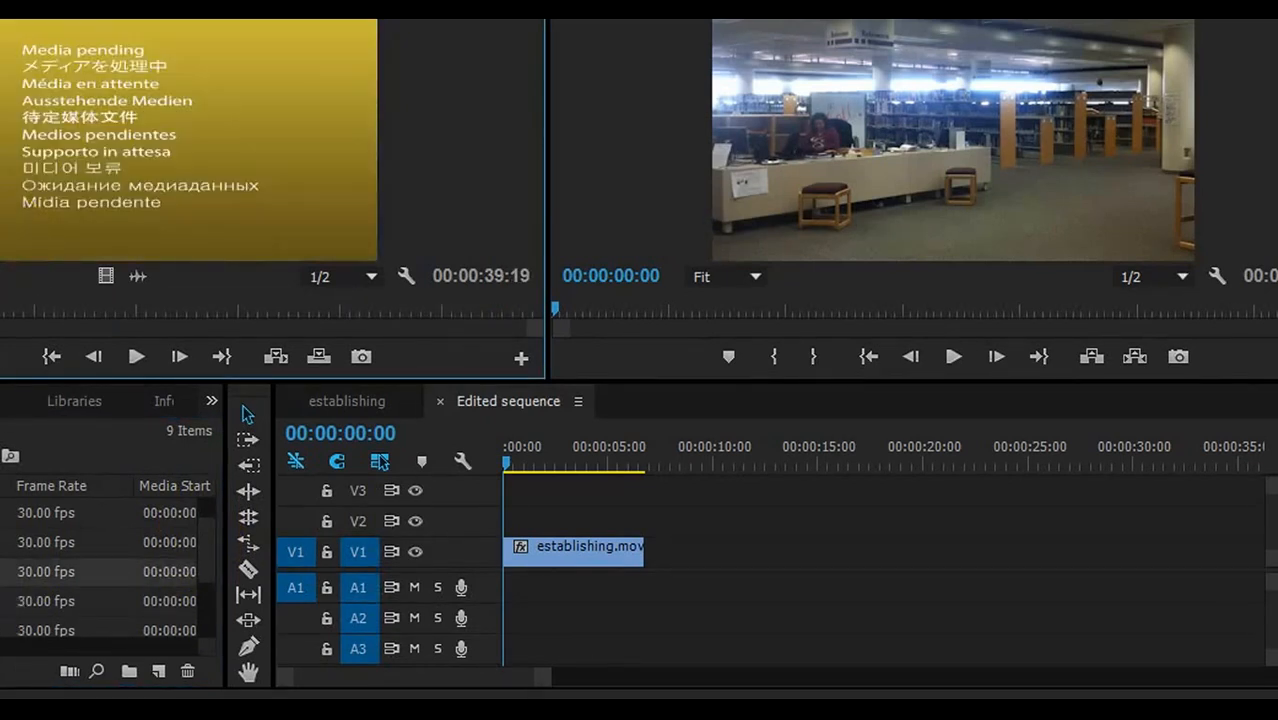
left_click_drag(0, 306, 0, 305)
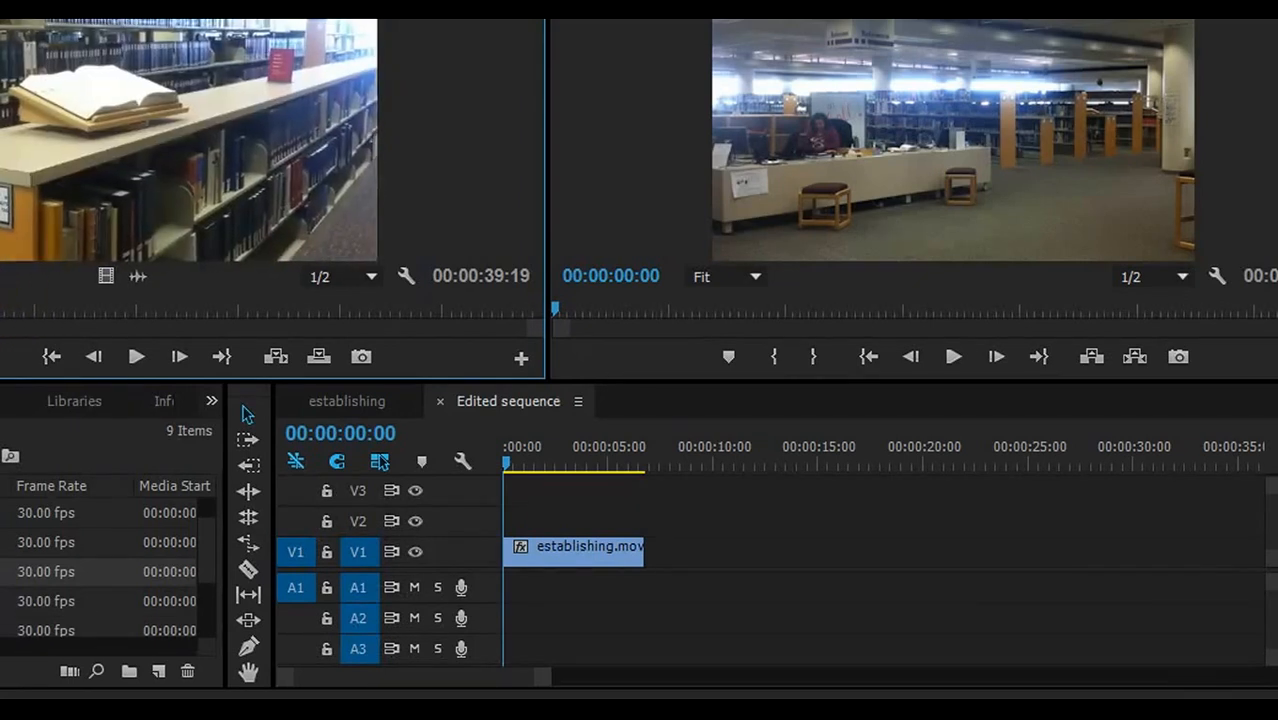
key("i")
mouse_move(2, 306)
left_mouse_down()
mouse_move(37, 312)
mouse_move(0, 306)
left_mouse_up()
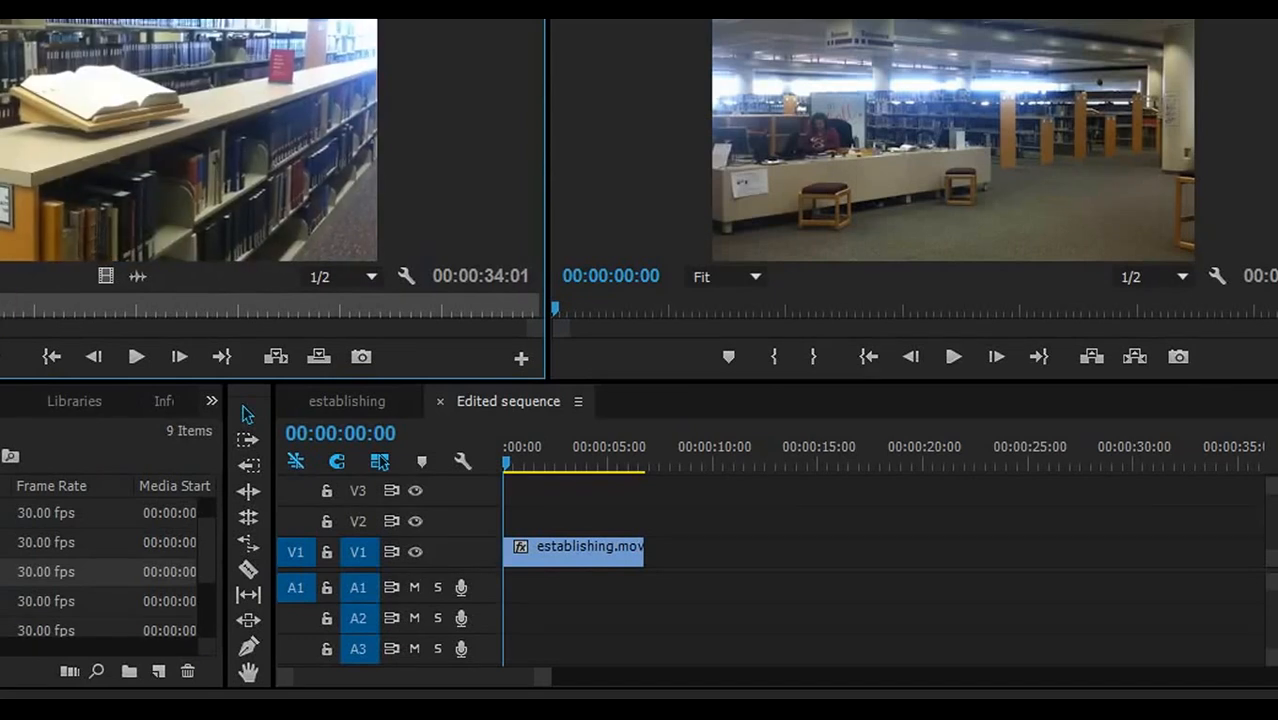
left_click(6, 345)
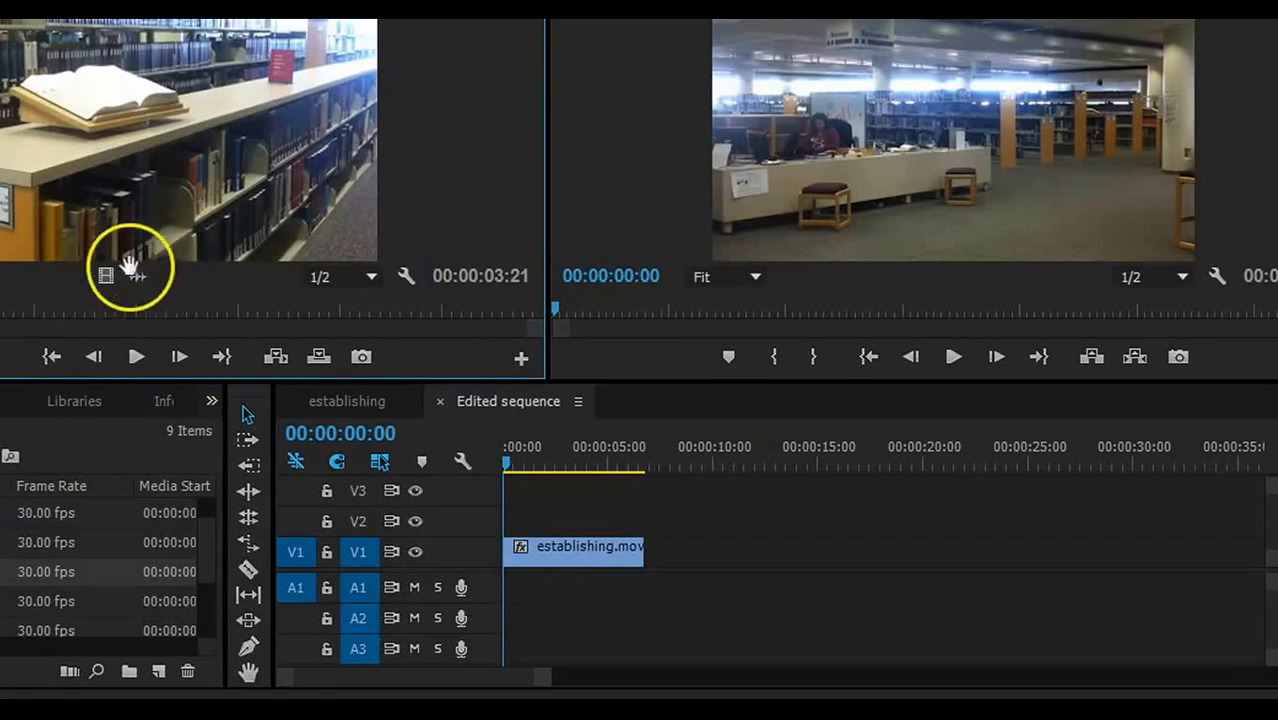
left_click_drag(106, 276, 652, 562)
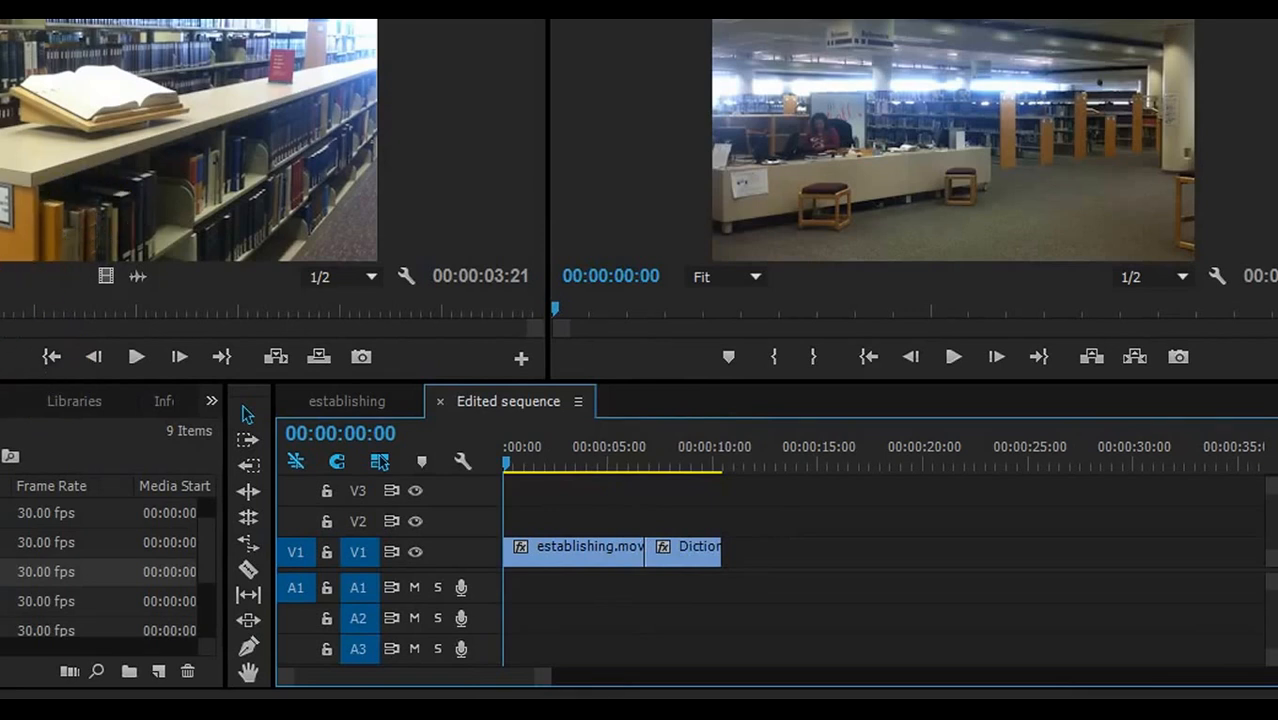
- Mark a 3:07 book-on-stand shot in the Source Monitor
double_click(4, 601)
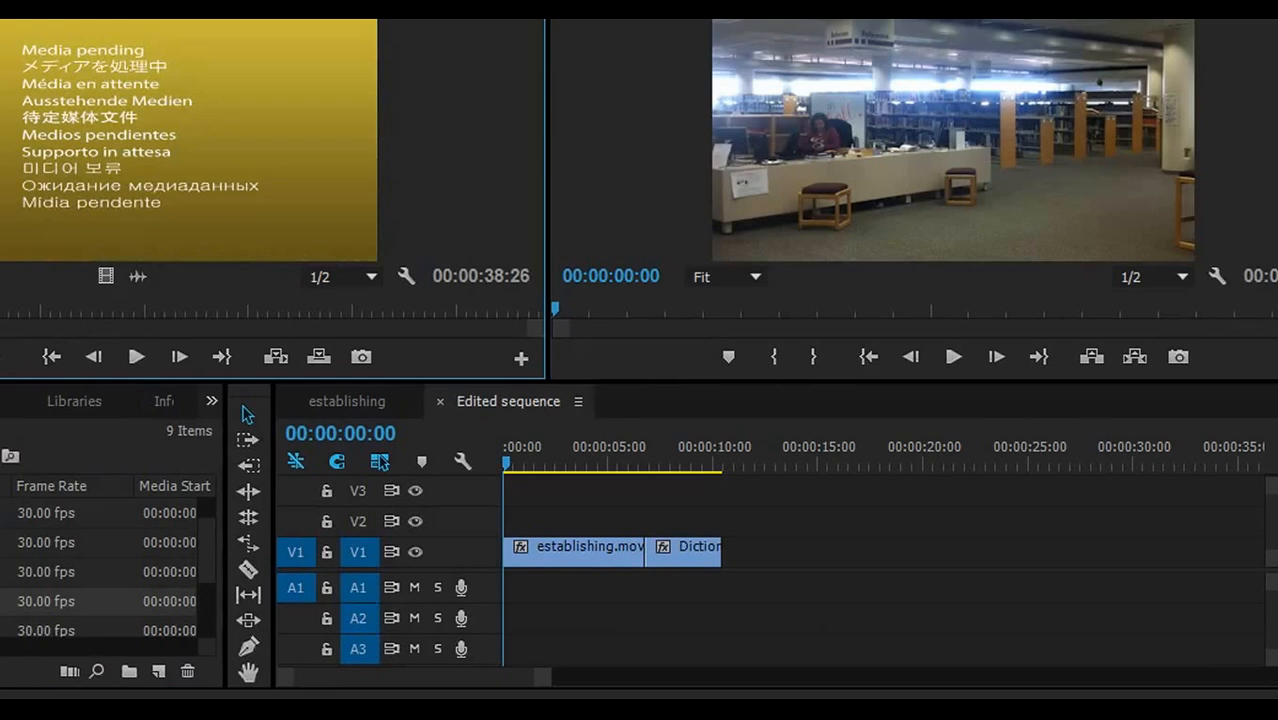
left_click_drag(0, 303, 720, 544)
left_click(0, 361)
left_click(9, 357)
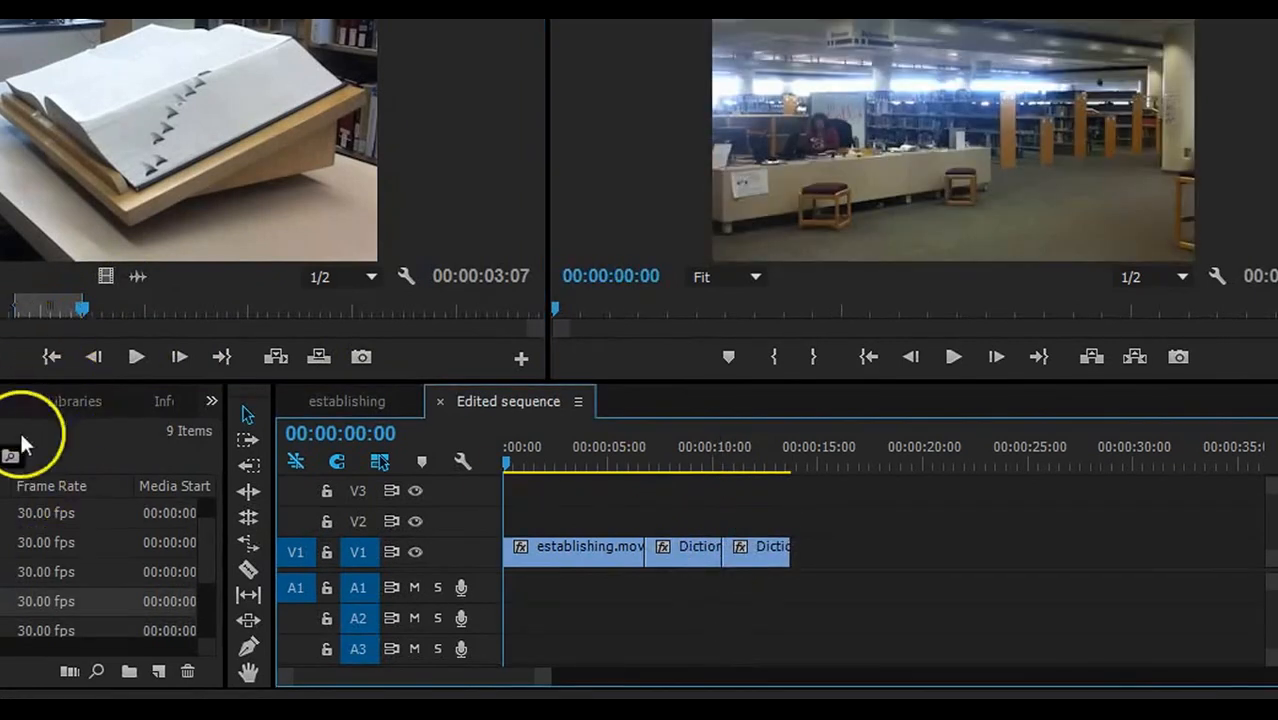
- Trim the page-edge close-up to 4:00 and append its video to the end of V1
double_click(3, 630)
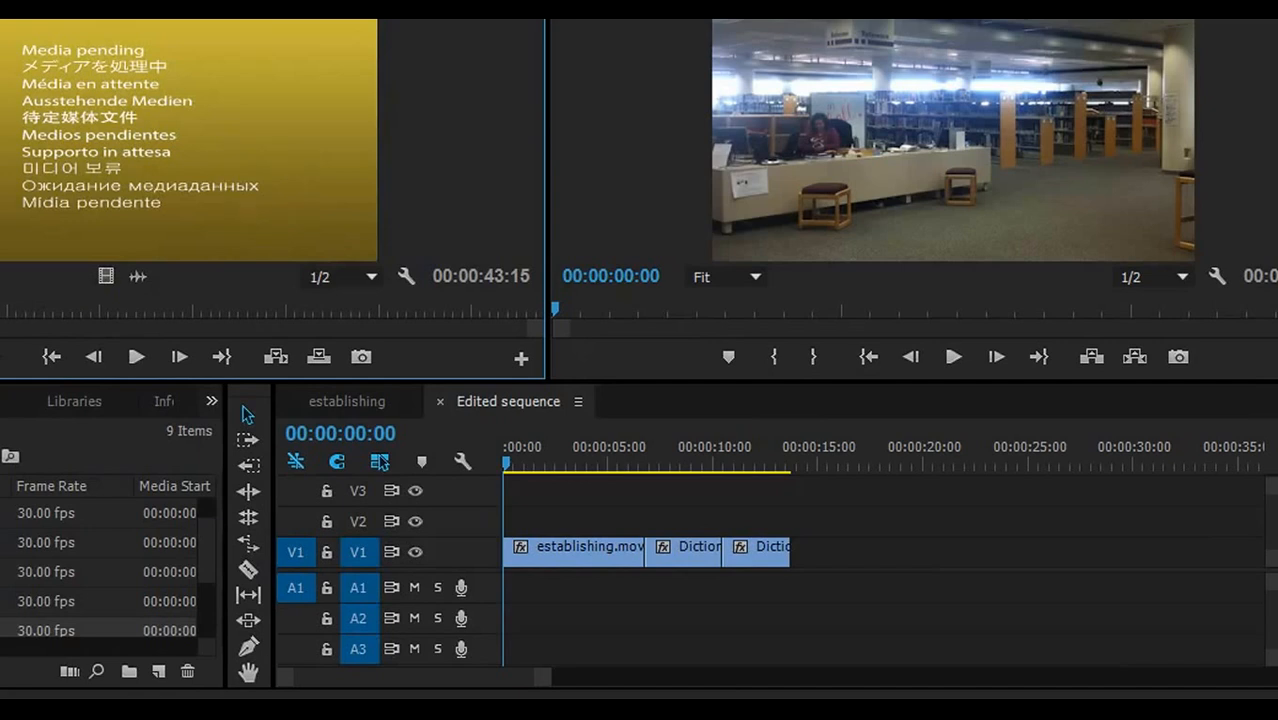
left_click_drag(25, 310, 362, 298)
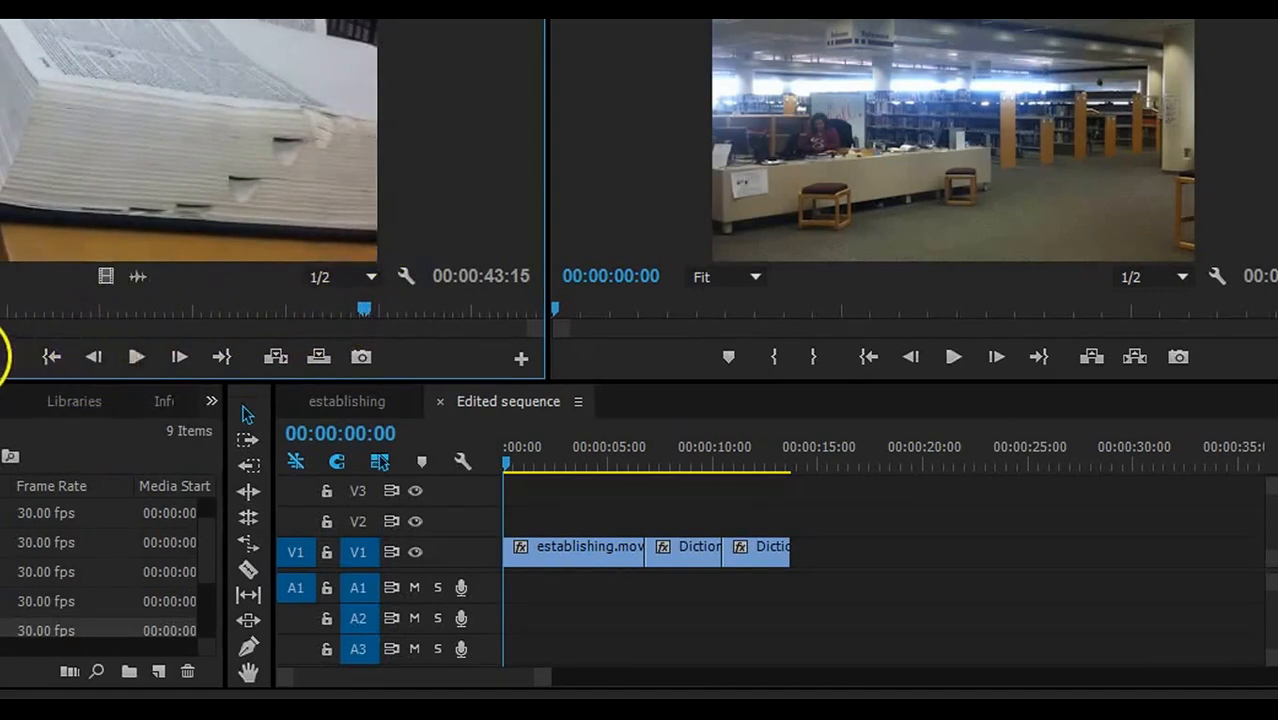
left_click(0, 357)
left_click_drag(369, 310, 442, 296)
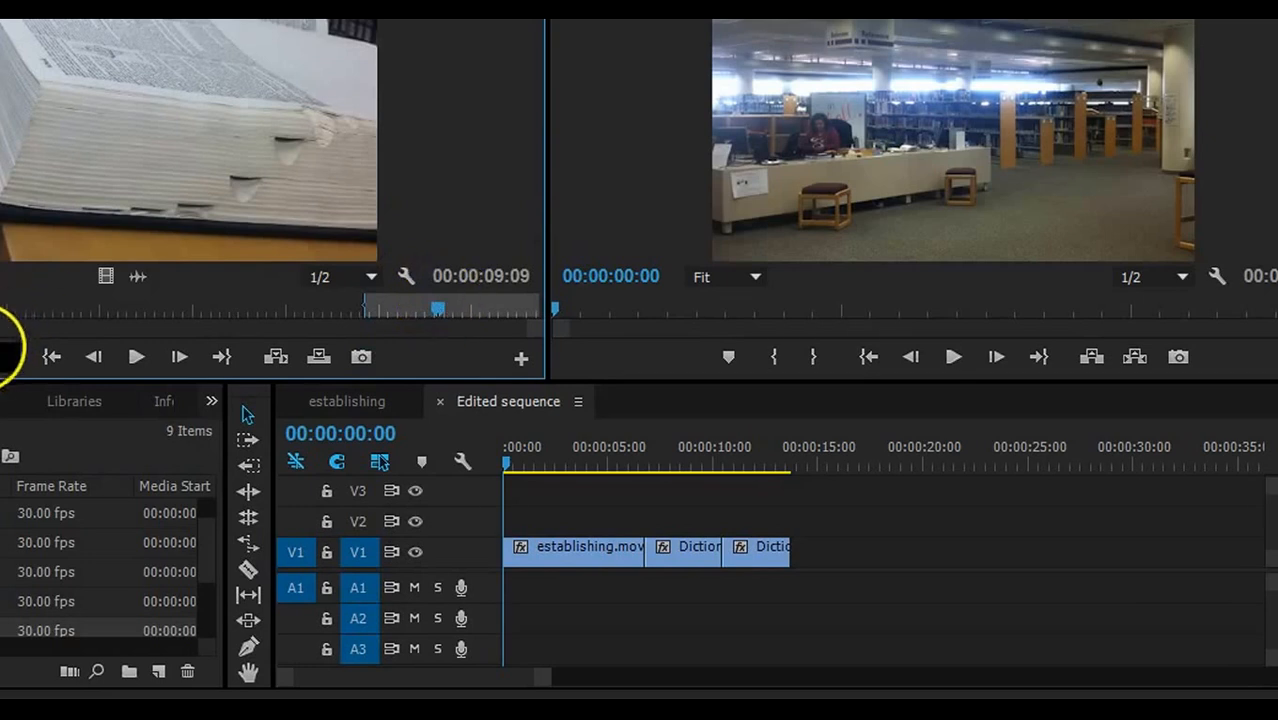
left_click(5, 357)
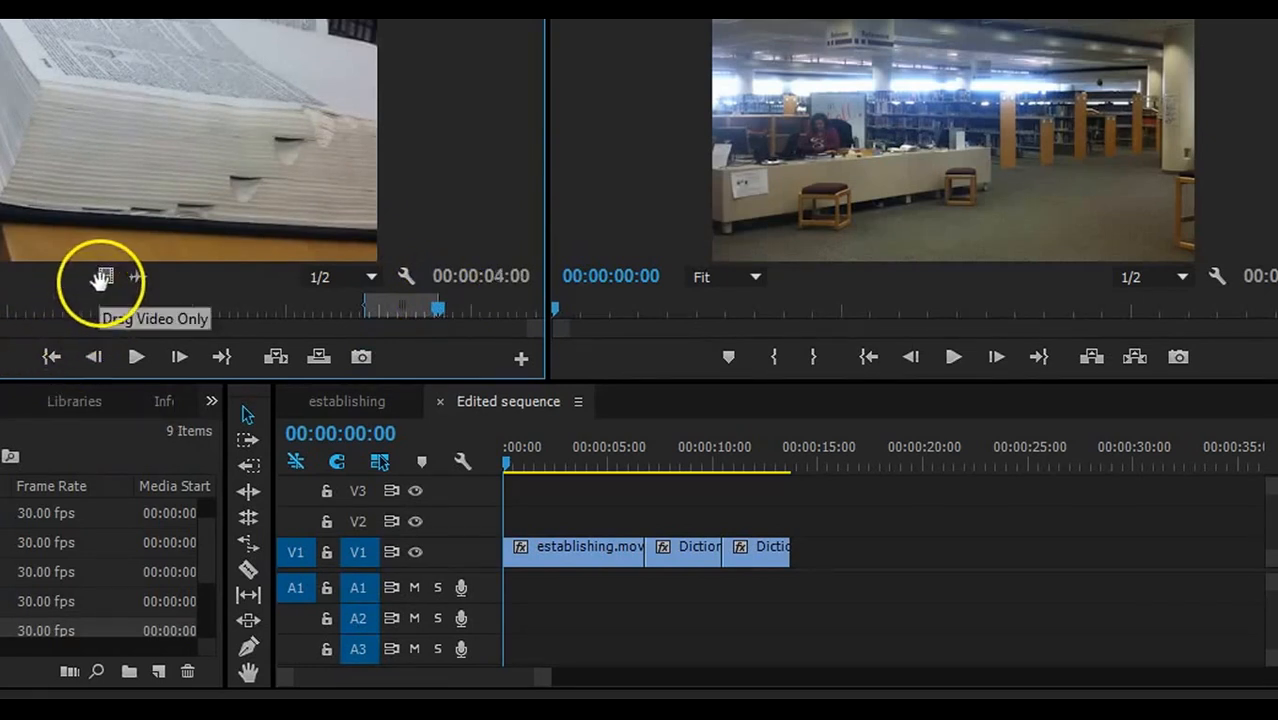
left_click_drag(103, 277, 860, 547)
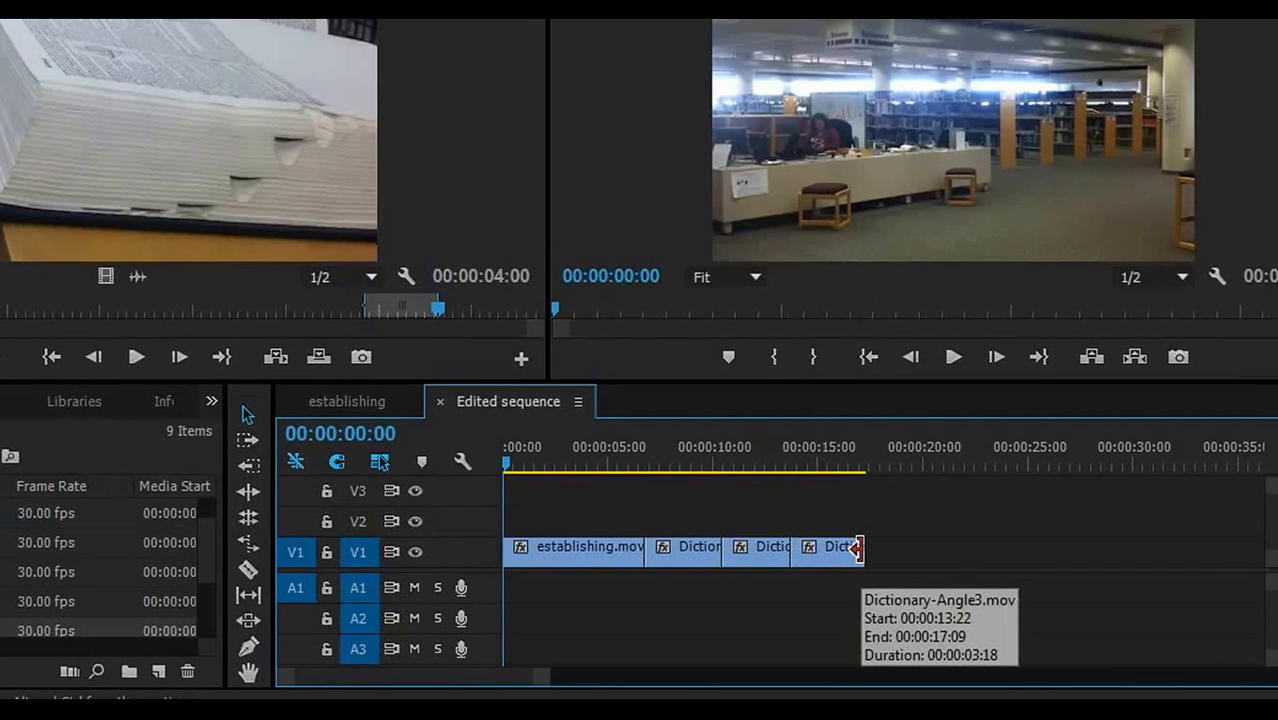
left_click_drag(20, 601, 330, 552)
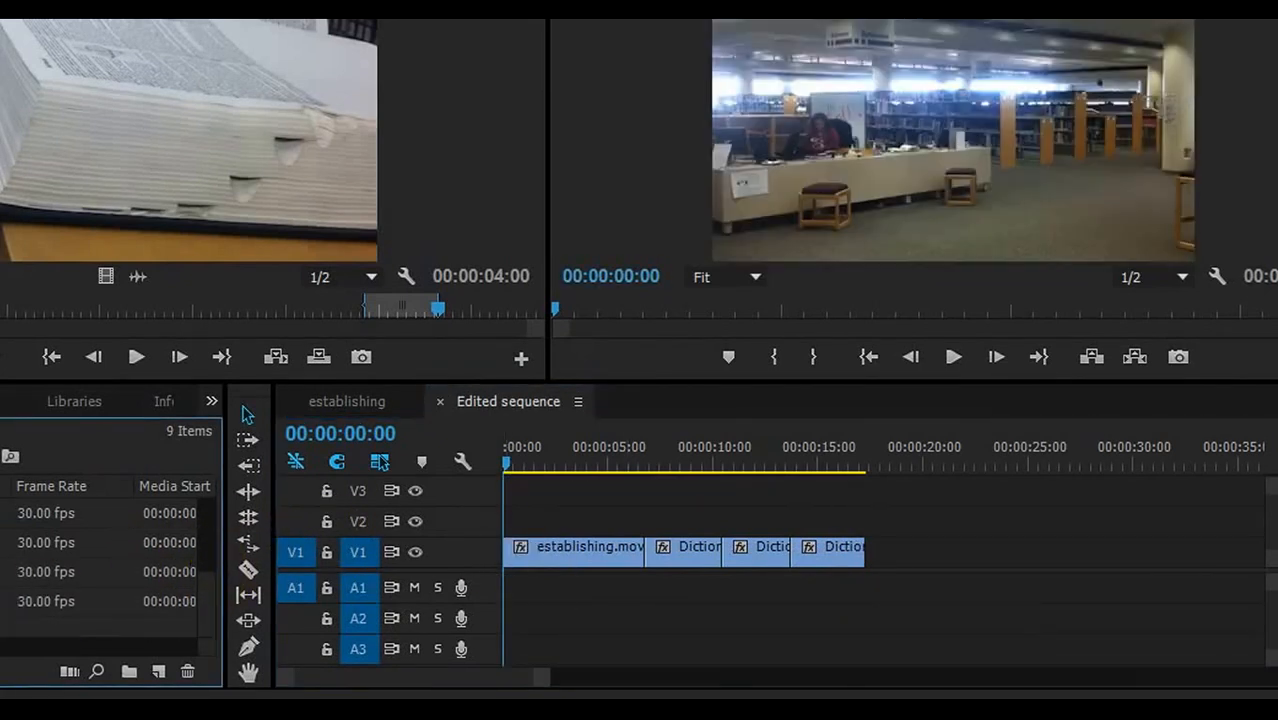
- Mark a 00:00:02:02 open-book shot from the shelf clip and append its video to V1
scroll(217, 594, "up", 1)
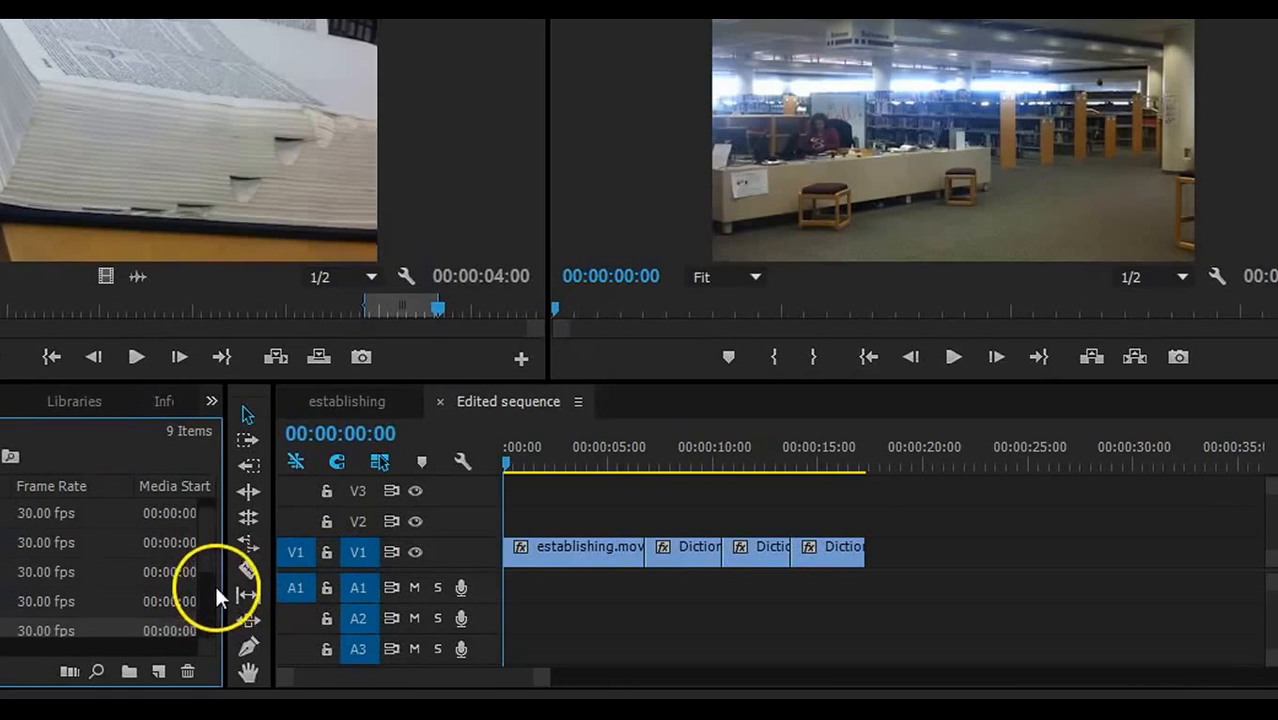
double_click(4, 602)
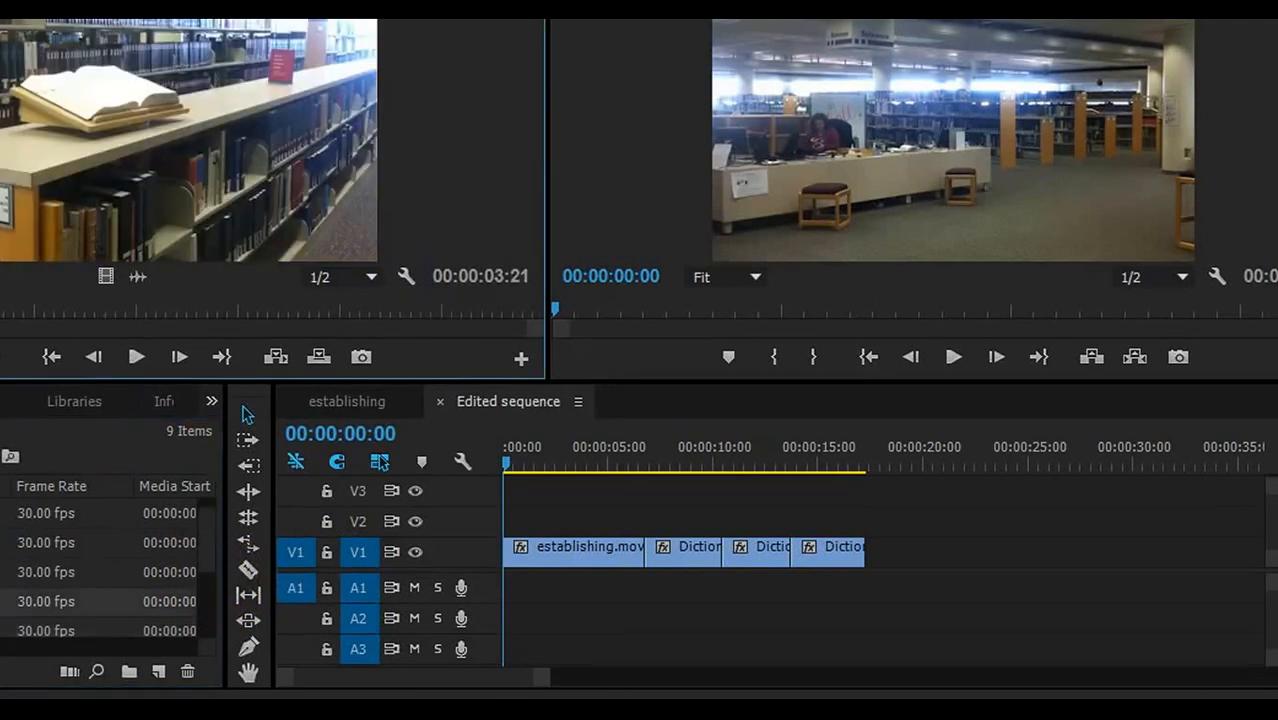
left_click(222, 311)
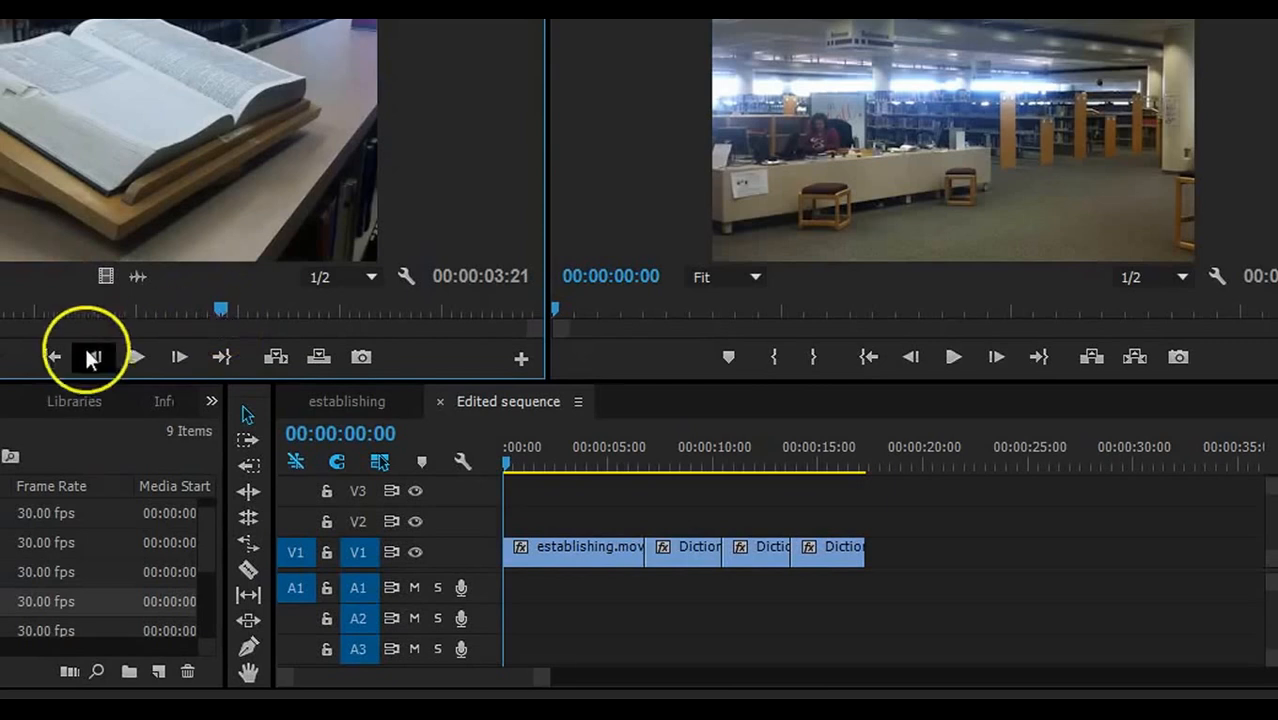
left_click(3, 355)
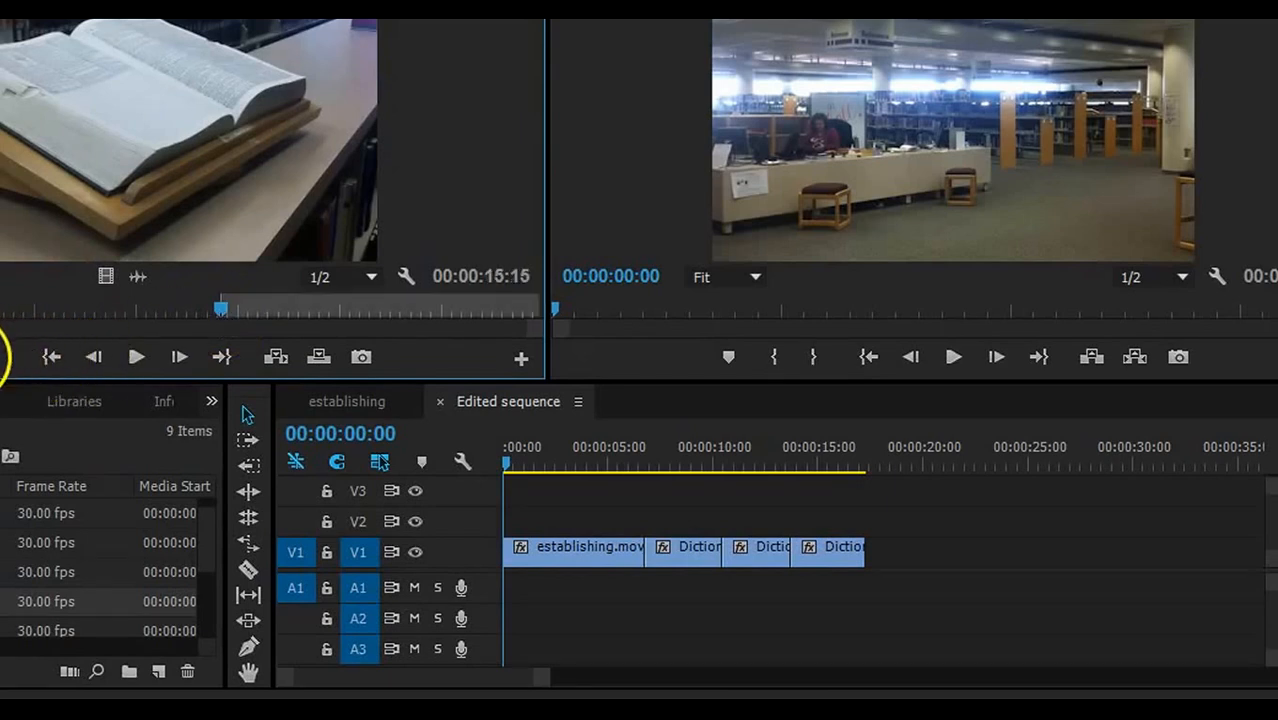
left_click_drag(223, 304, 153, 300)
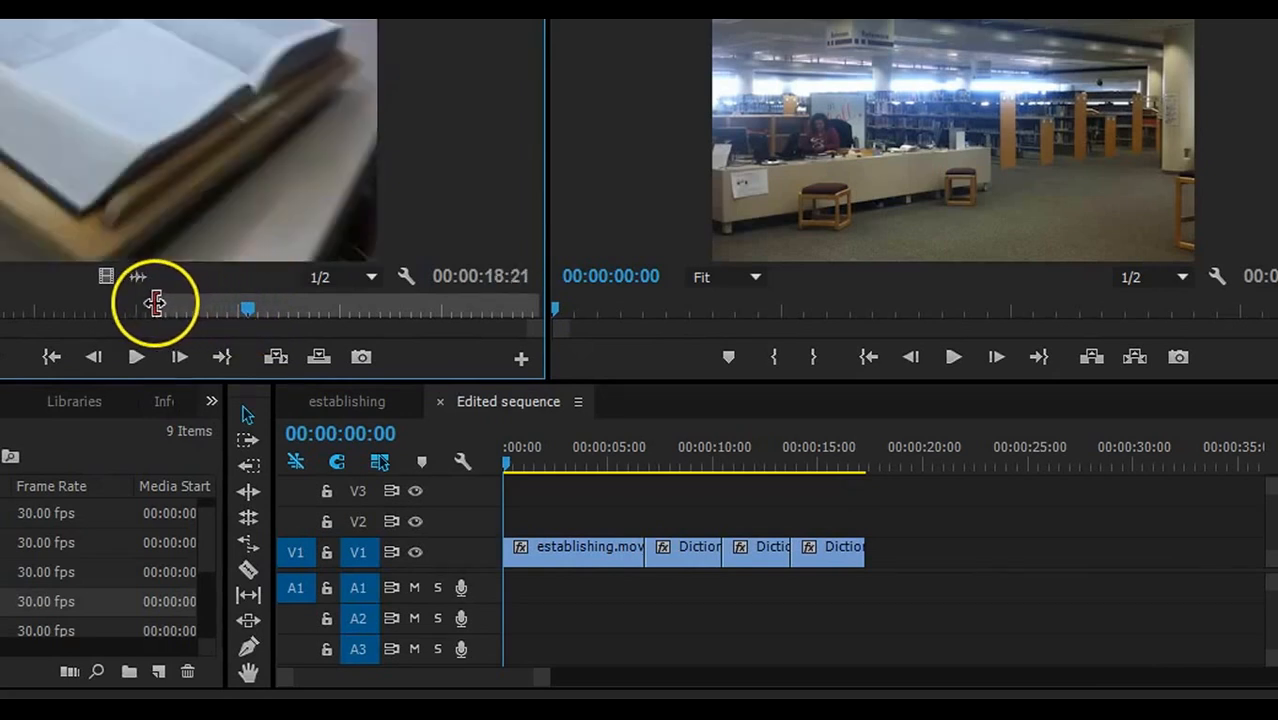
left_click_drag(248, 304, 198, 307)
key("o")
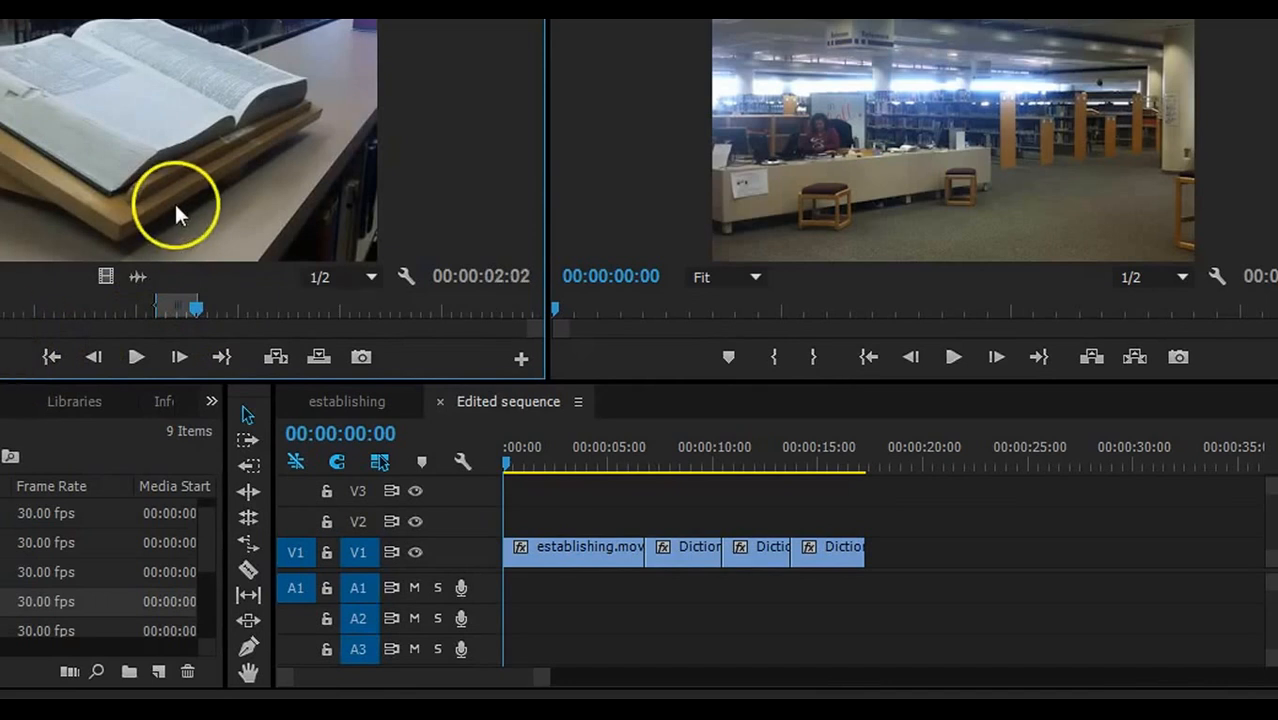
left_click_drag(108, 276, 877, 550)
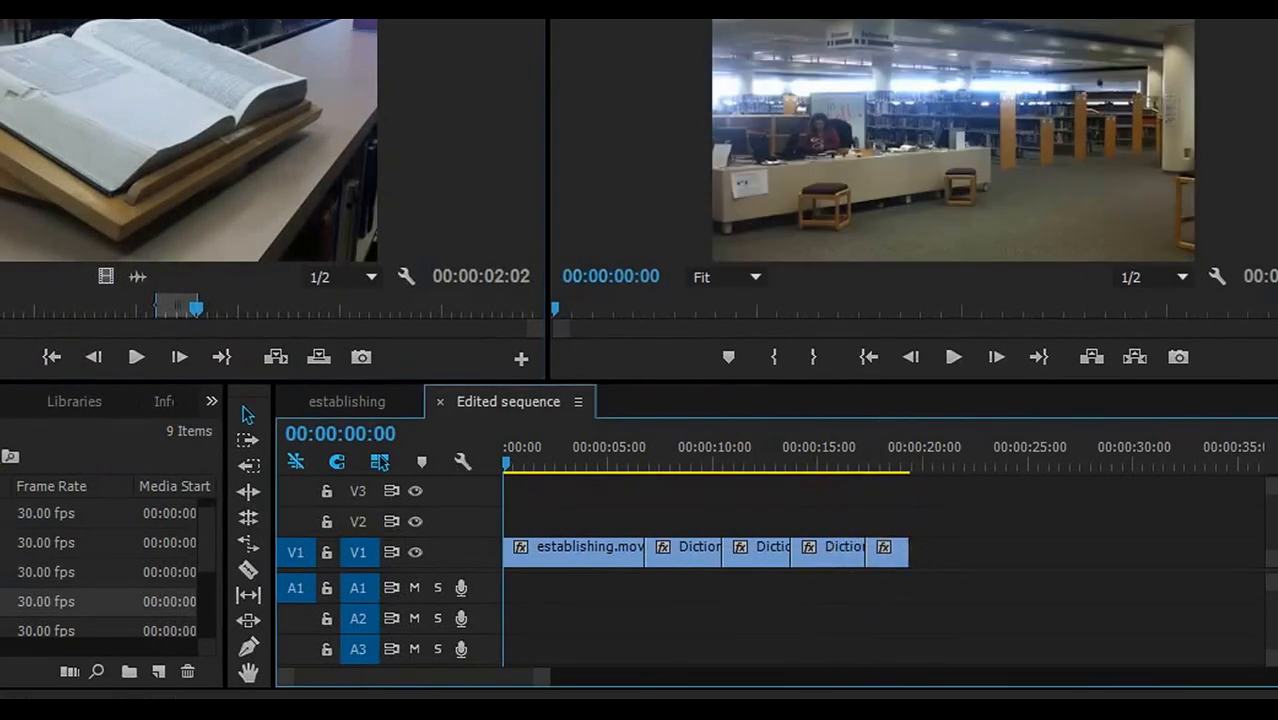
- Load the page close-up and book-on-stand clips back into the Source Monitor
left_click(202, 537)
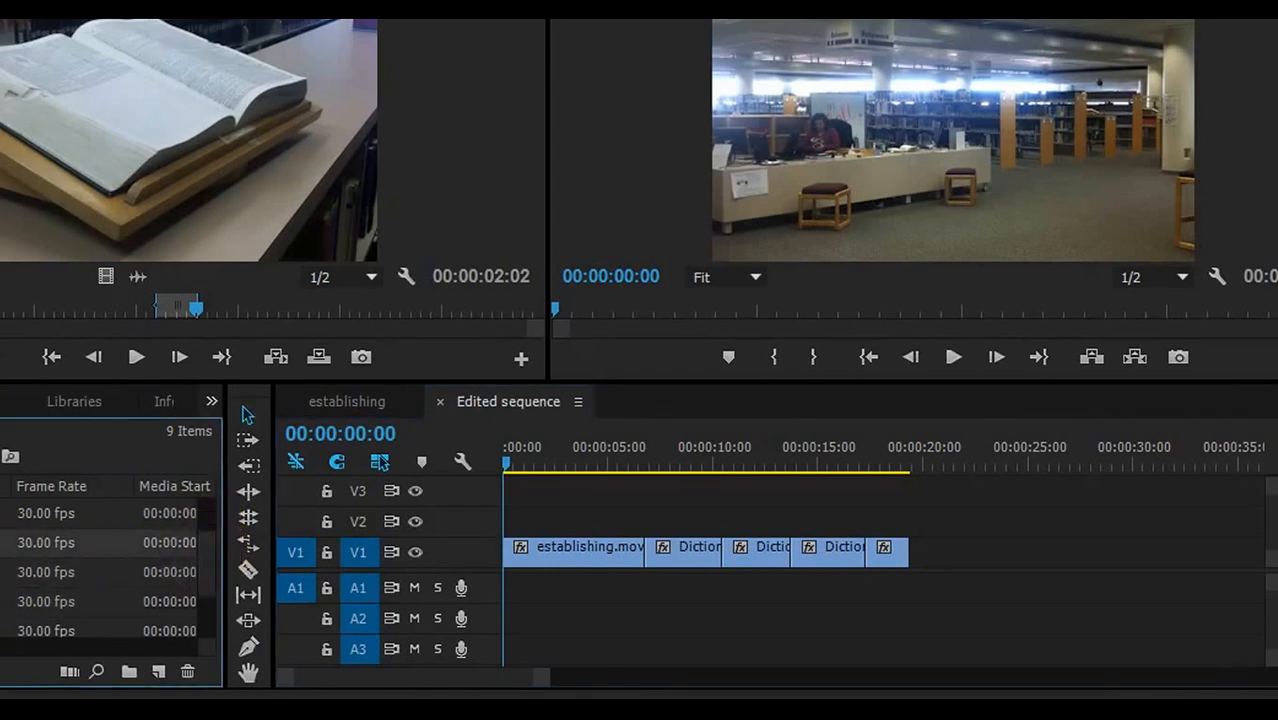
double_click(200, 601)
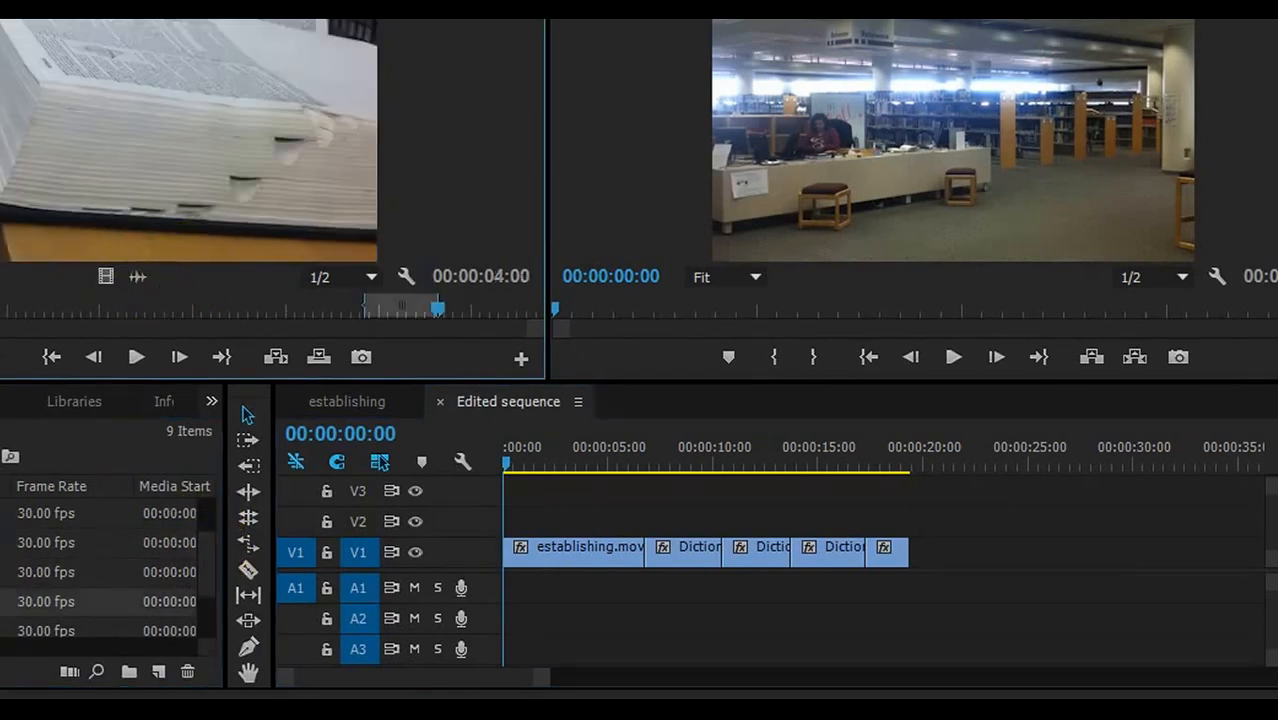
double_click(5, 572)
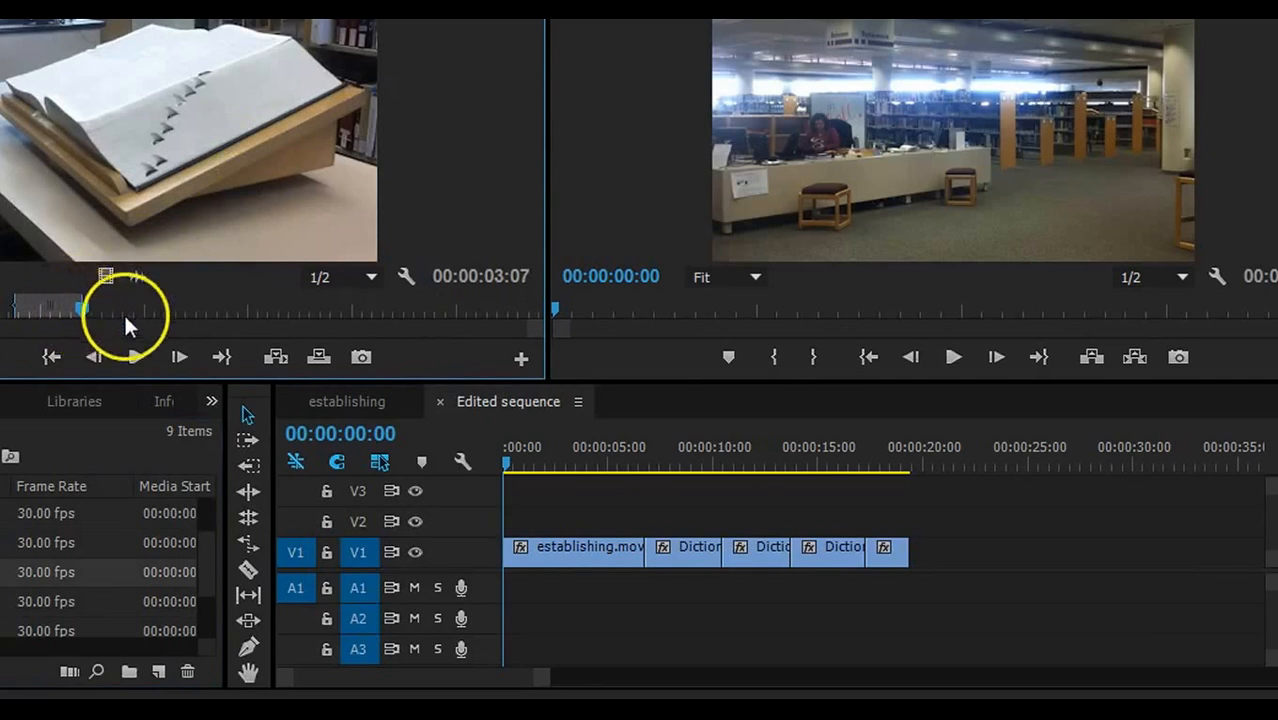
- Mark a 00:00:02:12 page close-up excerpt and append its video as the sixth shot on V1
left_click_drag(80, 308, 425, 306)
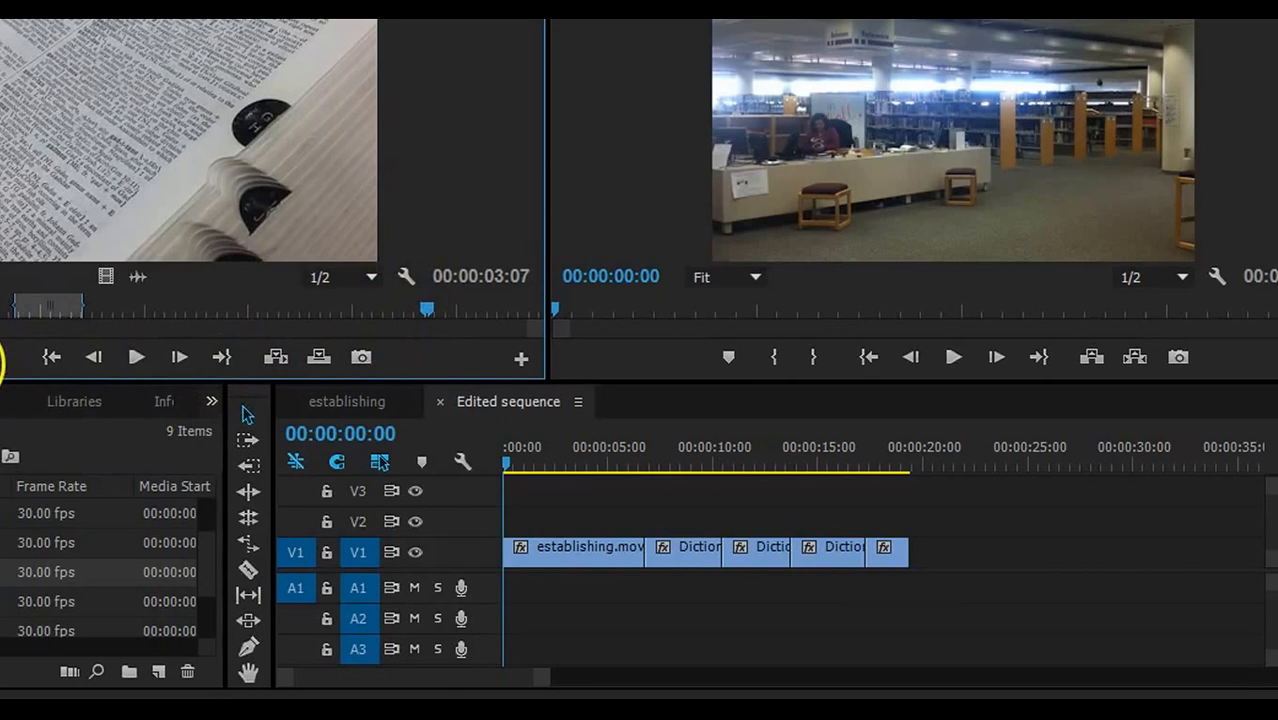
left_click_drag(426, 305, 472, 306)
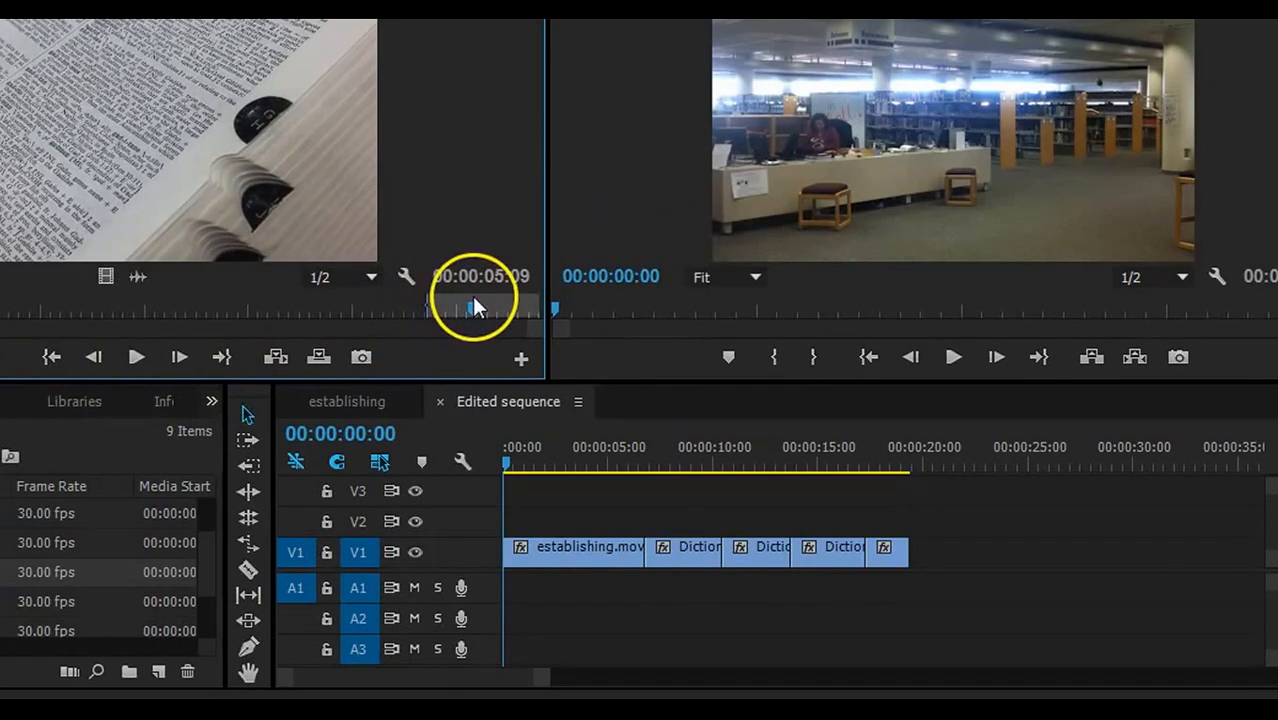
left_click(1, 357)
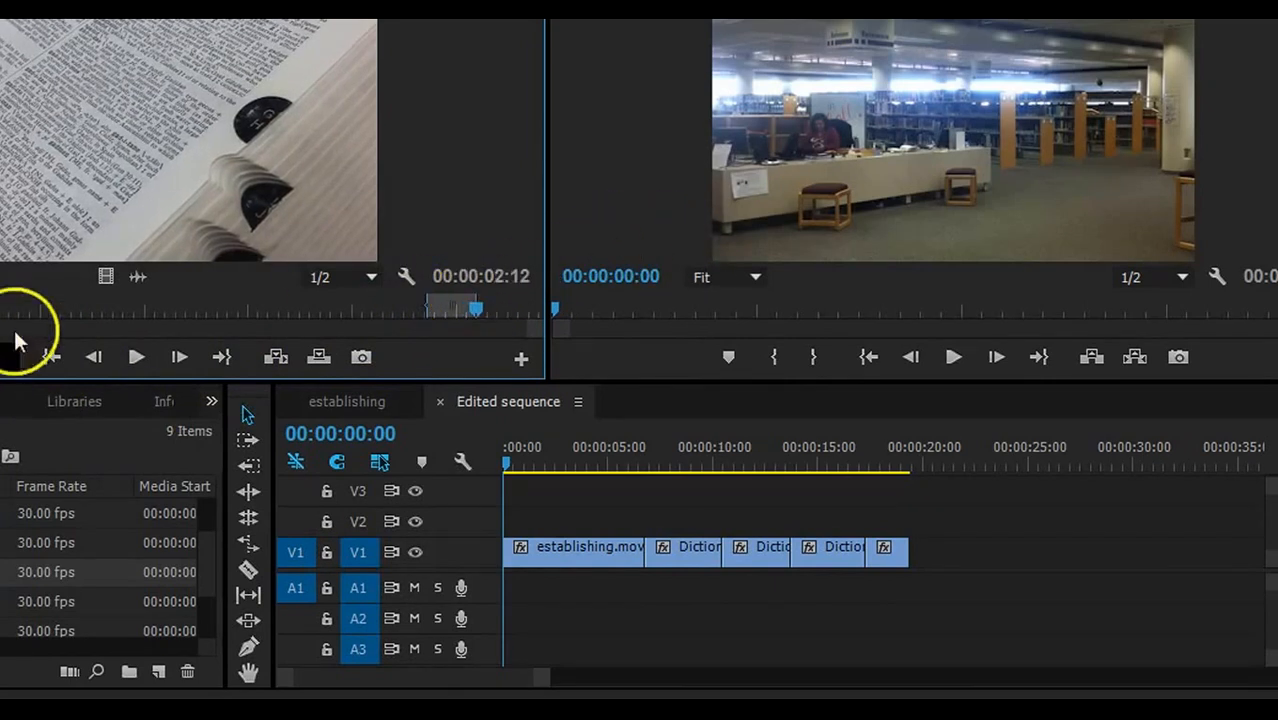
left_click_drag(106, 276, 921, 555)
mouse_move(642, 439)
left_mouse_down()
mouse_move(952, 430)
mouse_move(637, 430)
left_mouse_up()
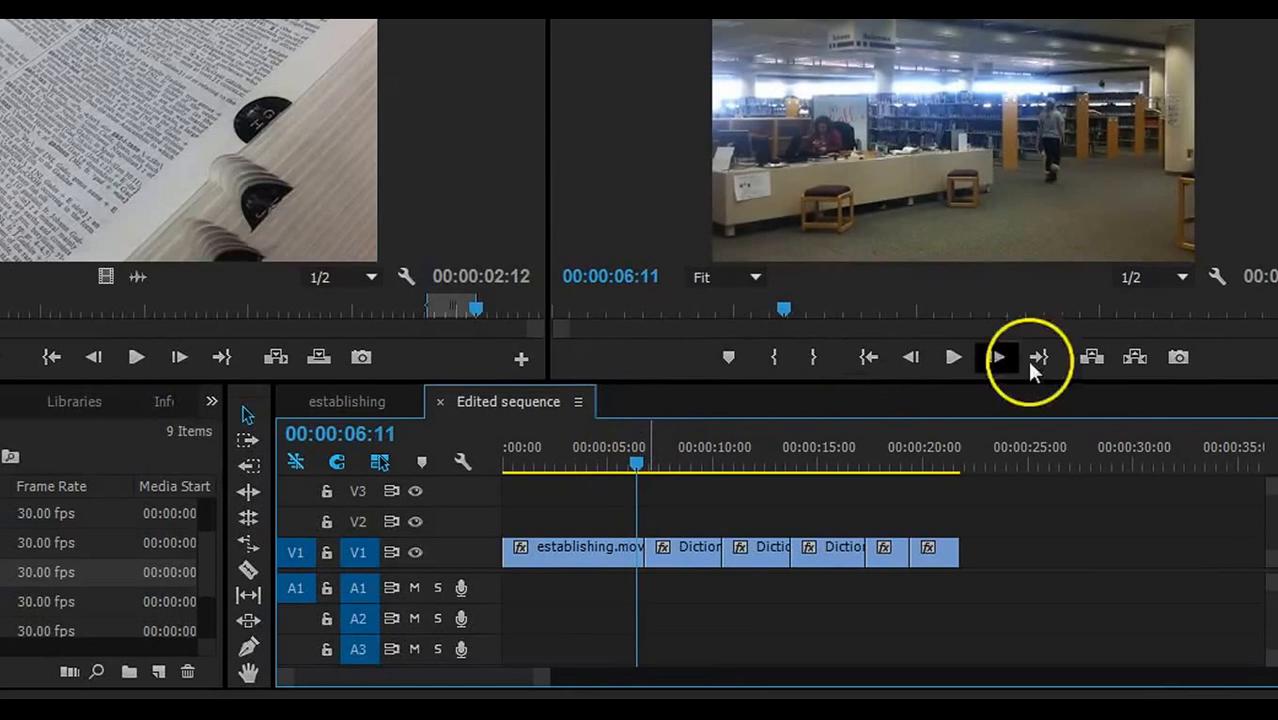
left_click(943, 363)
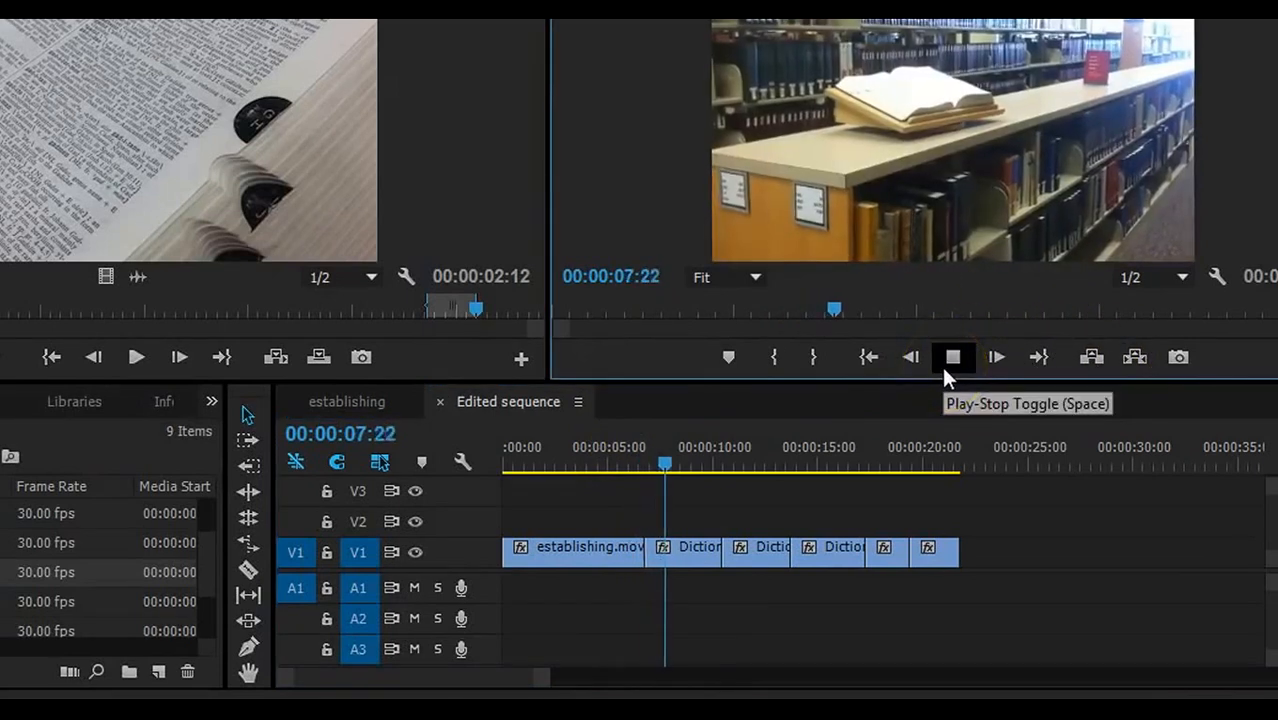
left_click(943, 364)
left_click(943, 364)
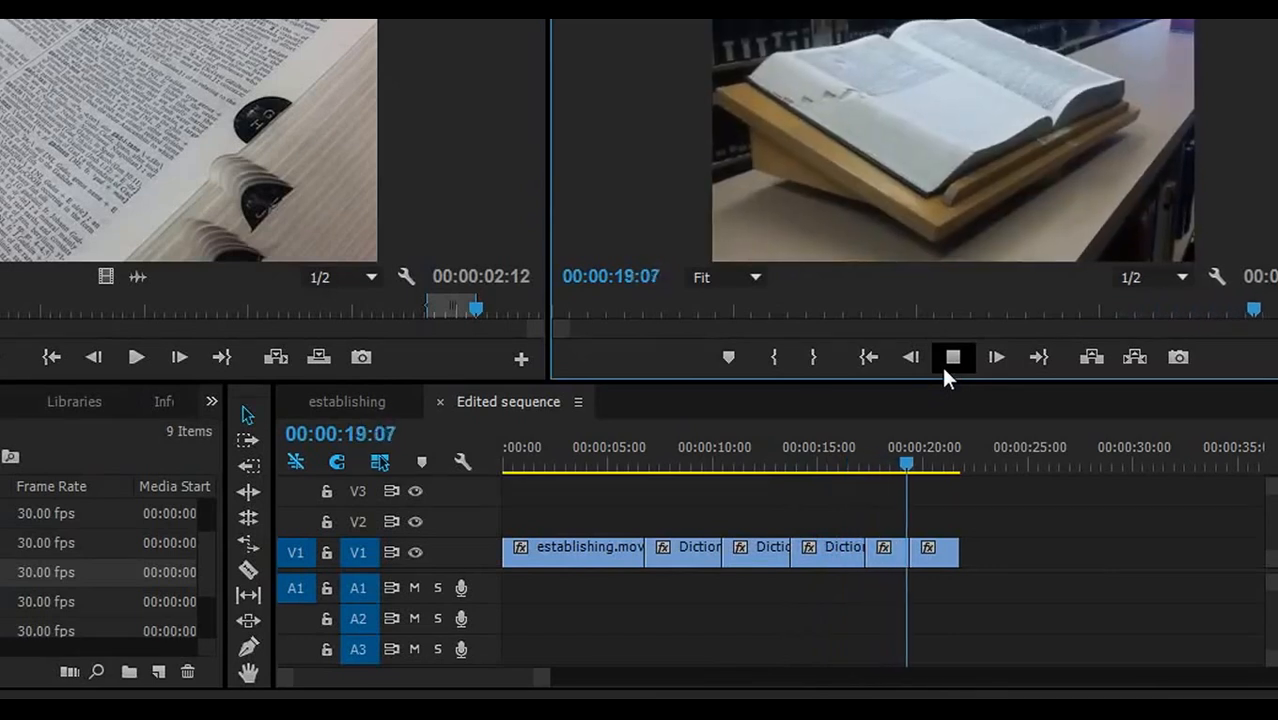
left_click(945, 366)
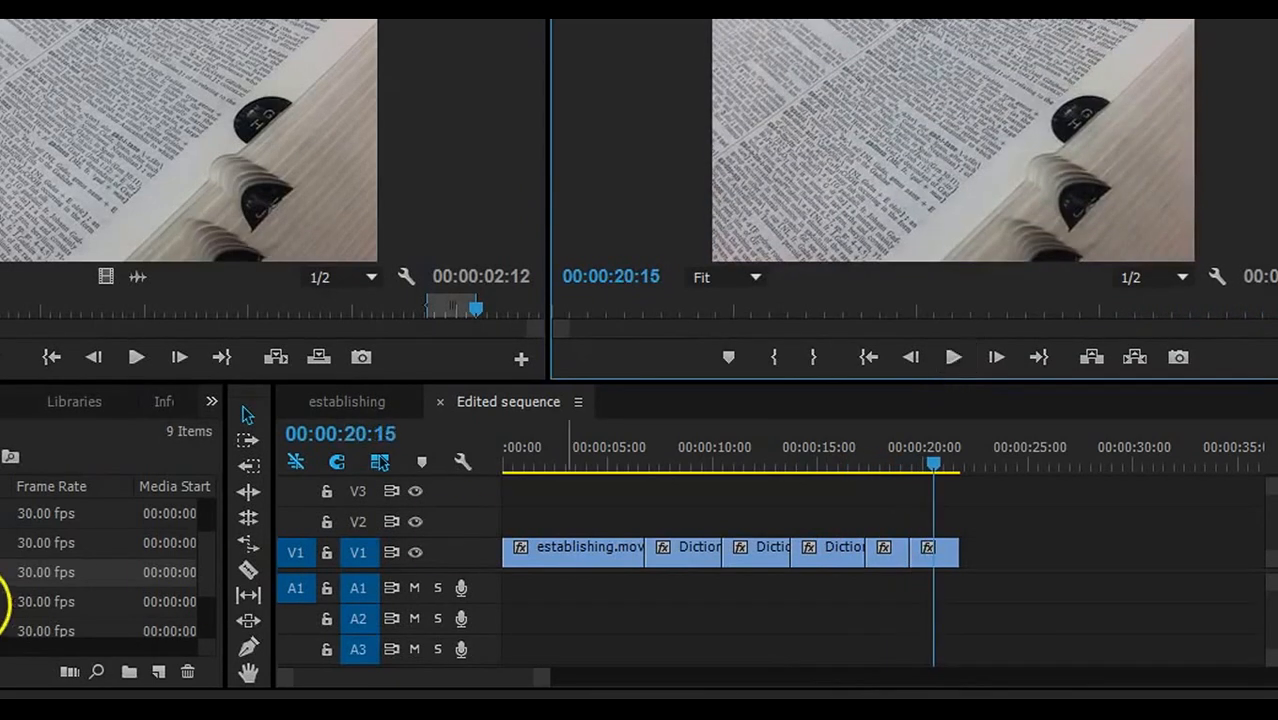
- Append Cards-Angle1.mov trimmed to 00:00:02:28 as the seventh shot at the end of V1
left_click(210, 548)
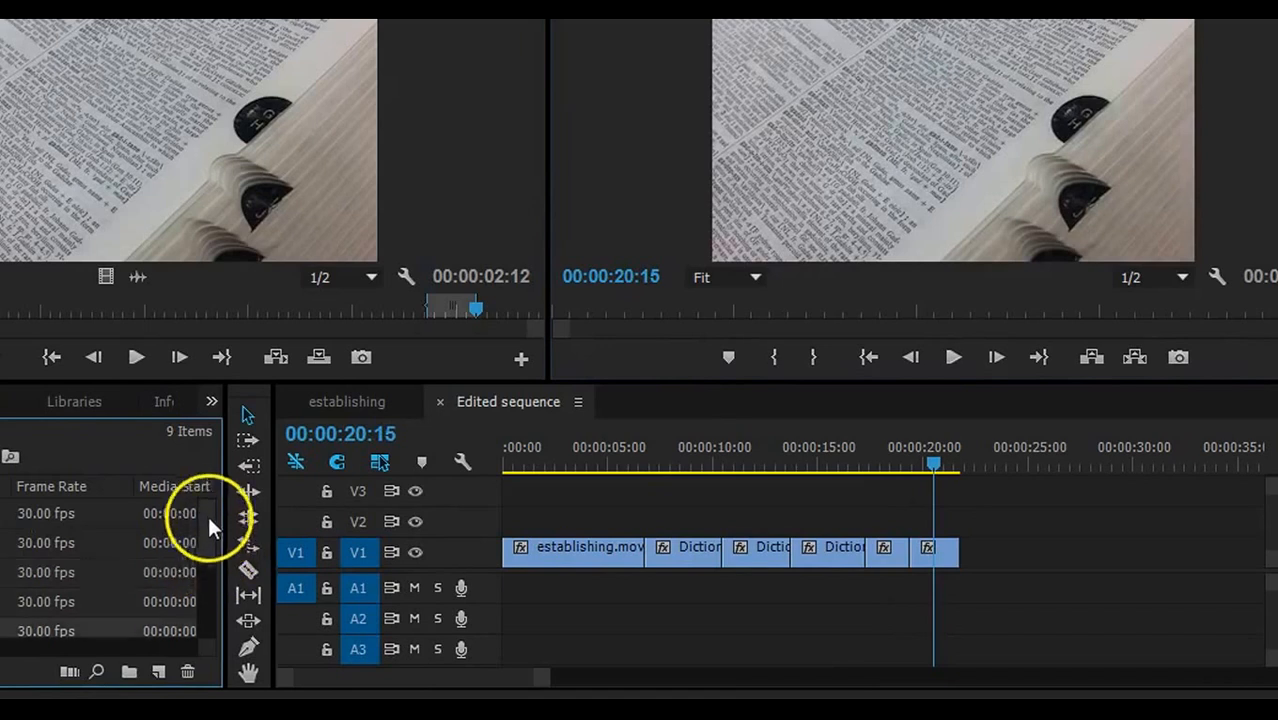
double_click(3, 513)
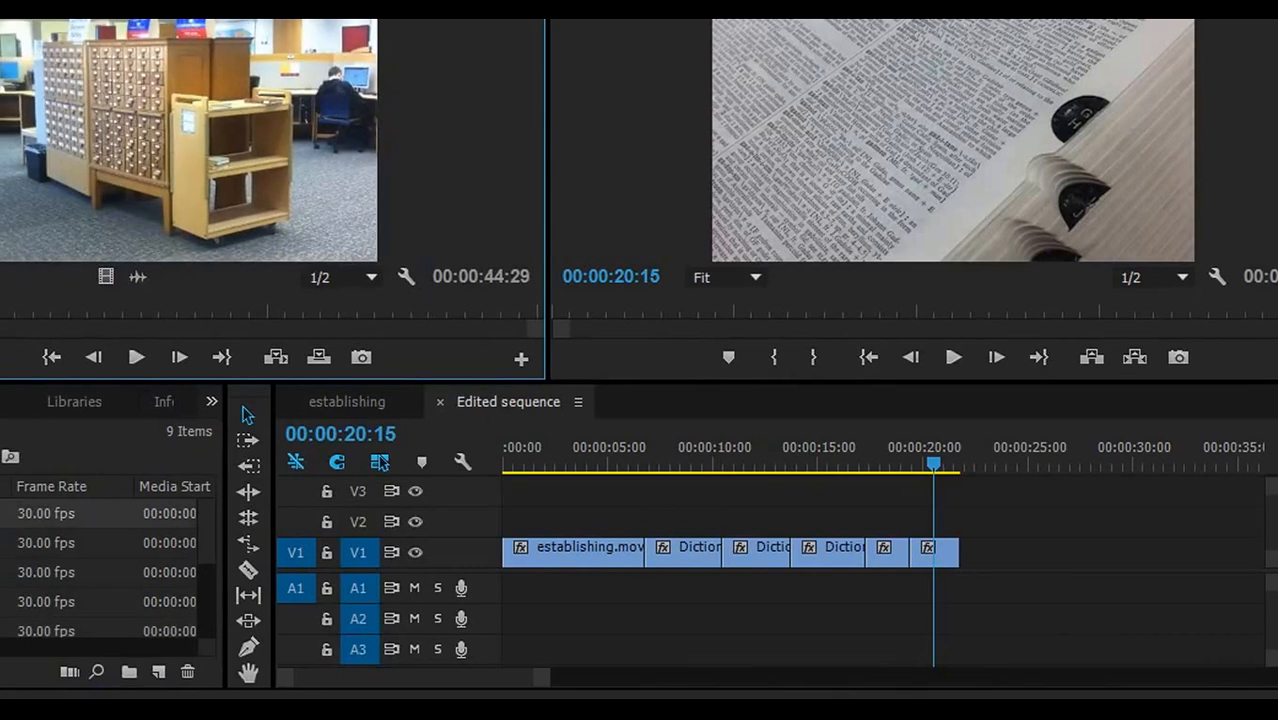
key("i")
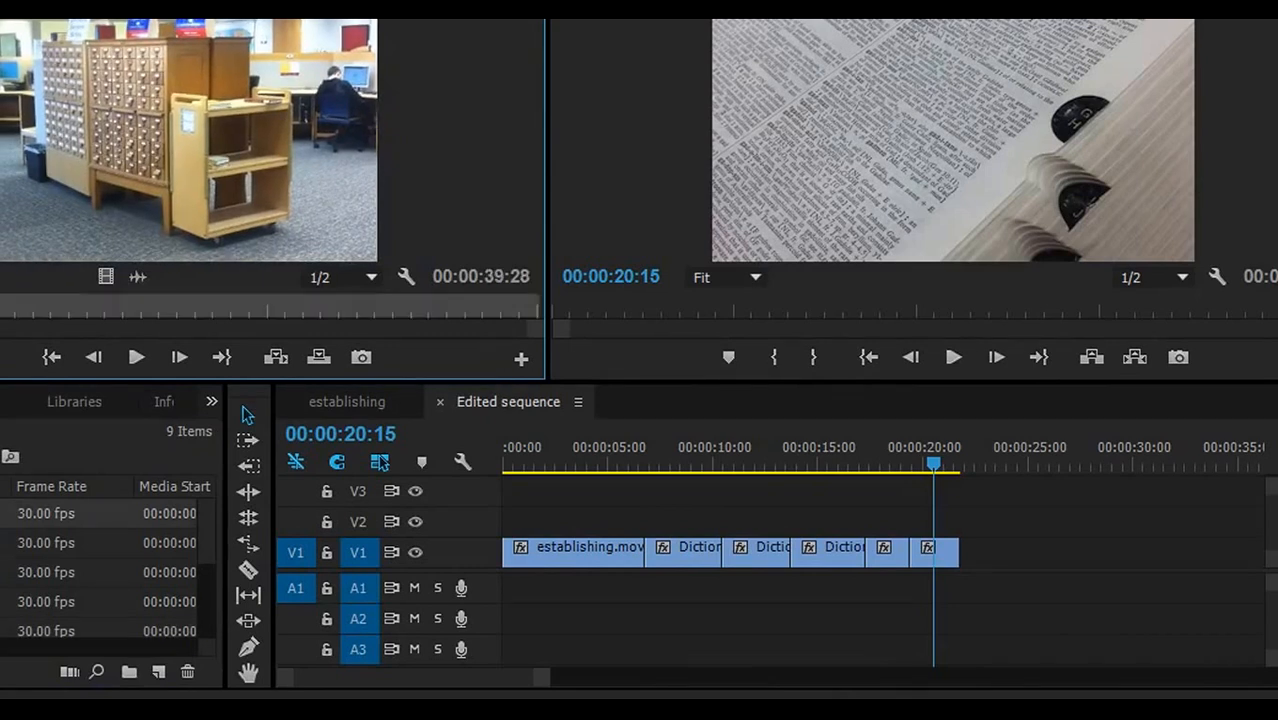
key("Right")
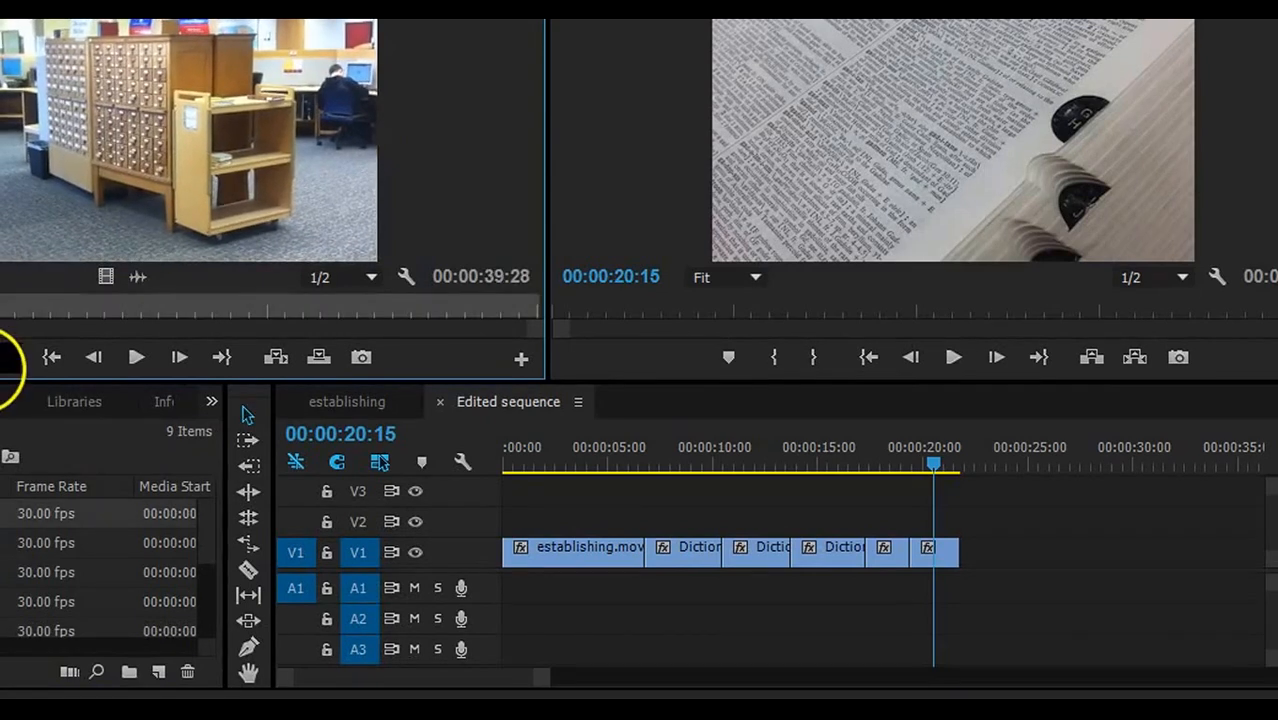
key("o")
left_click_drag(105, 276, 1013, 553)
mouse_move(928, 545)
left_mouse_down()
mouse_move(1040, 528)
mouse_move(1036, 562)
mouse_move(1024, 545)
mouse_move(919, 553)
left_mouse_up()
left_click(919, 553)
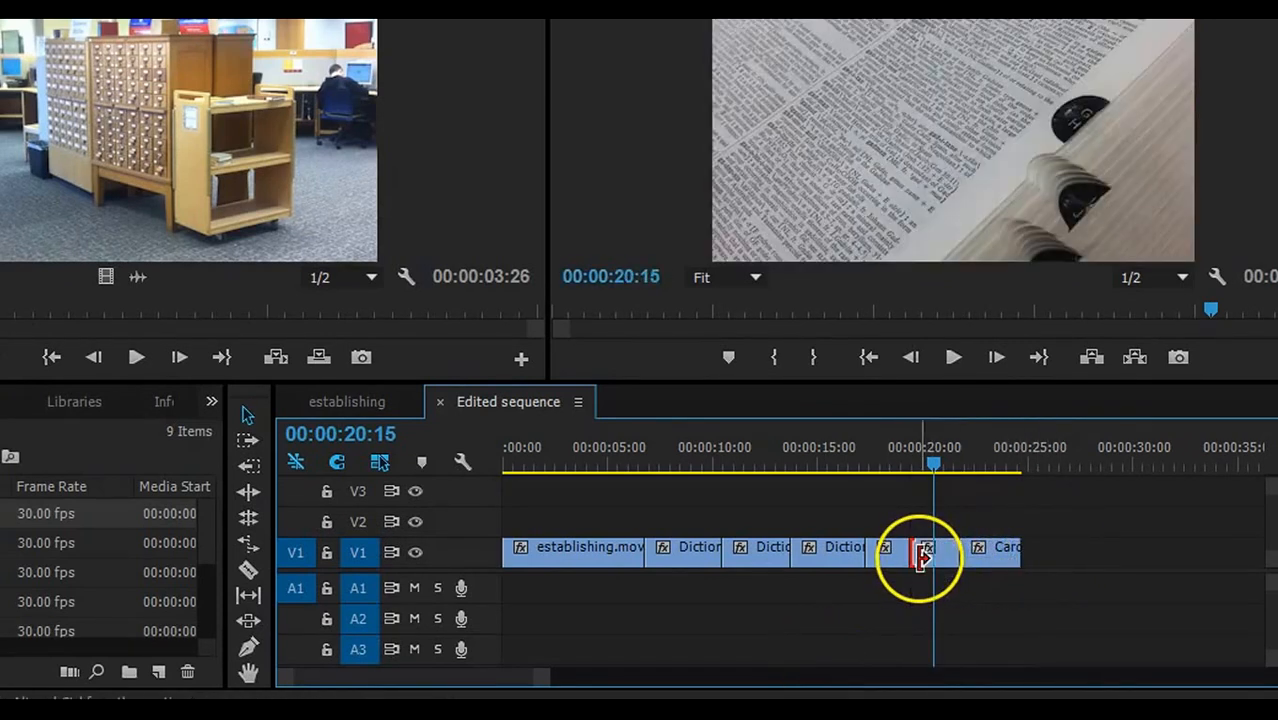
- Mark a 00:00:03:11 second card catalogue close-up and append it as the eighth shot
double_click(1017, 553)
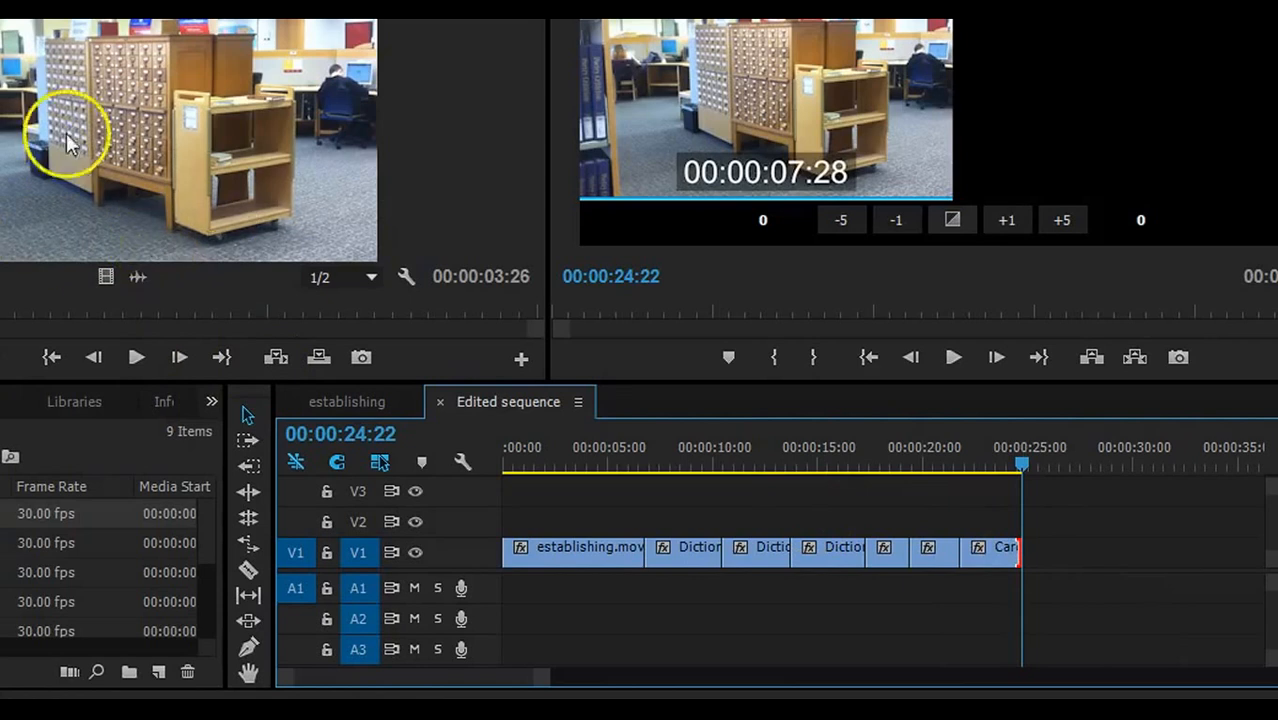
left_click(143, 278)
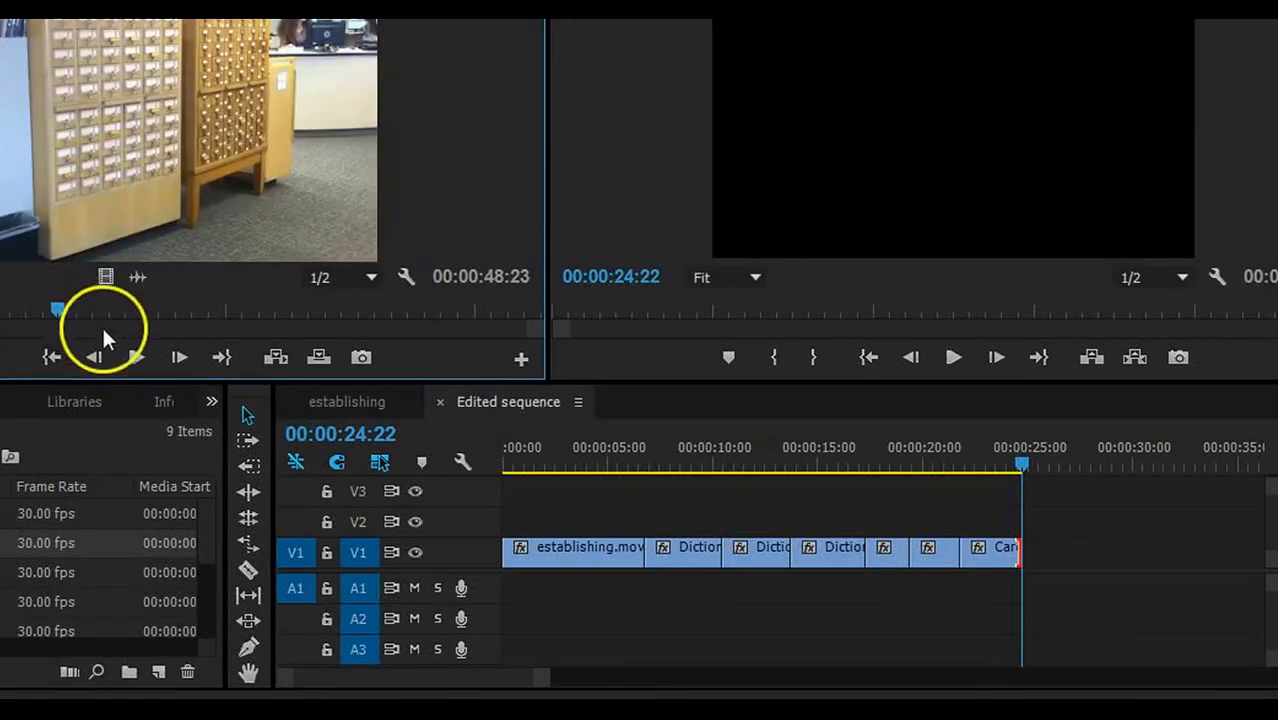
key("i")
left_click_drag(60, 312, 1033, 558)
key("o")
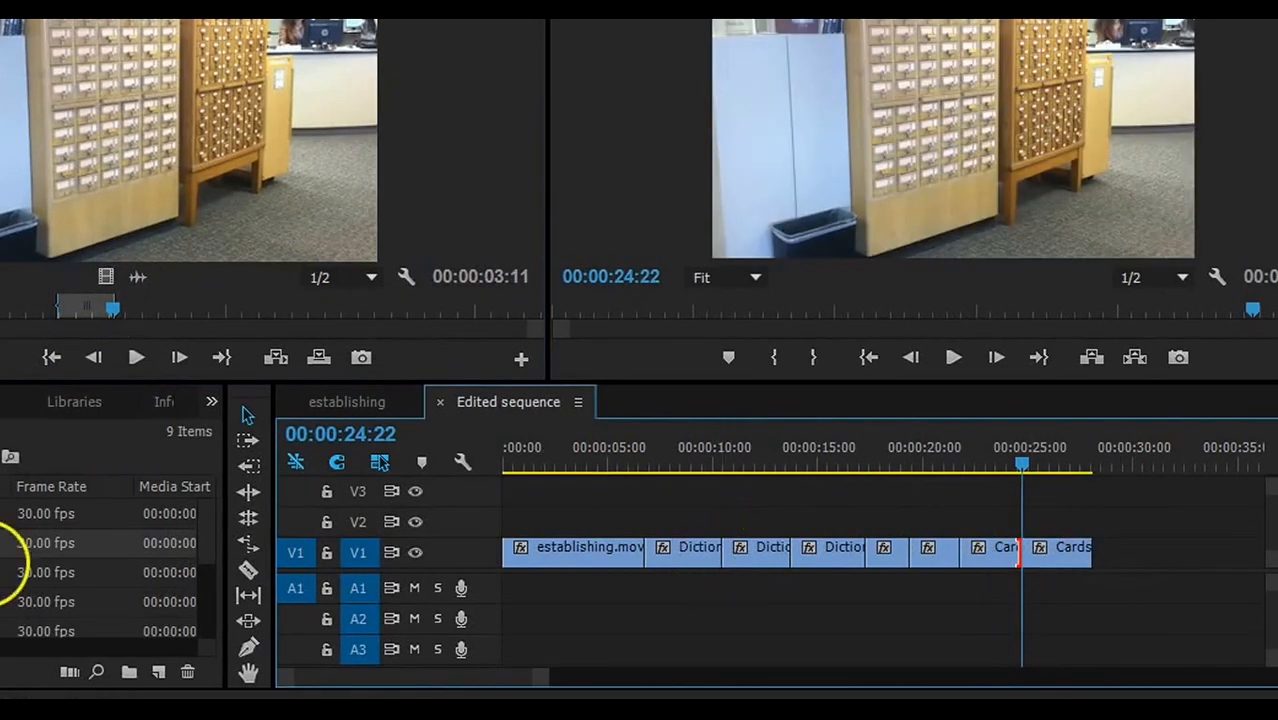
- Append a Cards-Angle3 wide library-floor shot to V1 and shorten its end
double_click(4, 573)
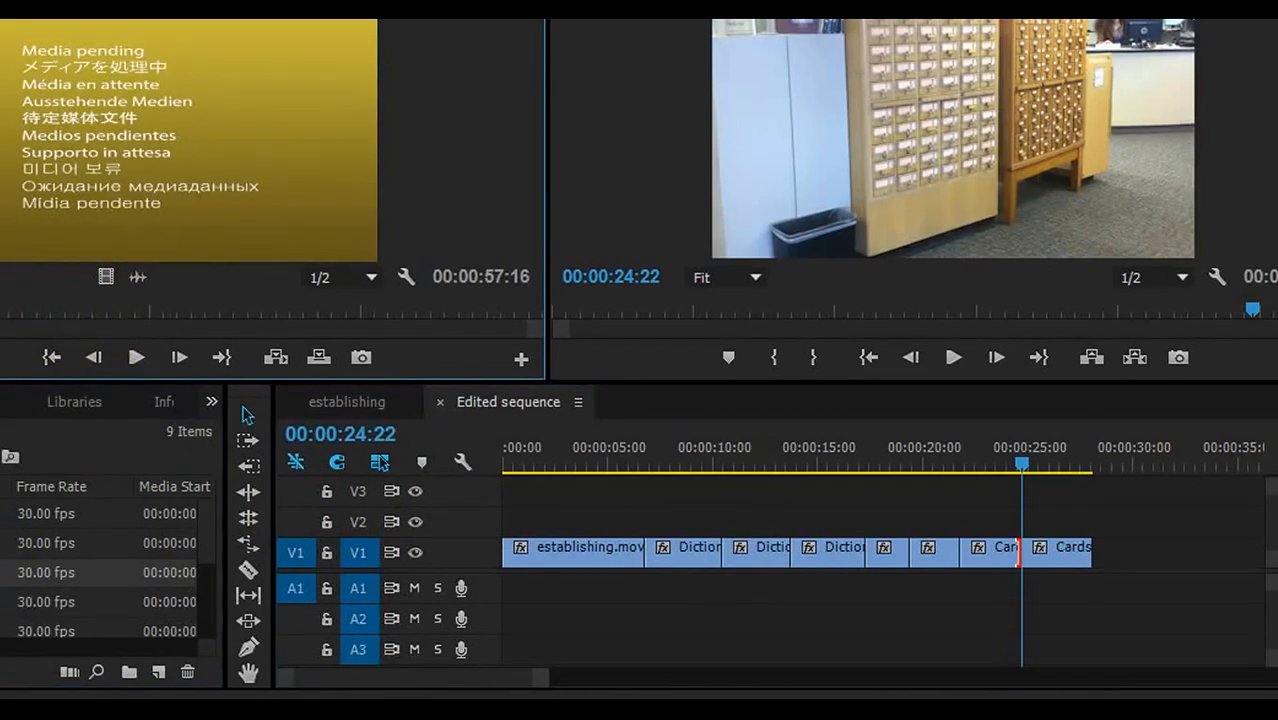
left_click_drag(0, 300, 0, 298)
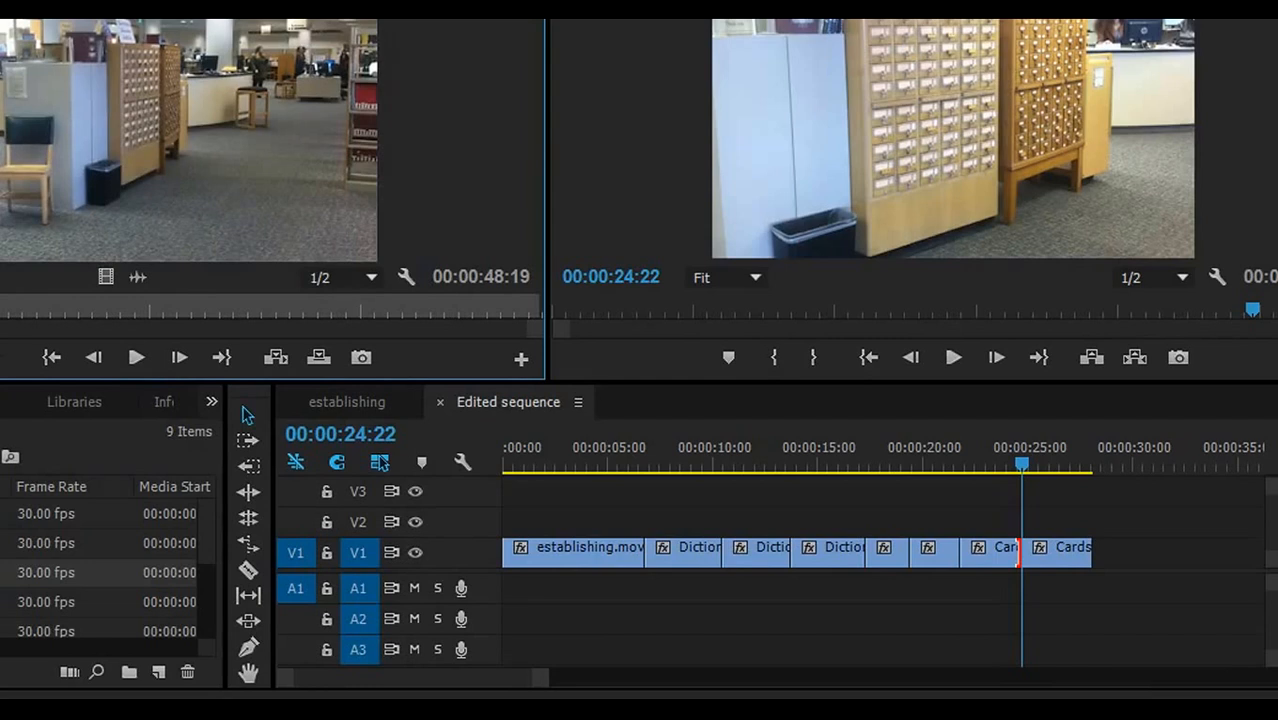
left_click_drag(0, 298, 0, 298)
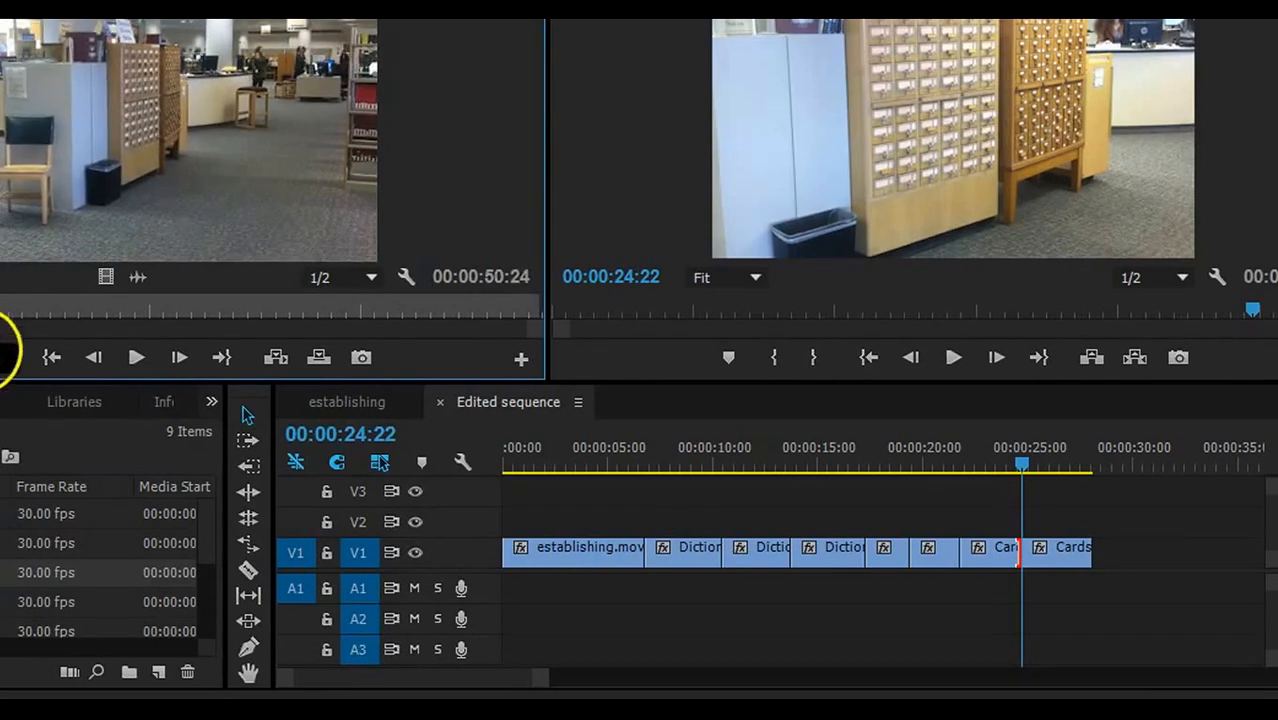
left_click(0, 357)
left_click_drag(108, 276, 1100, 540)
left_click_drag(1183, 547, 1168, 548)
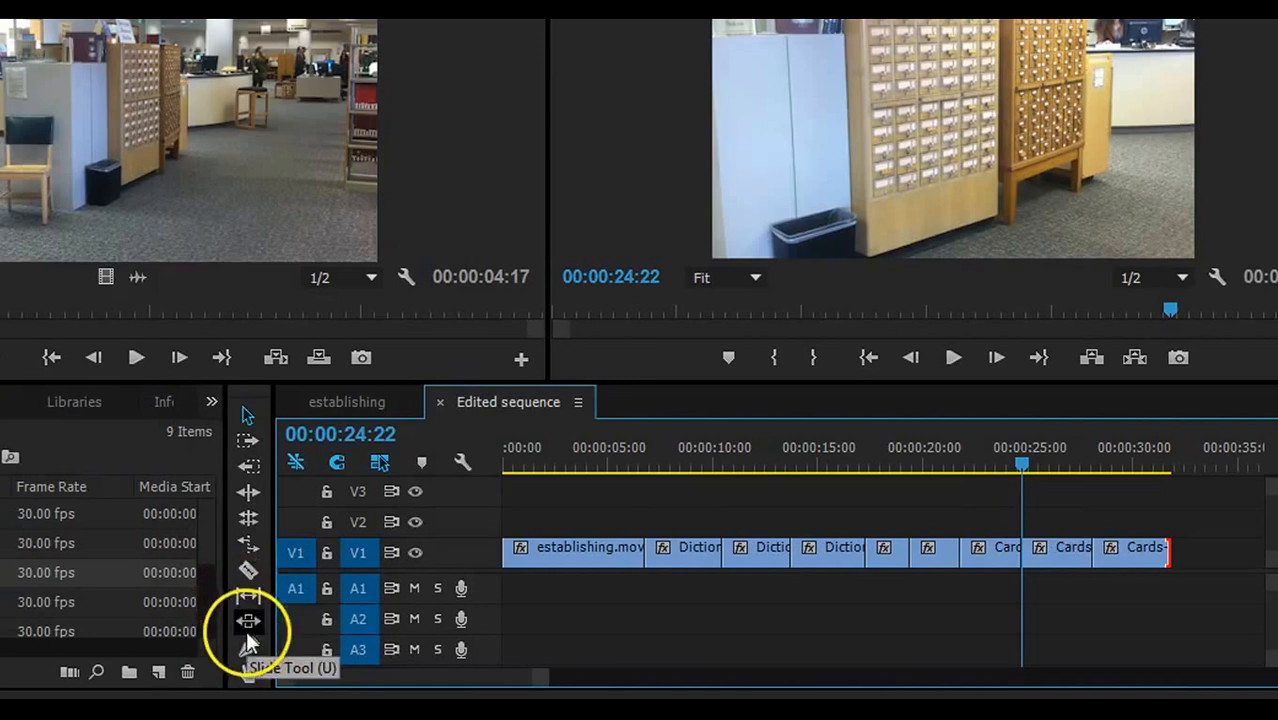
- Move the wide library shot via V2 into a gap opened before the two card close-ups
left_click_drag(1130, 550, 988, 527)
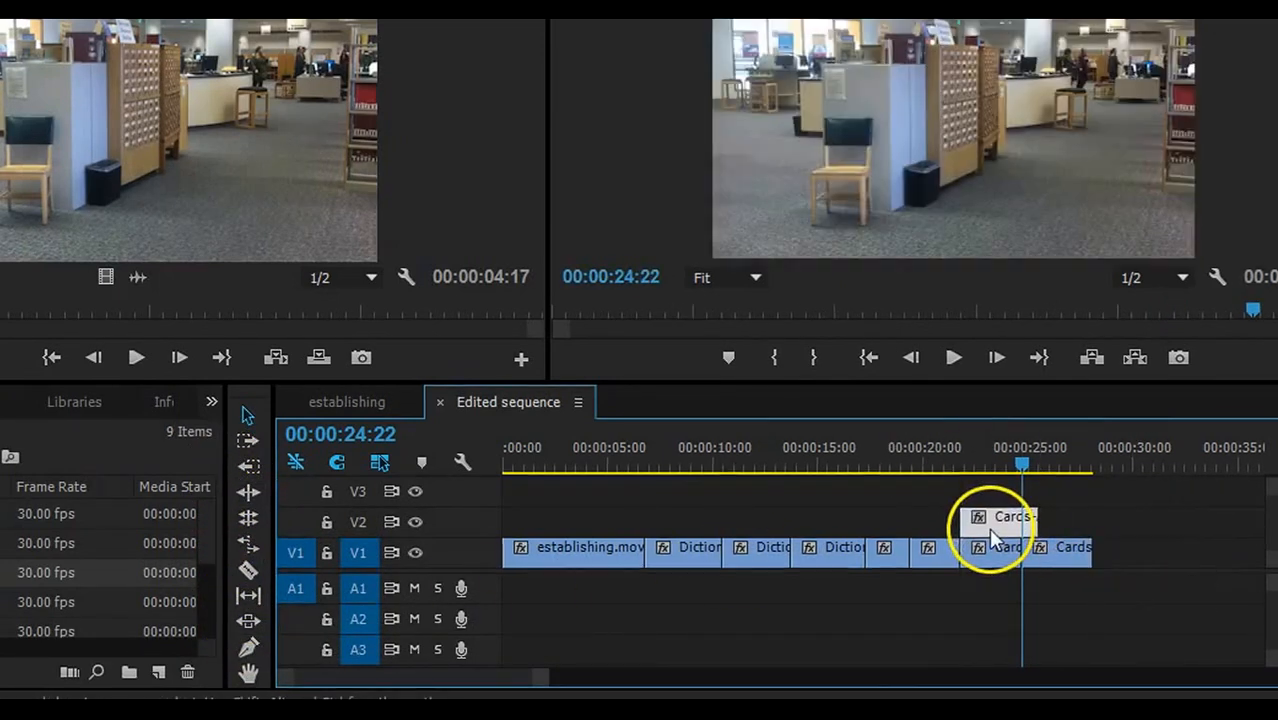
left_click(988, 555)
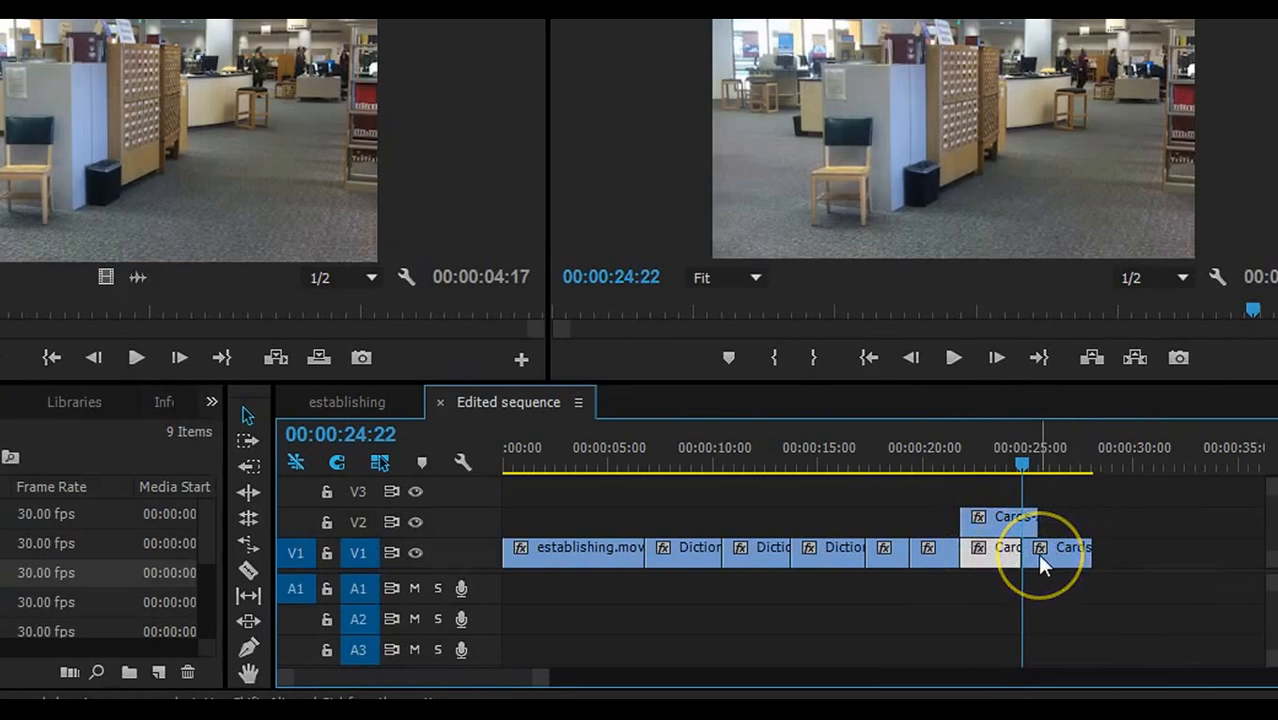
left_click(1037, 553, "shift")
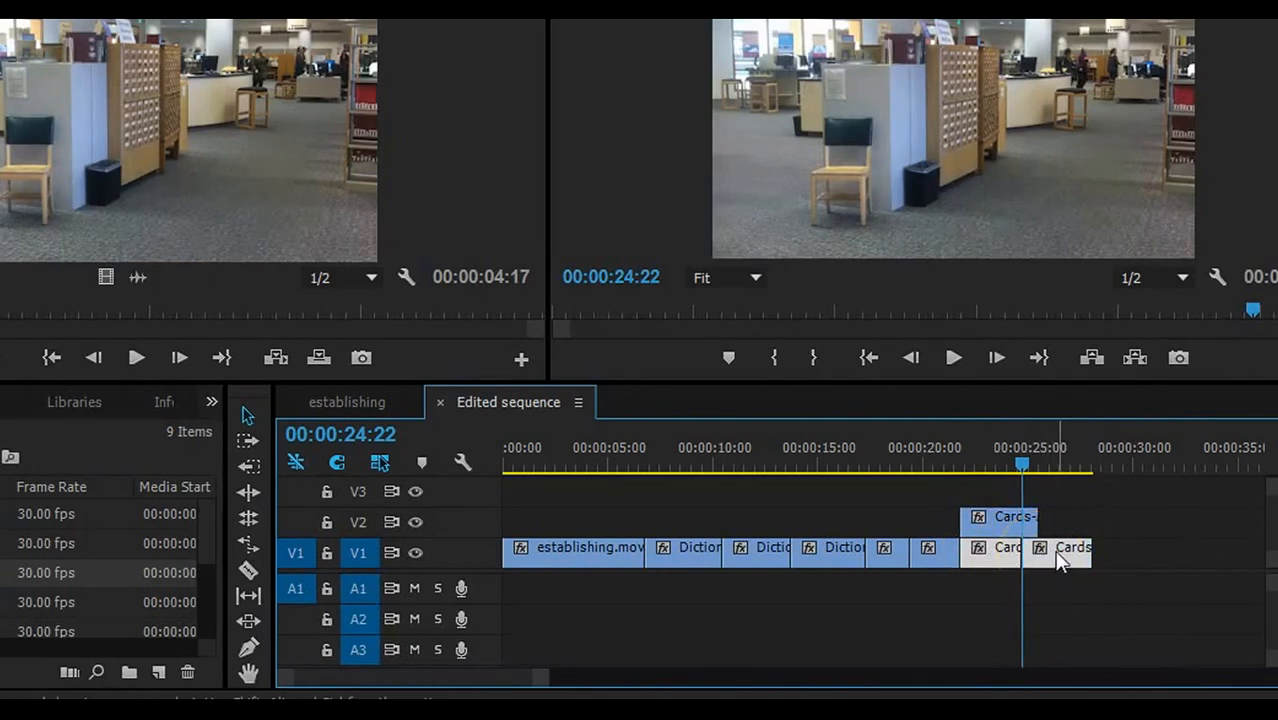
left_click_drag(1058, 550, 1133, 550)
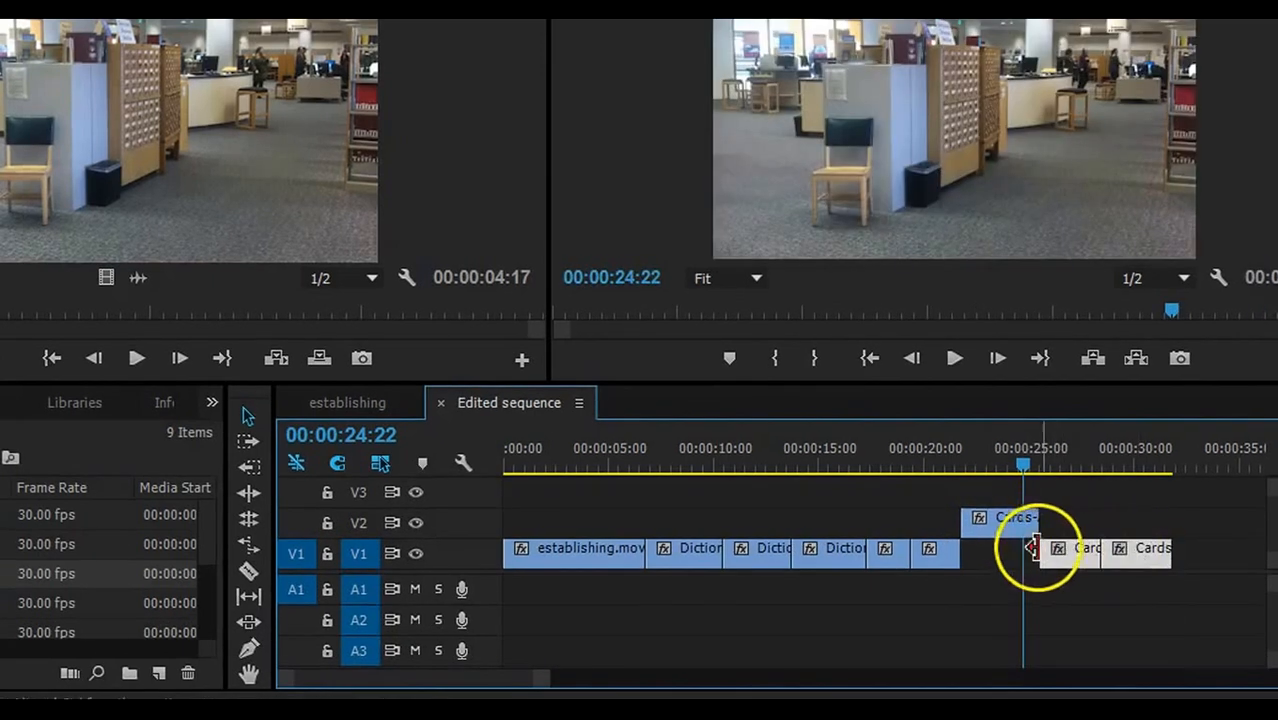
left_click_drag(1003, 530, 1004, 576)
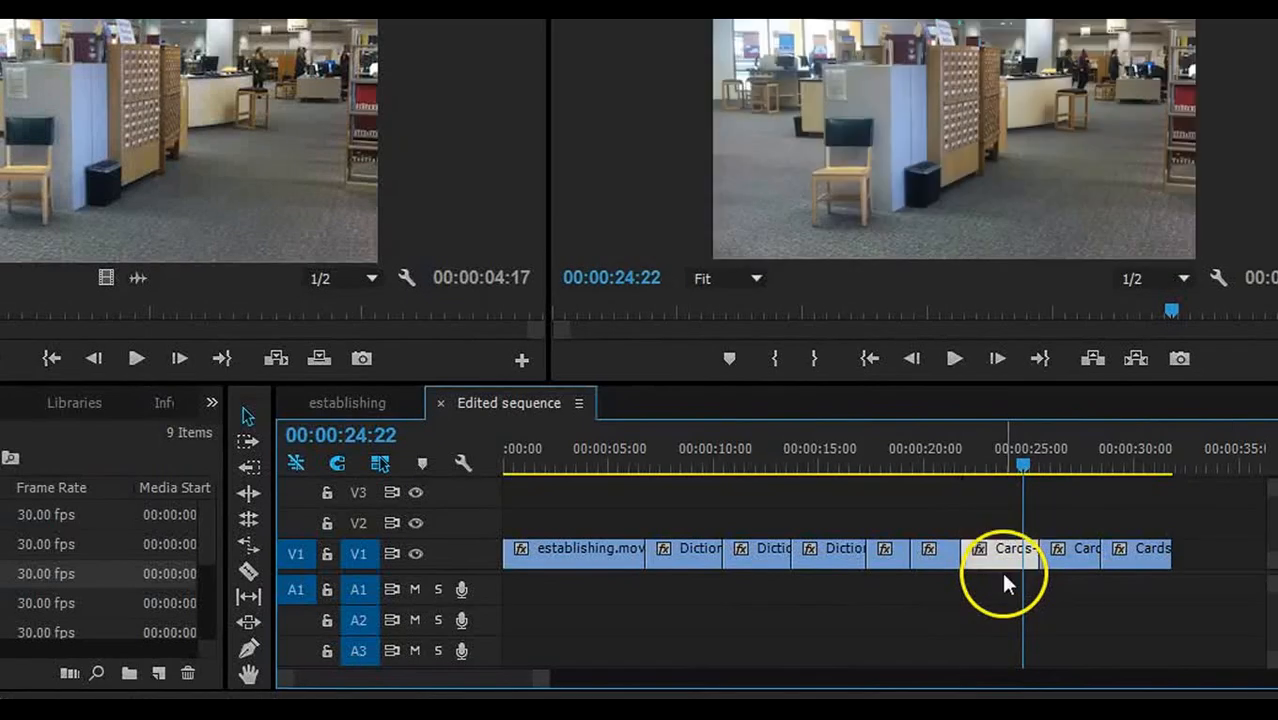
left_click_drag(1005, 551, 1036, 550)
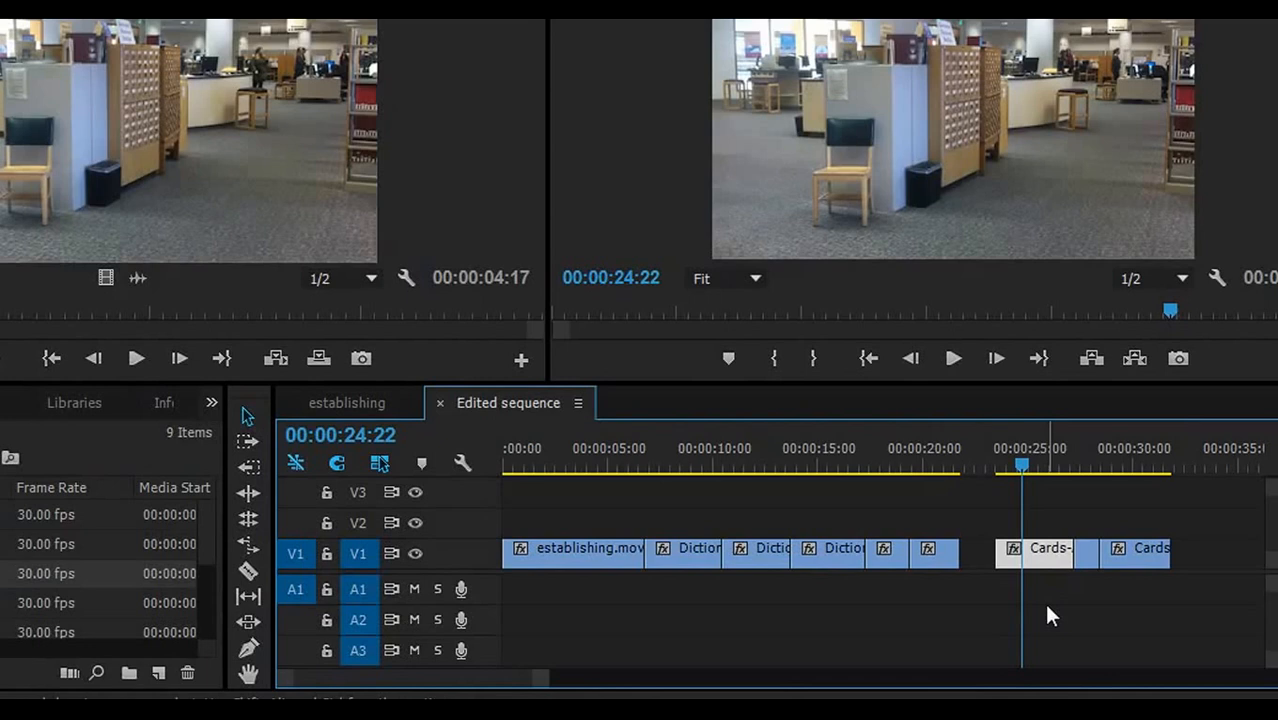
- Undo the clip shift and place a 00:00:03:03 reference-binder shot on V2 near 00:00:22
key("ctrl+z")
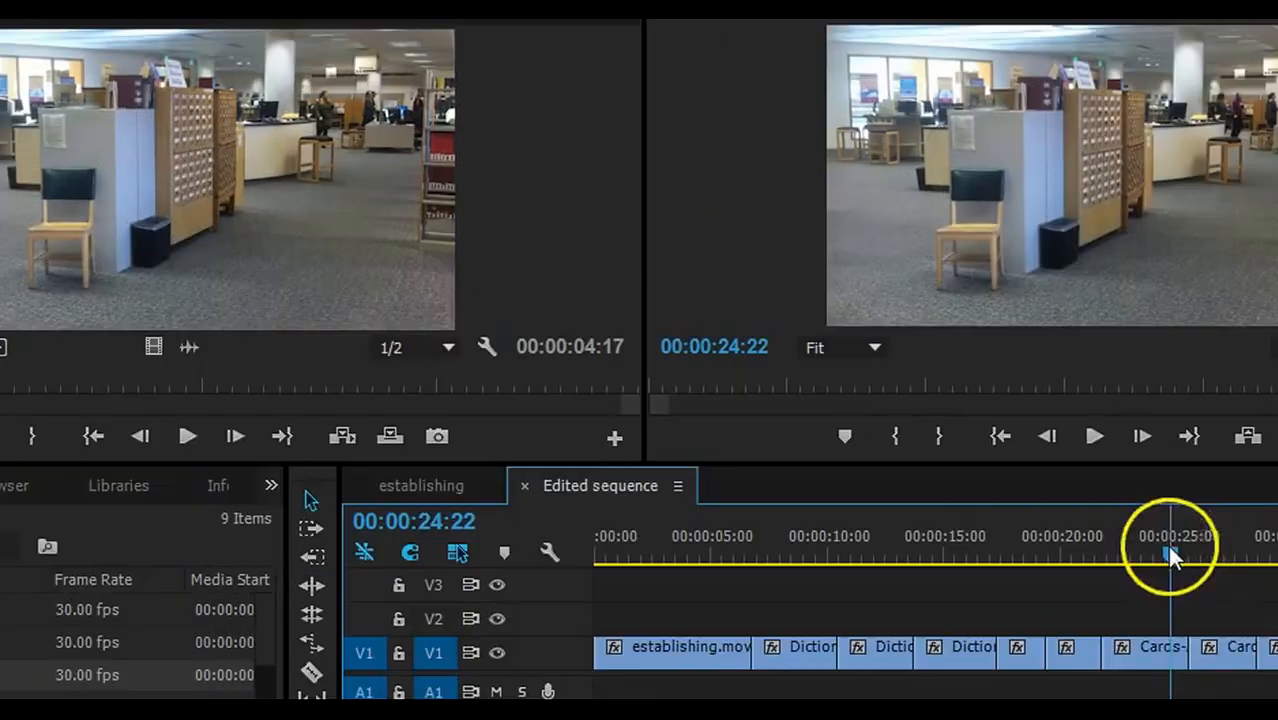
left_click_drag(1170, 556, 1264, 564)
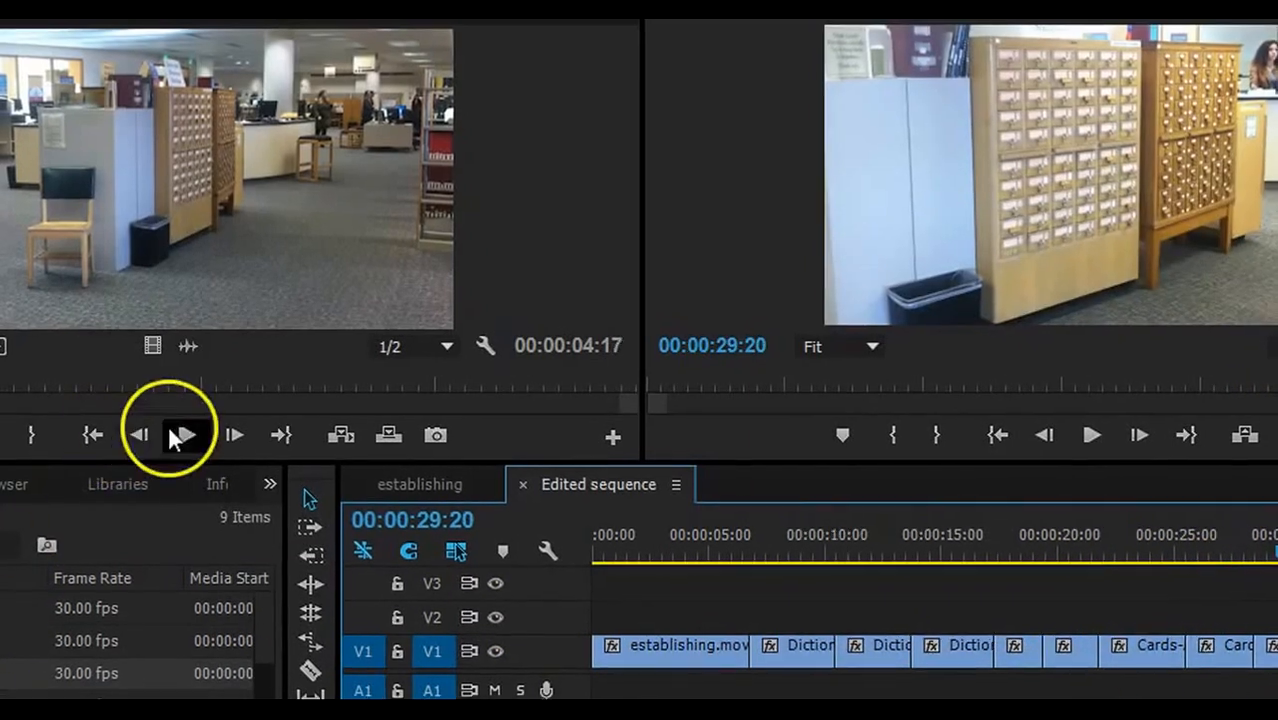
left_click_drag(2, 363, 450, 332)
key("i")
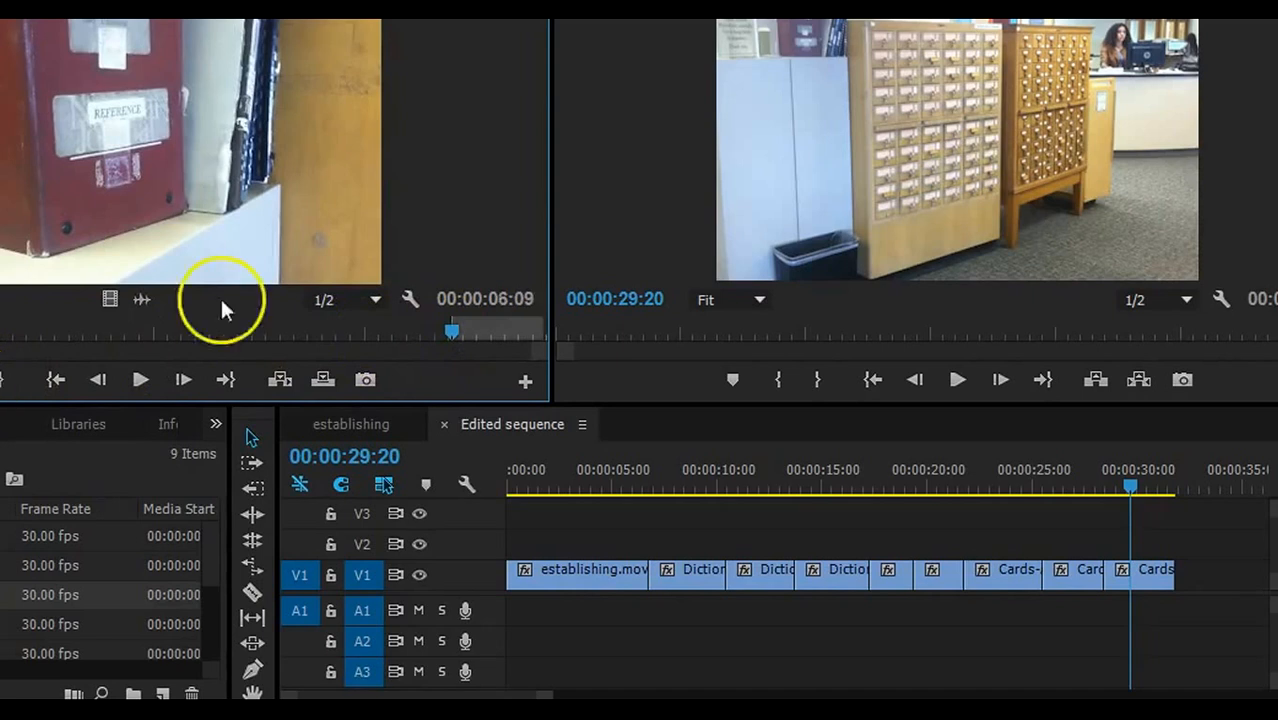
left_click_drag(450, 334, 493, 330)
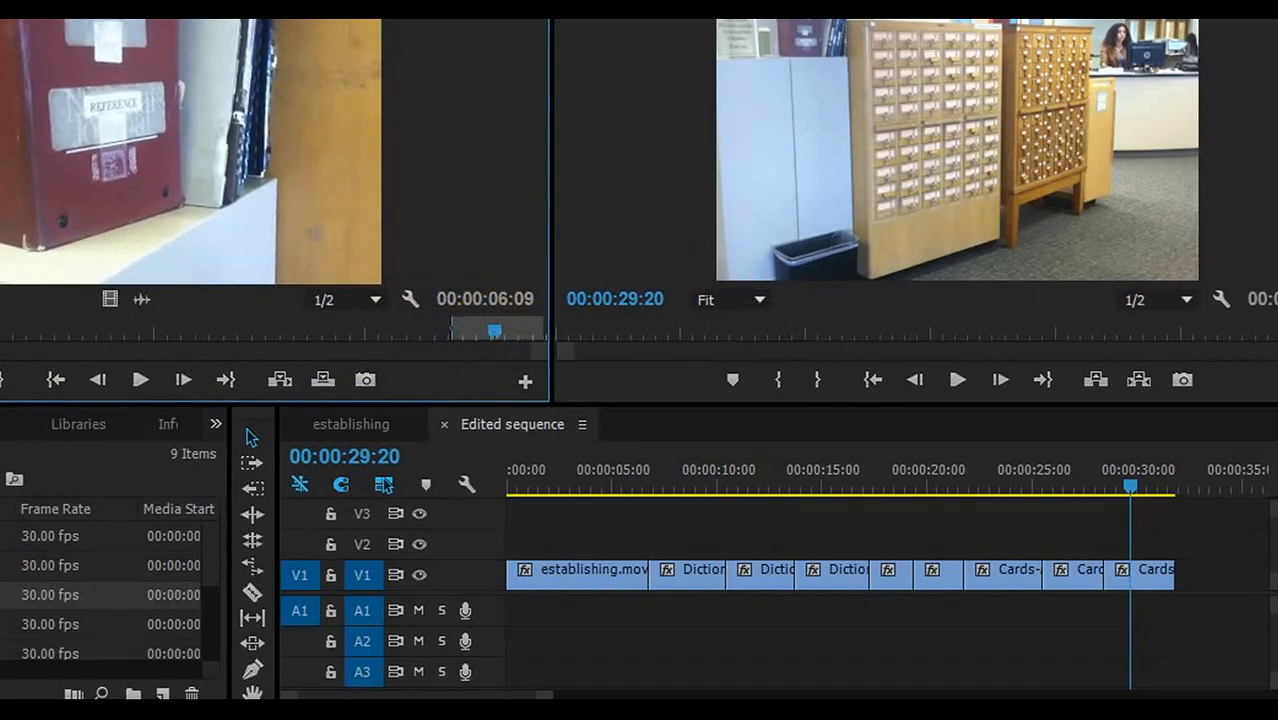
key("o")
left_click_drag(110, 297, 1222, 571)
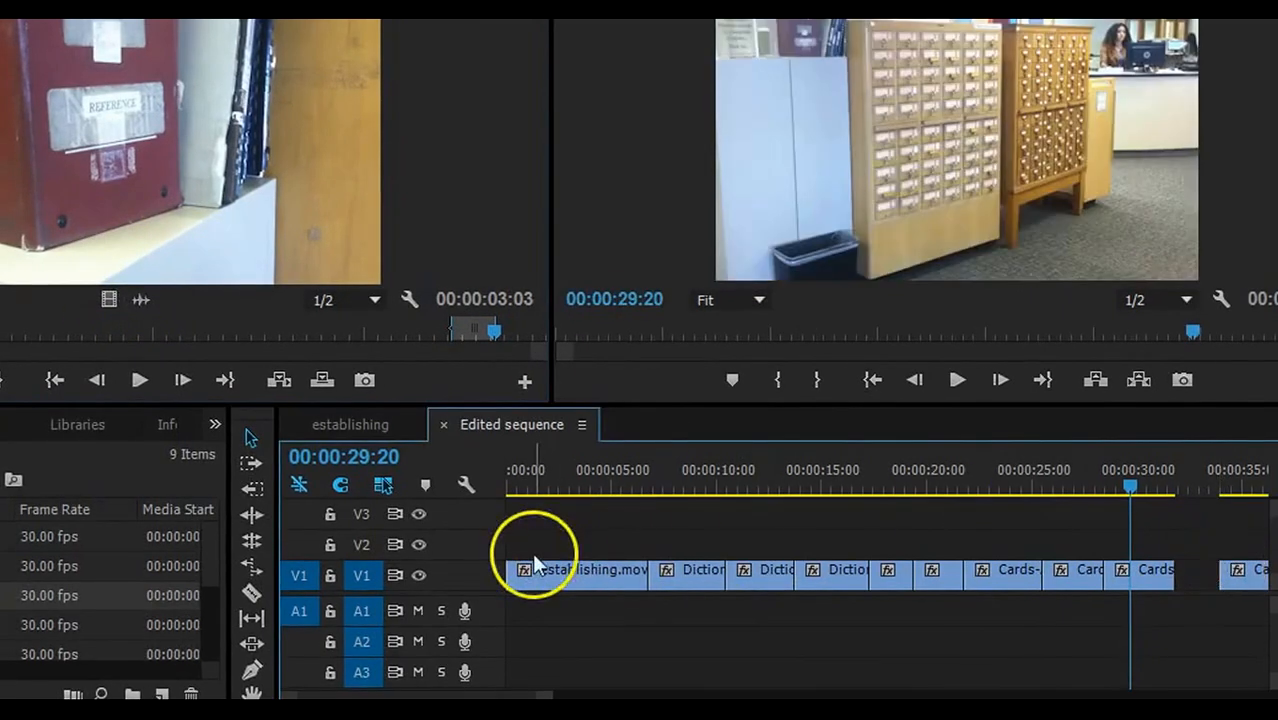
- Mark a 3:07 card-drawer close-up from Cards-Angle2 and fill the V1 gap near 00:00:32
double_click(4, 625)
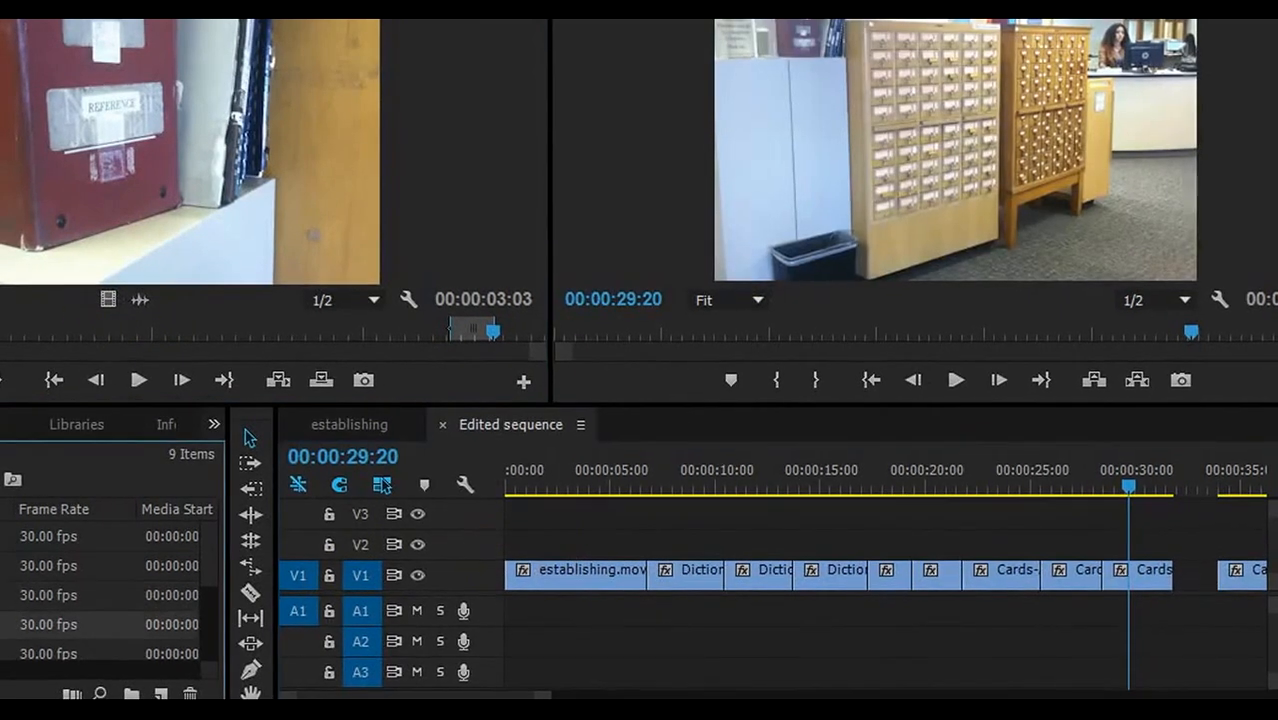
double_click(4, 566)
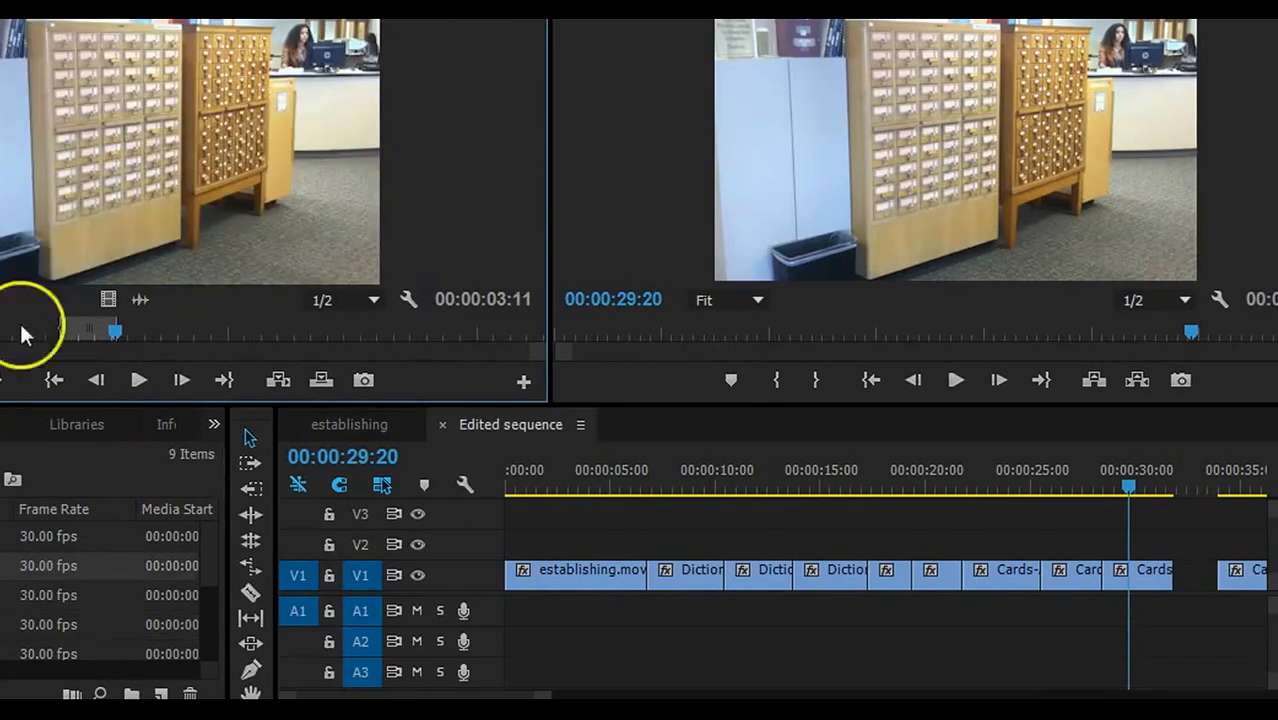
left_click(376, 332)
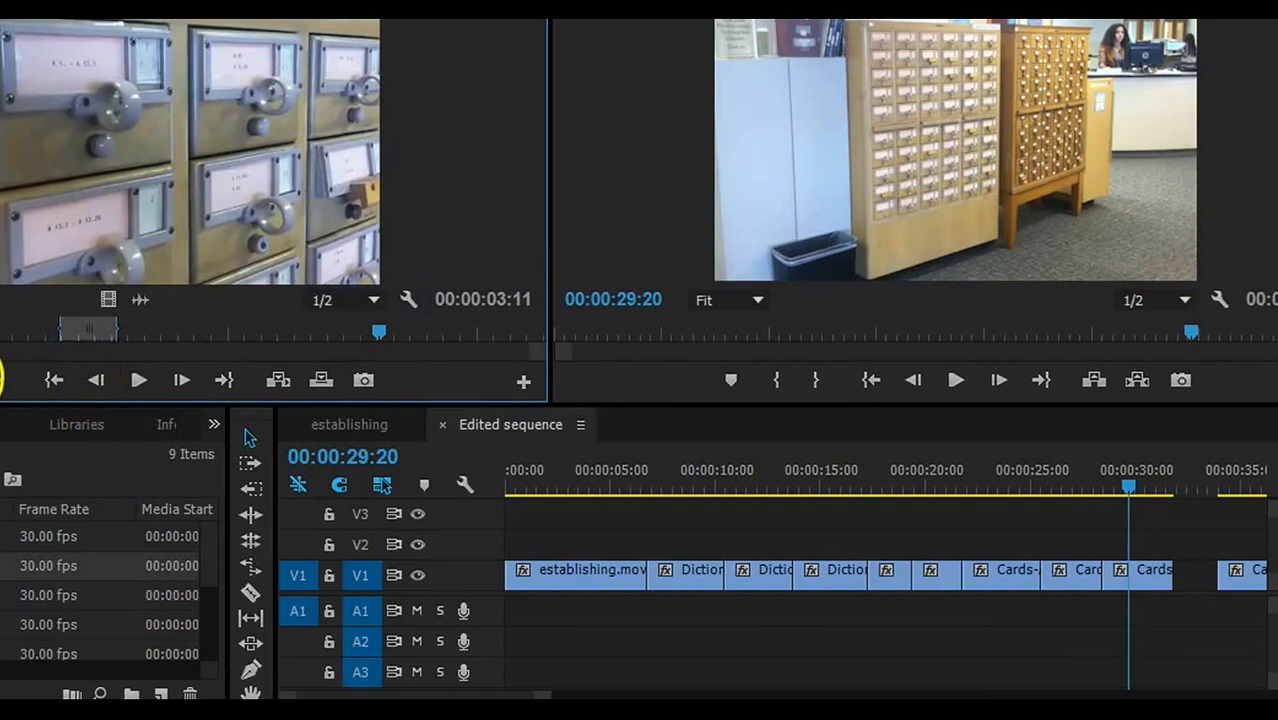
key("i")
left_click_drag(378, 330, 437, 327)
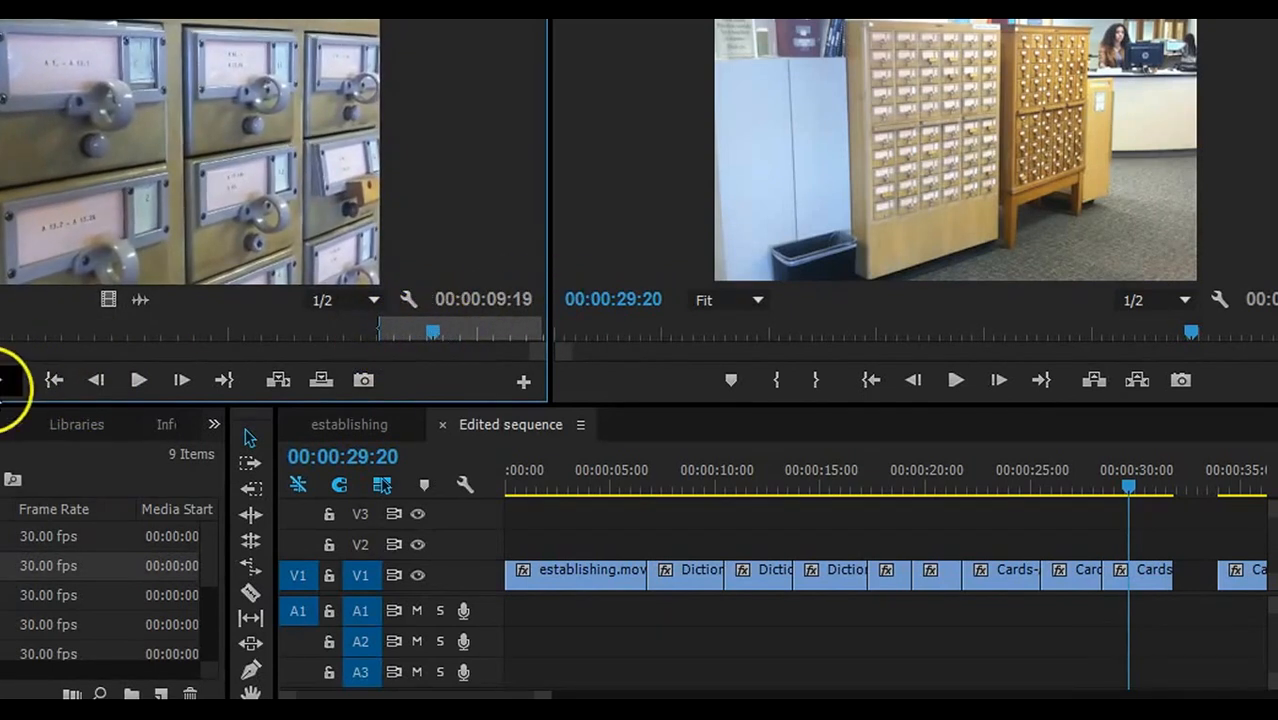
key("o")
left_click_drag(993, 485, 1167, 591)
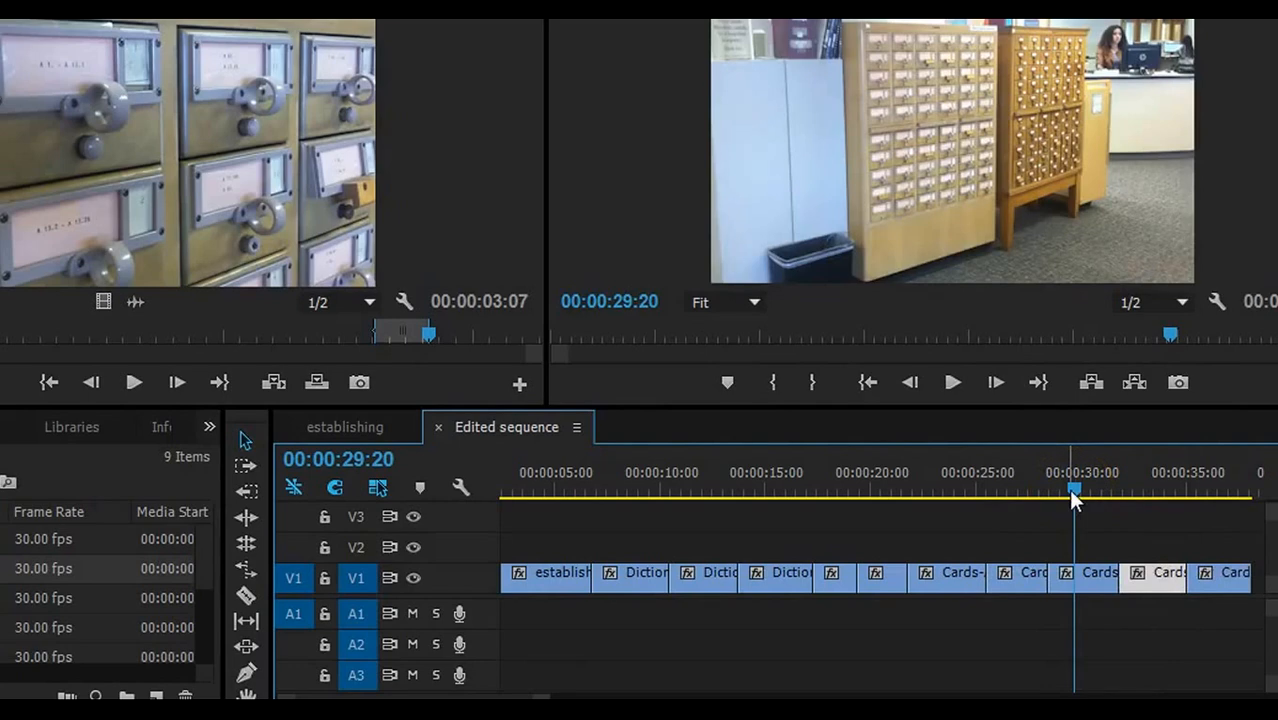
- Shorten the Cards clip near 00:00:23 and select the three following Cards clips to close the gap
left_click(1065, 493)
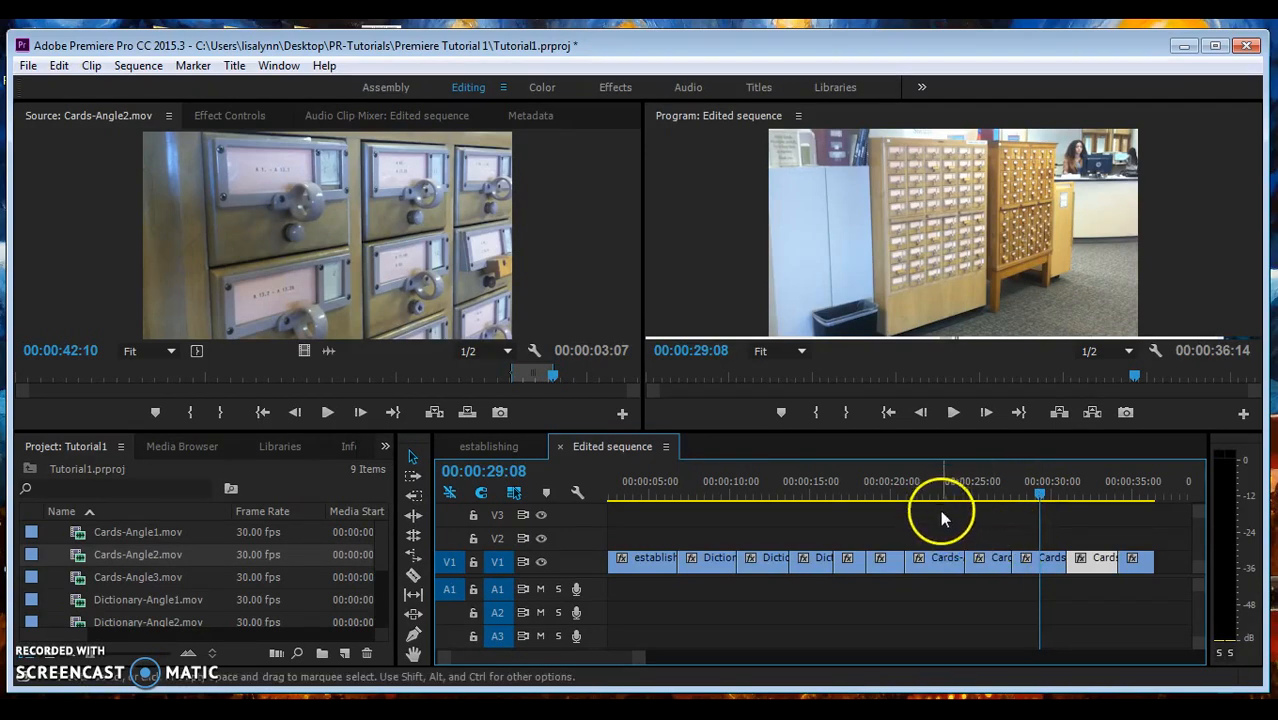
left_click(938, 560)
left_click_drag(963, 562, 943, 562)
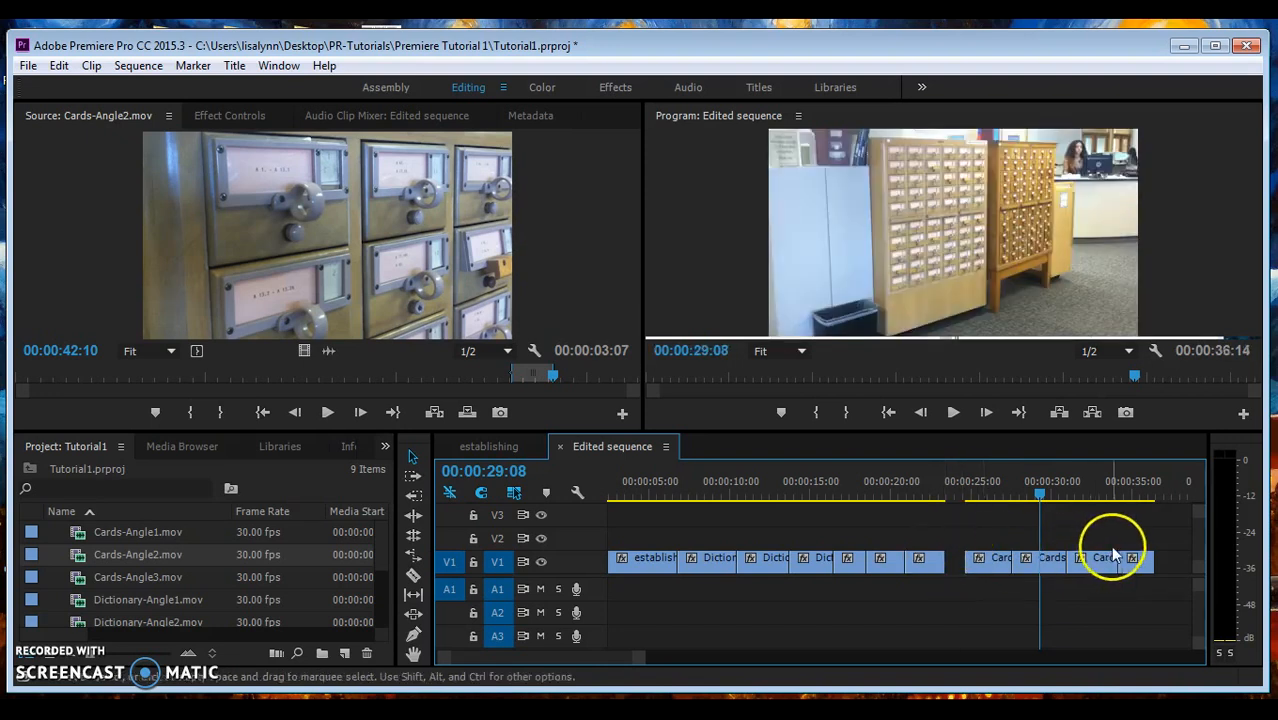
left_click_drag(970, 540, 1083, 566)
- Play the revised sequence from 00:00:17:00 to review the edit
left_click(844, 474)
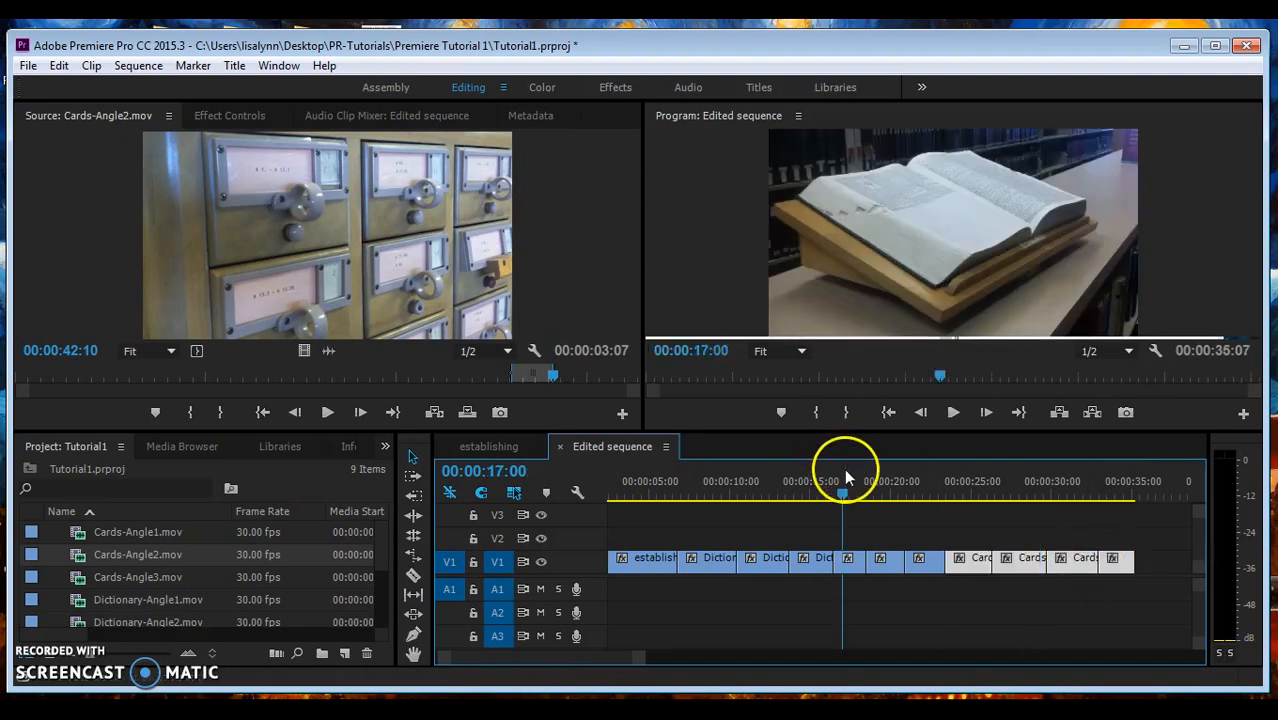
key("space")
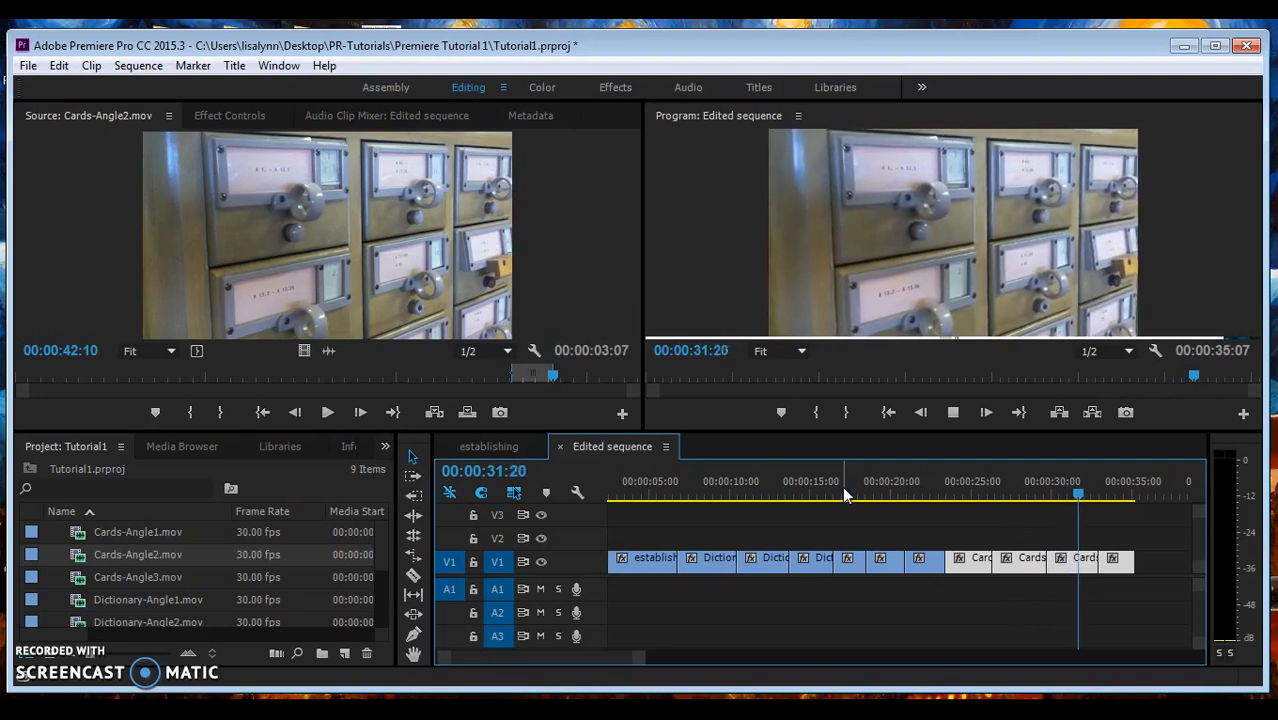
key("space")
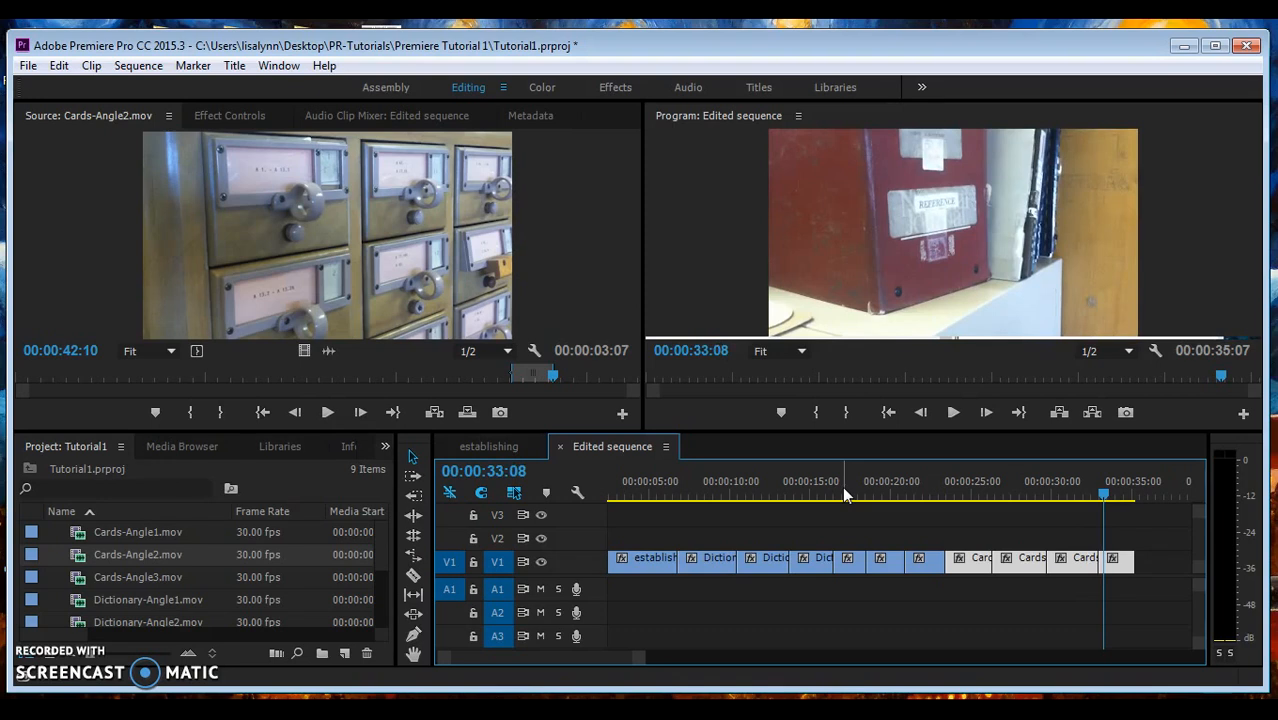
- Import ascona.mp3 from the Imports folder and lay it on the A1 audio track
left_click(28, 66)
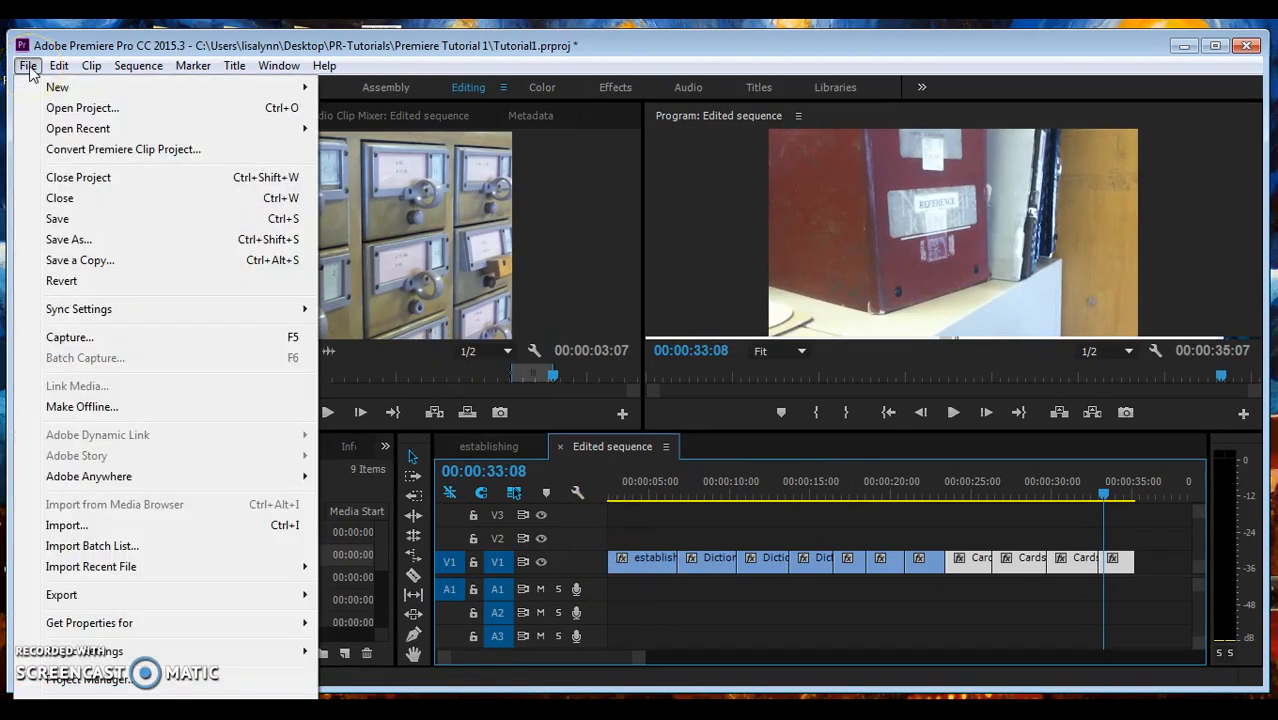
left_click(90, 533)
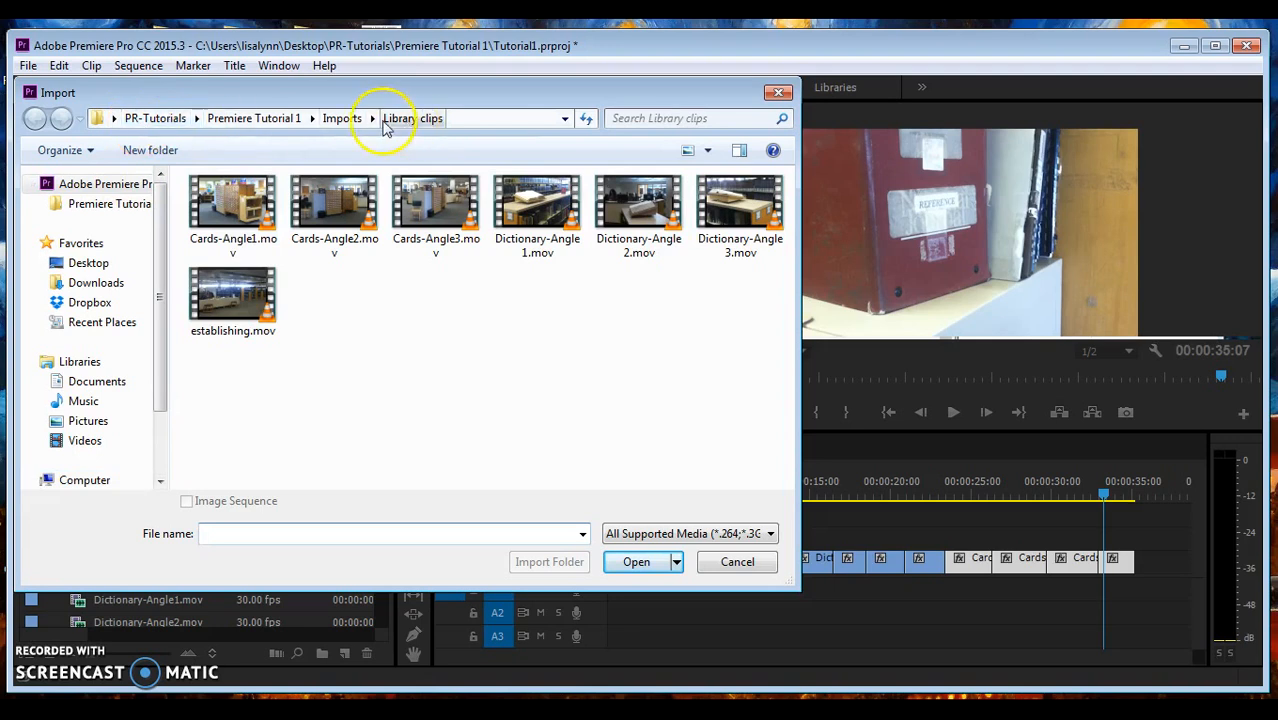
left_click(342, 118)
left_click(228, 225)
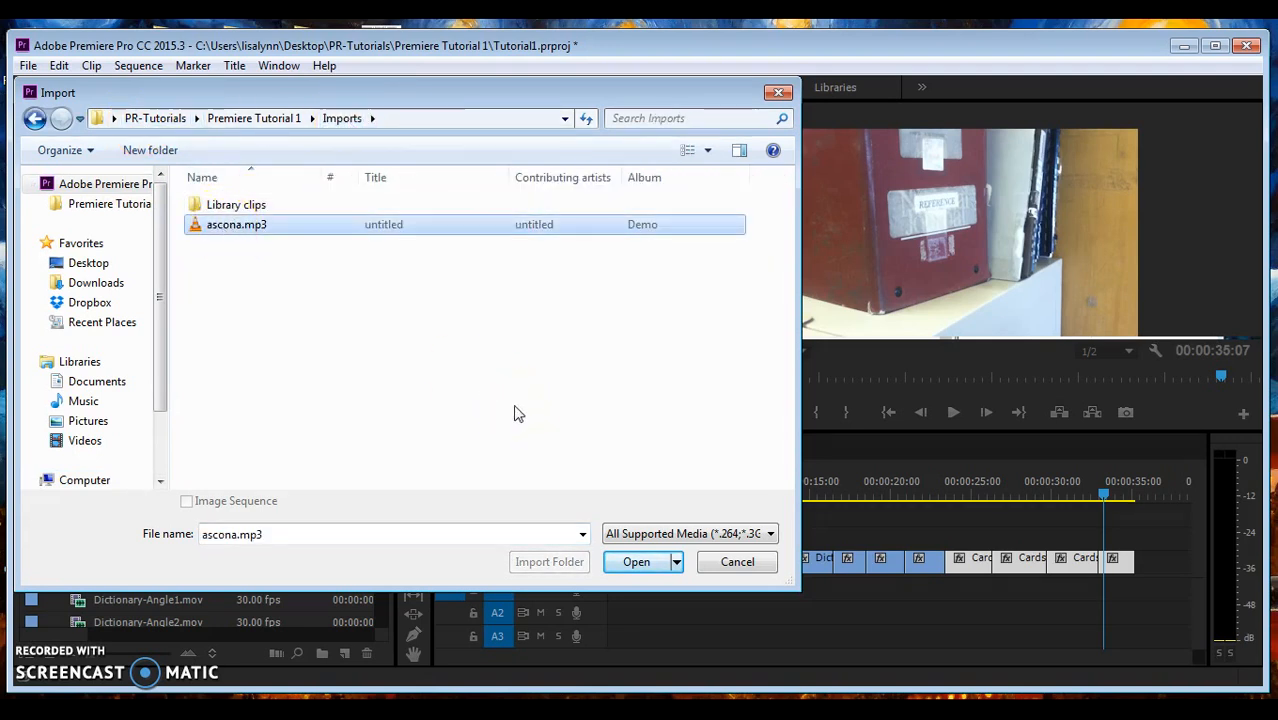
left_click(637, 562)
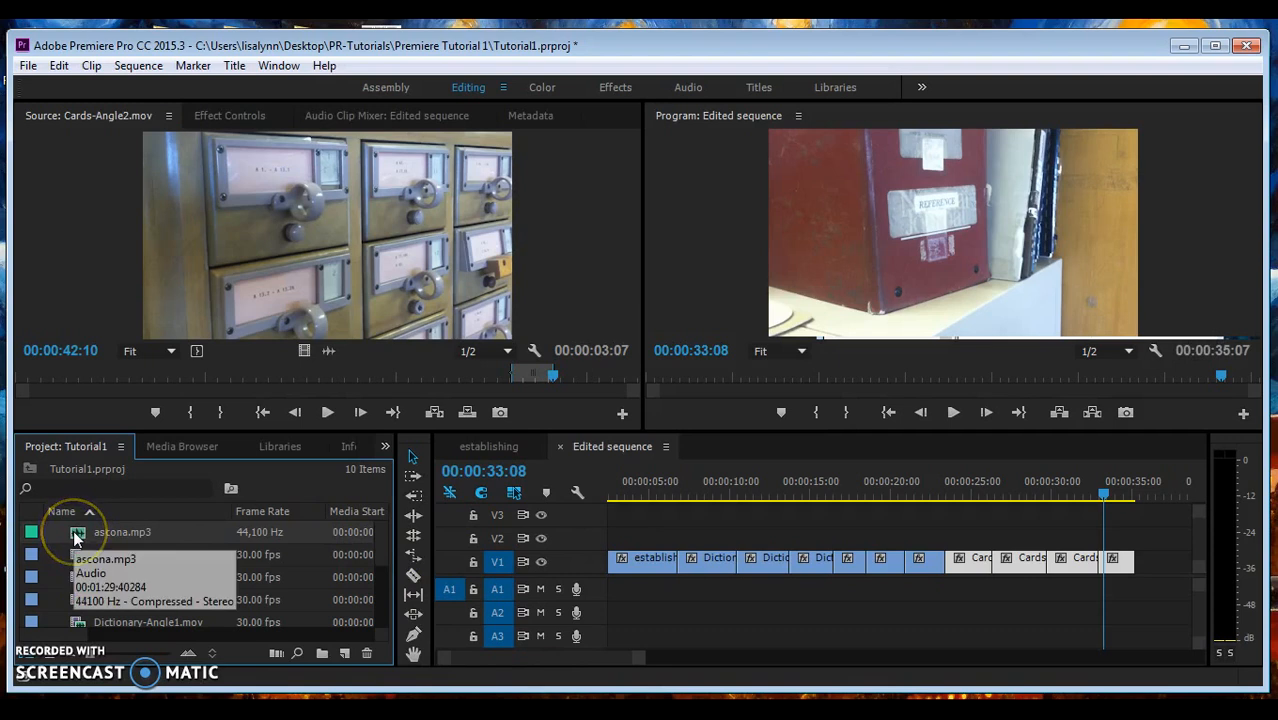
left_click_drag(77, 538, 614, 592)
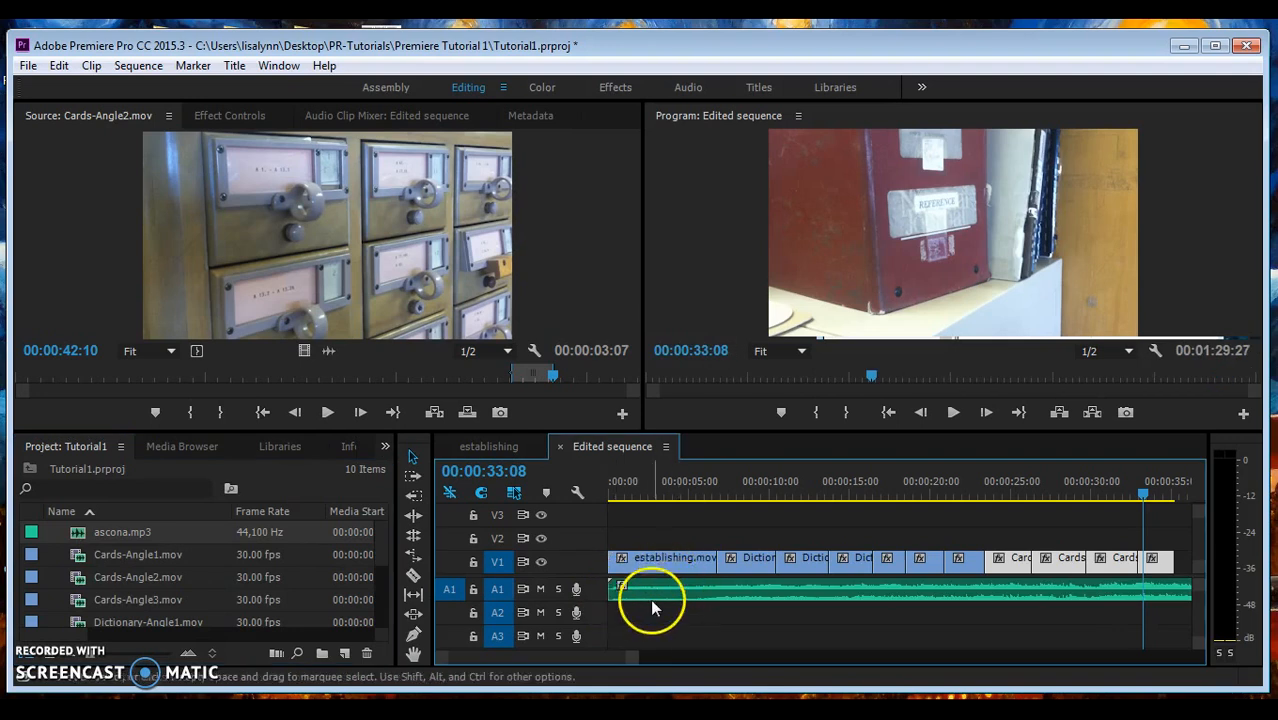
- Trim ascona.mp3's right edge on A1 to the video's final frame near 00:00:38:22
left_click_drag(593, 598, 585, 625)
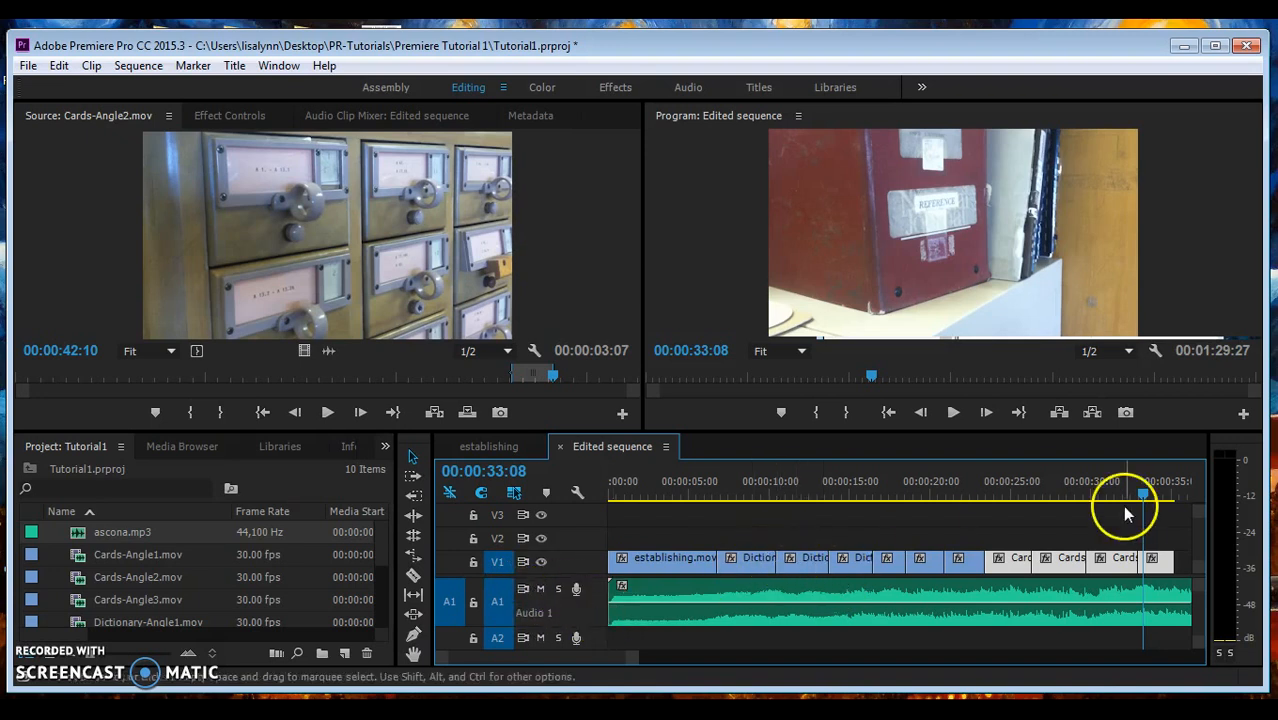
left_click_drag(1141, 491, 747, 491)
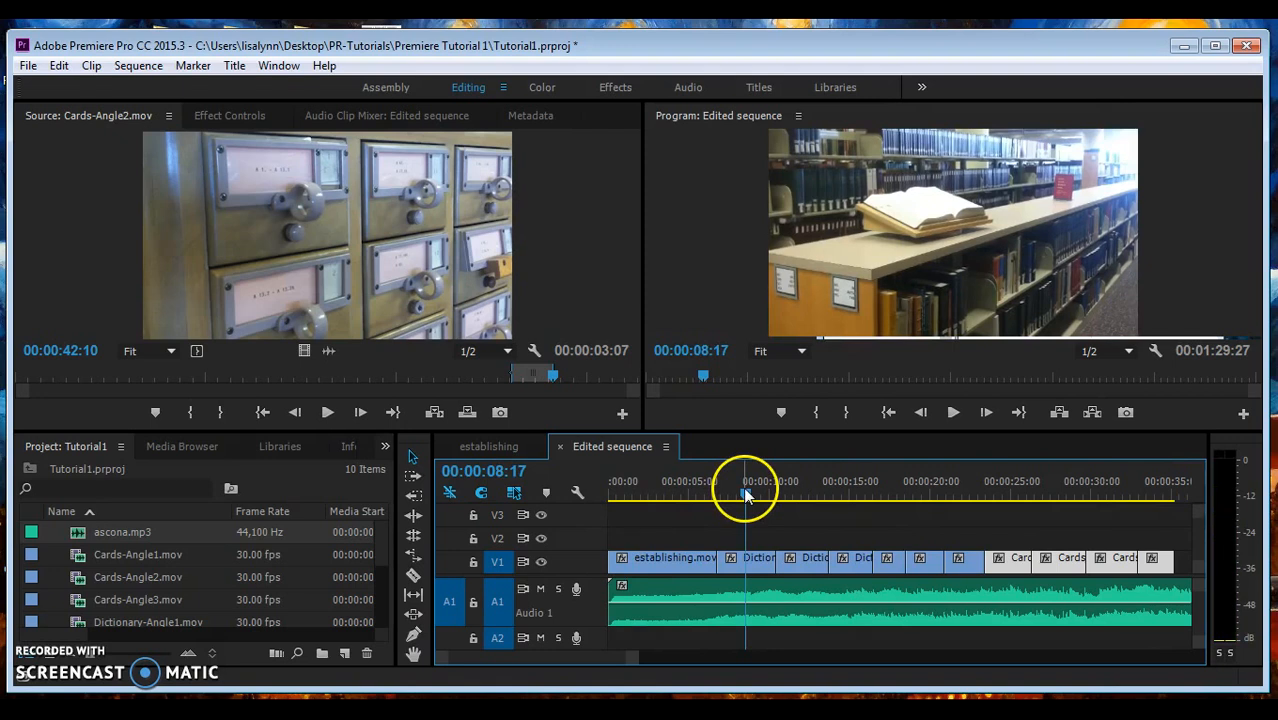
left_click_drag(633, 655, 813, 645)
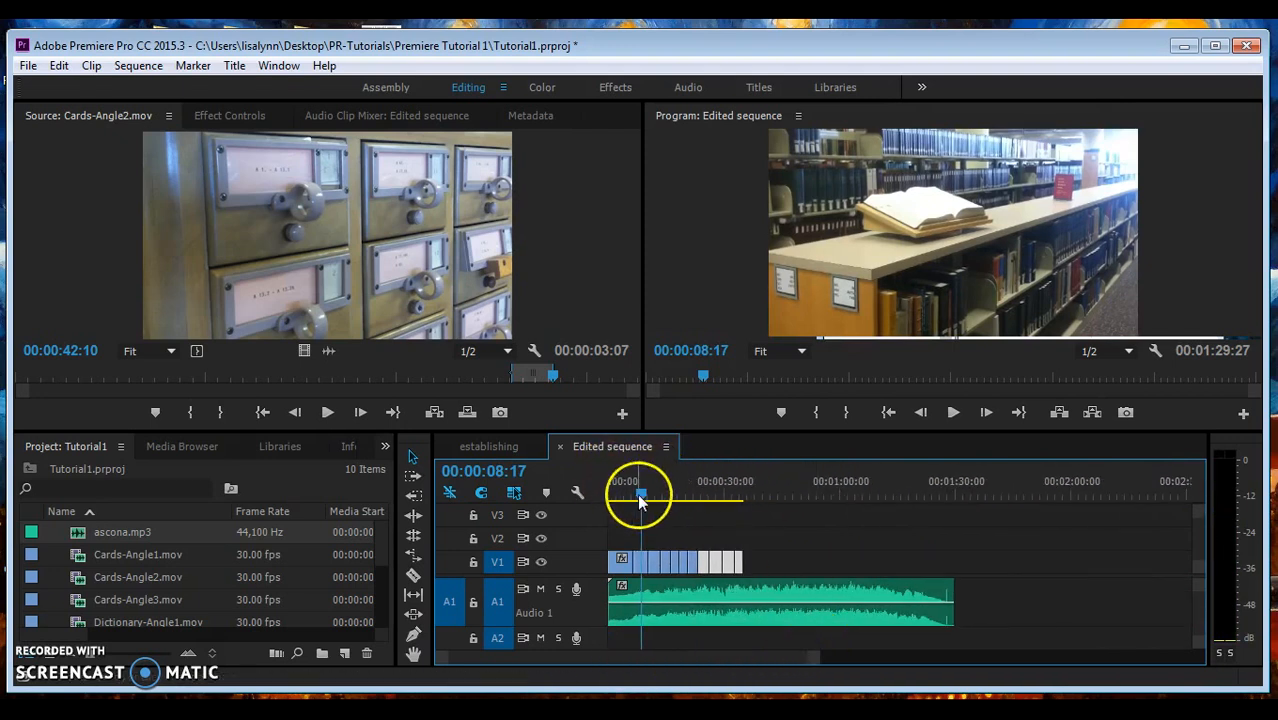
left_click_drag(640, 500, 742, 497)
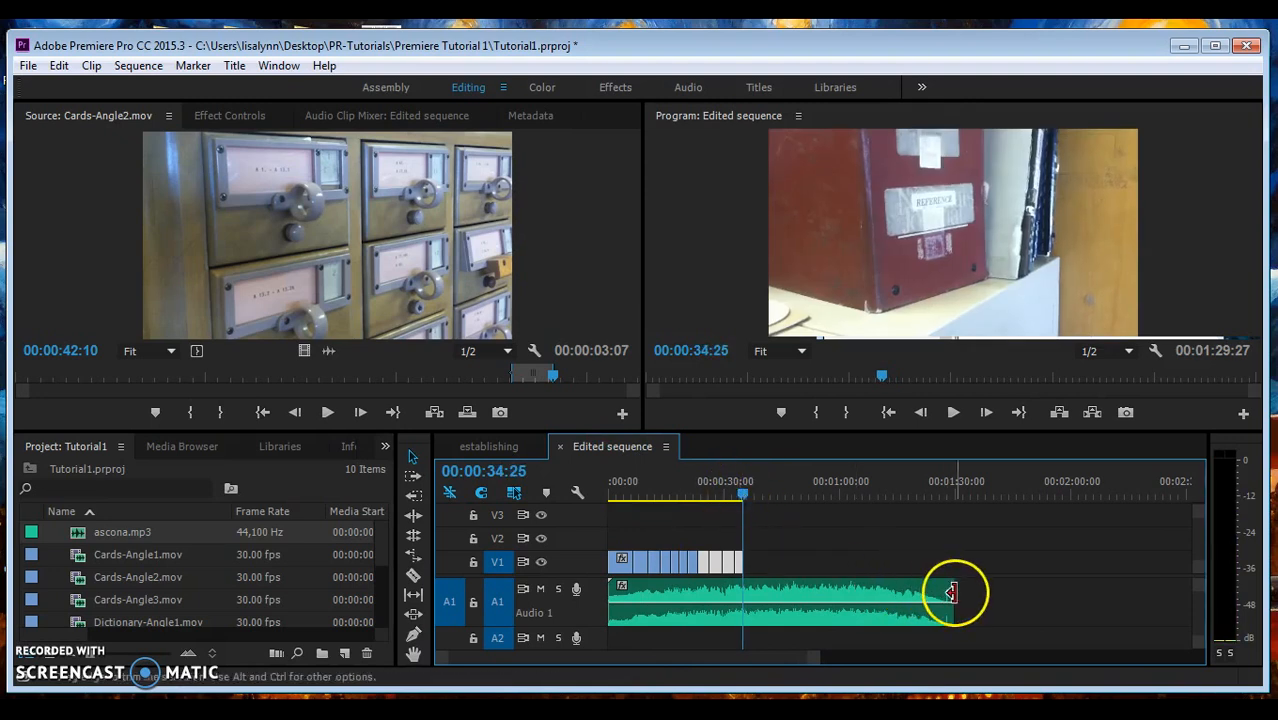
left_click_drag(958, 593, 950, 595)
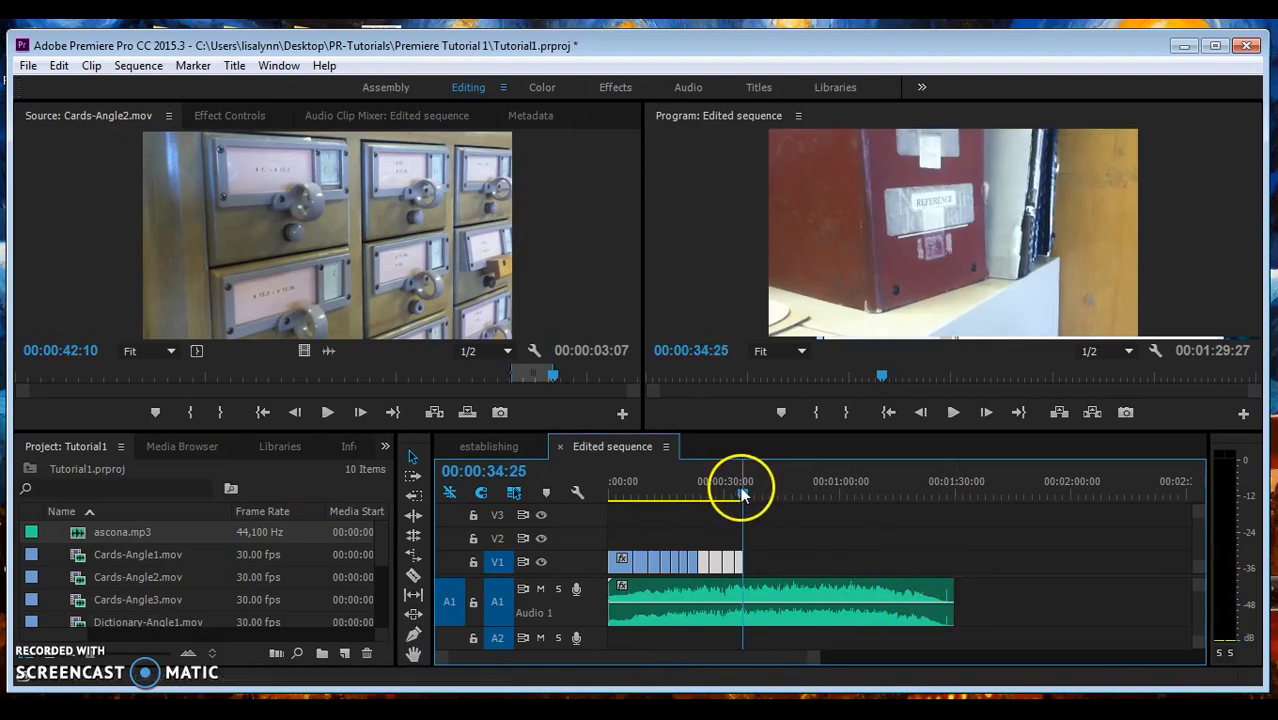
left_click_drag(743, 490, 752, 488)
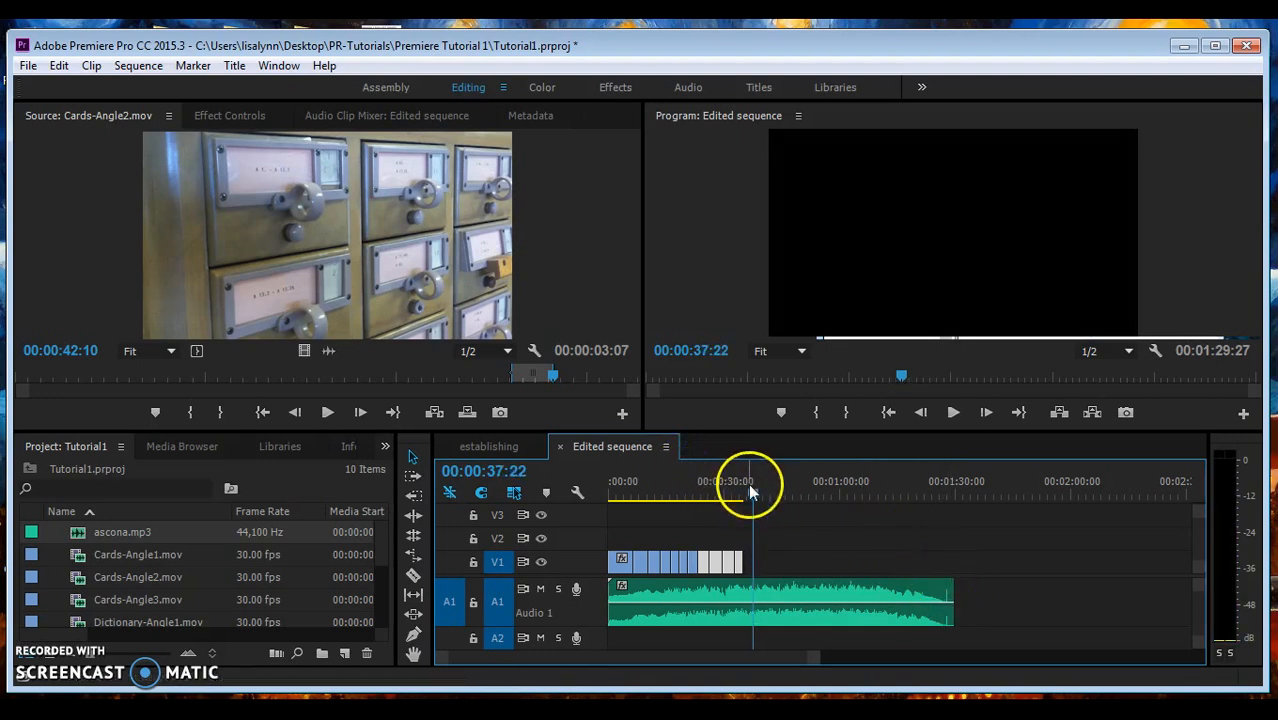
left_click_drag(754, 494, 760, 494)
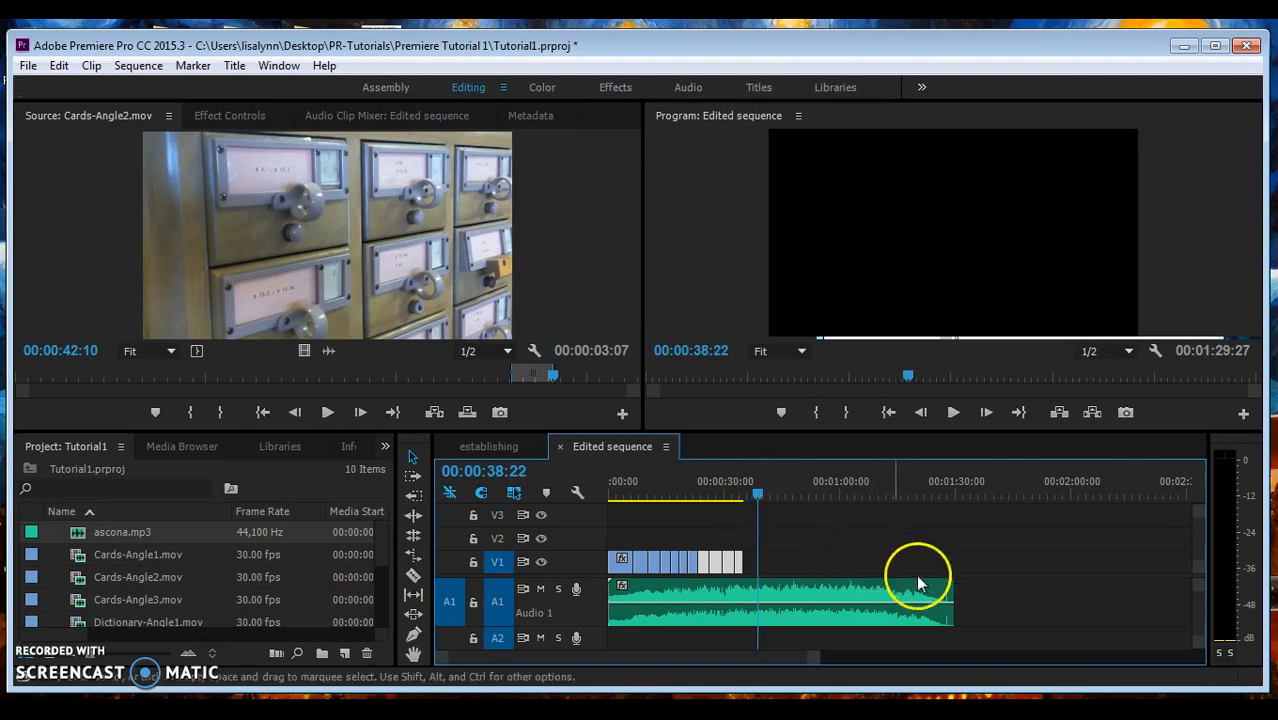
left_click_drag(945, 595, 753, 597)
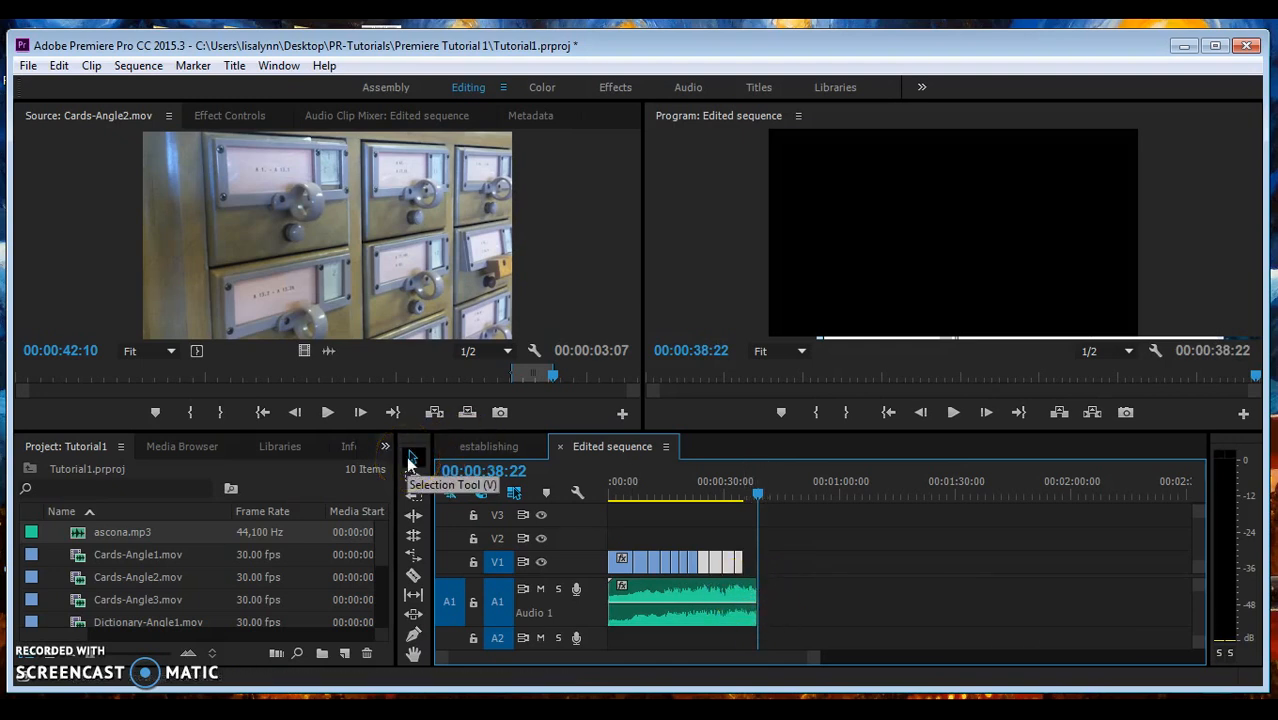
- Expand the A1 track to show left and right channels and save the Tutorial1 project
left_click(414, 575)
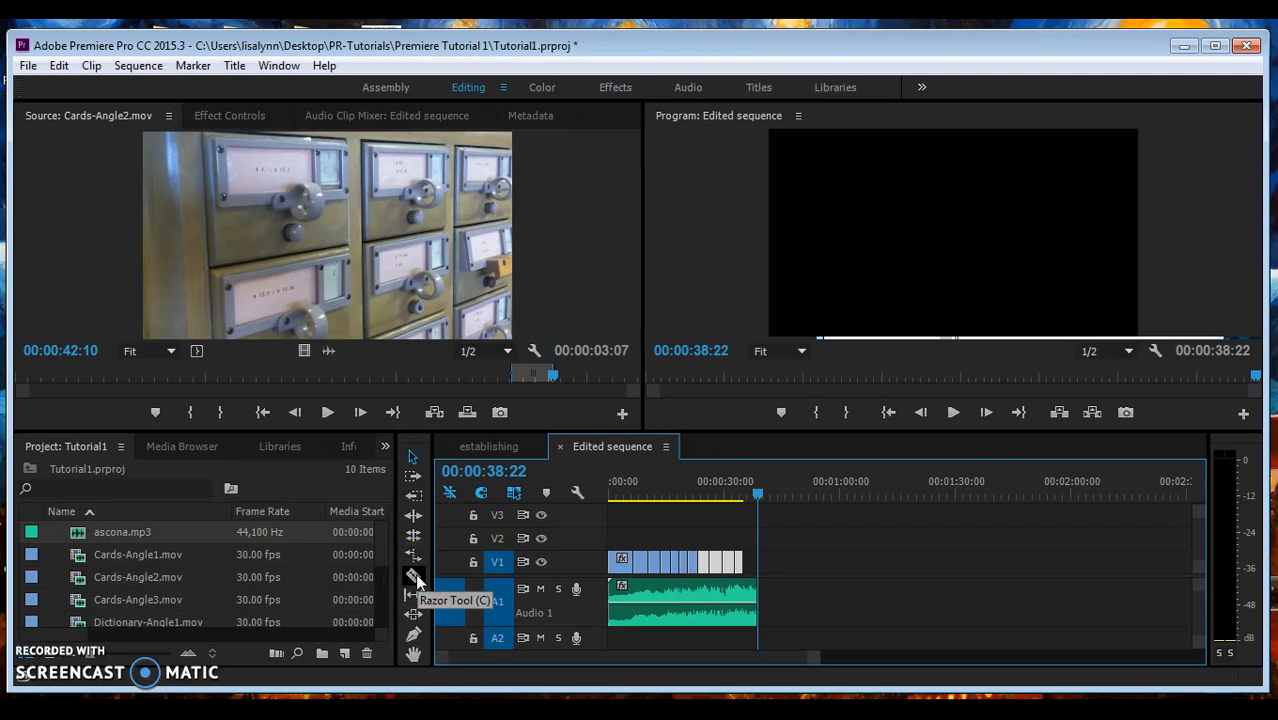
left_click_drag(813, 657, 720, 660)
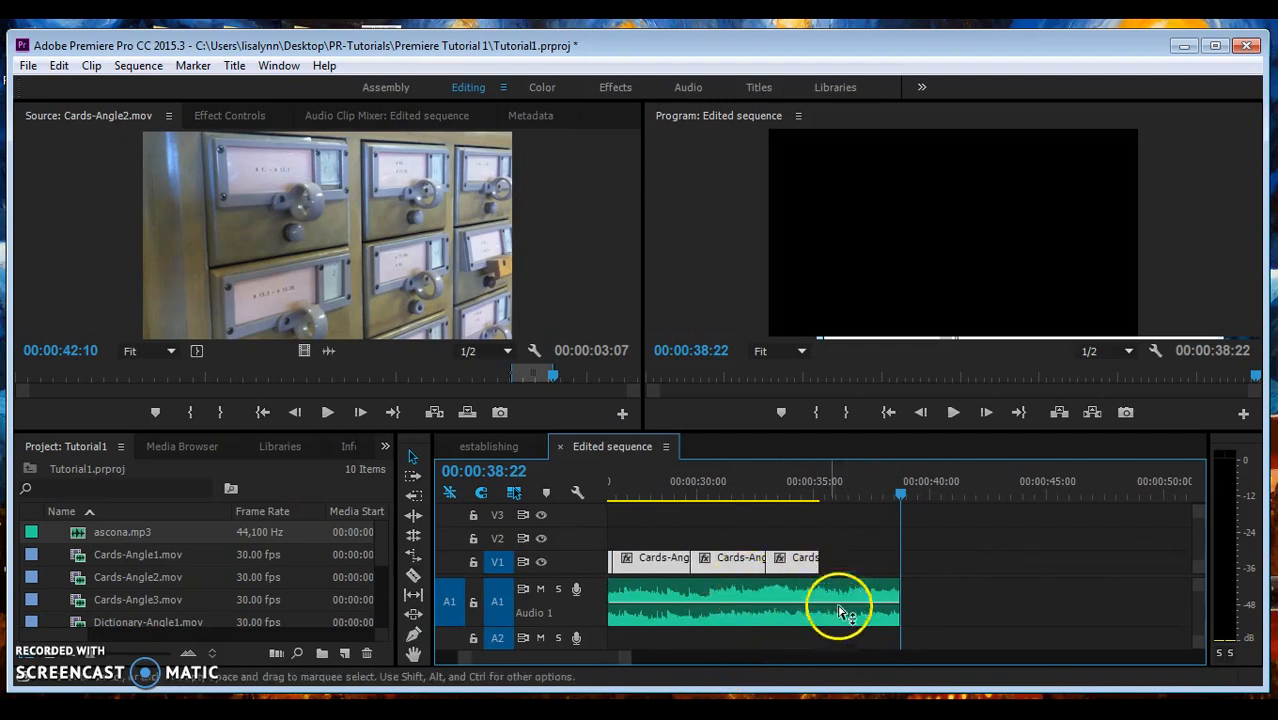
left_click_drag(556, 662, 516, 657)
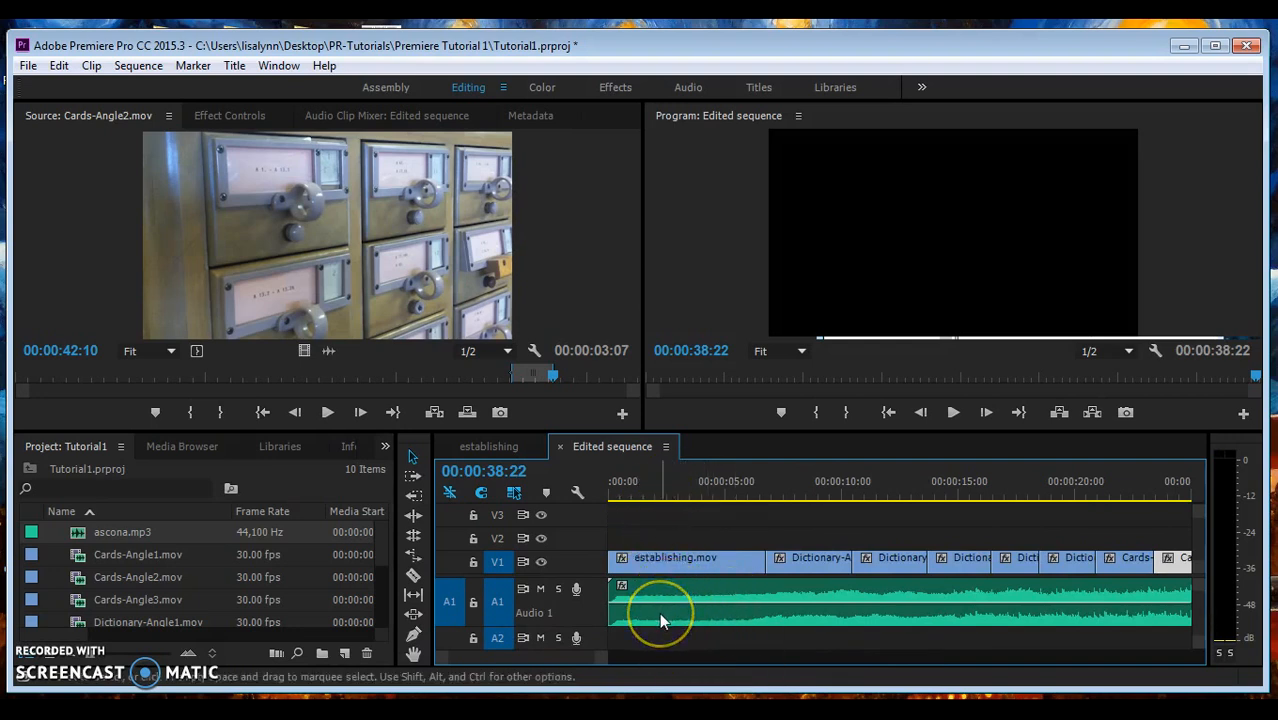
left_click_drag(578, 625, 576, 645)
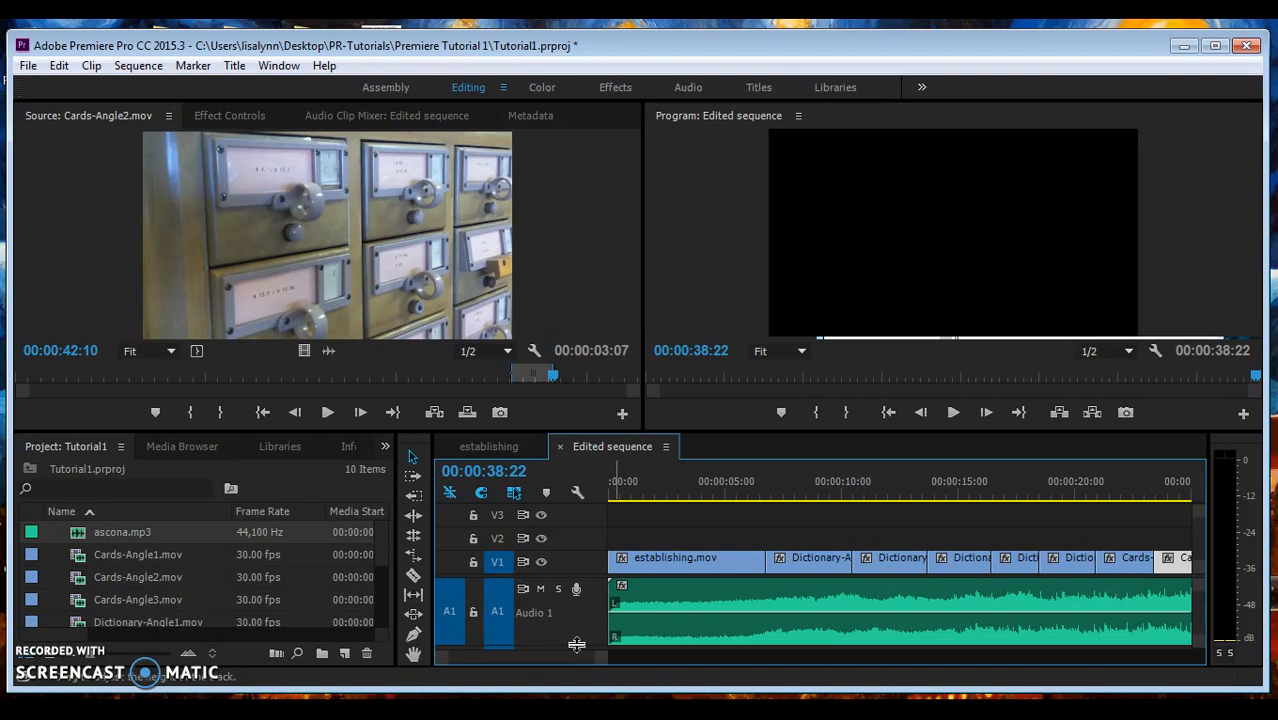
key("ctrl+s")
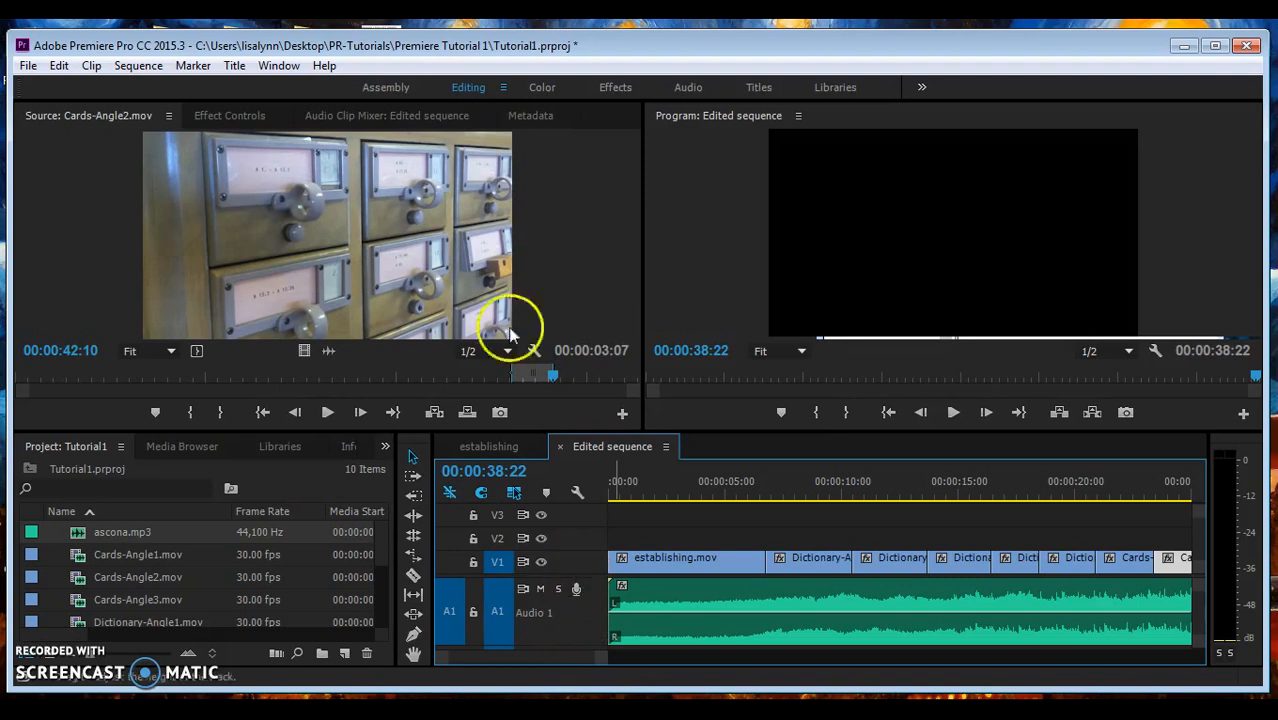
- Create a new Default Still title, keeping the name Title 01
left_click(236, 68)
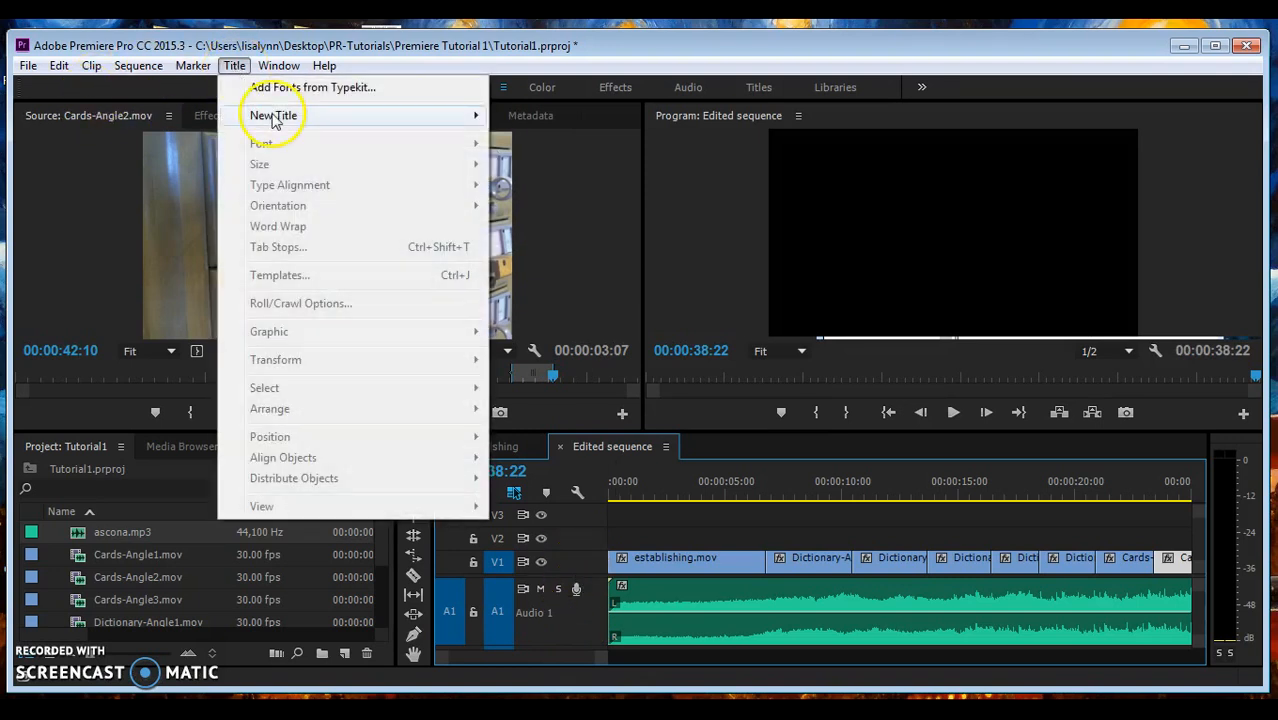
mouse_move(290, 115)
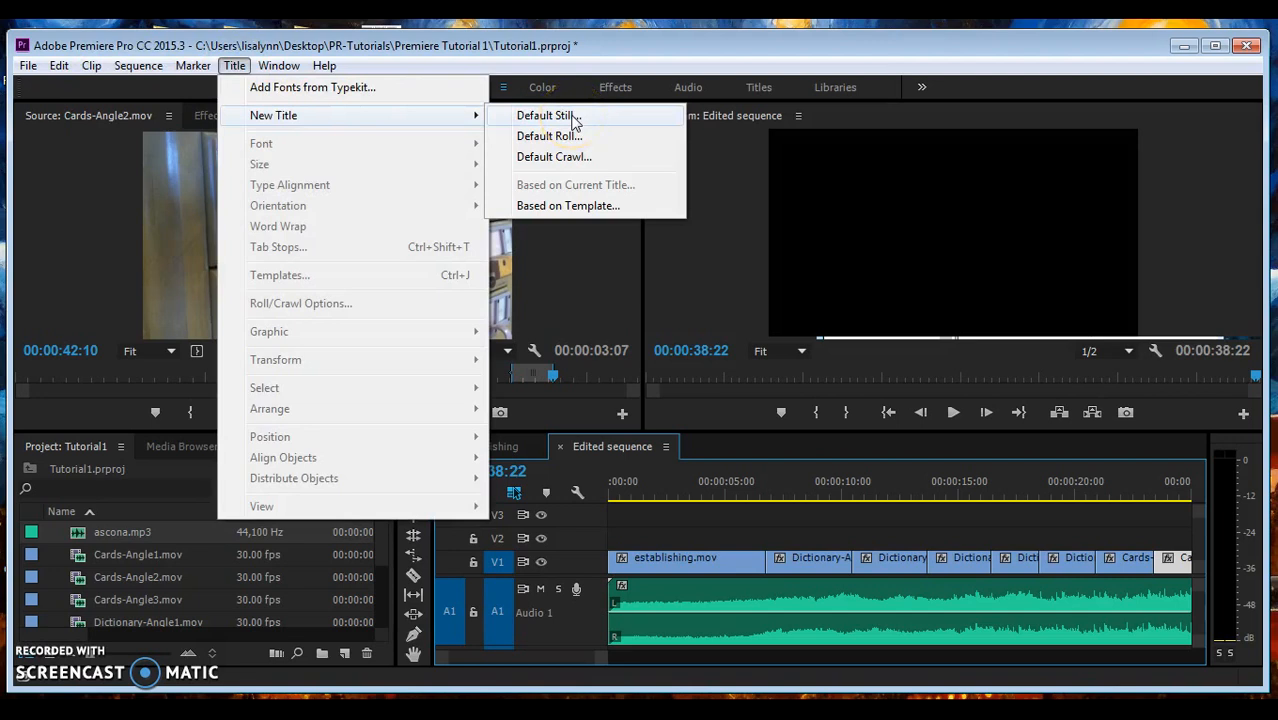
left_click(548, 116)
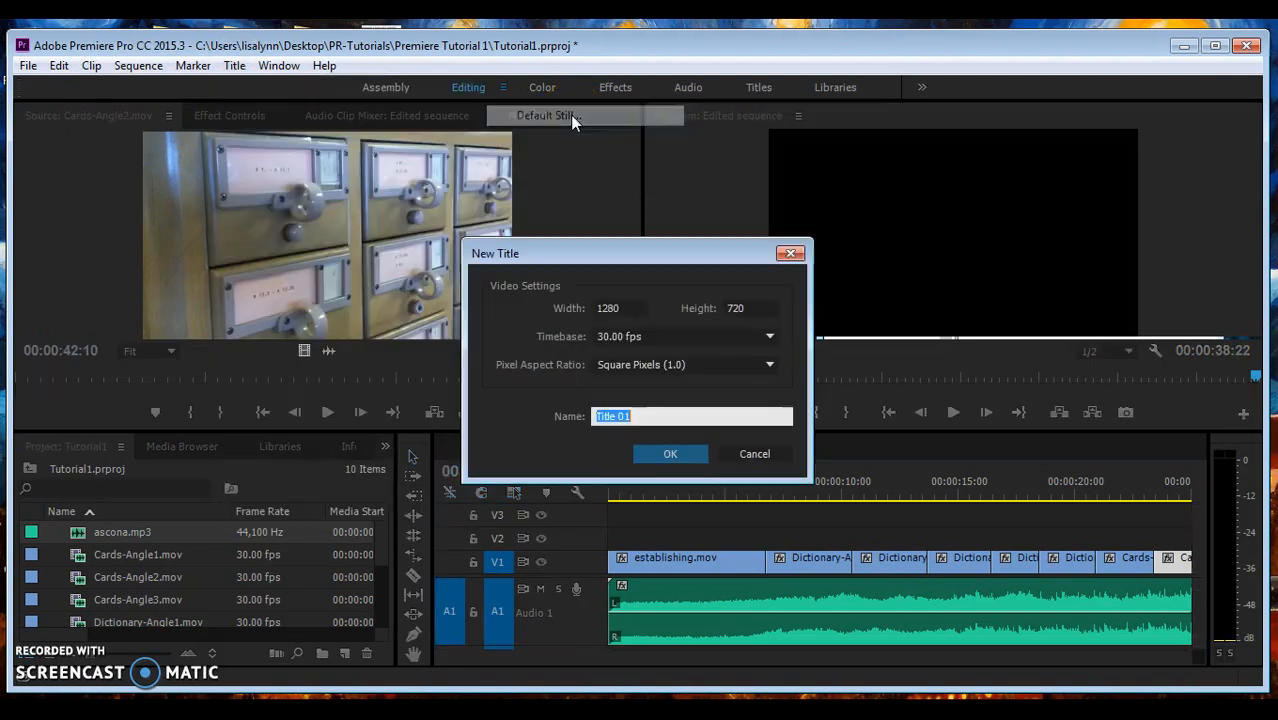
left_click(648, 453)
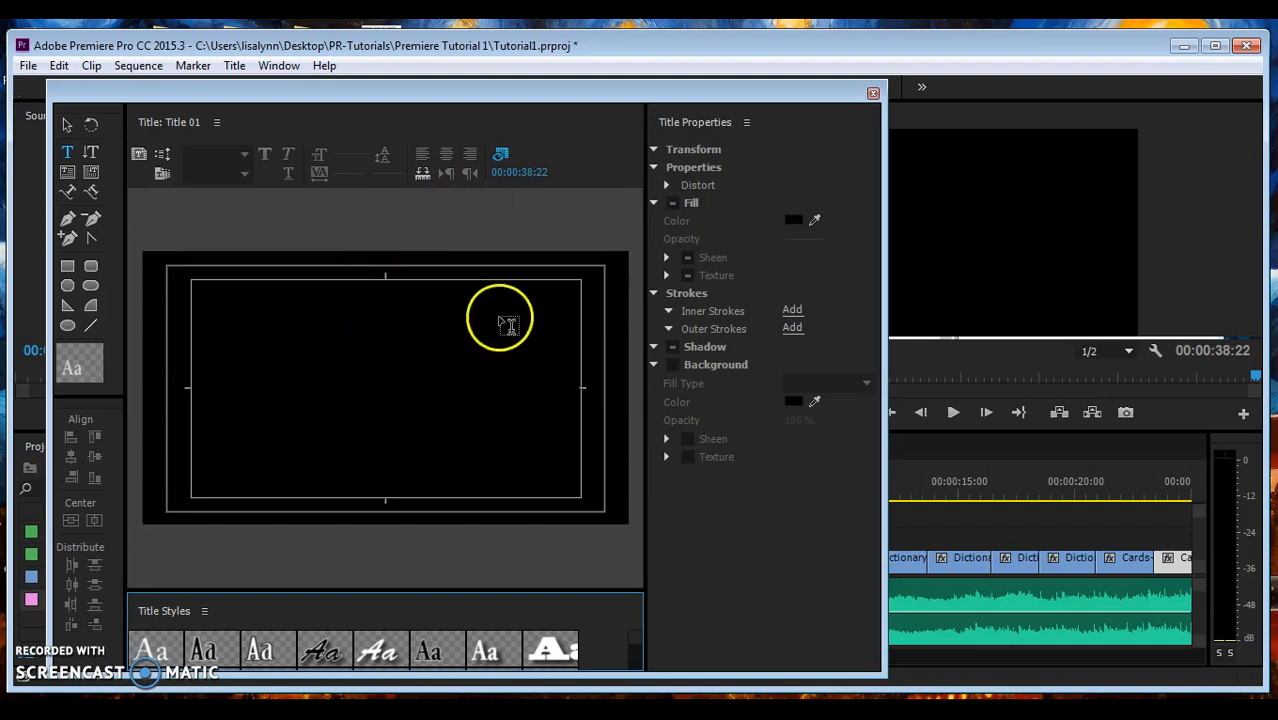
- Set the title's background video to the library front-desk shot near 00:00:03:23
left_click(515, 176)
mouse_move(515, 176)
left_mouse_down()
mouse_move(394, 180)
mouse_move(531, 171)
left_mouse_up()
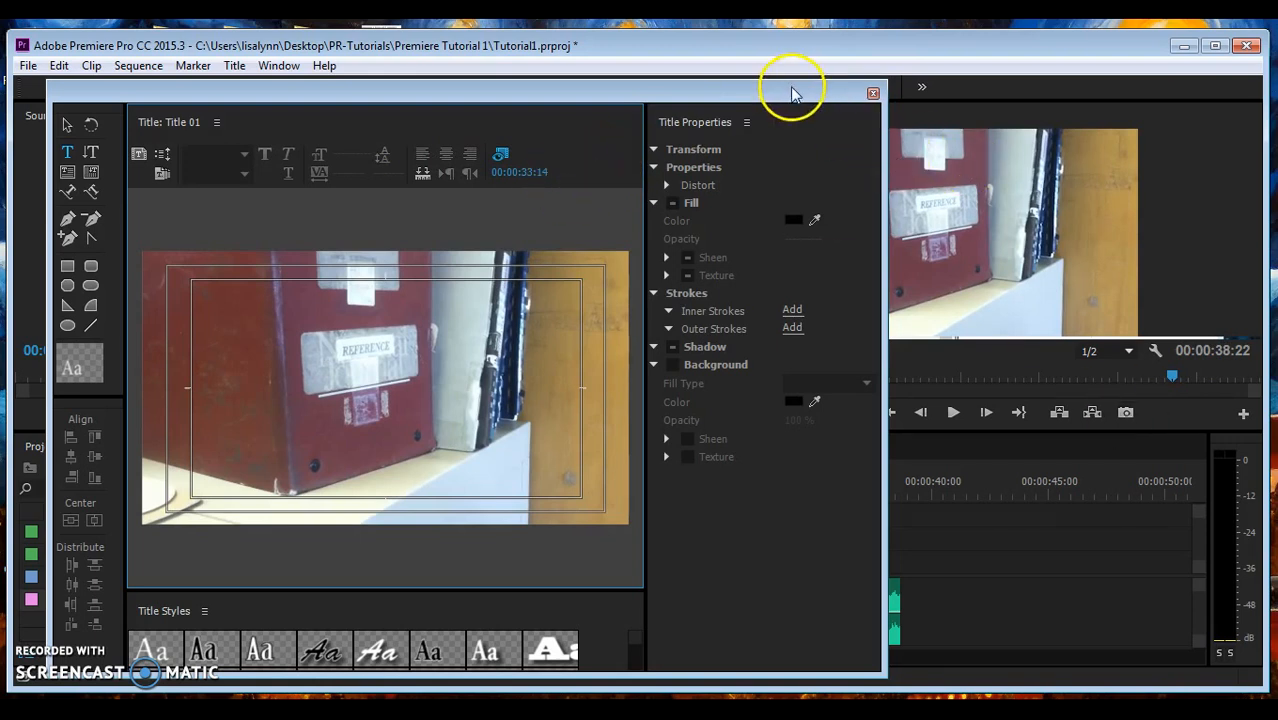
left_click_drag(791, 93, 680, 96)
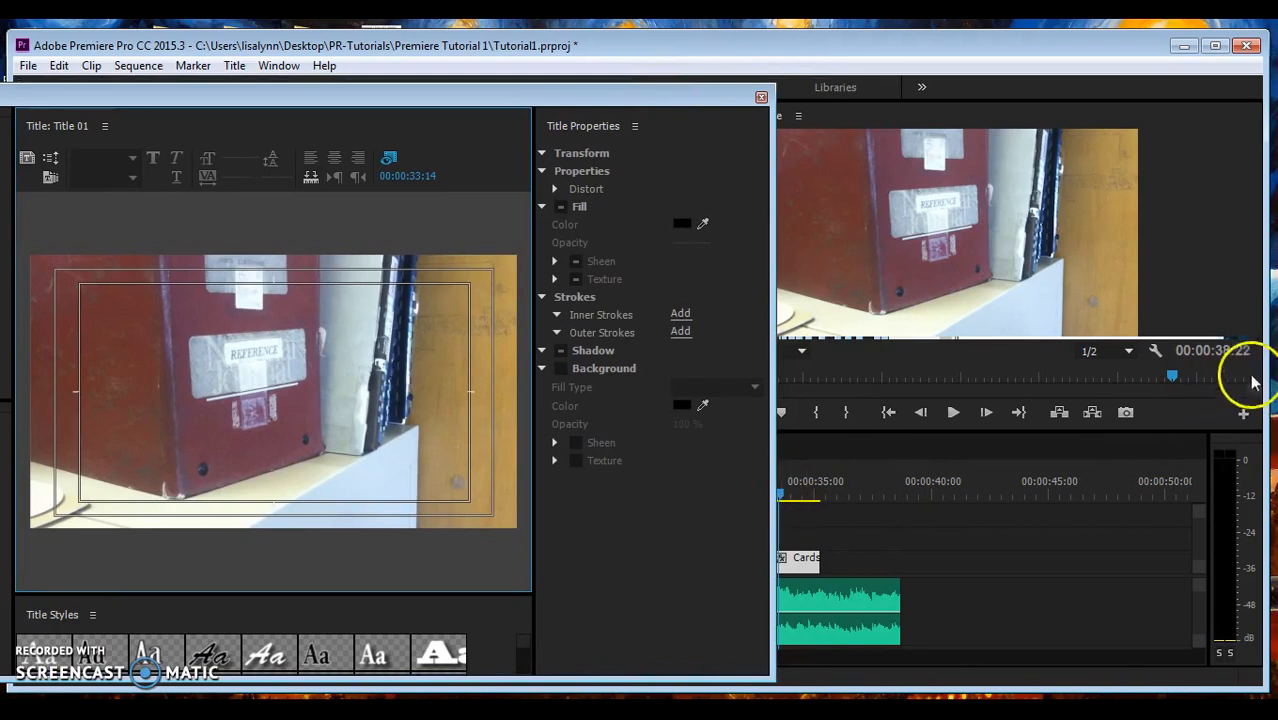
left_click_drag(1170, 376, 848, 383)
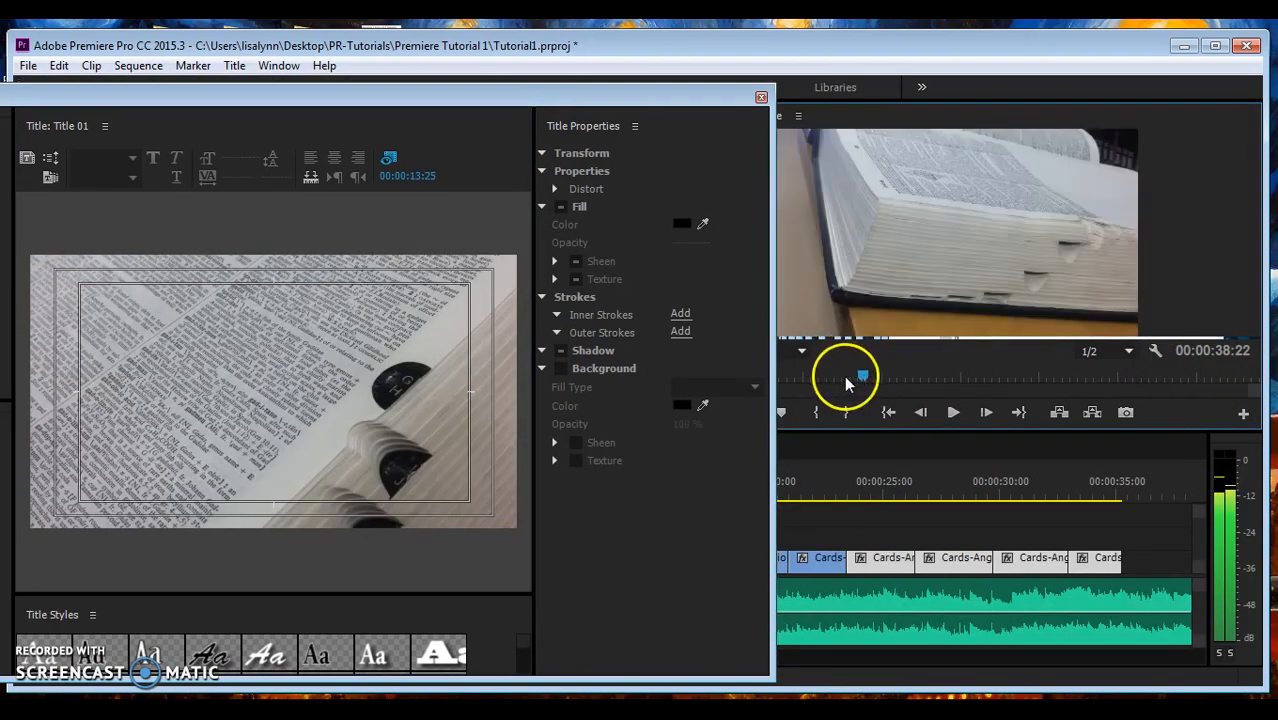
left_click(562, 308)
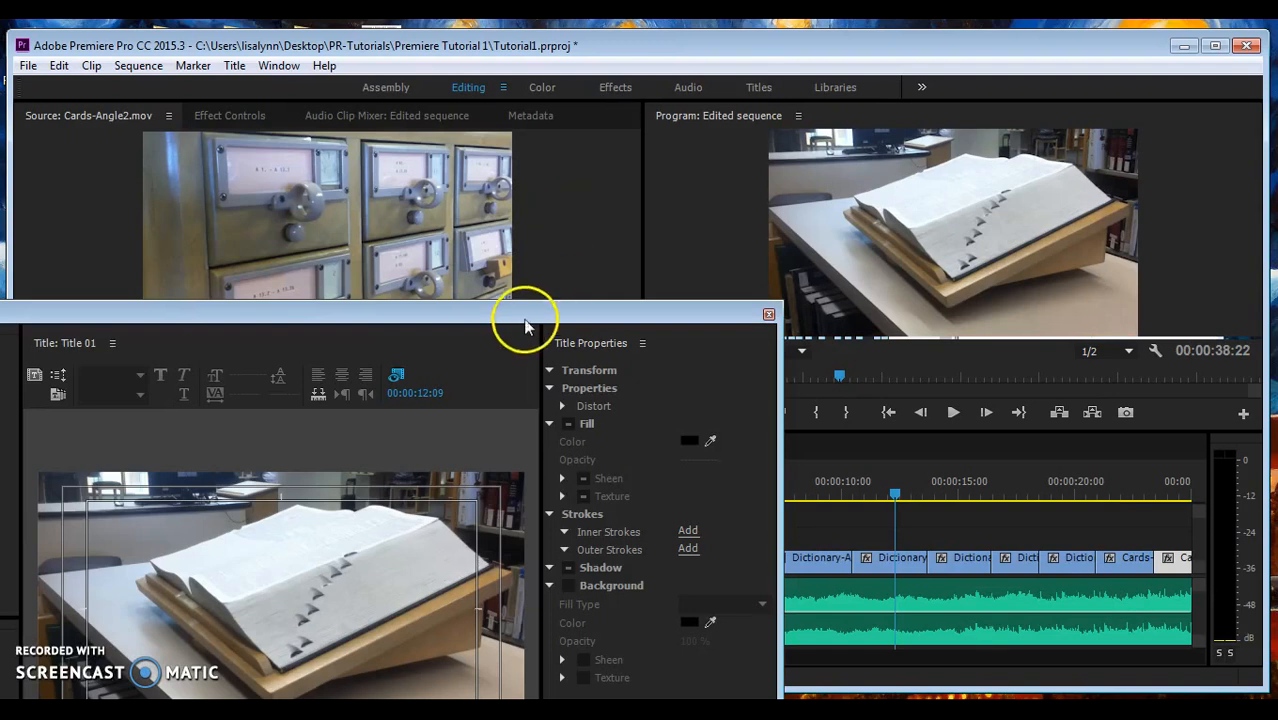
left_click_drag(524, 318, 650, 48)
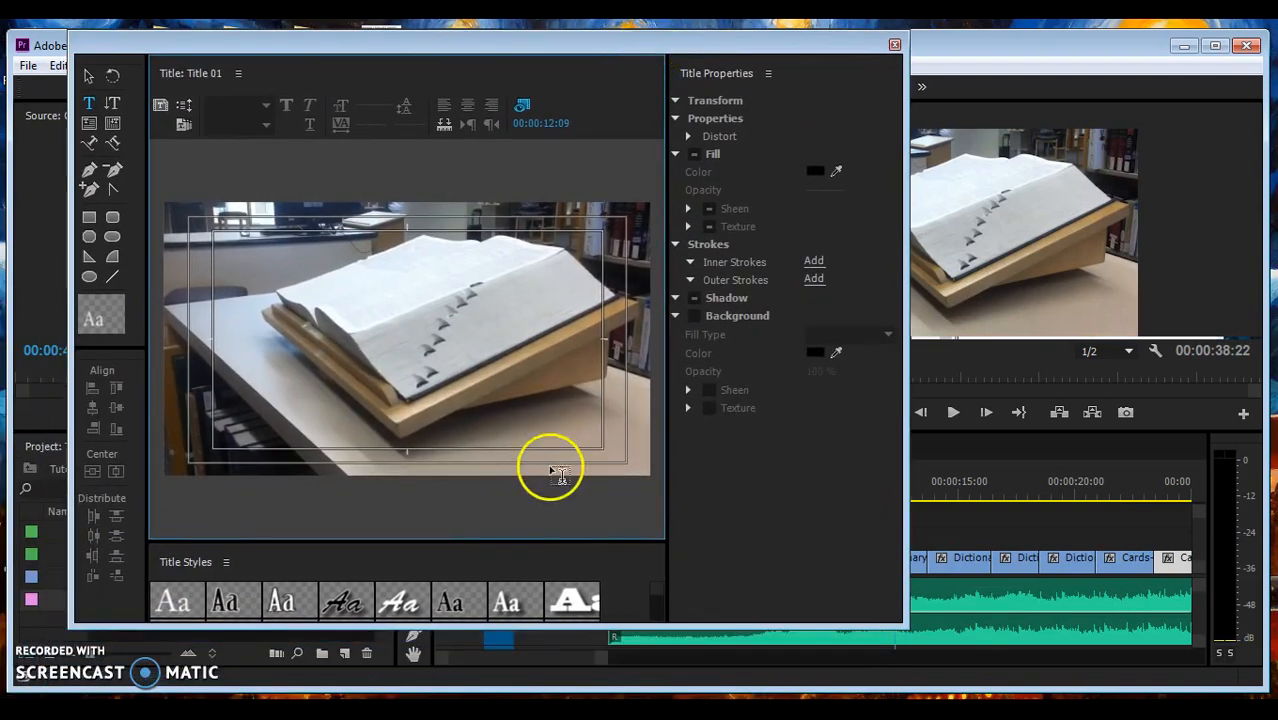
left_click(391, 568)
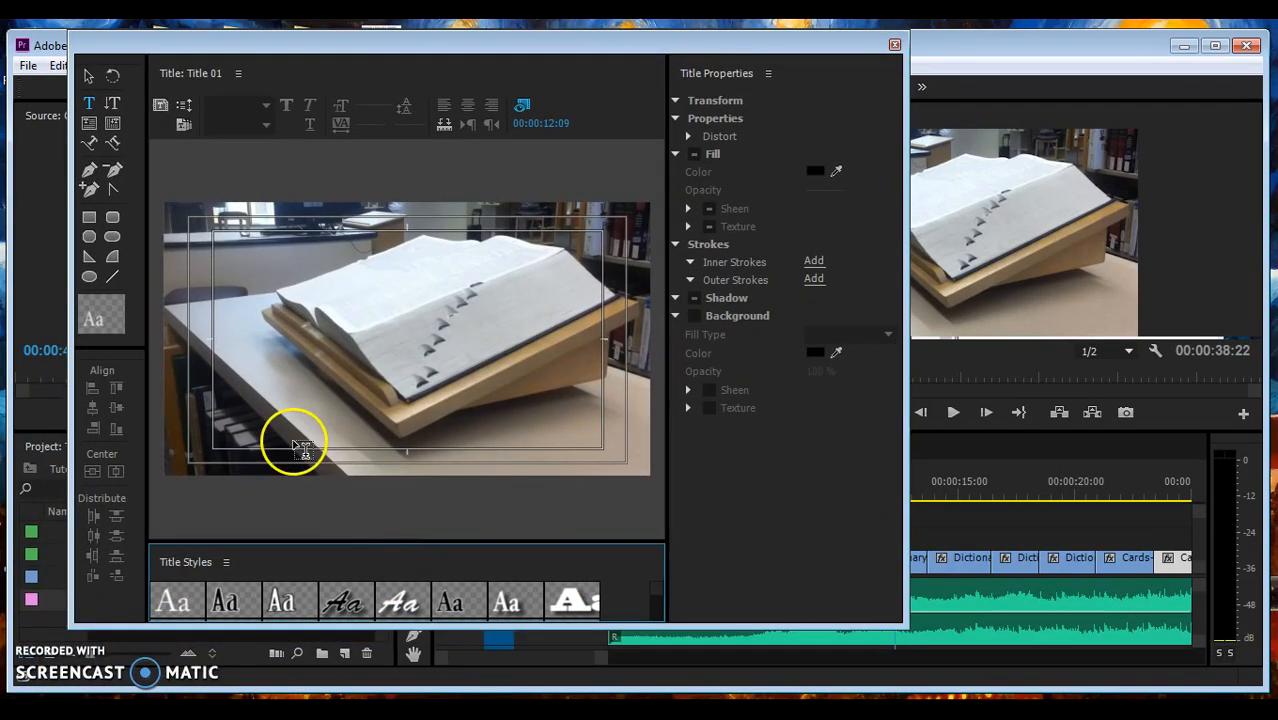
left_click_drag(673, 45, 710, 48)
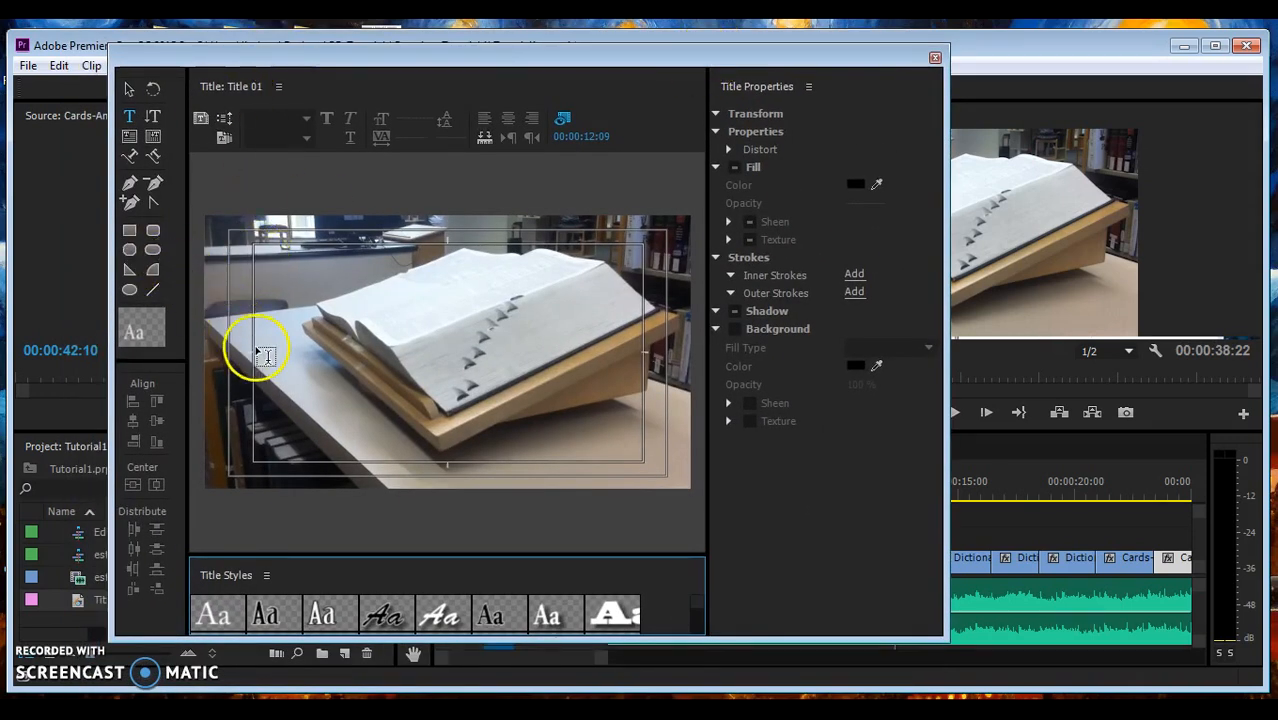
left_click(597, 136)
mouse_move(597, 136)
left_mouse_down()
mouse_move(354, 180)
mouse_move(596, 140)
left_mouse_up()
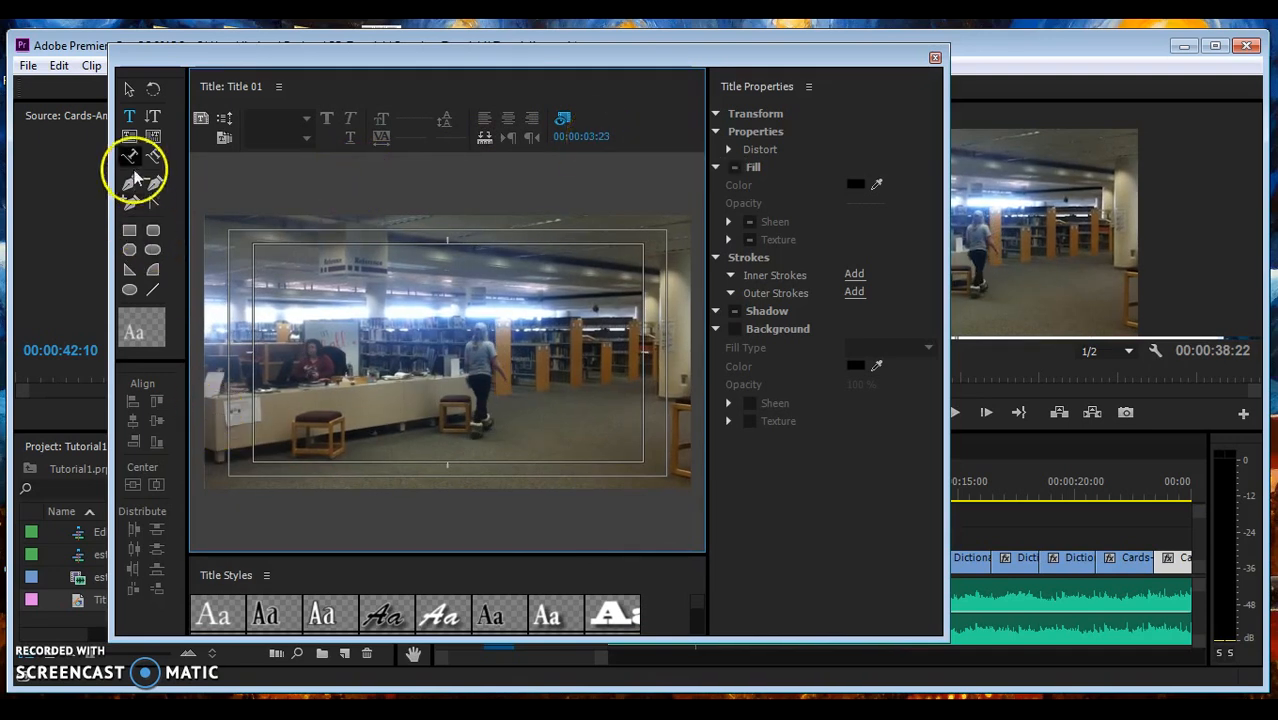
- Type 'Terrell Library' and 'Reference Section' as two title lines, then select all the text
left_click(129, 118)
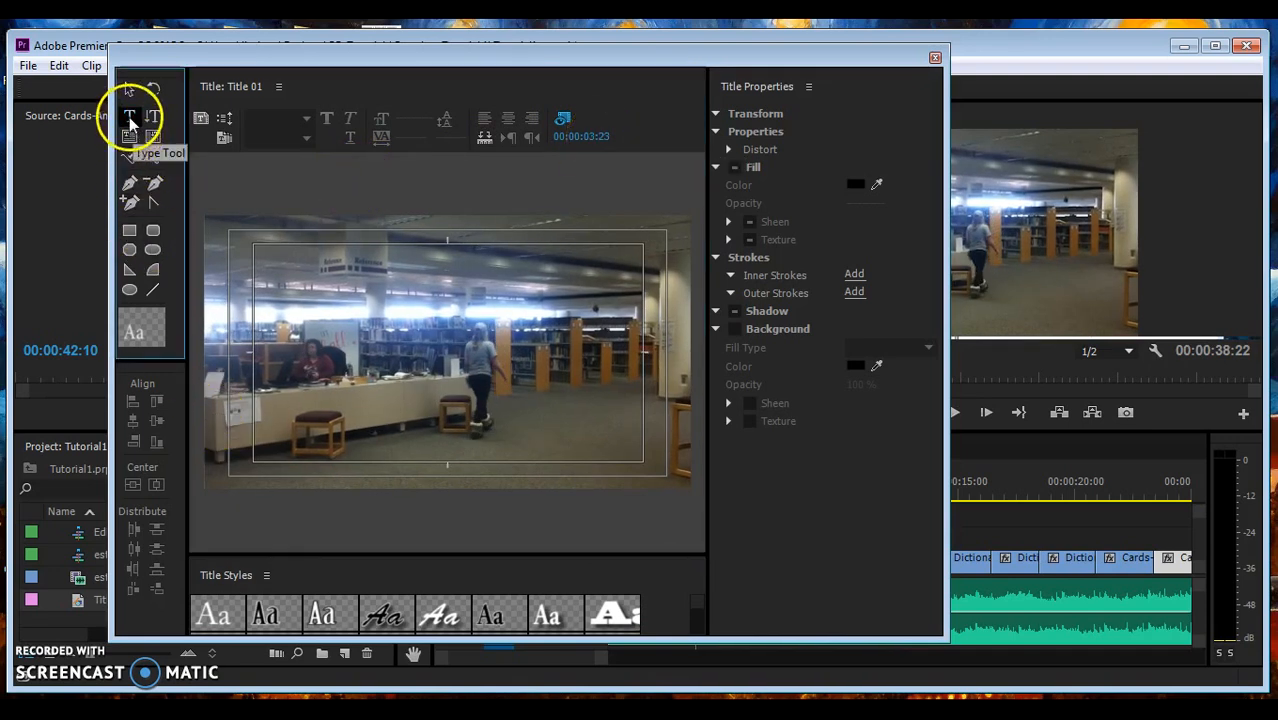
left_click(298, 360)
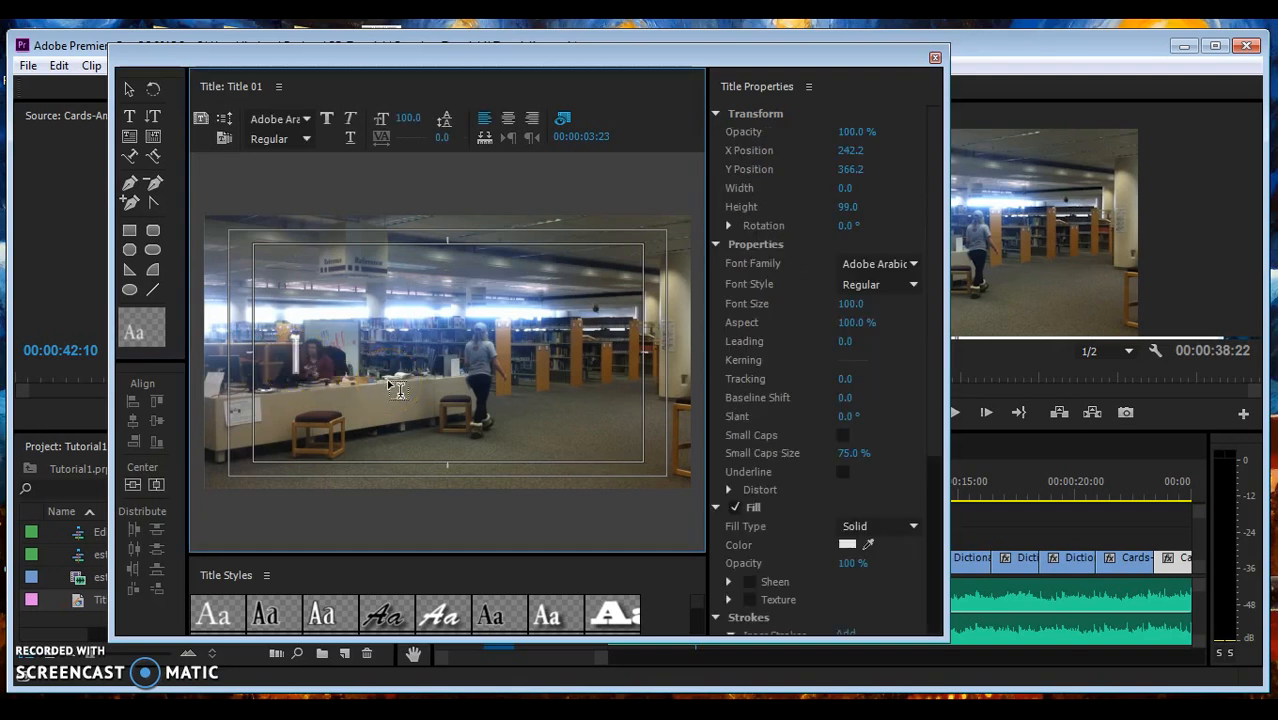
type("Terrell Ki")
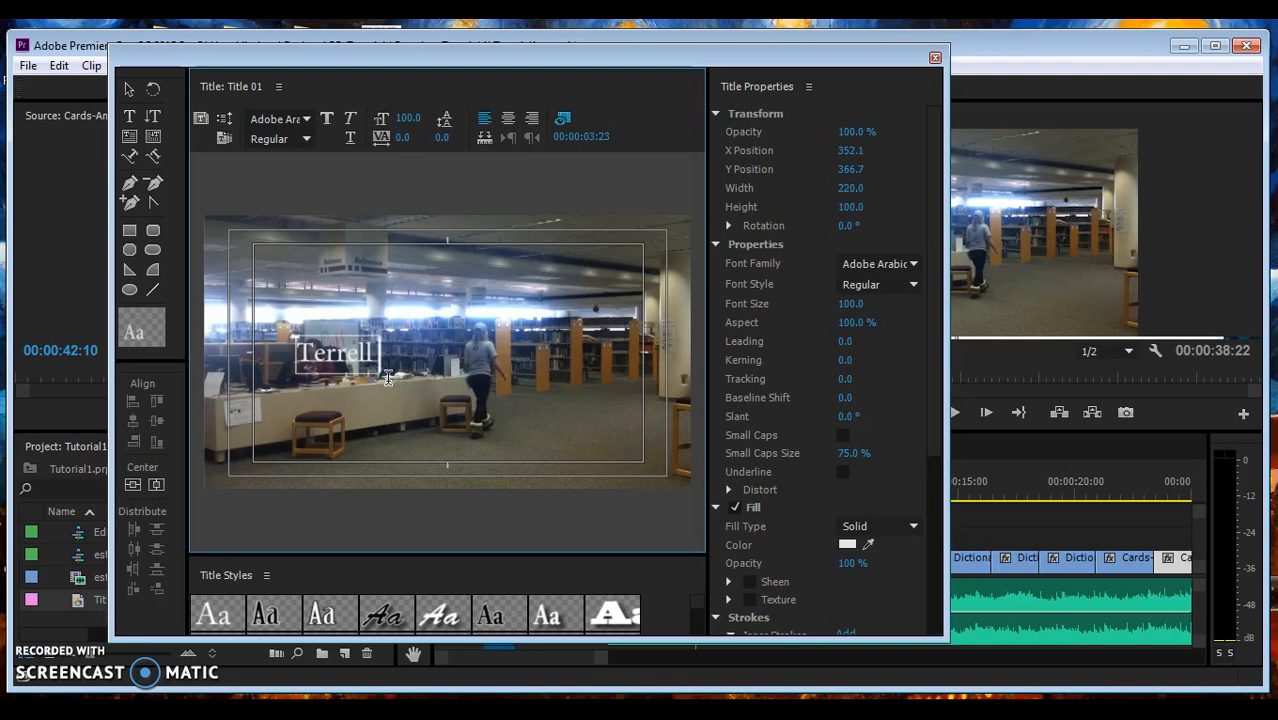
key("BackSpace")
key("BackSpace")
type("Library")
key("BackSpace")
key("BackSpace")
type("ary")
key("Return")
type("Referen")
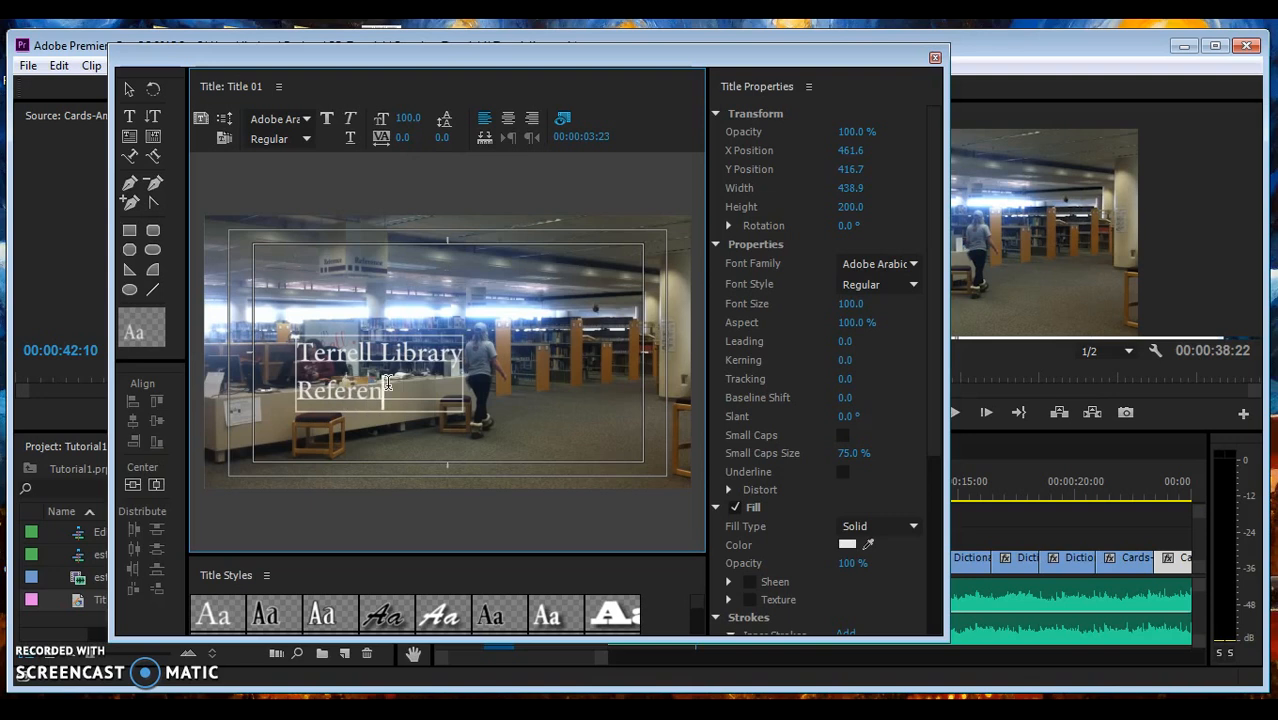
type("ce Section")
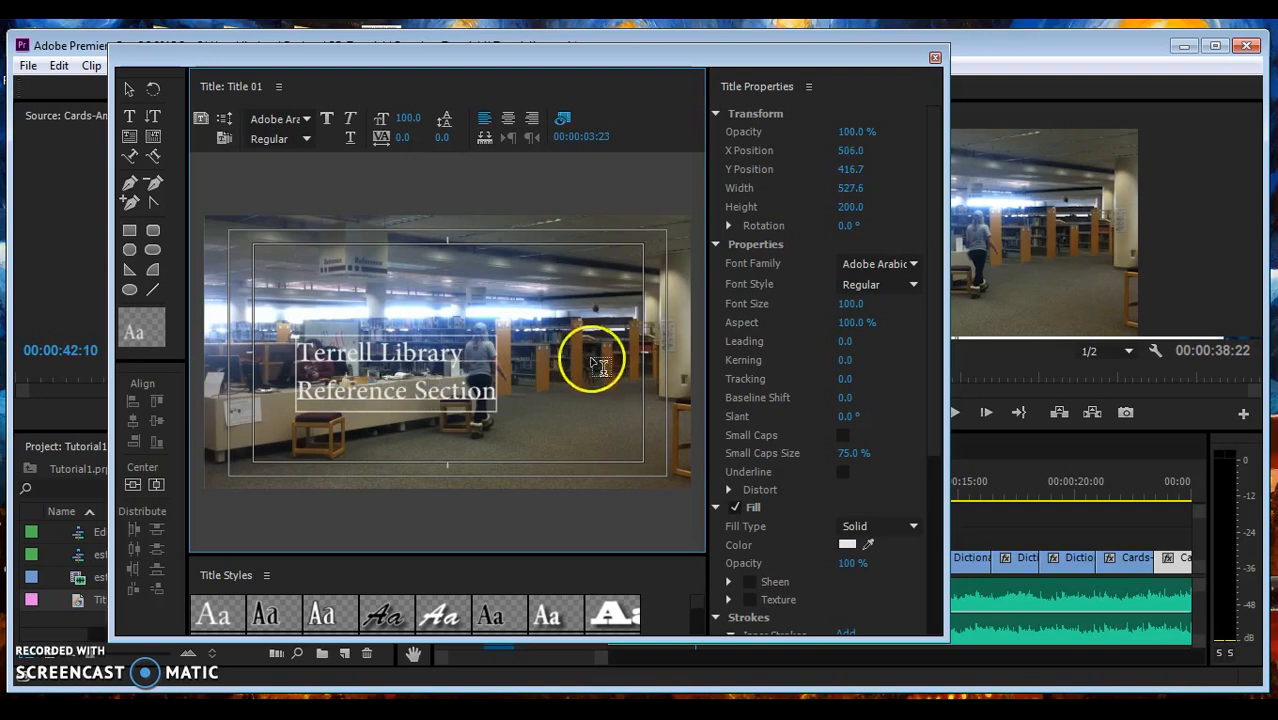
left_click_drag(487, 393, 292, 350)
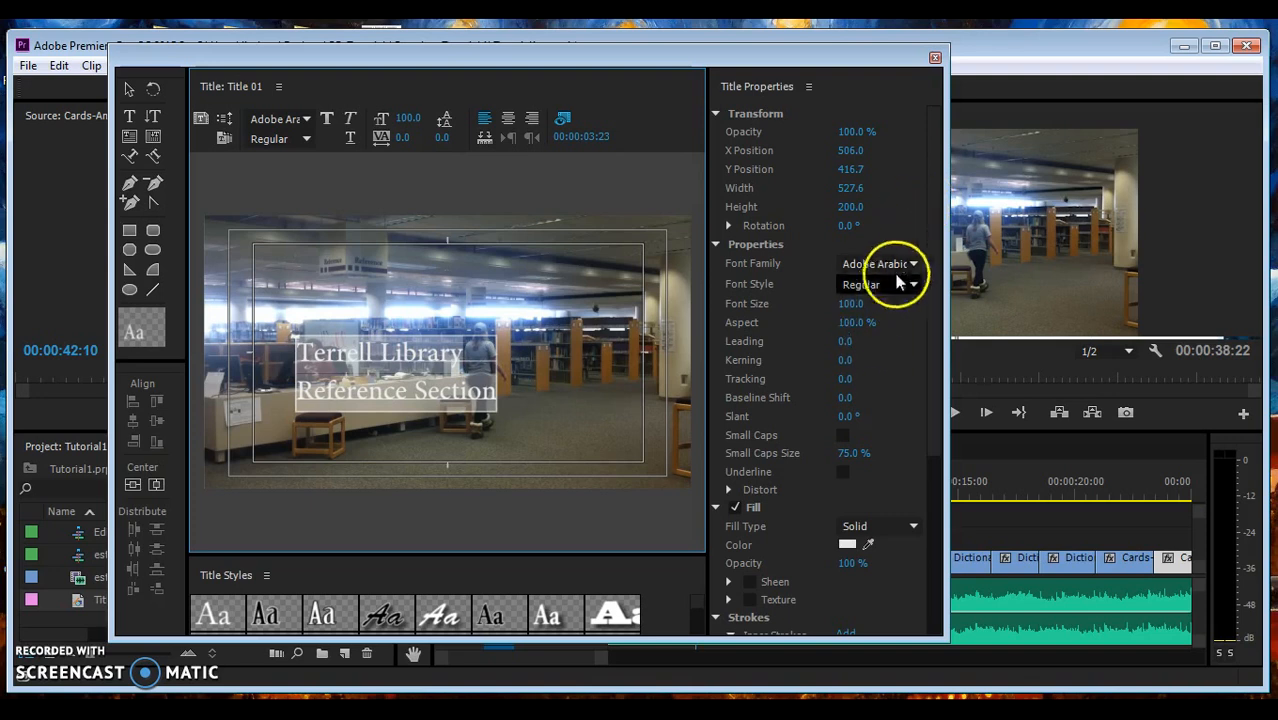
- Set the title text to Gisha Bold, centre-aligned and centred in the frame
left_click(306, 120)
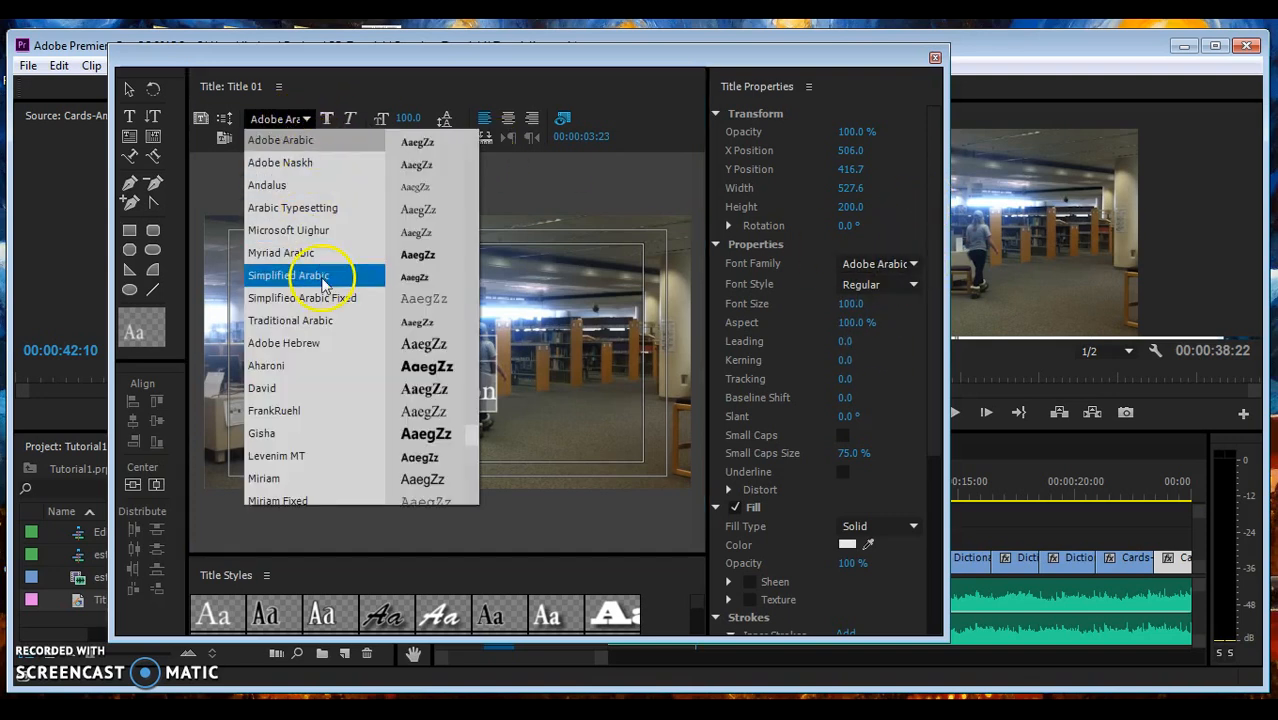
left_click(296, 433)
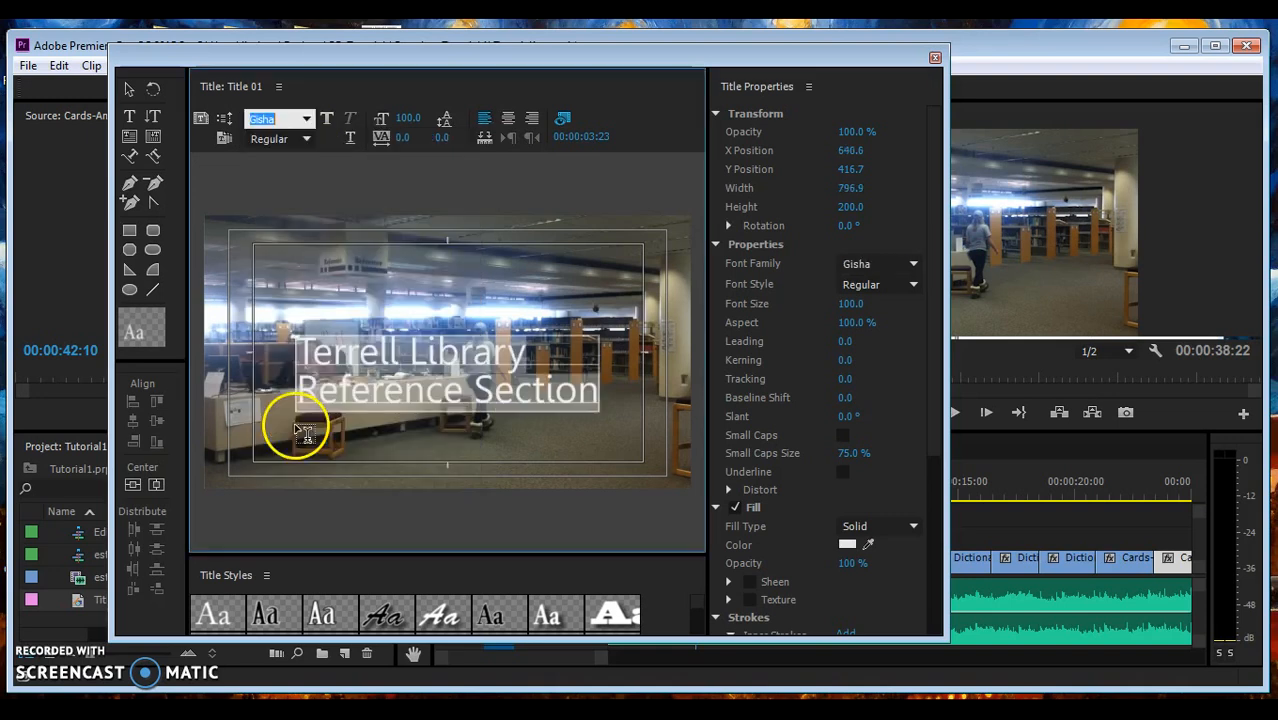
left_click(326, 119)
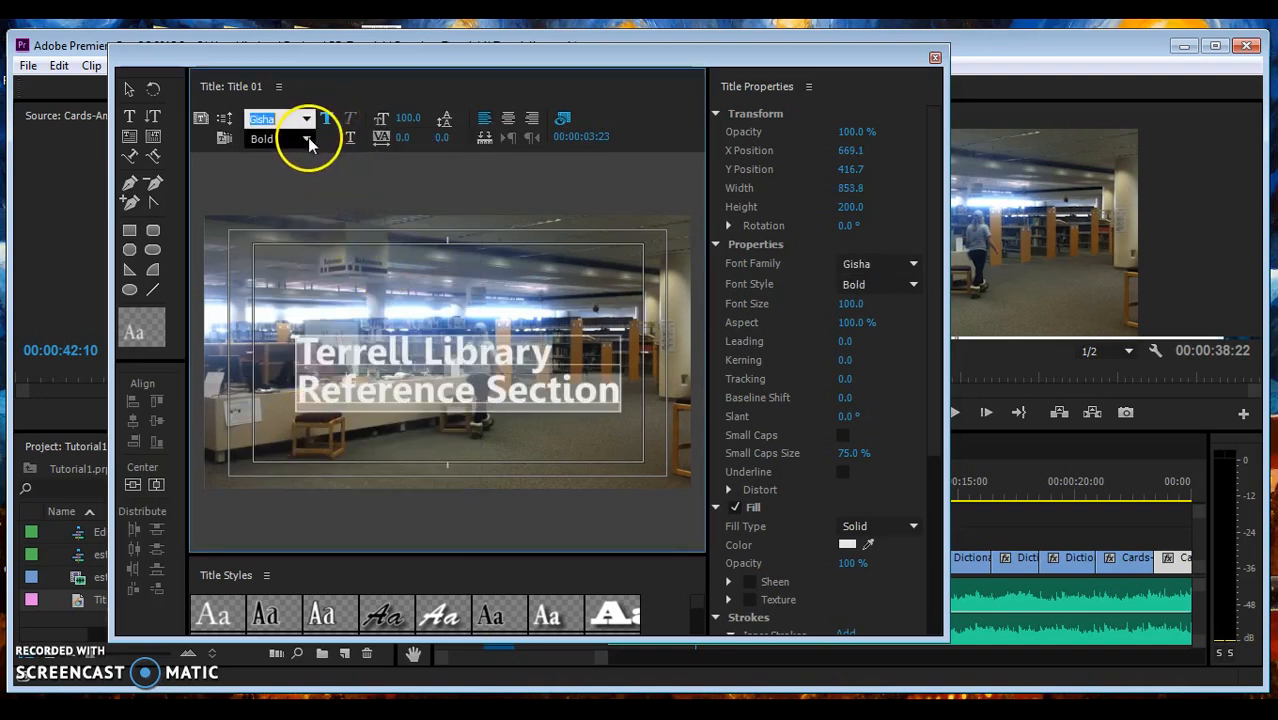
left_click(508, 119)
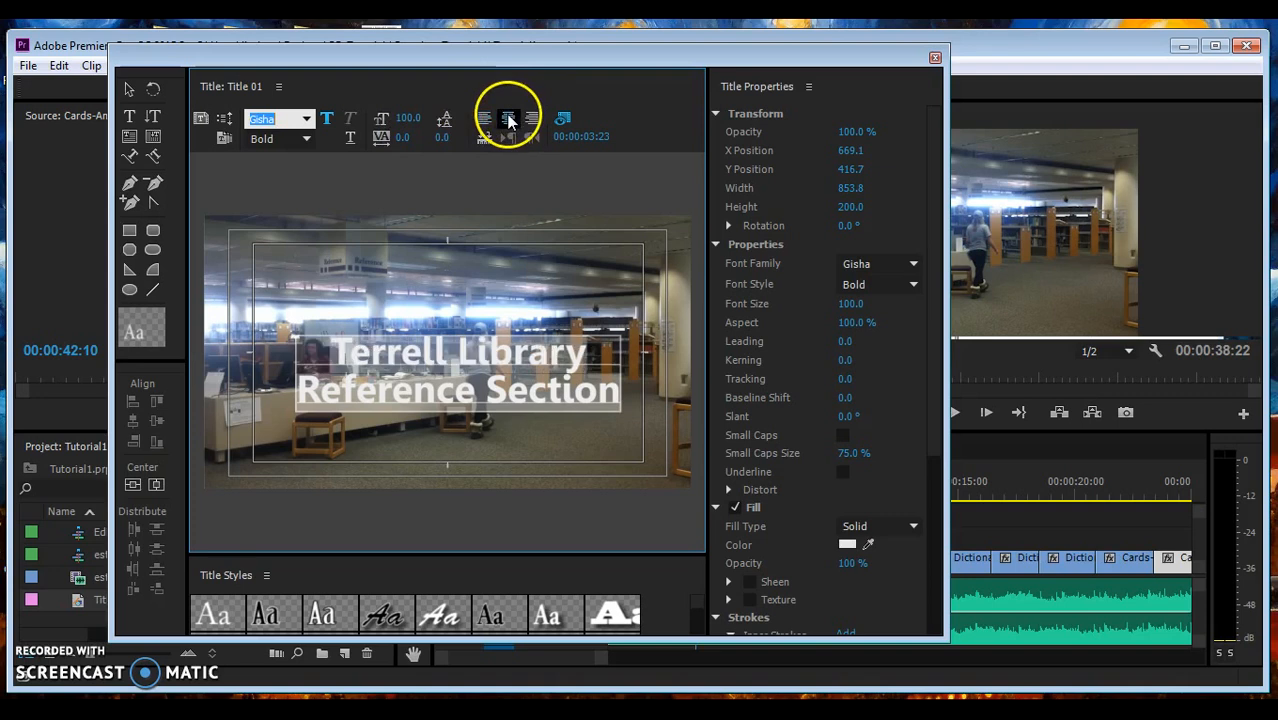
left_click(133, 484)
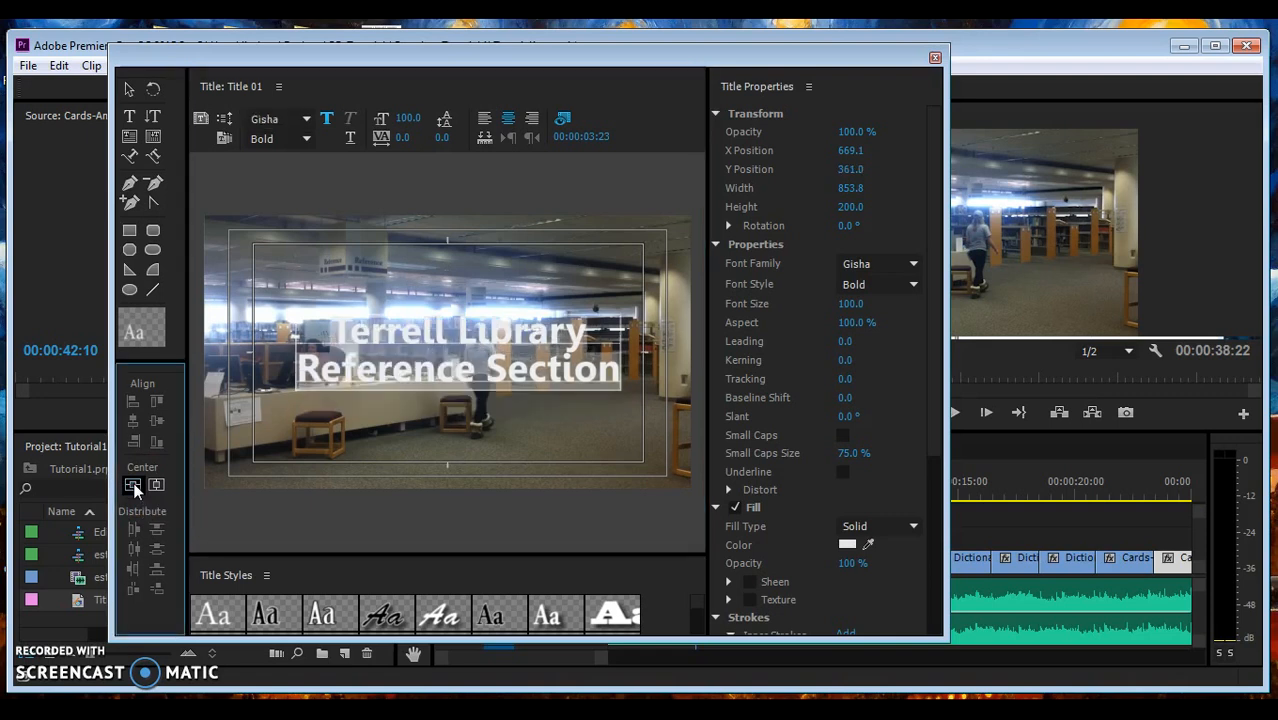
left_click(156, 484)
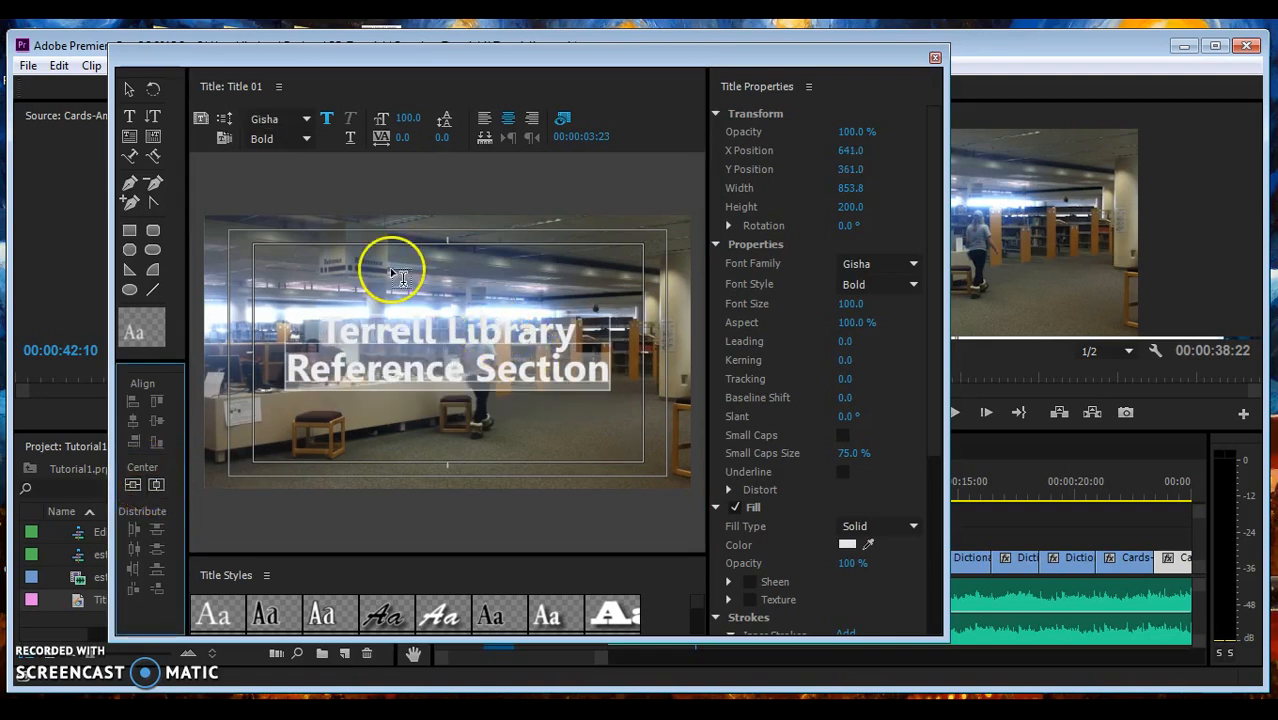
- Move the title text box down into the lower part of the frame, Y 487.3
left_click(128, 88)
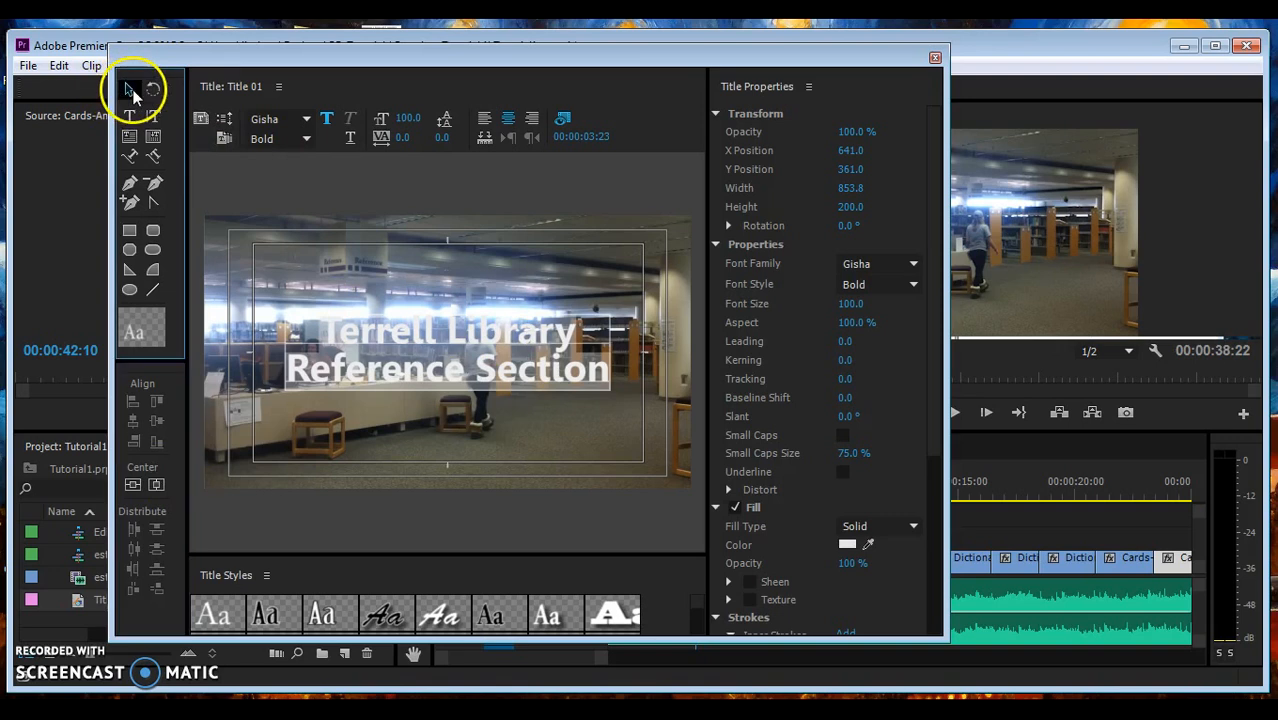
left_click(500, 328)
left_click_drag(505, 330, 507, 380)
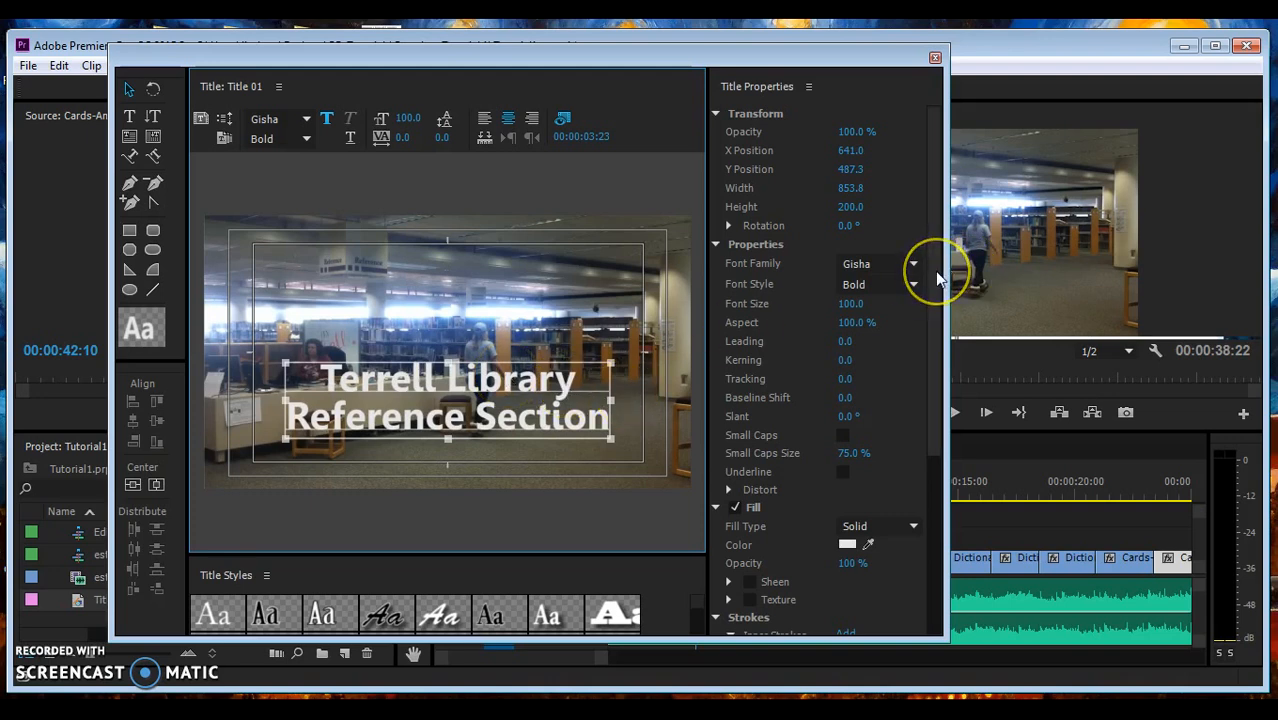
- Set the title font size to 118, add a drop shadow, and close the Titler
left_click(411, 119)
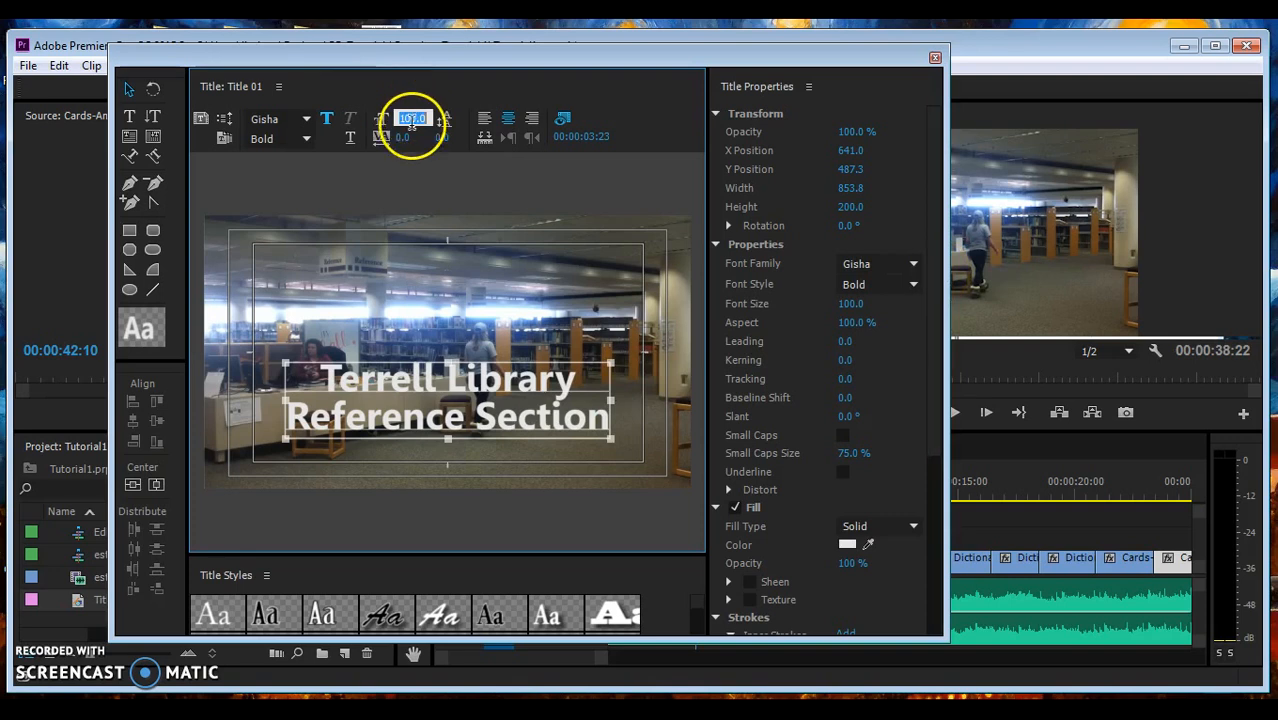
left_click(410, 148)
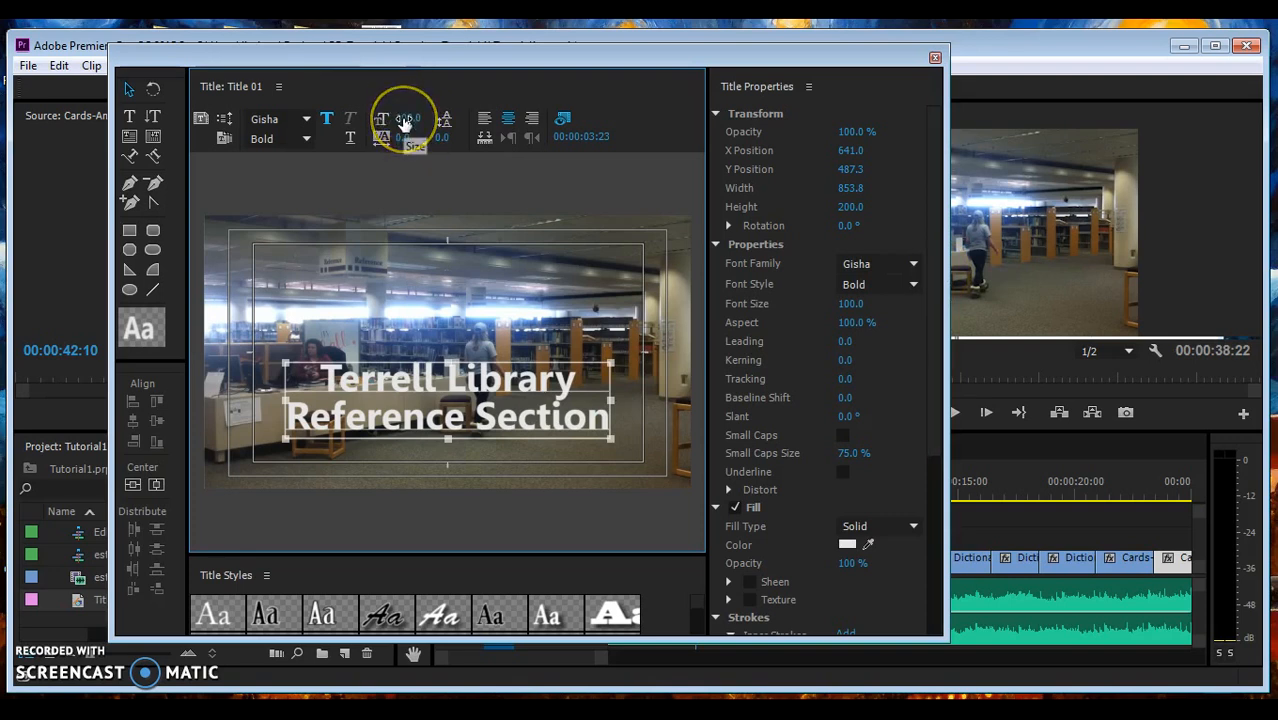
left_click_drag(405, 122, 423, 122)
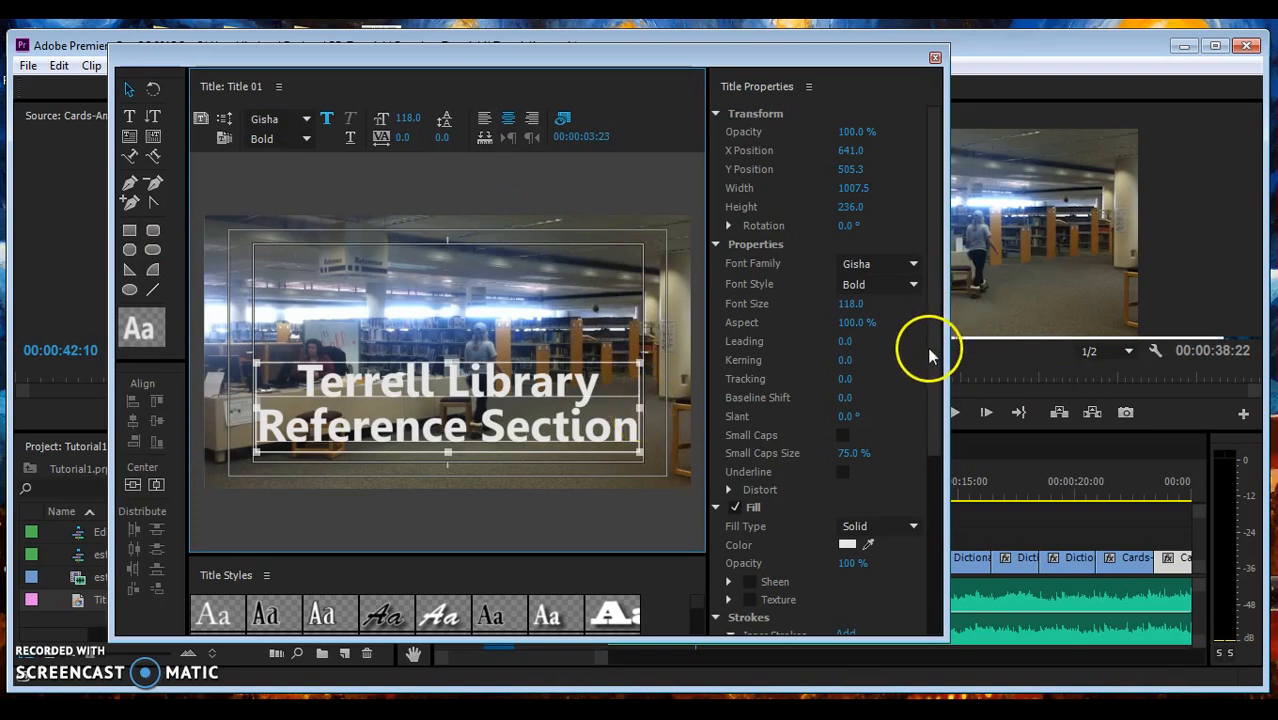
left_click_drag(931, 343, 943, 515)
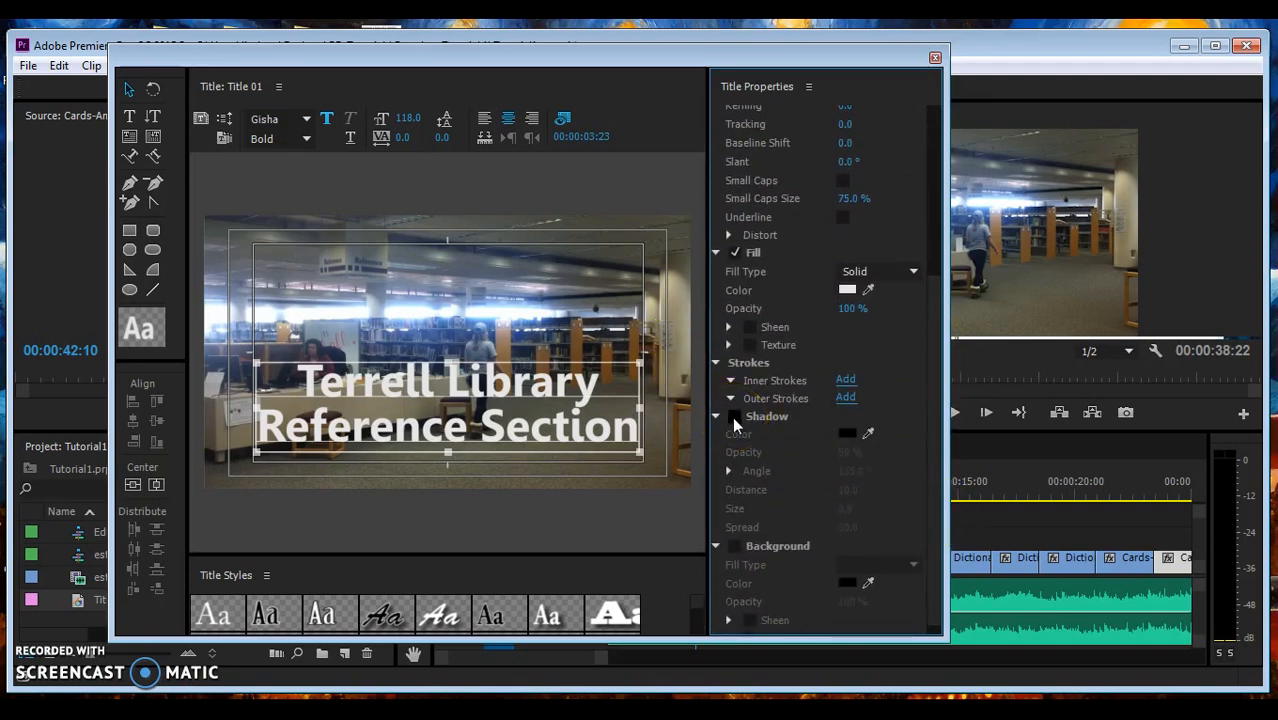
left_click(734, 416)
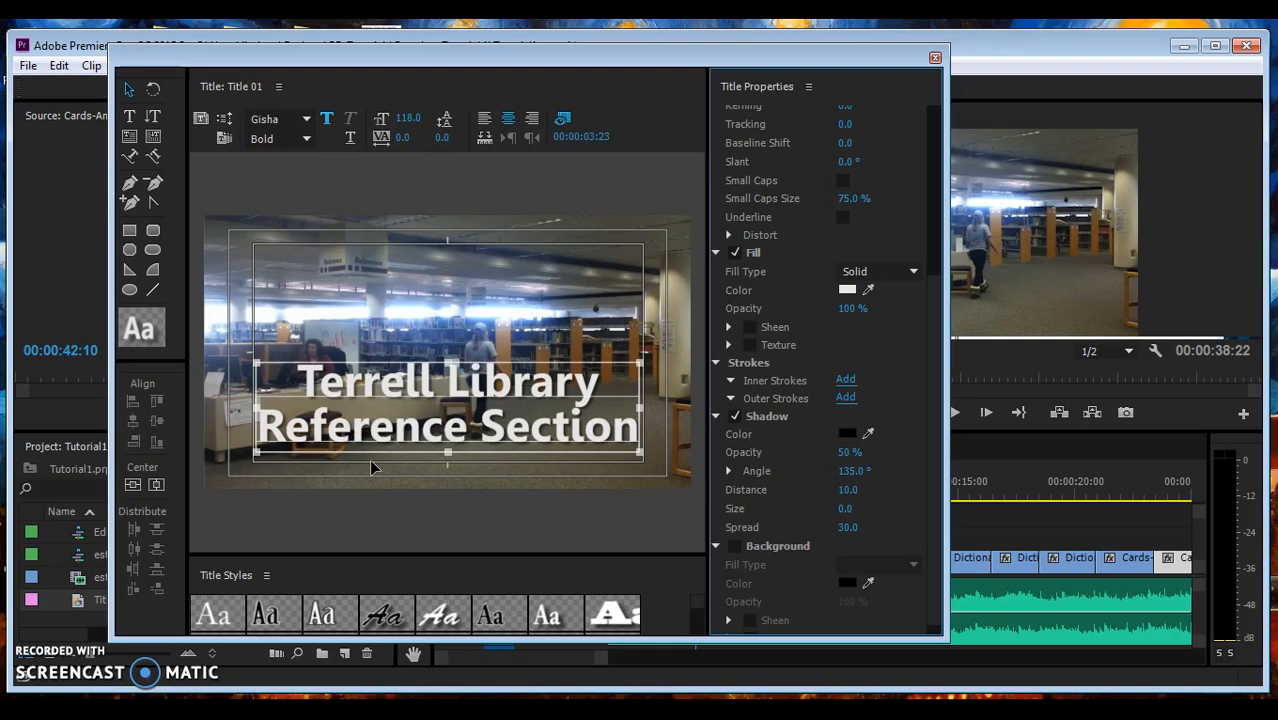
left_click(936, 59)
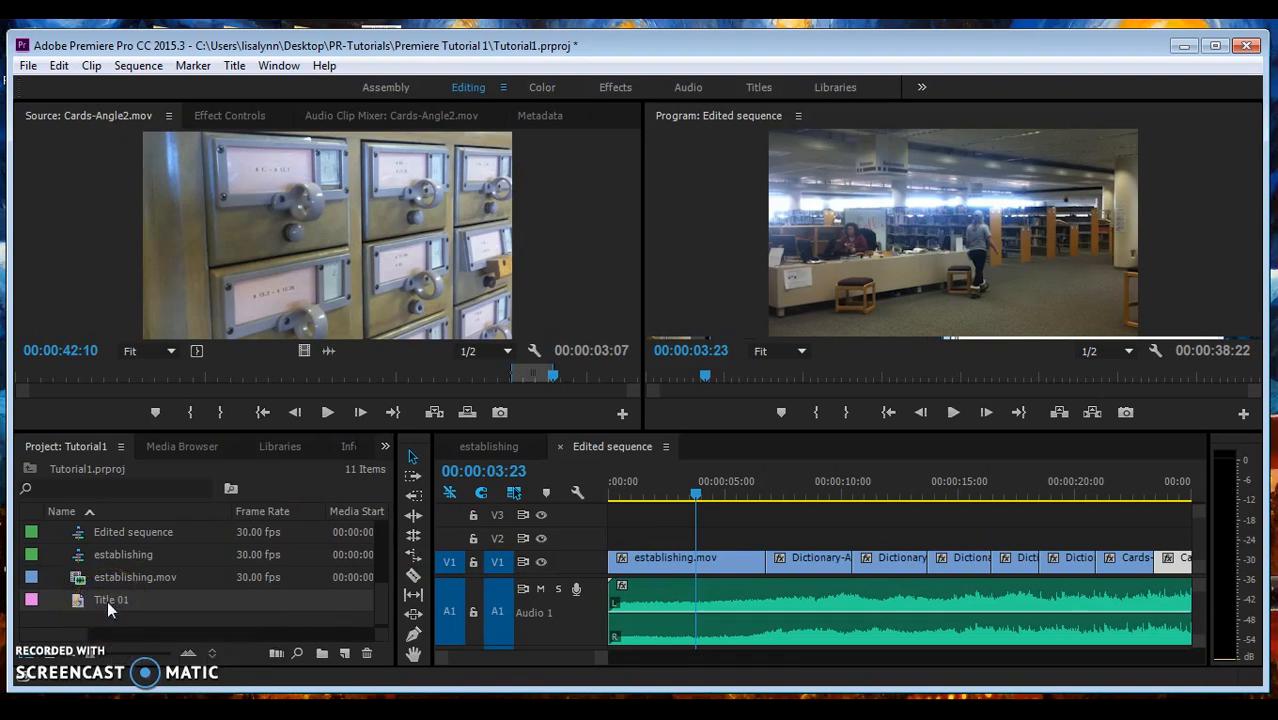
- Place Title 01 on V2 above establishing.mov and extend it to end with that clip
left_click_drag(109, 605, 646, 537)
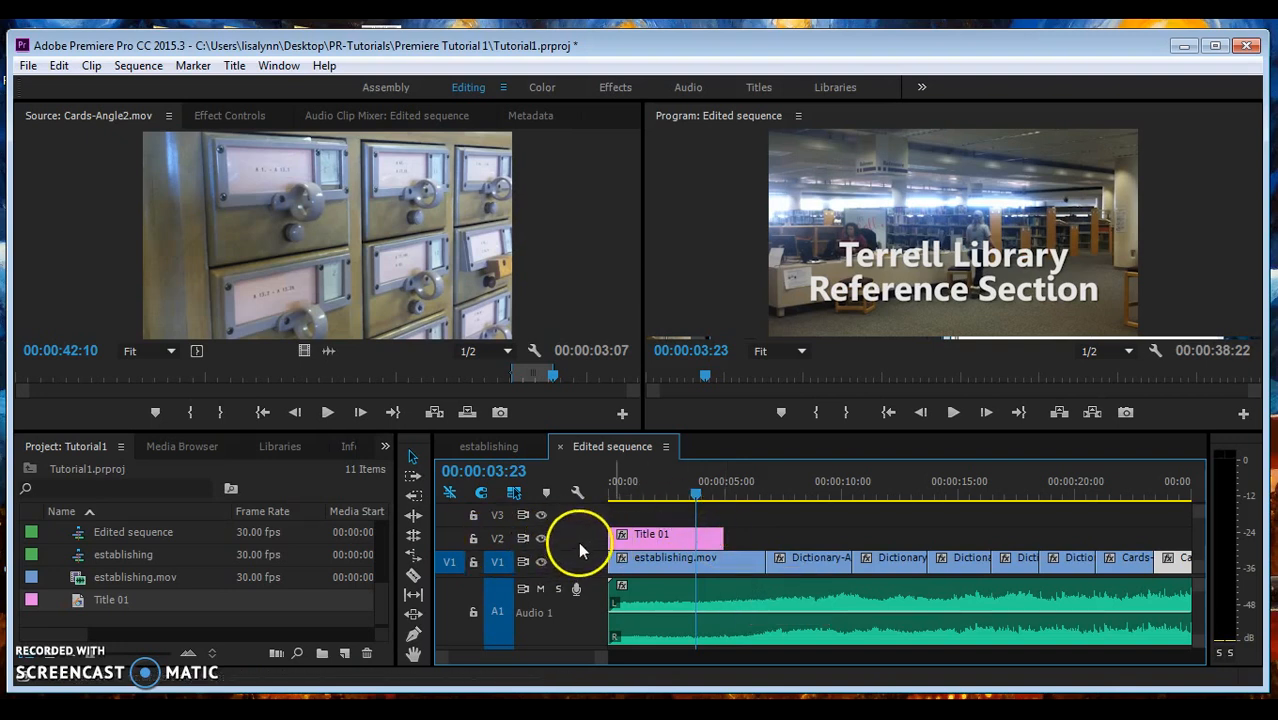
left_click(541, 538)
left_click(541, 539)
left_click(541, 539)
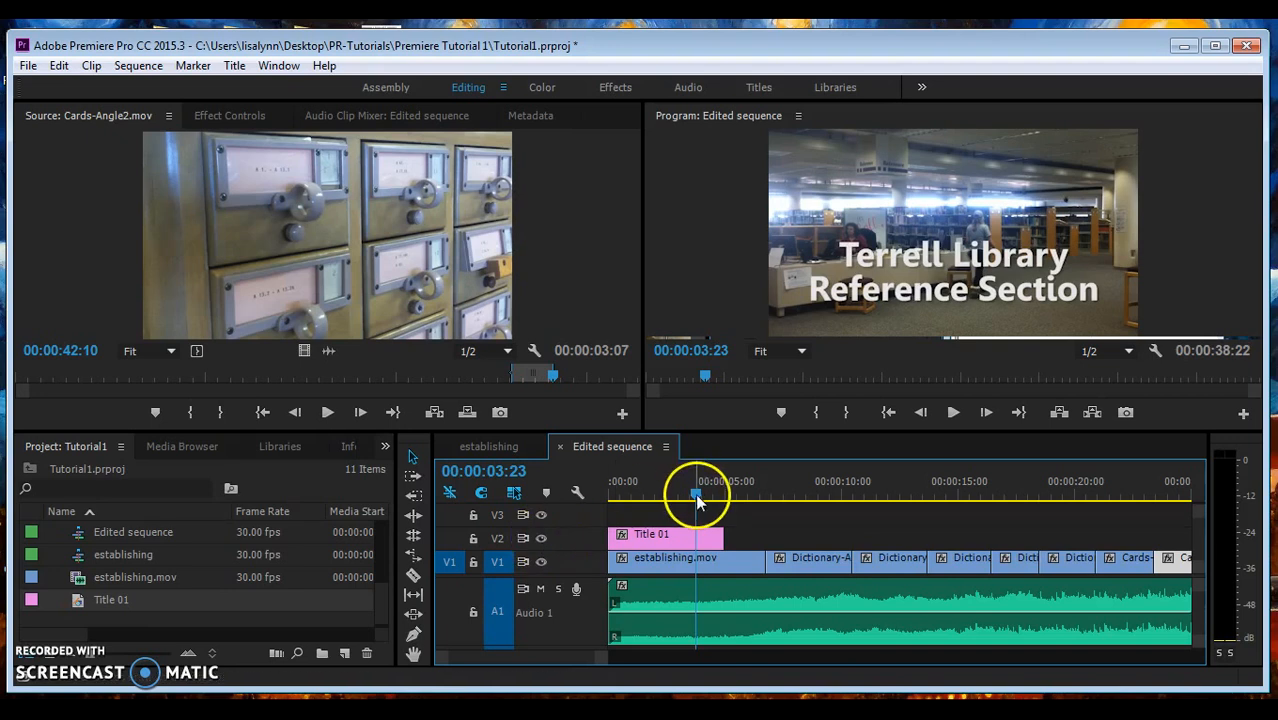
left_click_drag(720, 532, 762, 531)
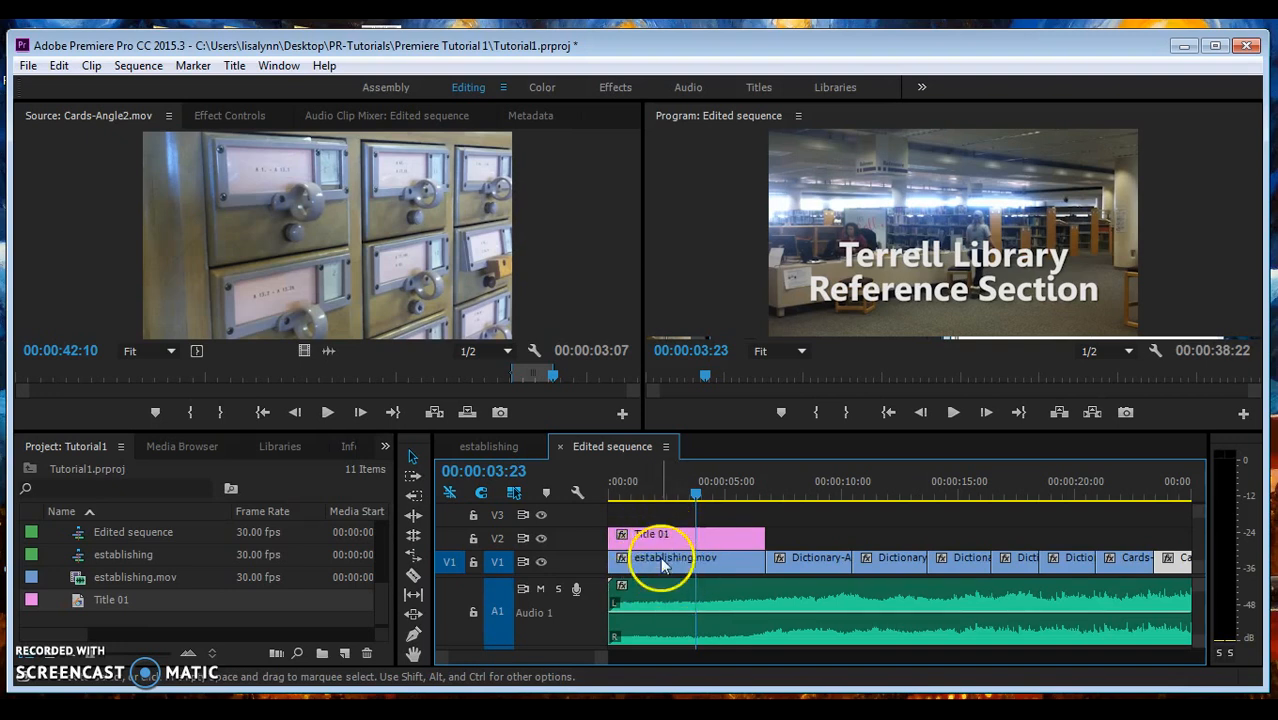
left_click_drag(693, 492, 668, 492)
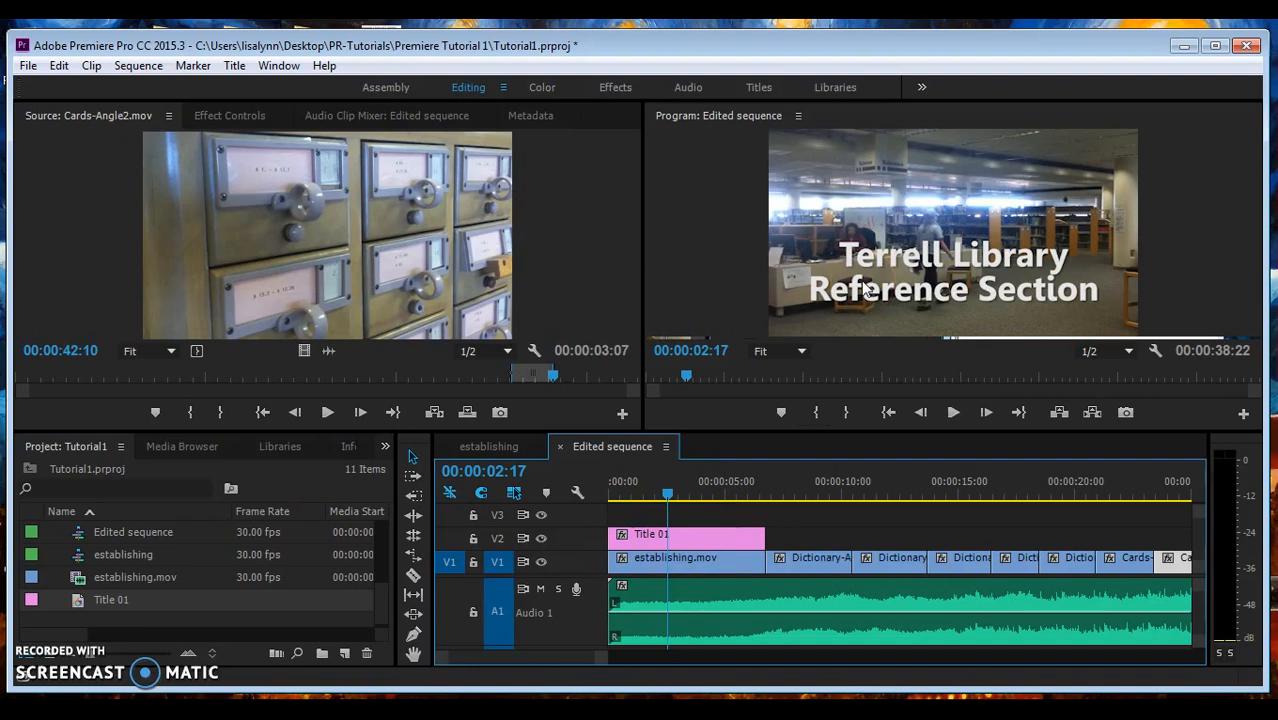
- Create a new default still title named Title 02
left_click(236, 66)
mouse_move(245, 115)
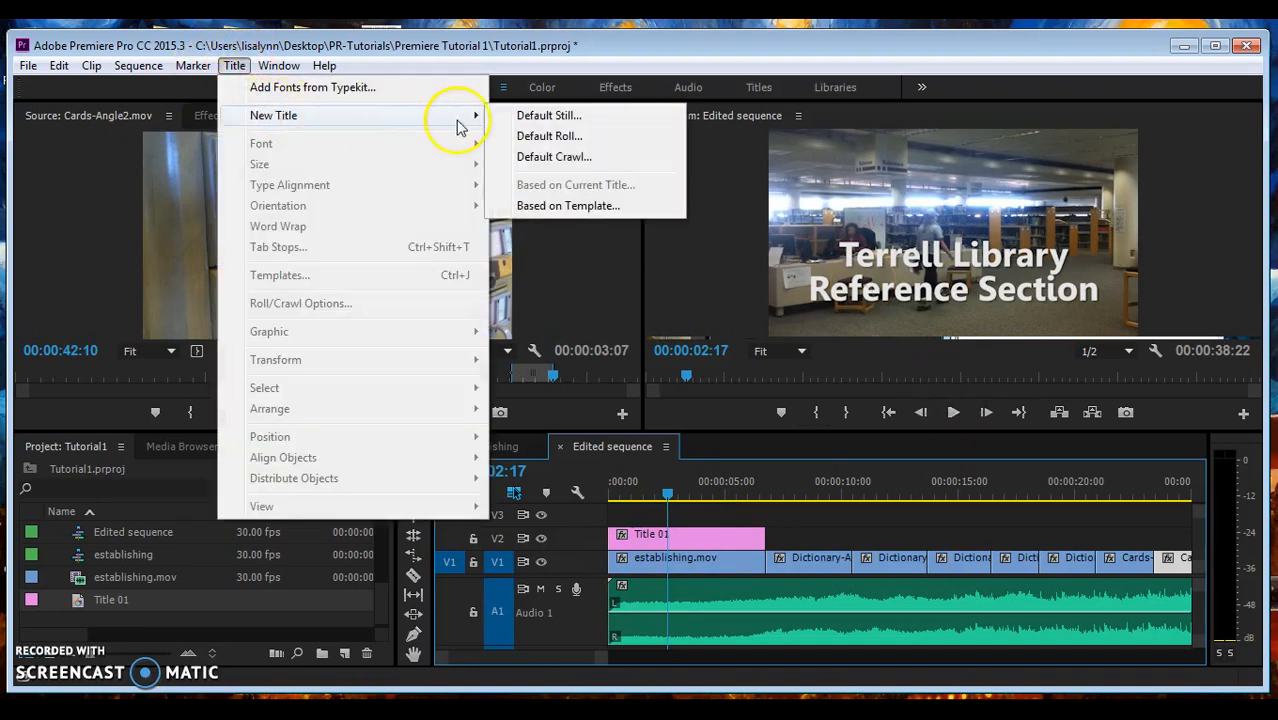
left_click(528, 118)
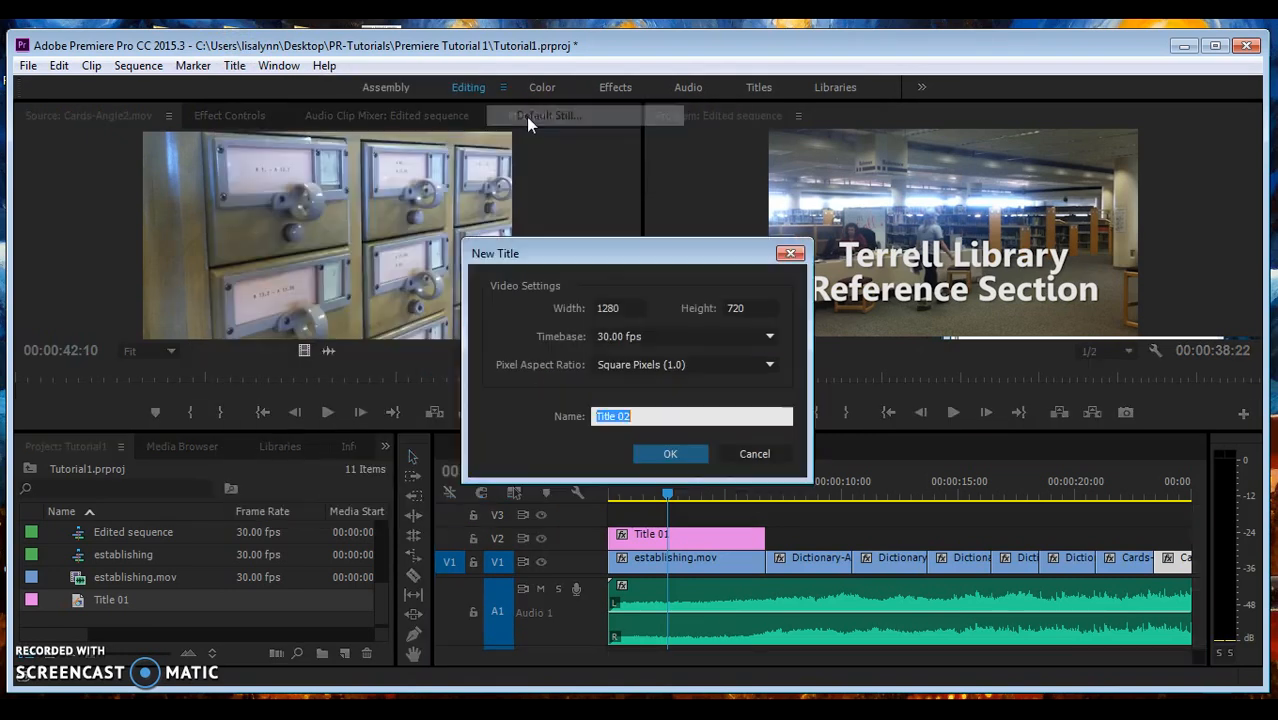
left_click(657, 450)
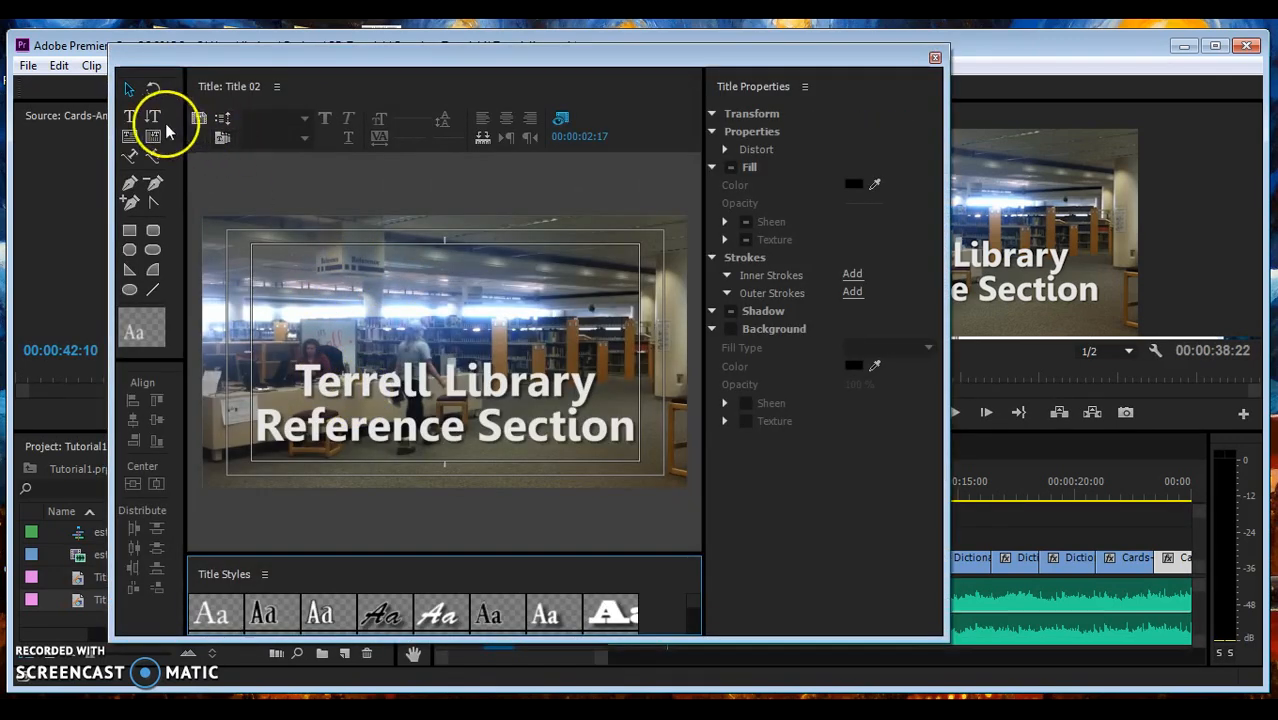
- Show the blank title over the library footage at 00:00:24:15
left_click(365, 382)
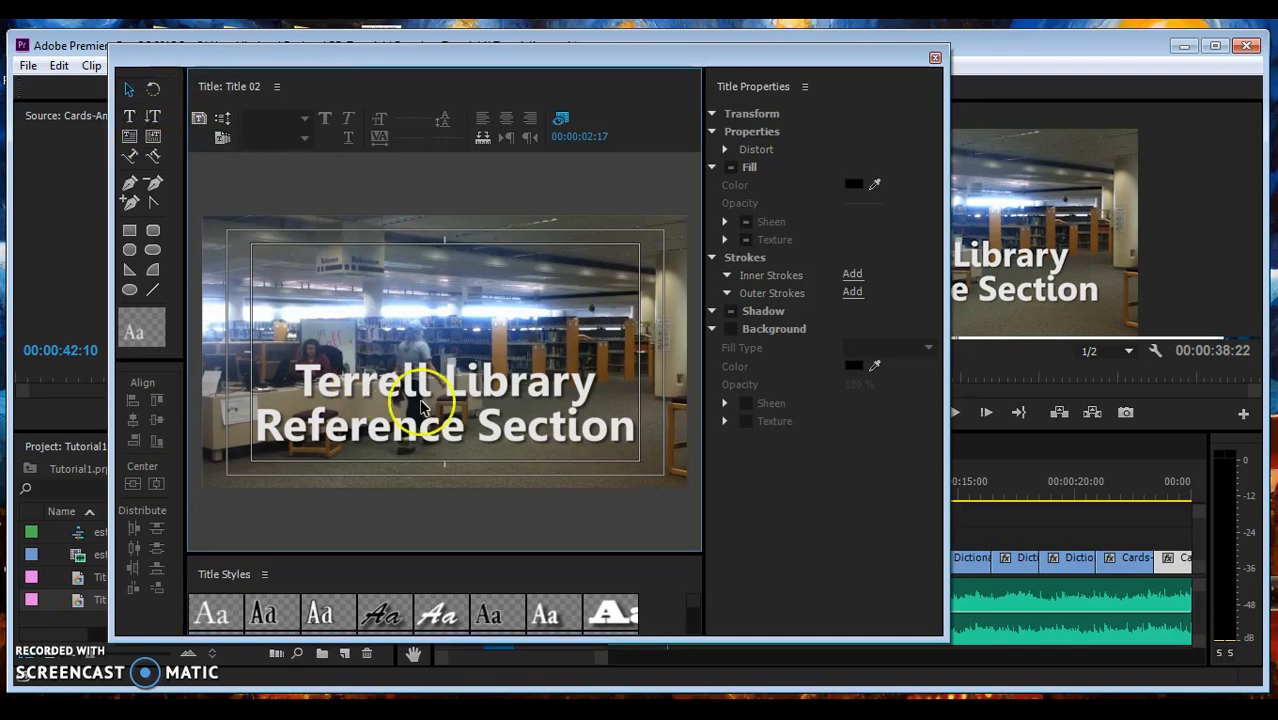
left_click(197, 120)
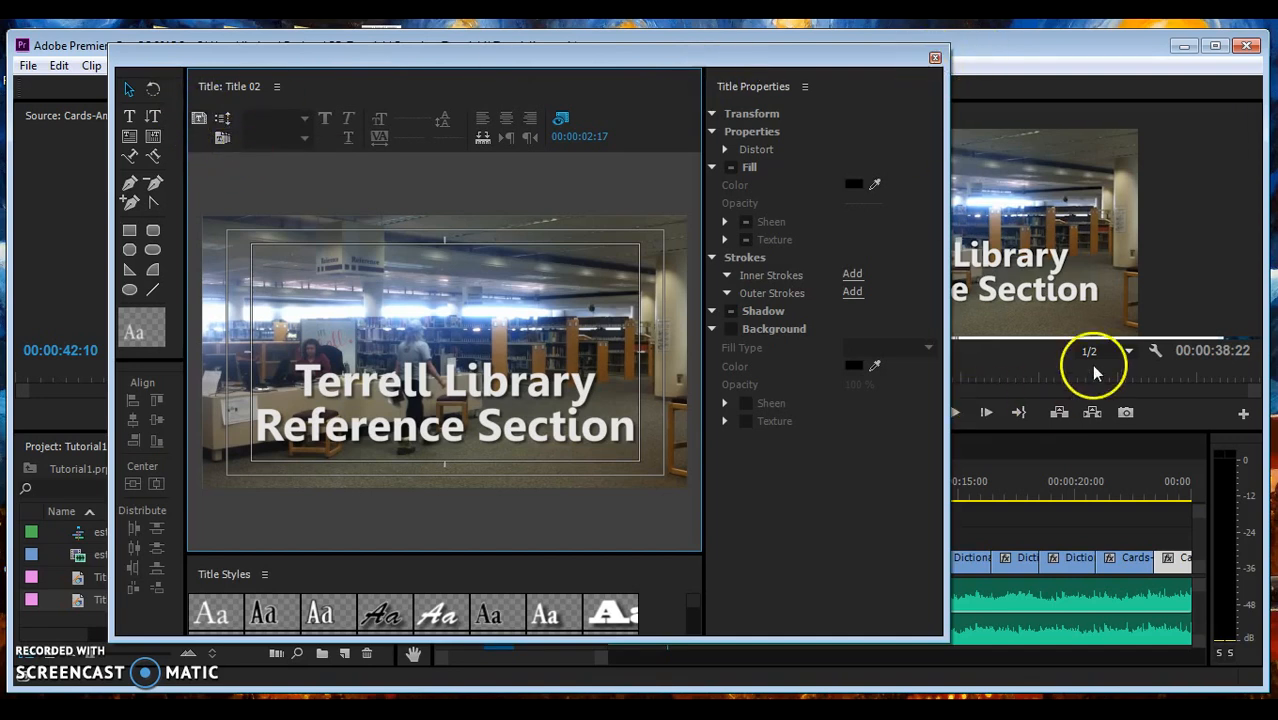
left_click(1068, 494)
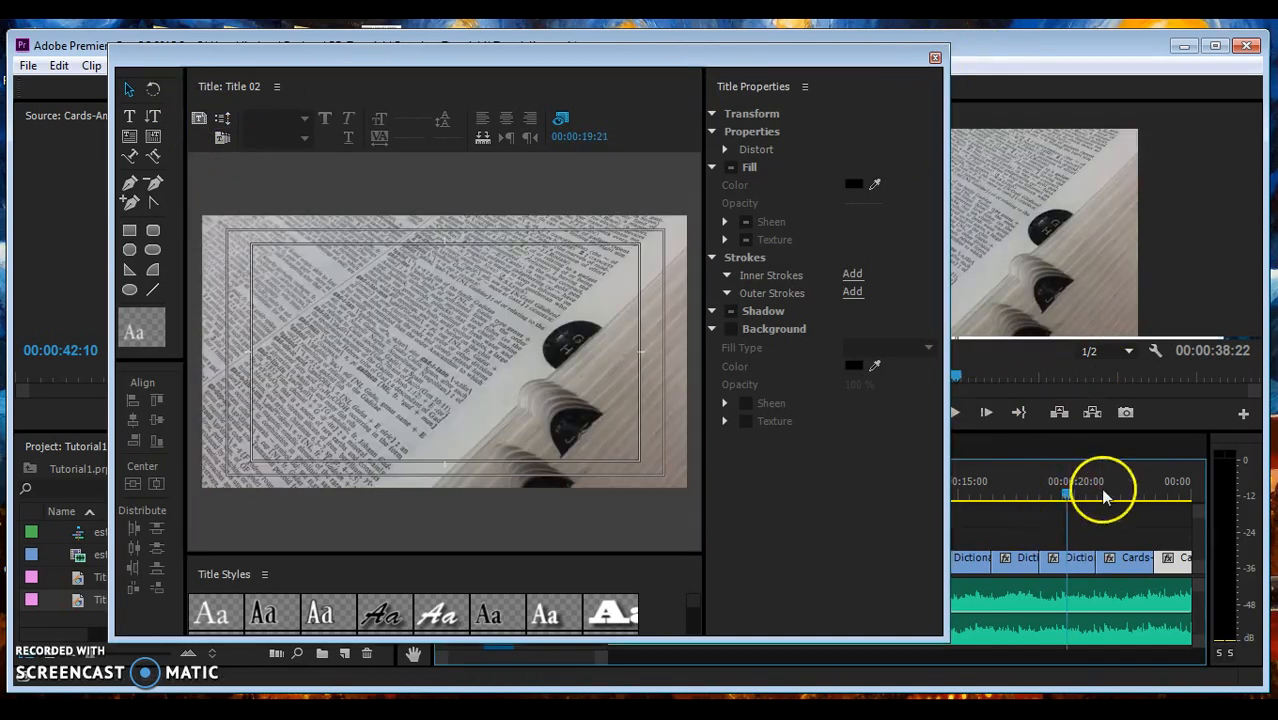
left_click(1181, 490)
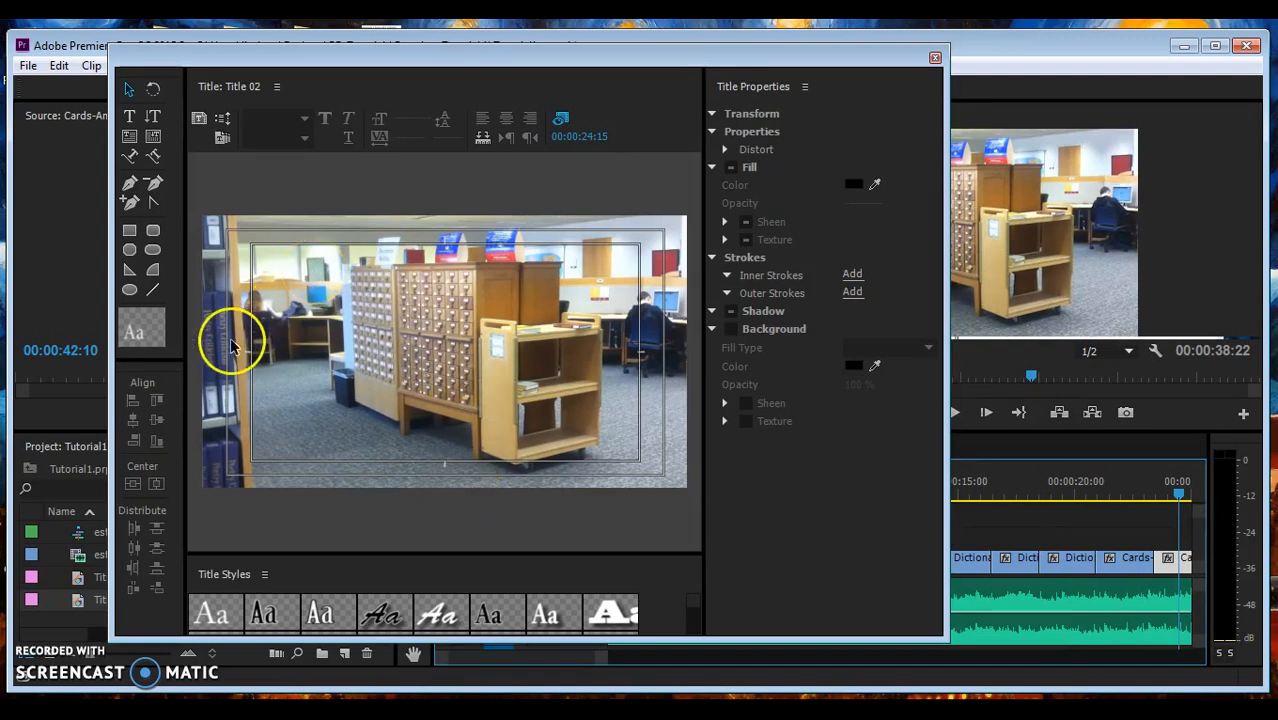
left_click(129, 116)
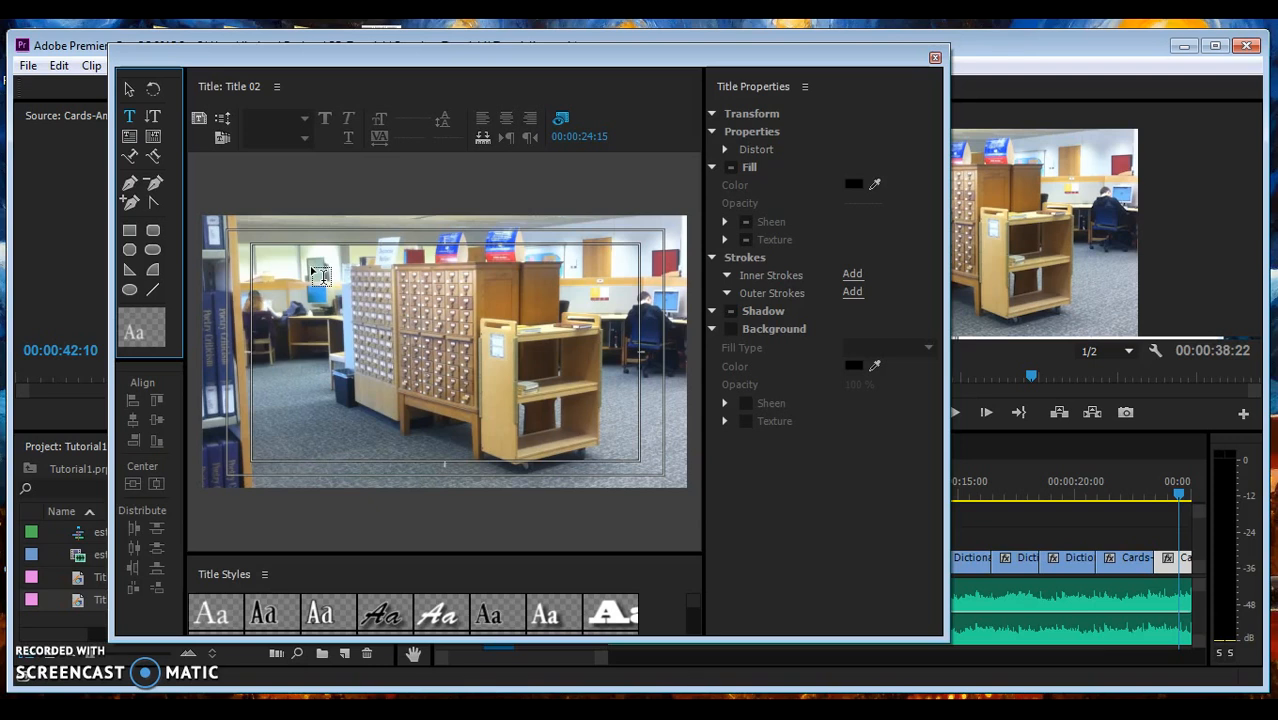
- Draw an area text box and enter 'Filmed and edited by' with a name line below
left_click_drag(307, 266, 615, 444)
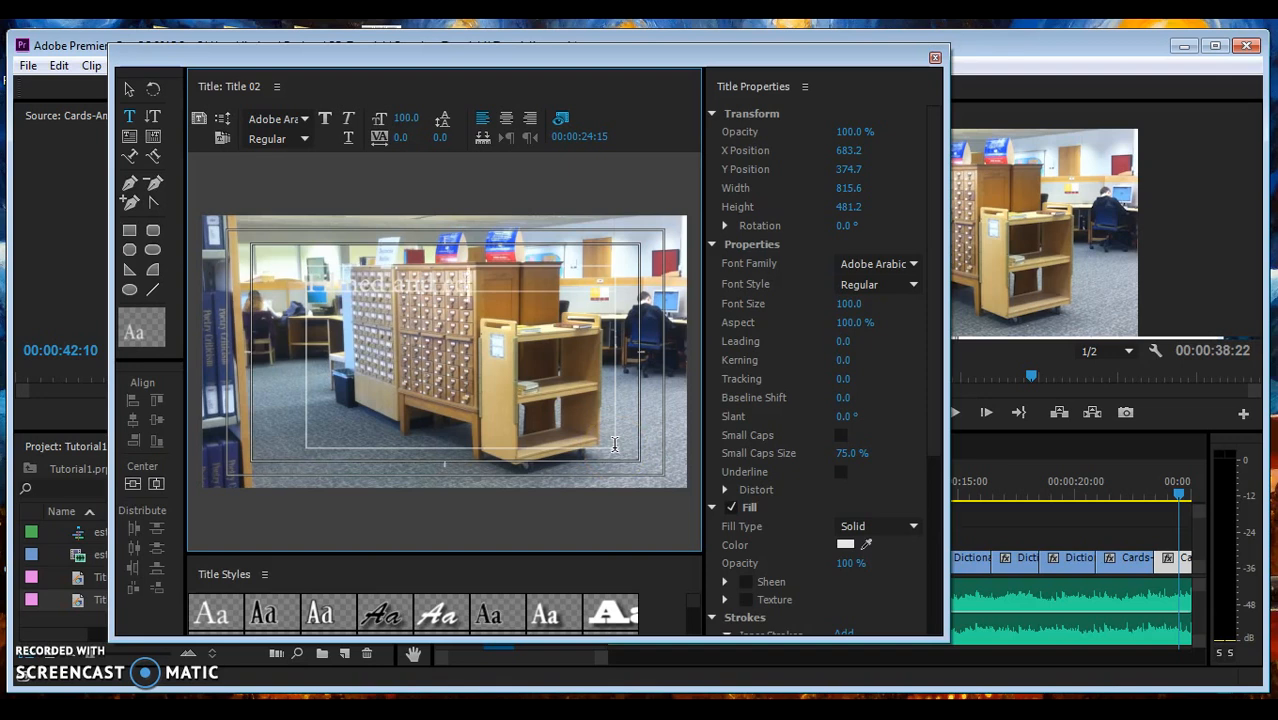
key("Return")
type("Fin")
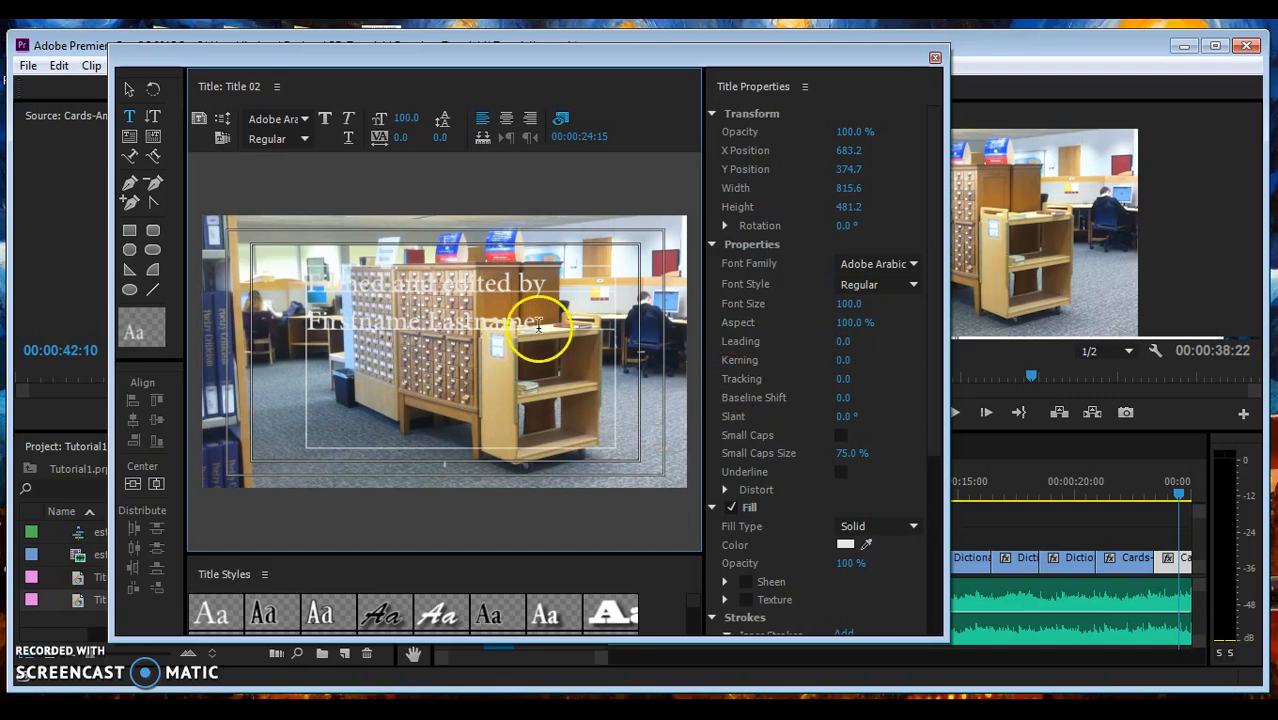
- Set both credit lines in the Gisha font
left_click_drag(536, 328, 267, 278)
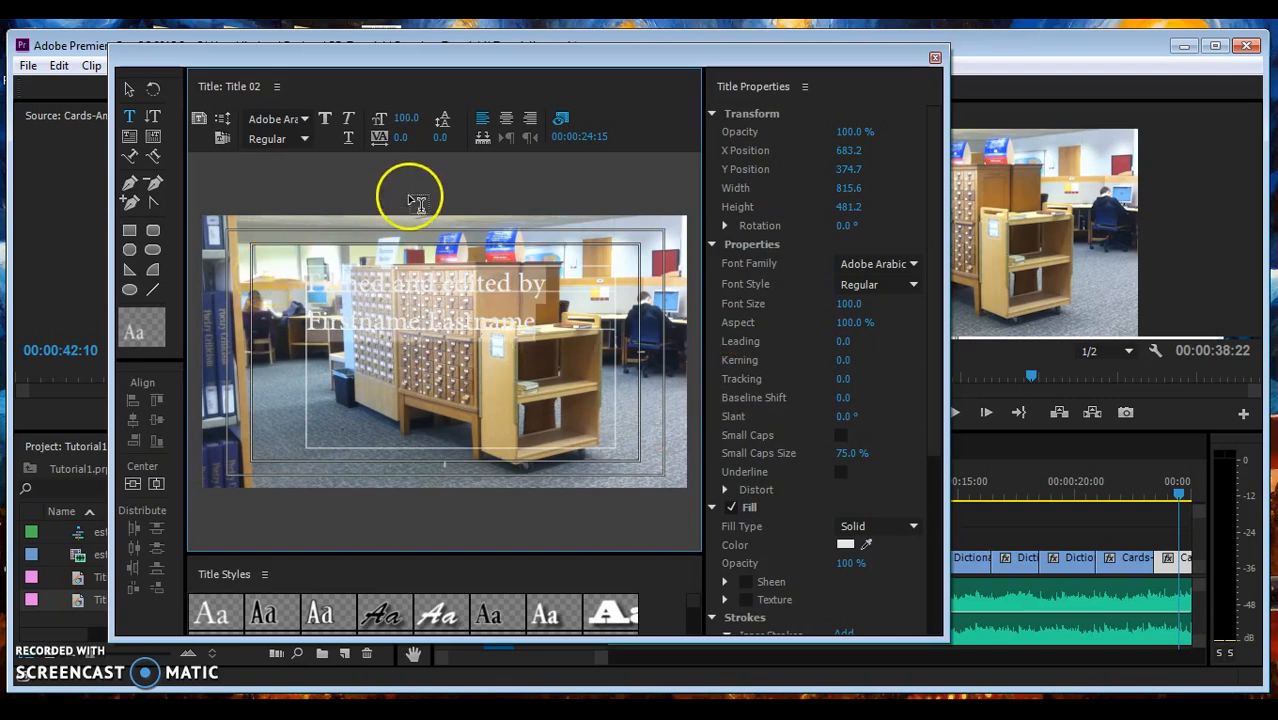
left_click(916, 260)
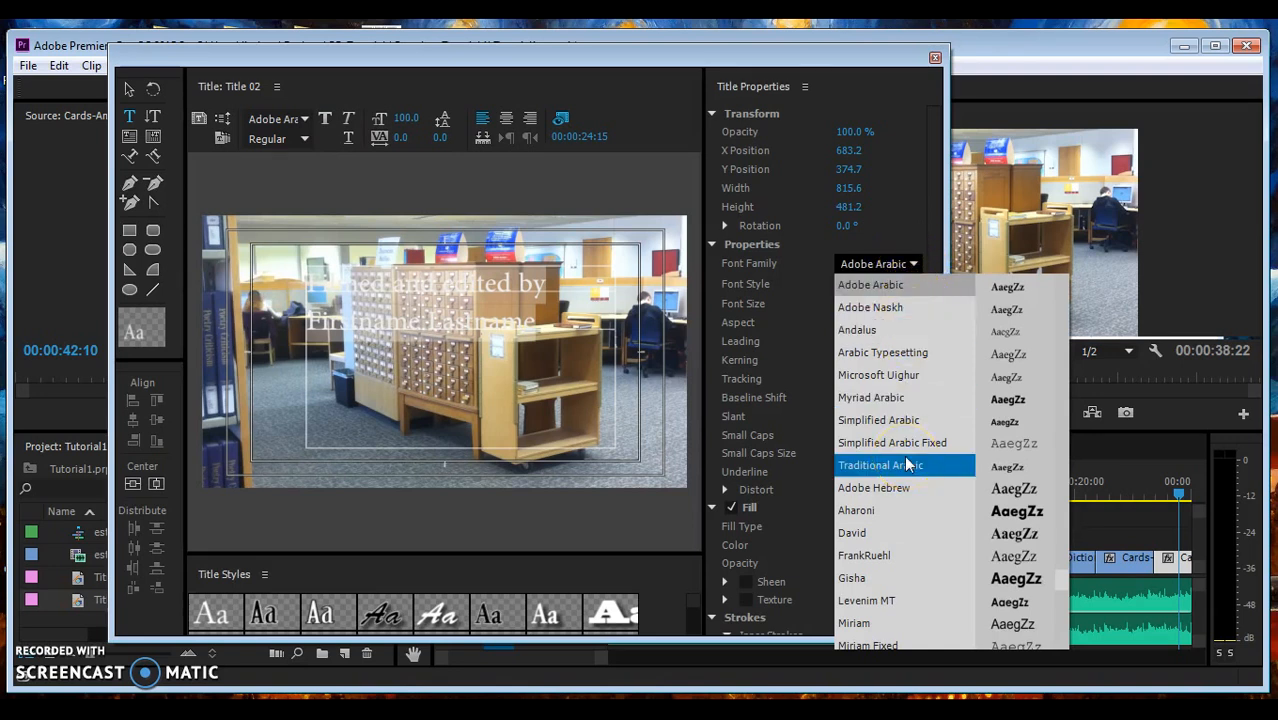
left_click(895, 577)
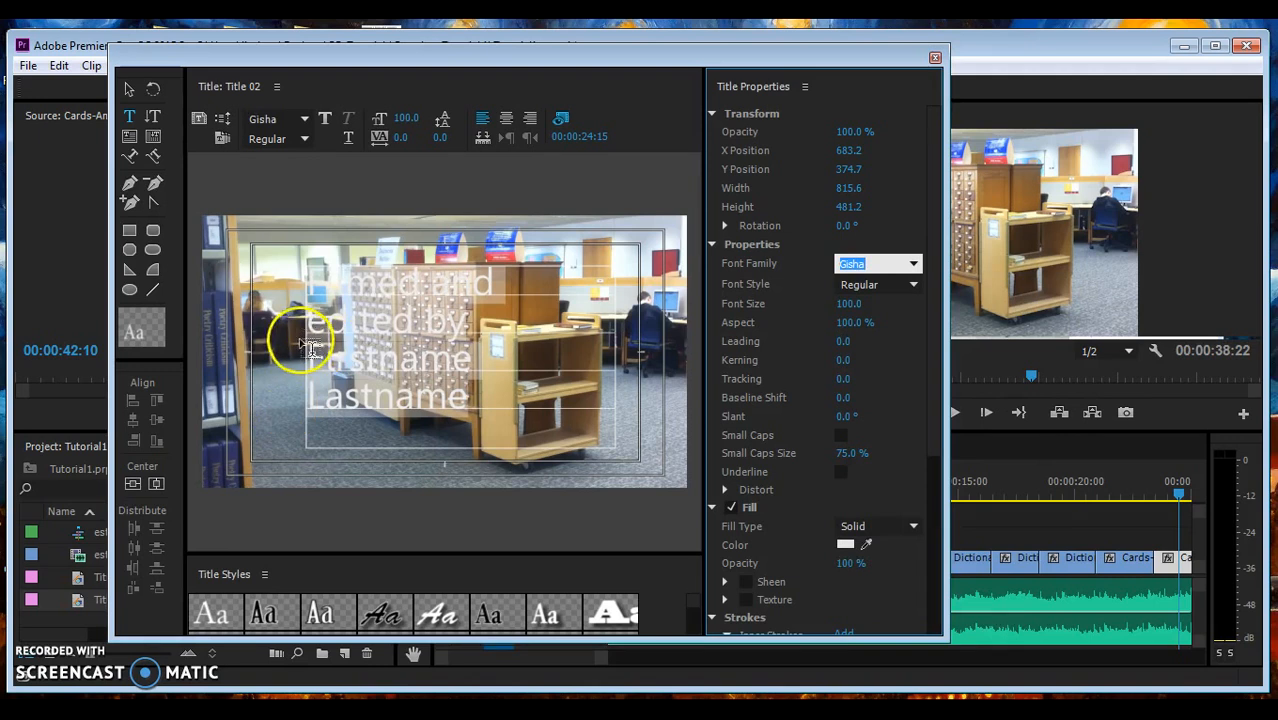
- Make the credit text bold and widen its box so the name fits one line
left_click(324, 119)
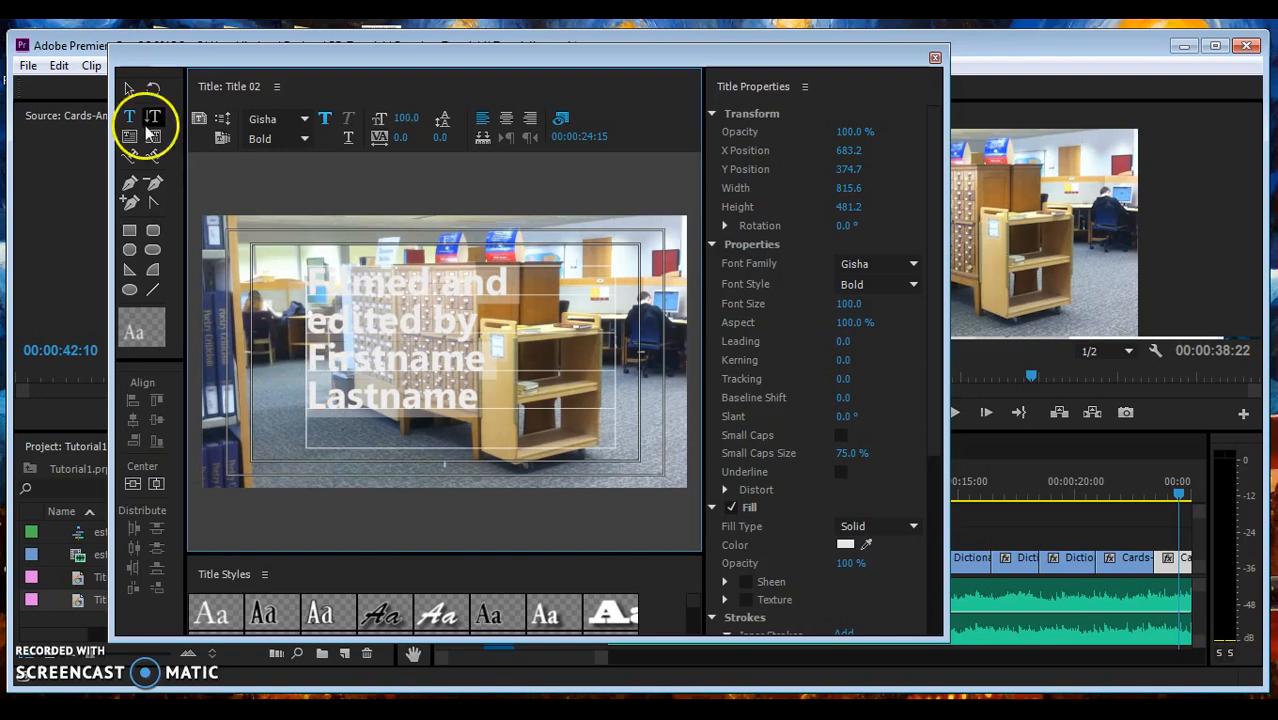
left_click(125, 90)
left_click(308, 394)
left_click_drag(309, 359, 252, 358)
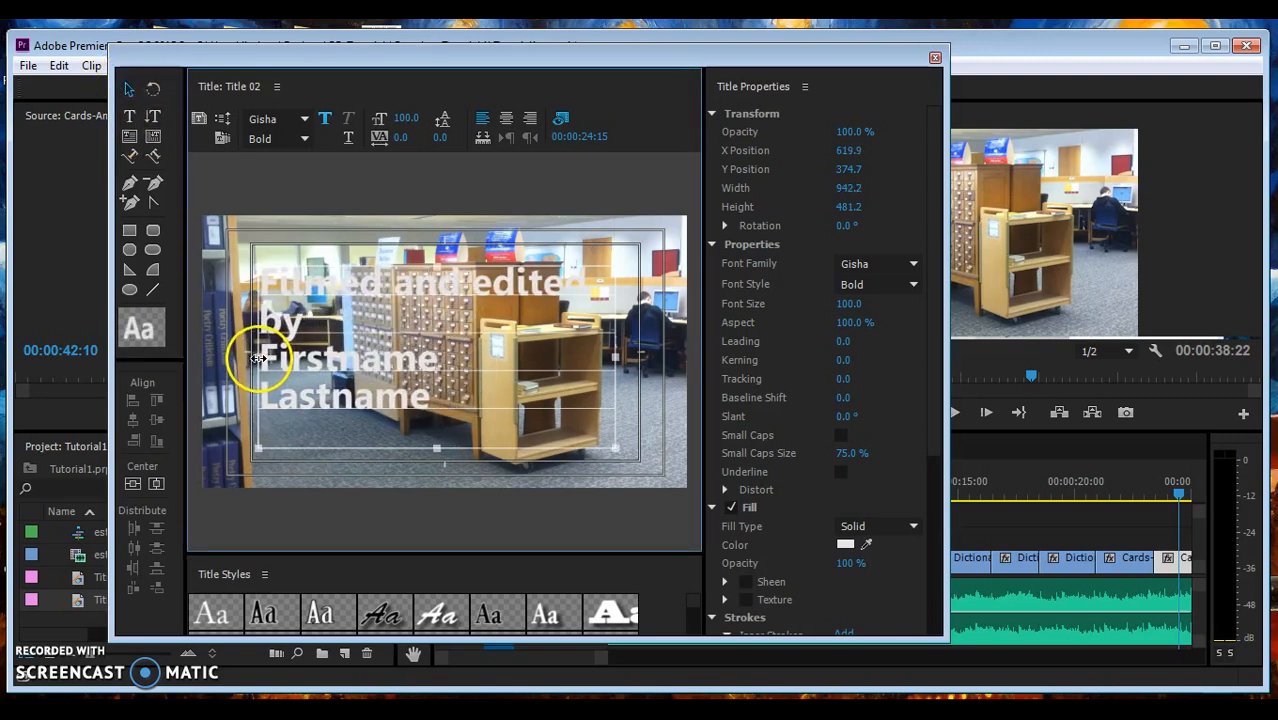
left_click_drag(616, 357, 645, 357)
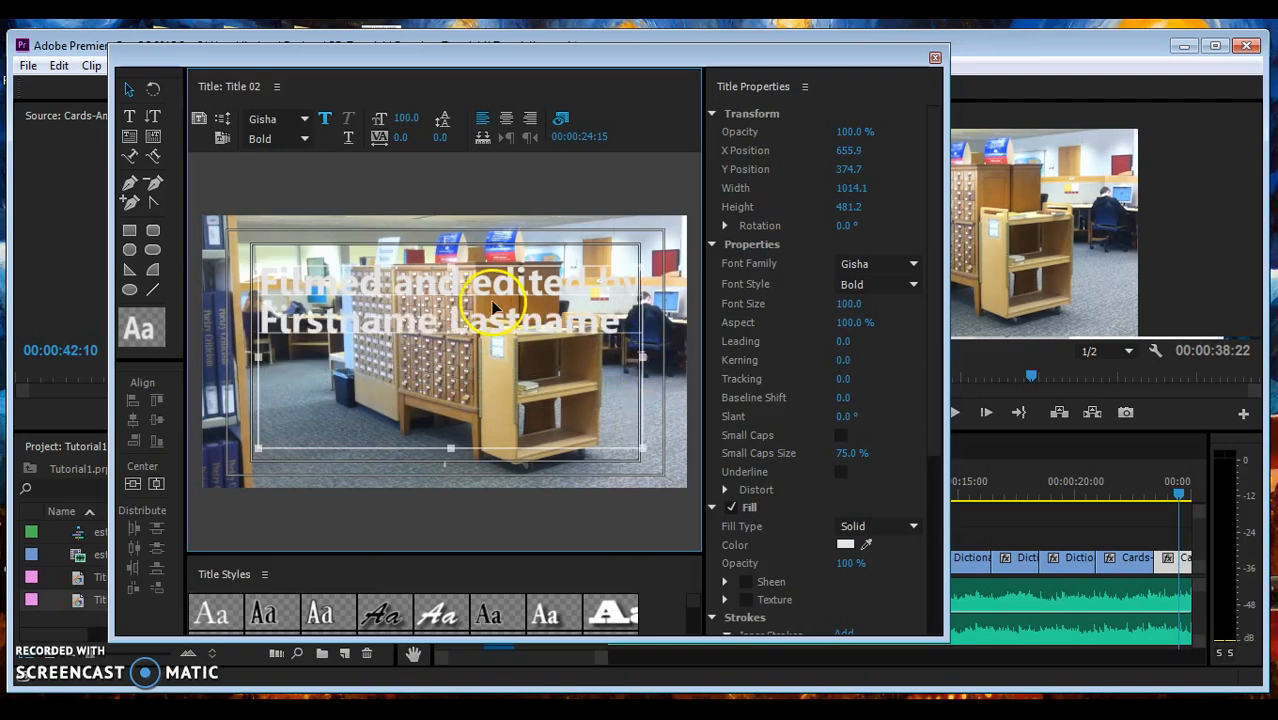
- Centre-align the text, centre it horizontally, and move it lower to Y 445.4
left_click(505, 119)
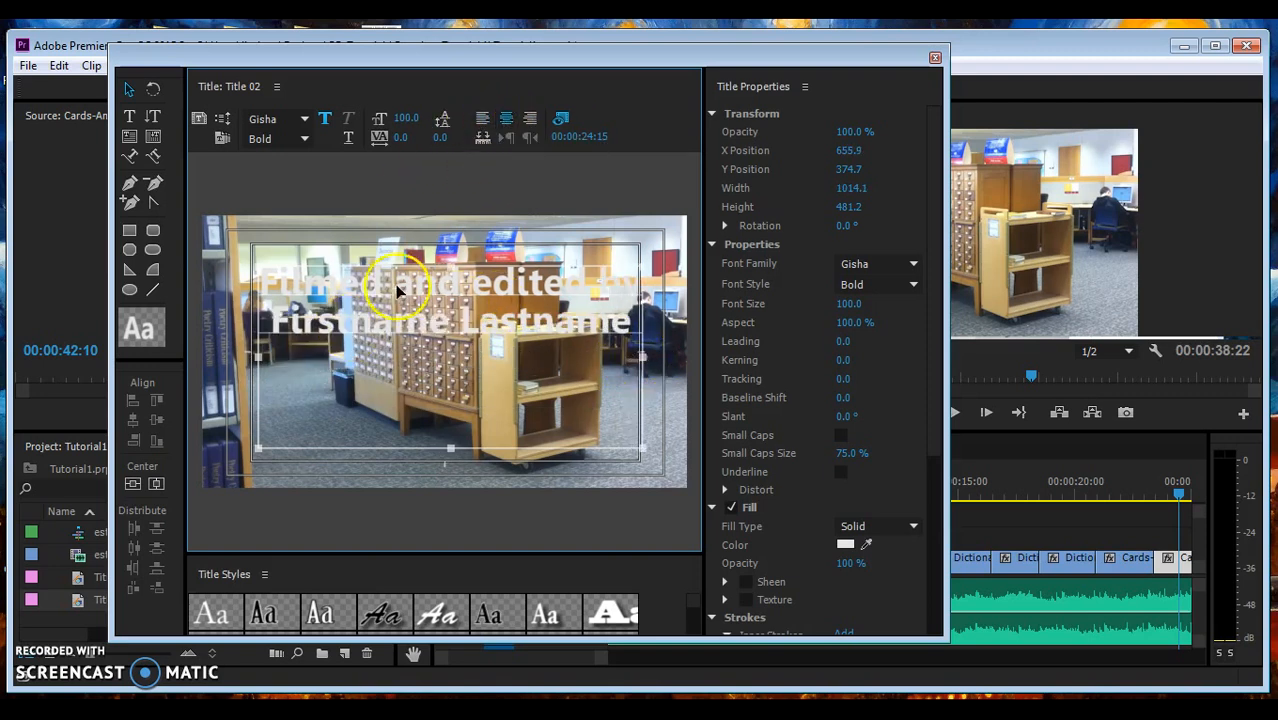
left_click(157, 484)
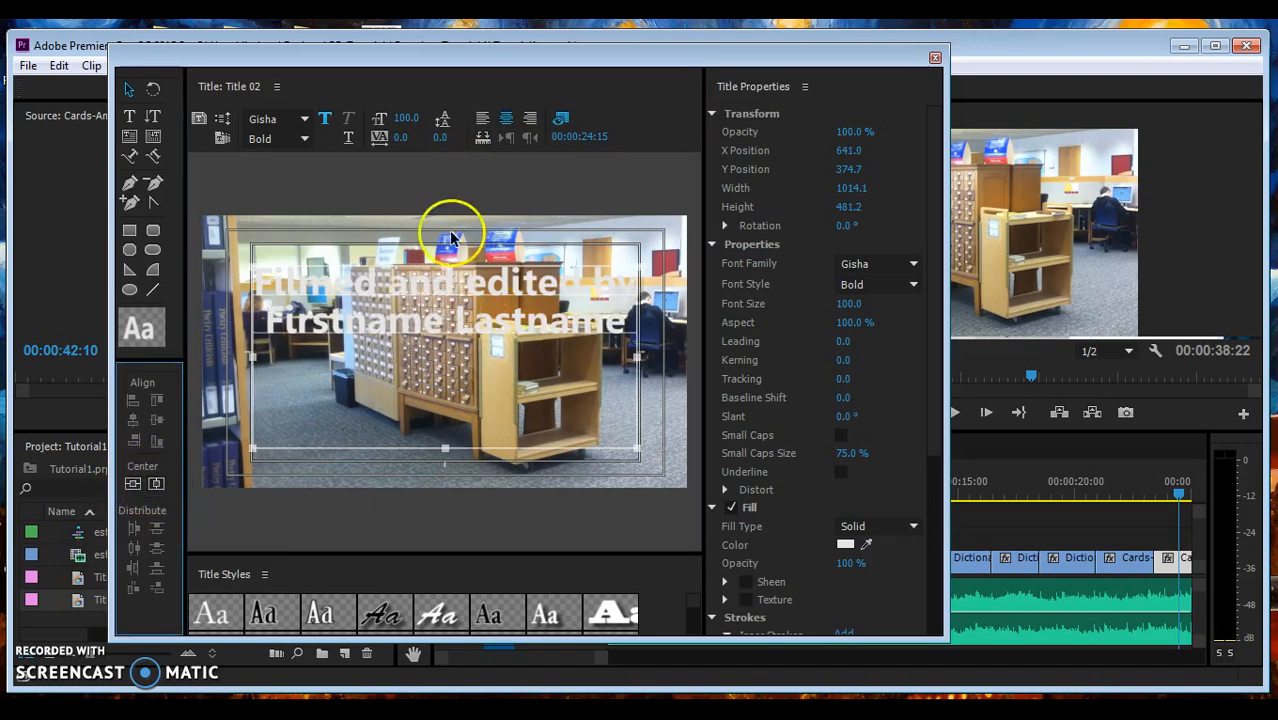
left_click_drag(436, 243, 440, 320)
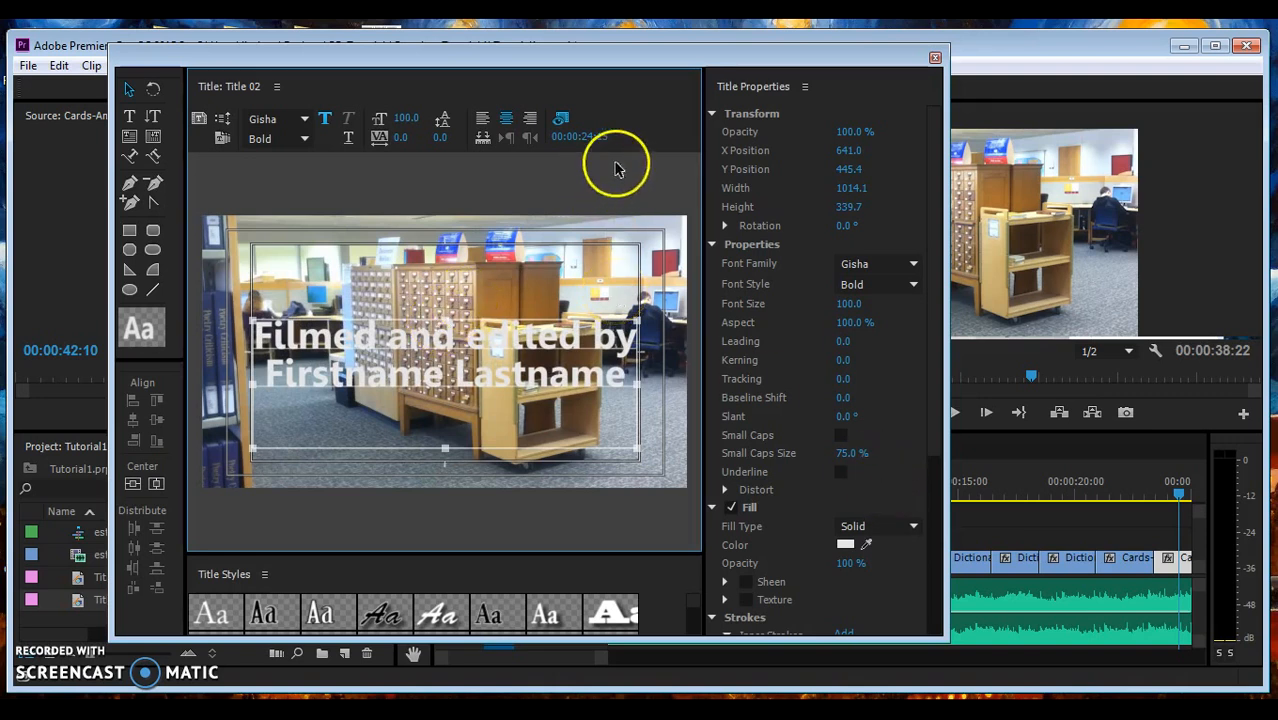
left_click_drag(597, 140, 913, 108)
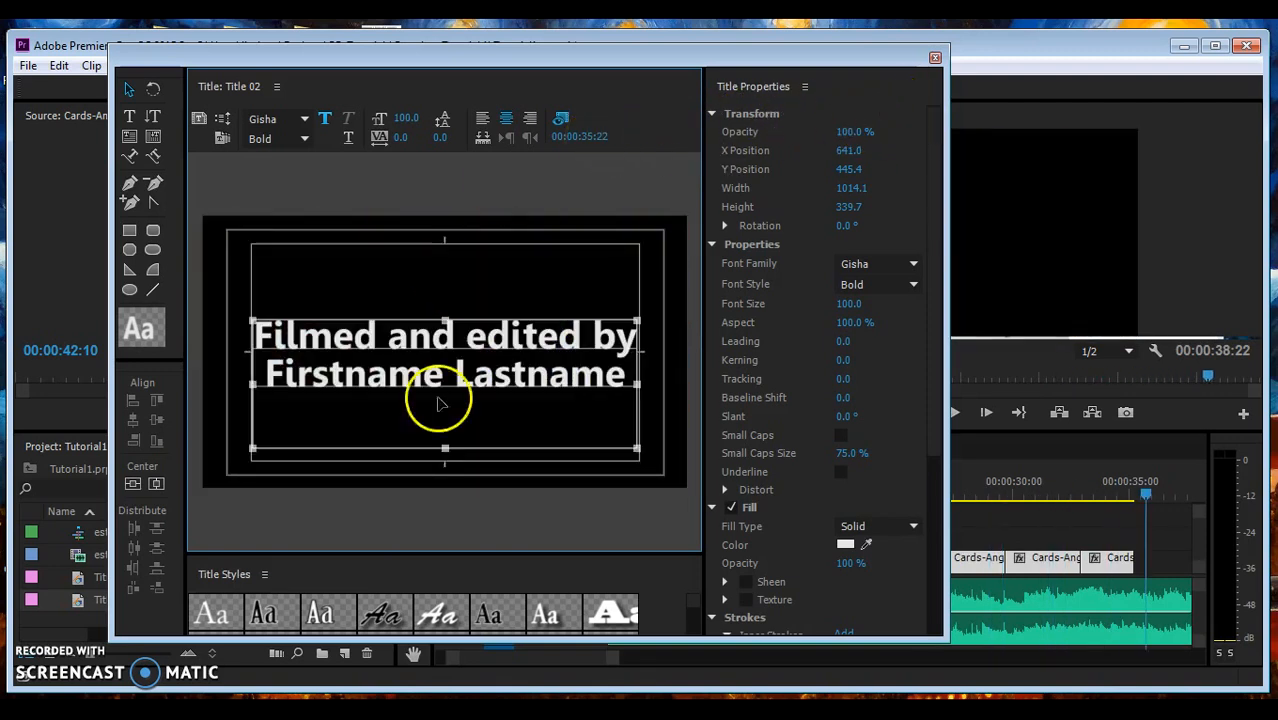
- Place Title 02 on V2 at the sequence end, trimmed to finish at 00:00:38:22
left_click(935, 58)
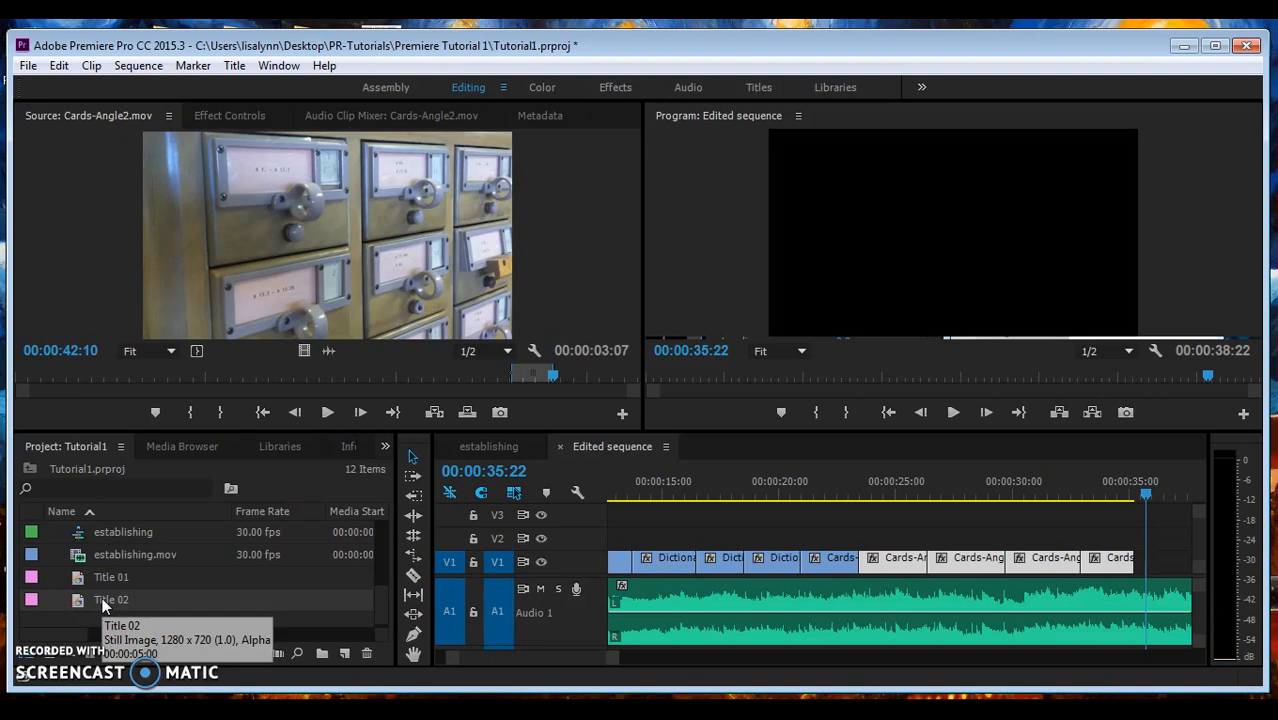
left_click_drag(100, 598, 1140, 545)
left_click_drag(608, 658, 688, 662)
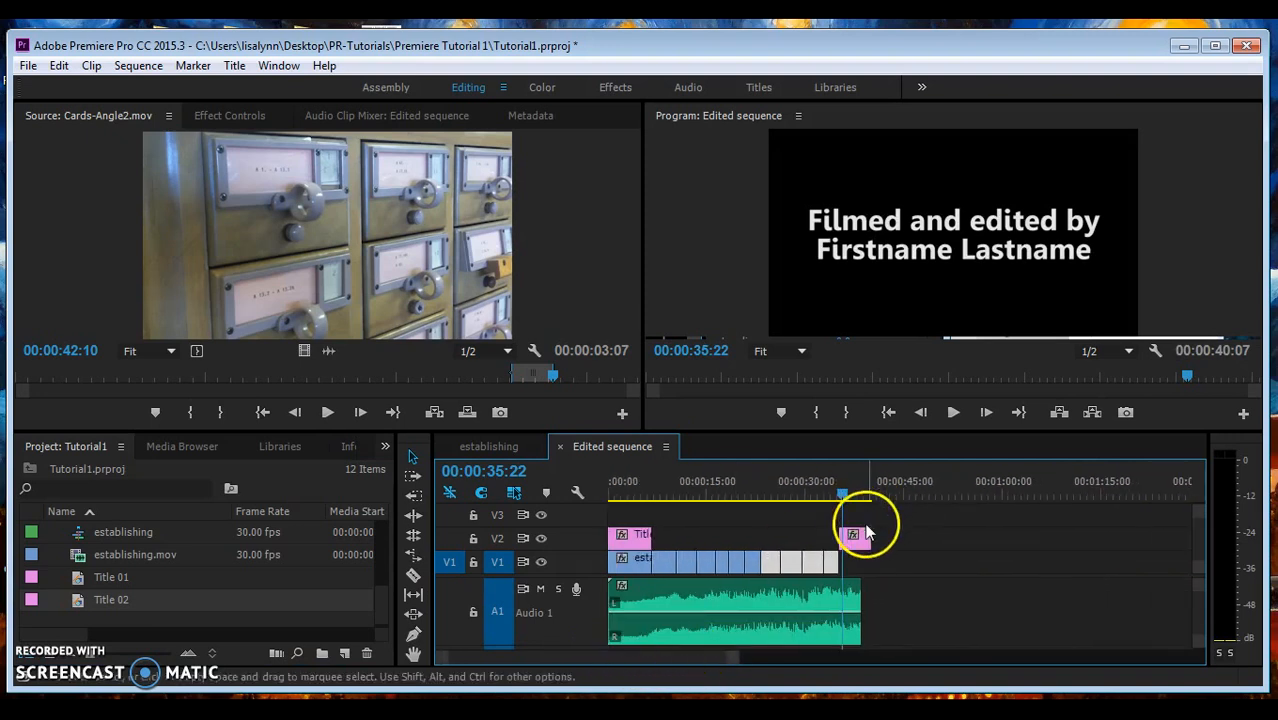
left_click_drag(866, 534, 859, 538)
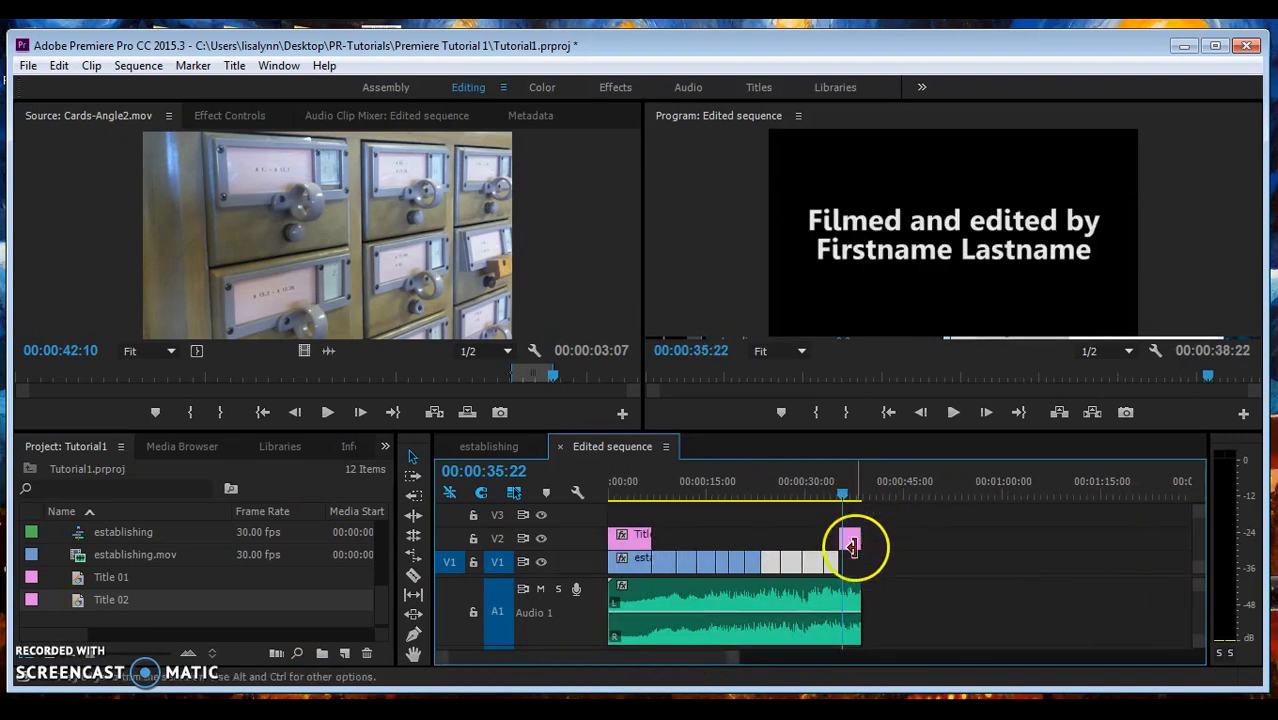
left_click(835, 494)
left_click_drag(831, 495, 860, 497)
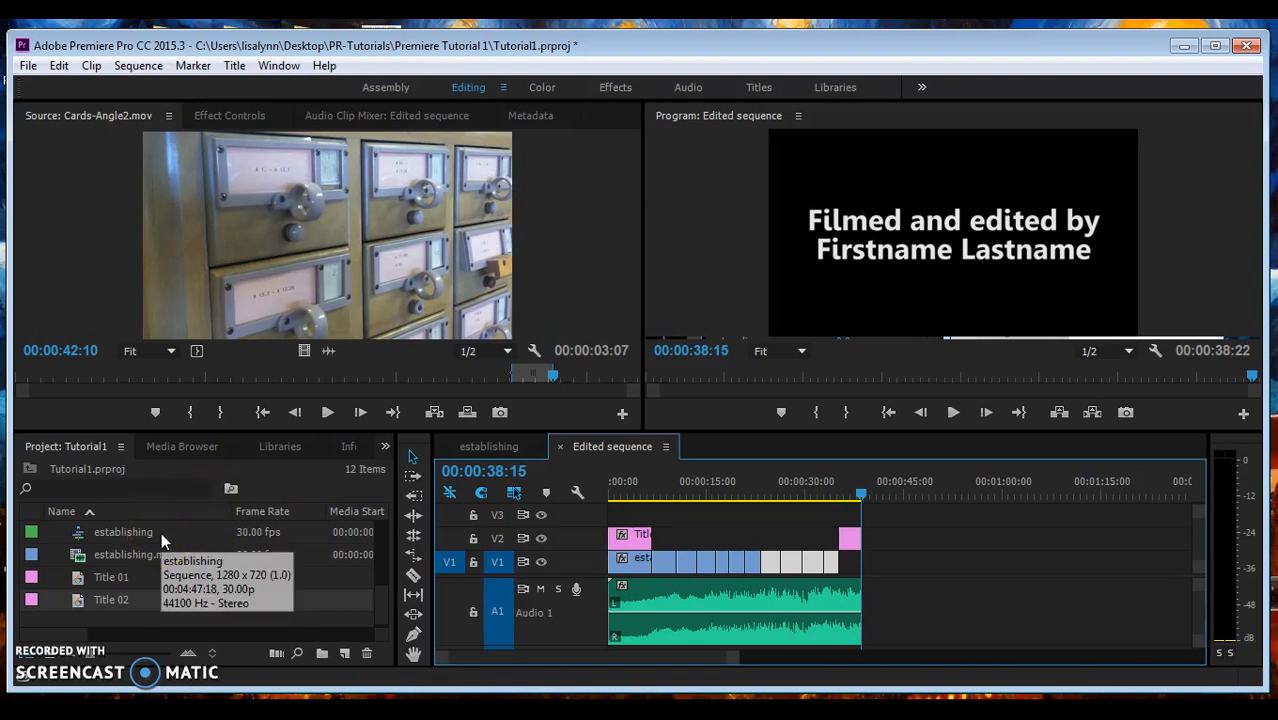
- Apply Constant Power crossfades to the start and end of ascona.mp3 on A1
left_click(385, 447)
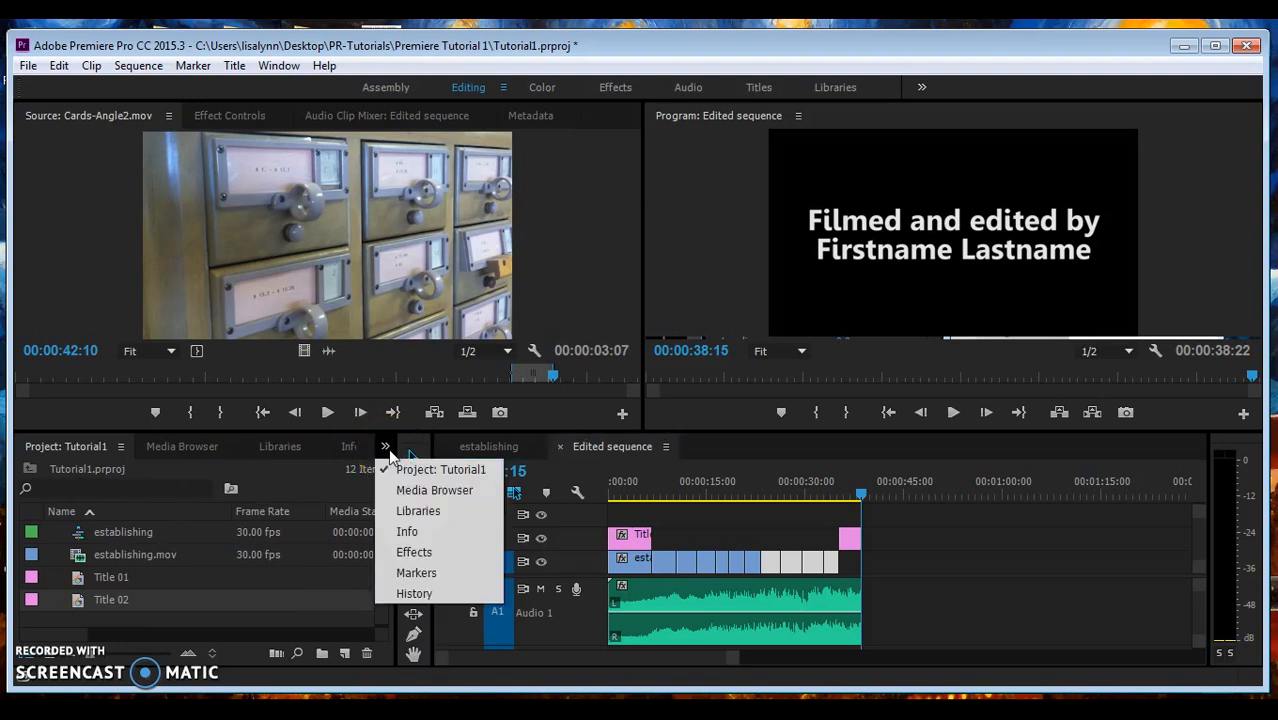
left_click(418, 553)
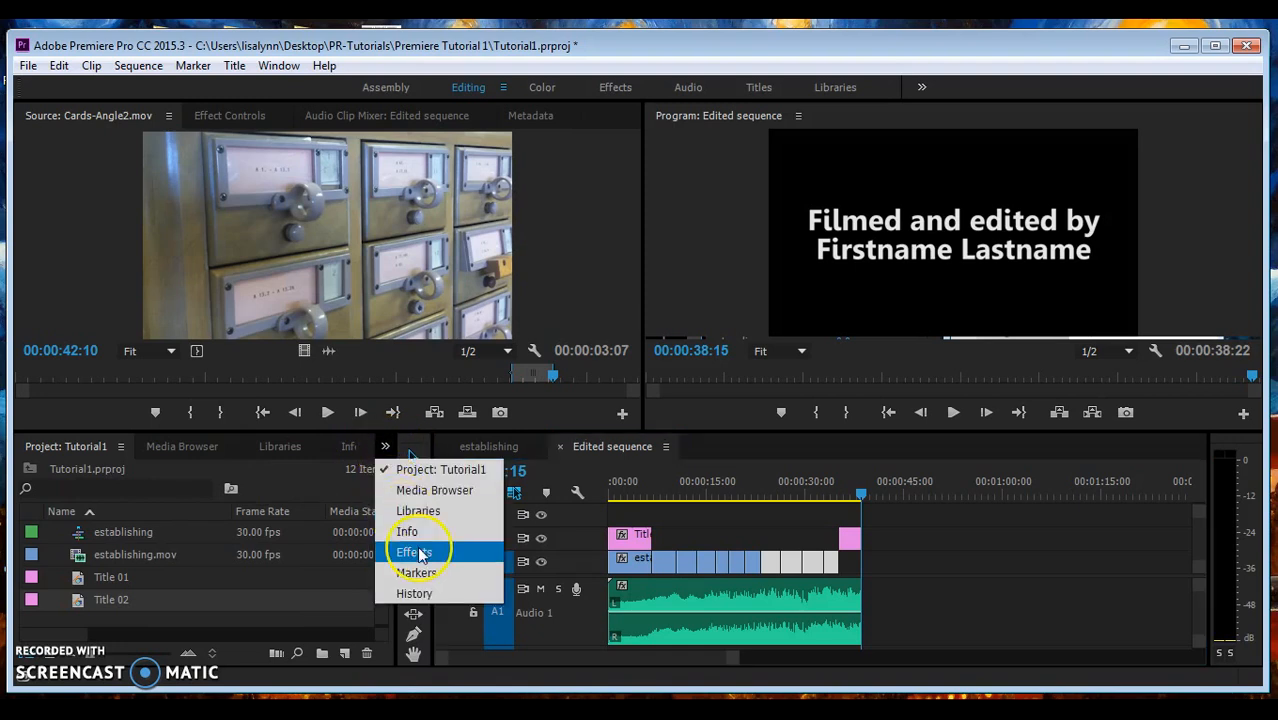
left_click(421, 555)
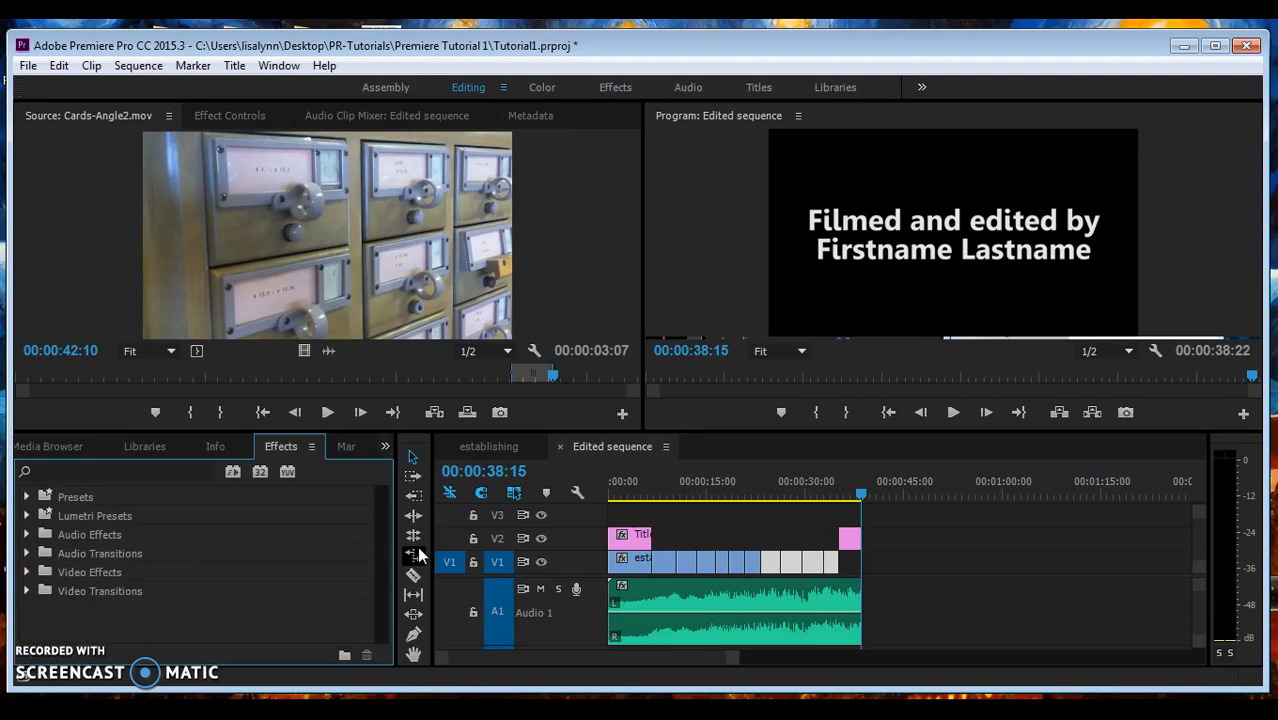
left_click(28, 554)
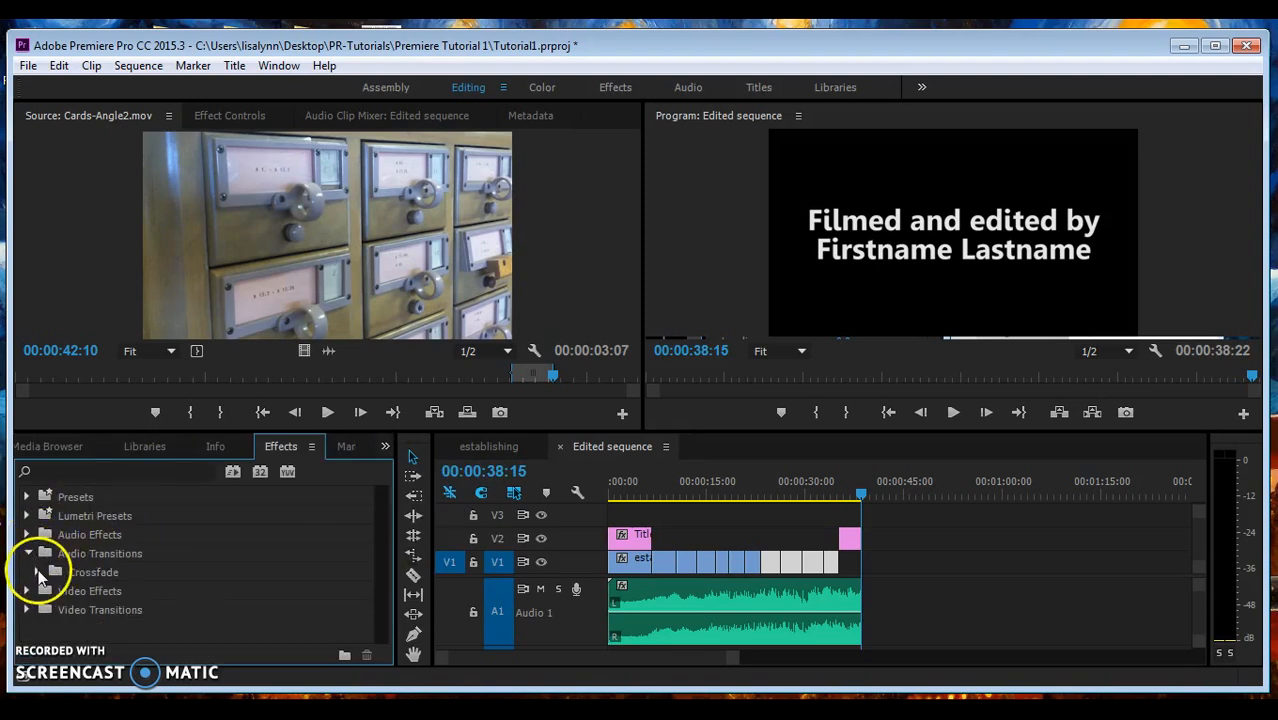
left_click(38, 573)
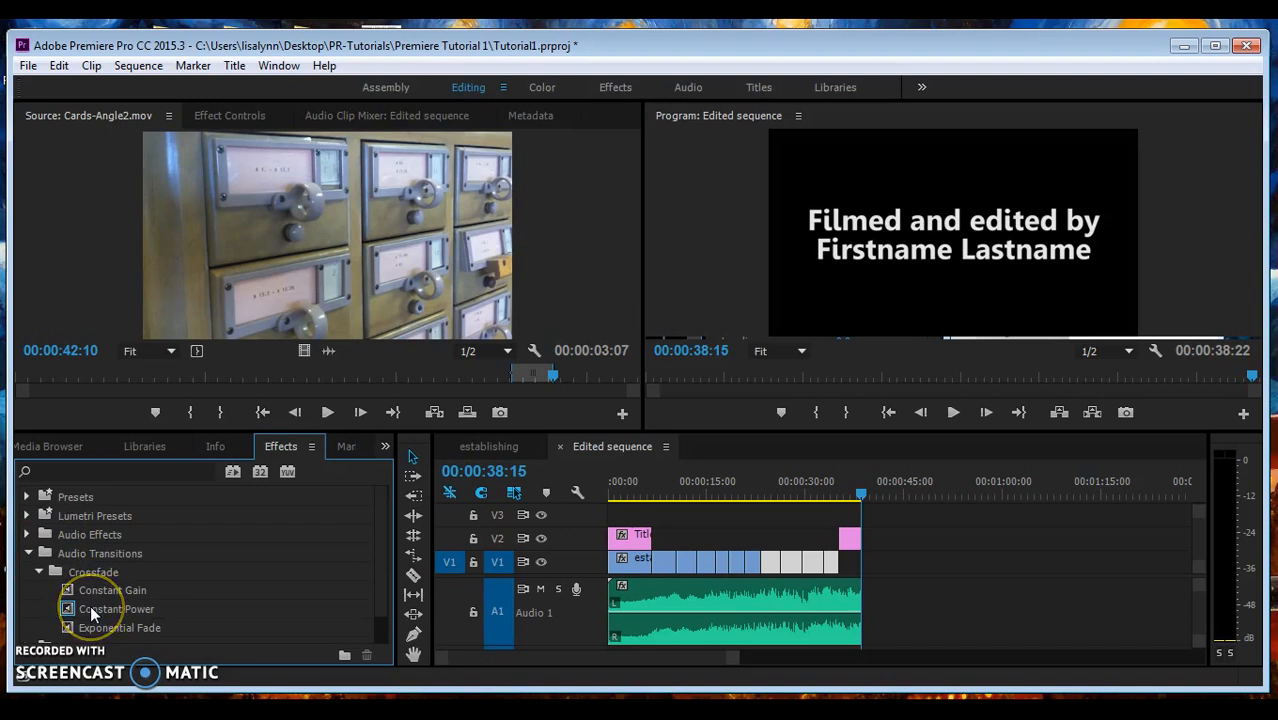
mouse_move(90, 605)
left_mouse_down()
mouse_move(633, 605)
mouse_move(613, 605)
left_mouse_up()
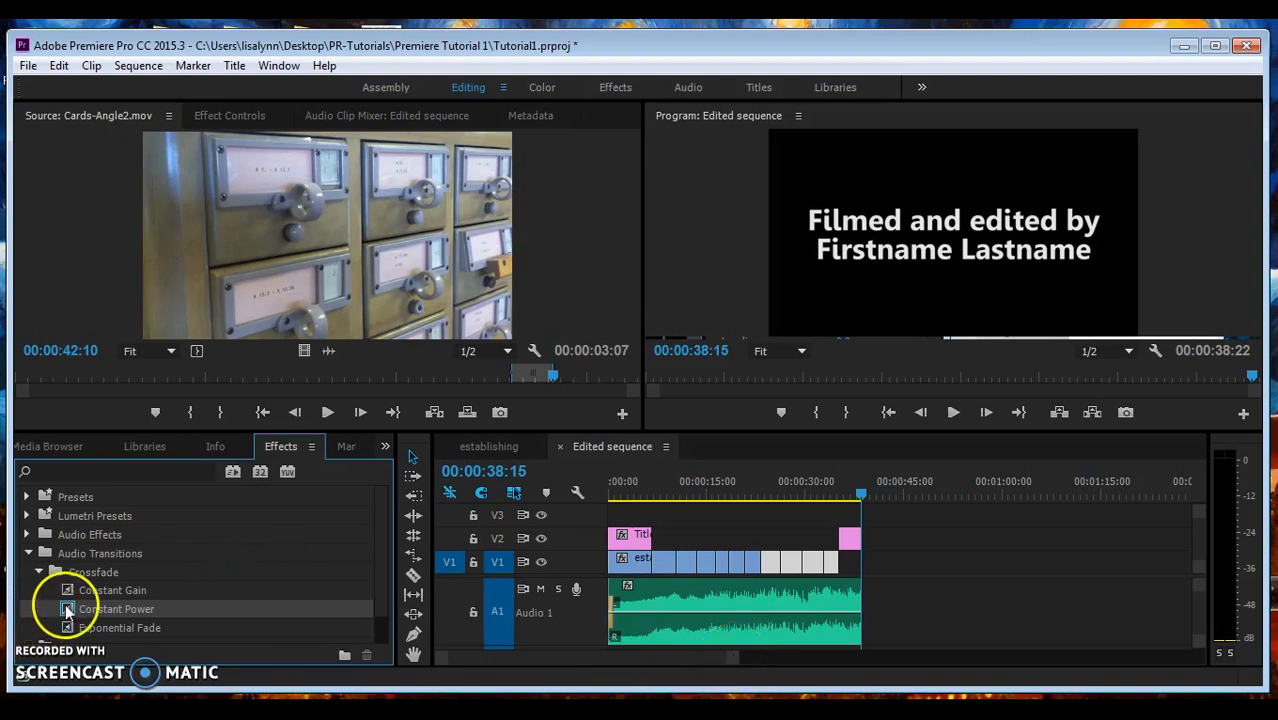
left_click_drag(67, 610, 858, 612)
- Lengthen both audio crossfades, the opening one to 00:00:01:04
left_click(730, 660)
left_click_drag(730, 660, 622, 670)
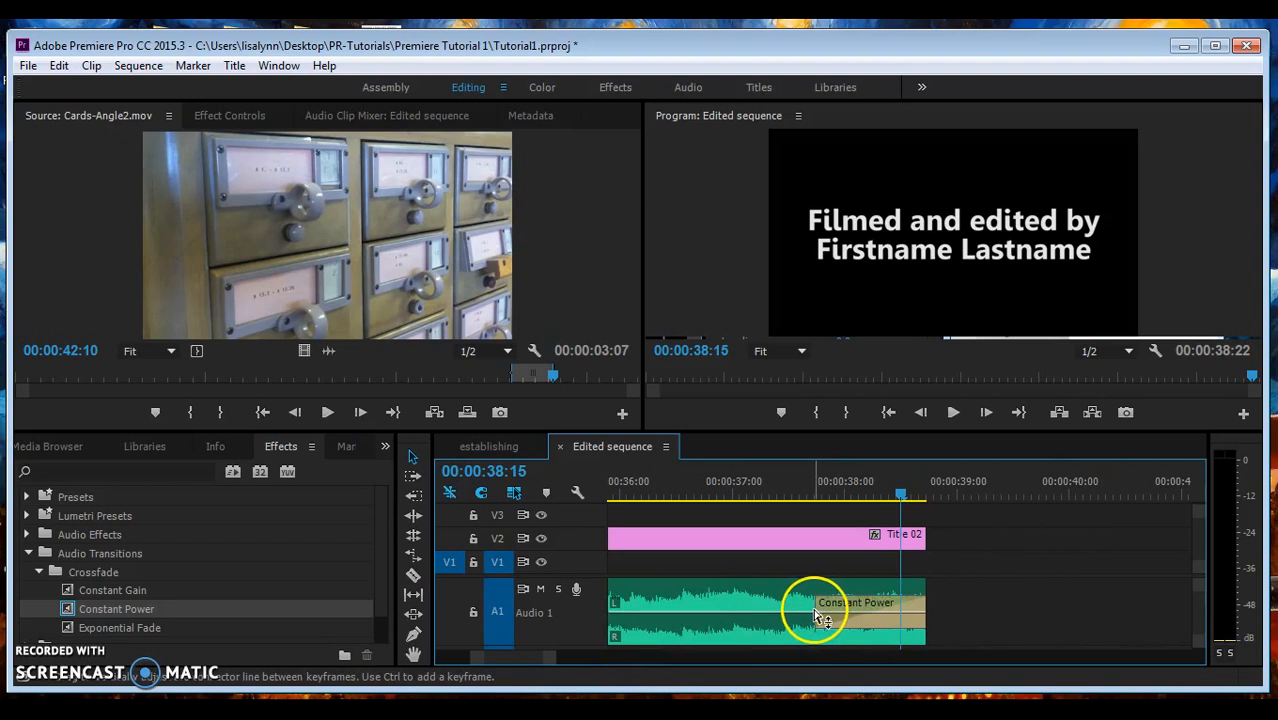
left_click_drag(816, 607, 708, 622)
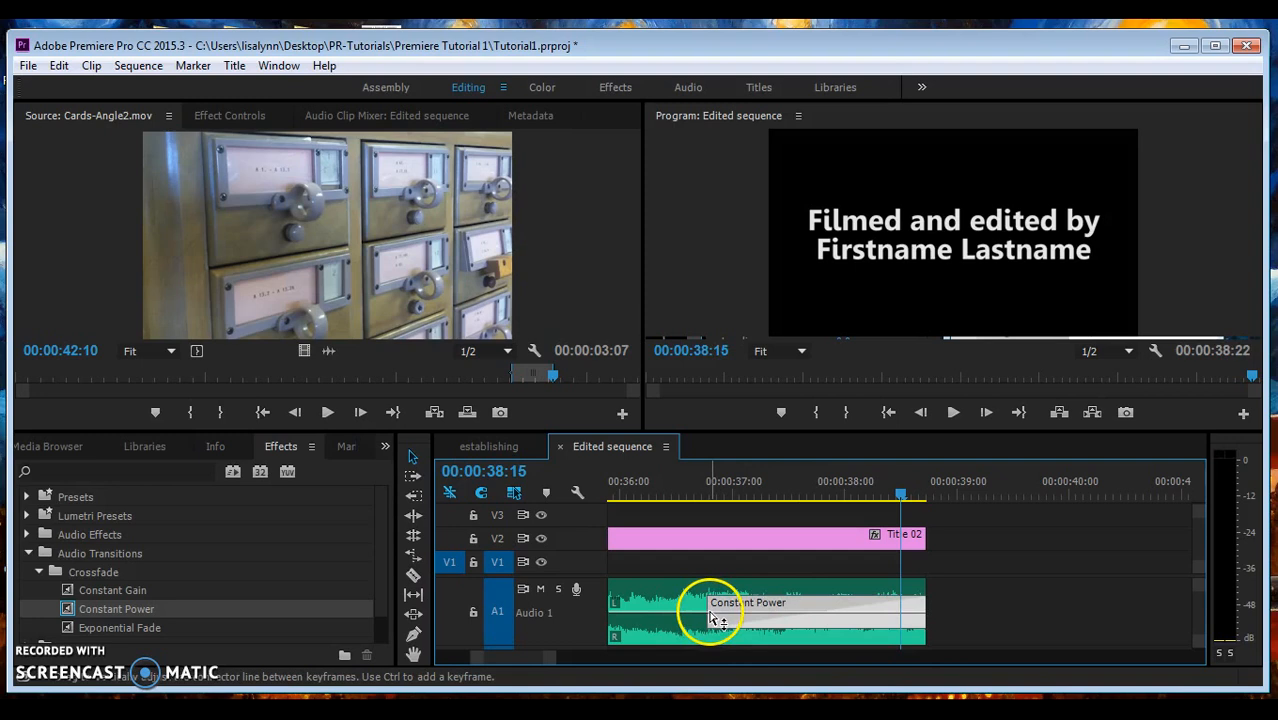
left_click_drag(526, 660, 491, 657)
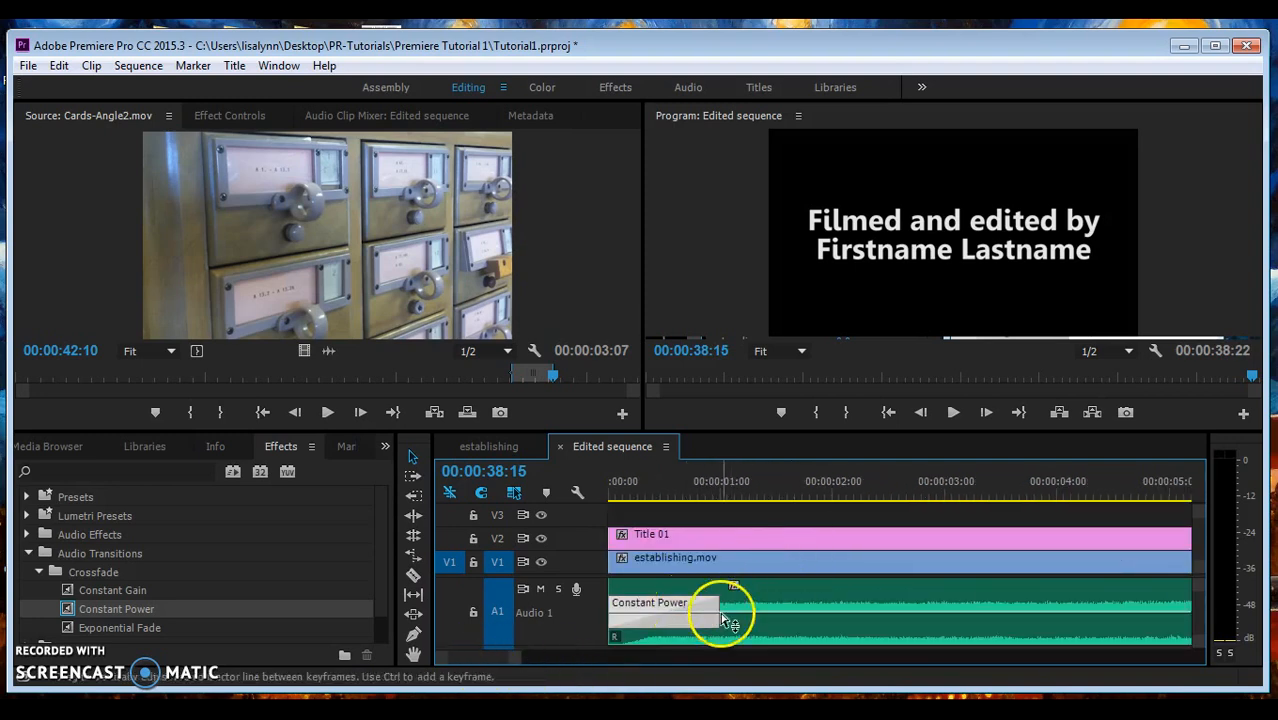
left_click_drag(718, 604, 744, 603)
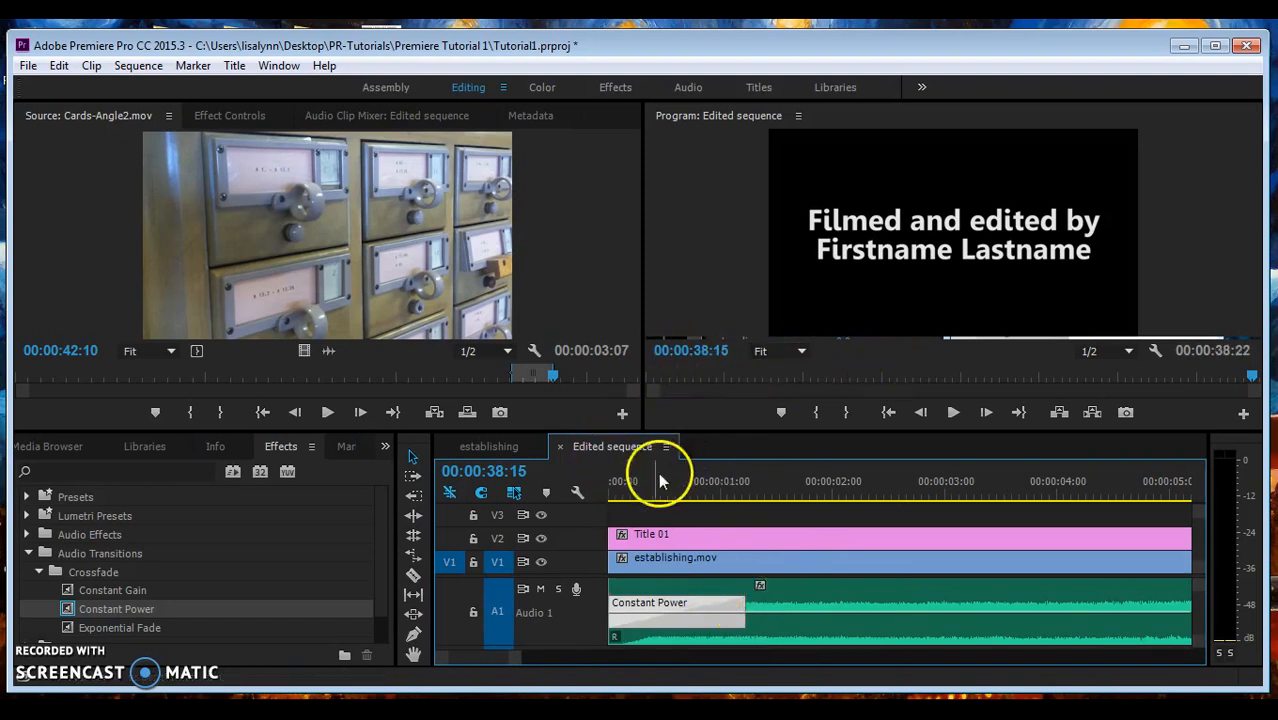
left_click_drag(636, 492, 603, 492)
key("space")
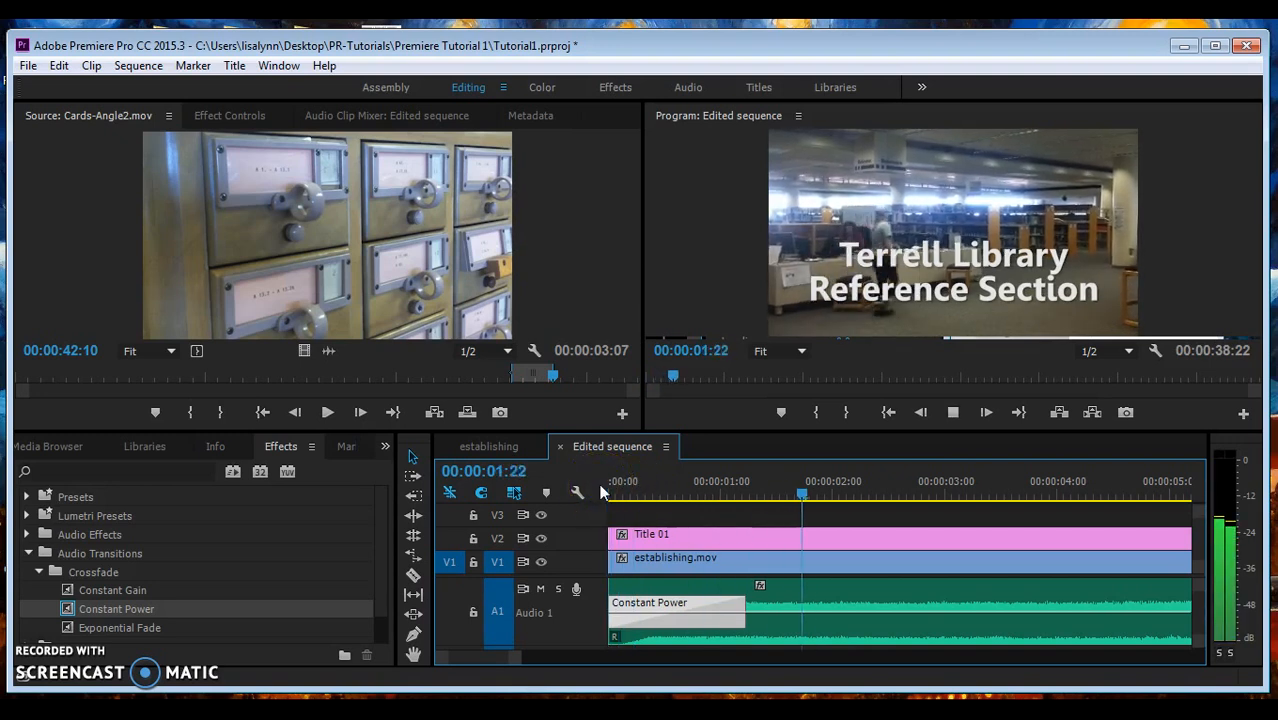
key("space")
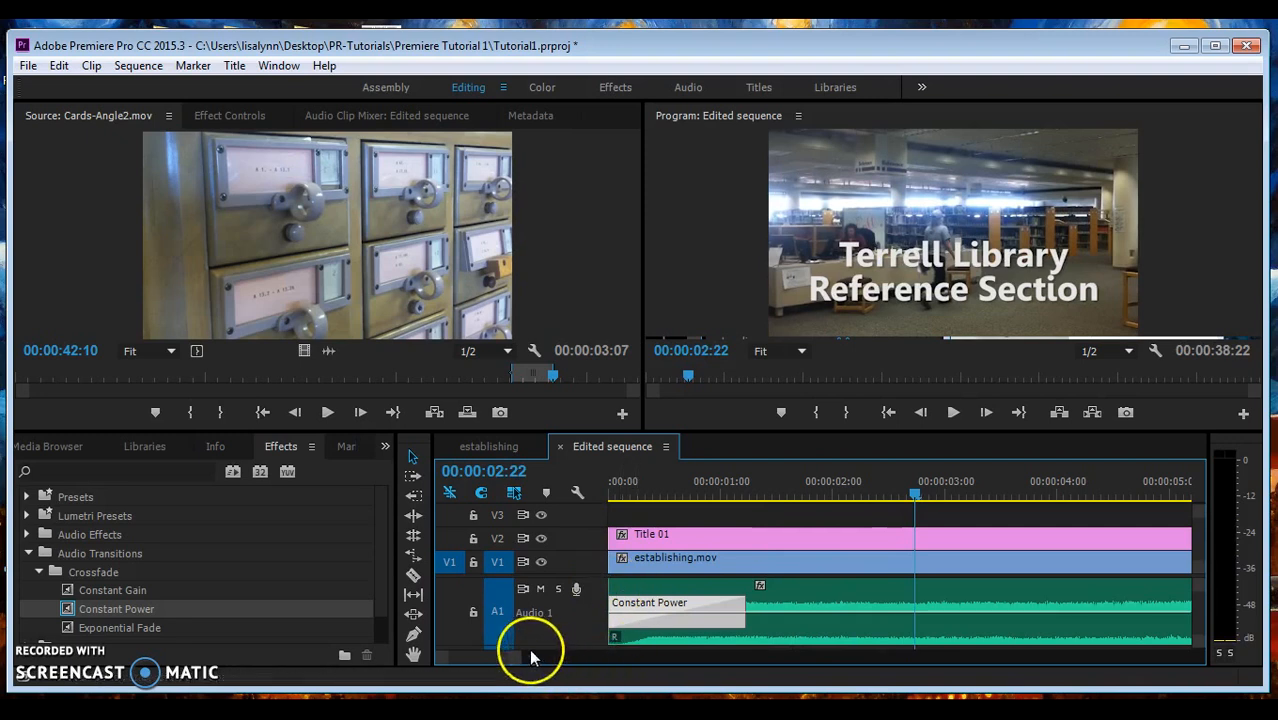
left_click_drag(516, 659, 718, 664)
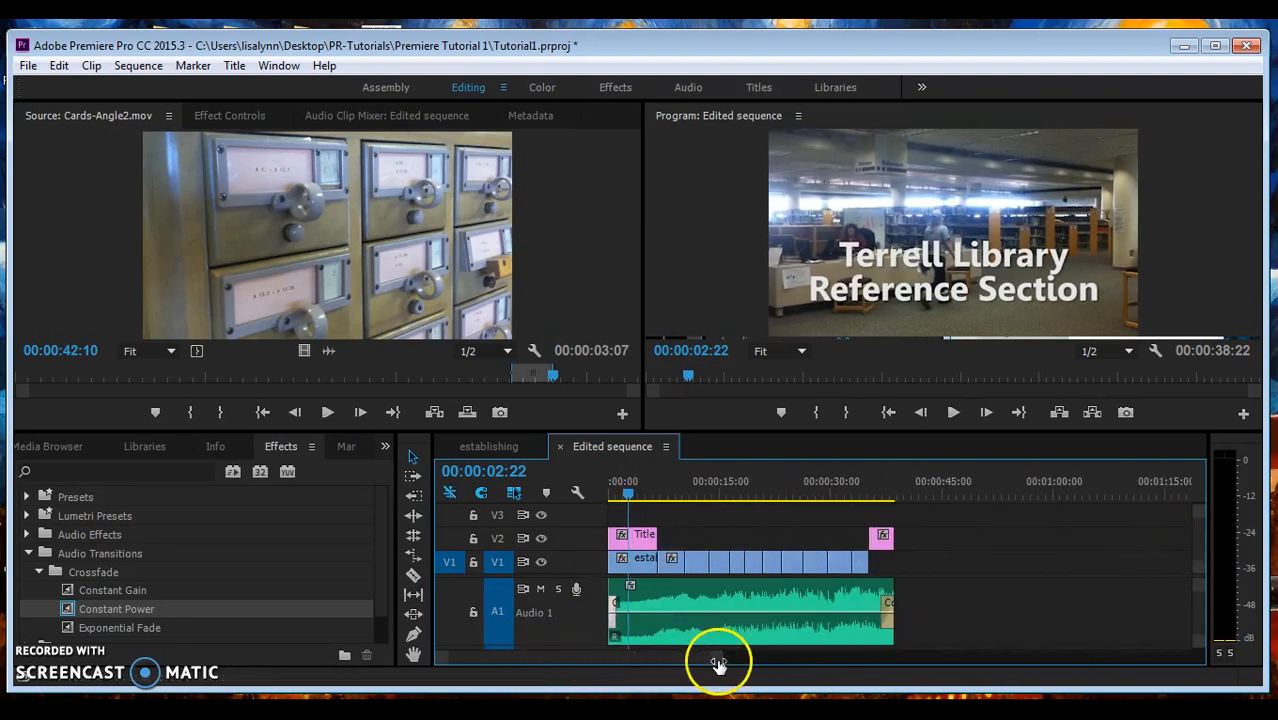
left_click(870, 482)
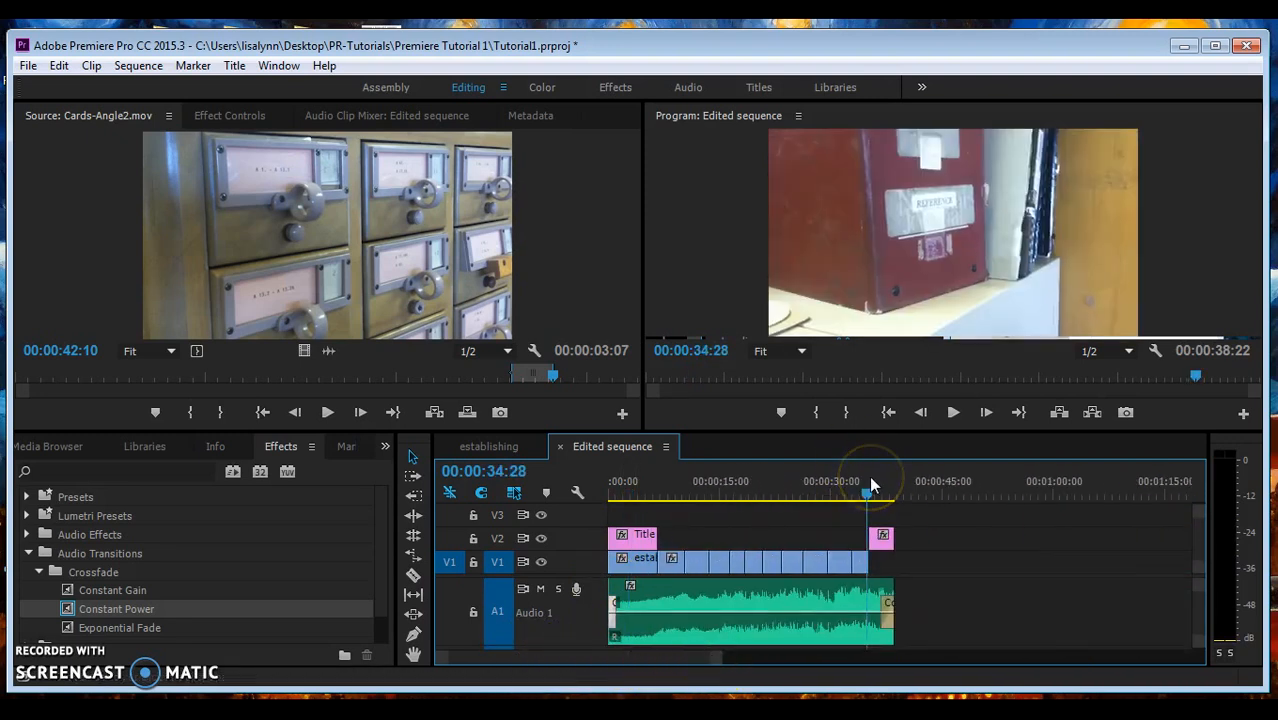
key("space")
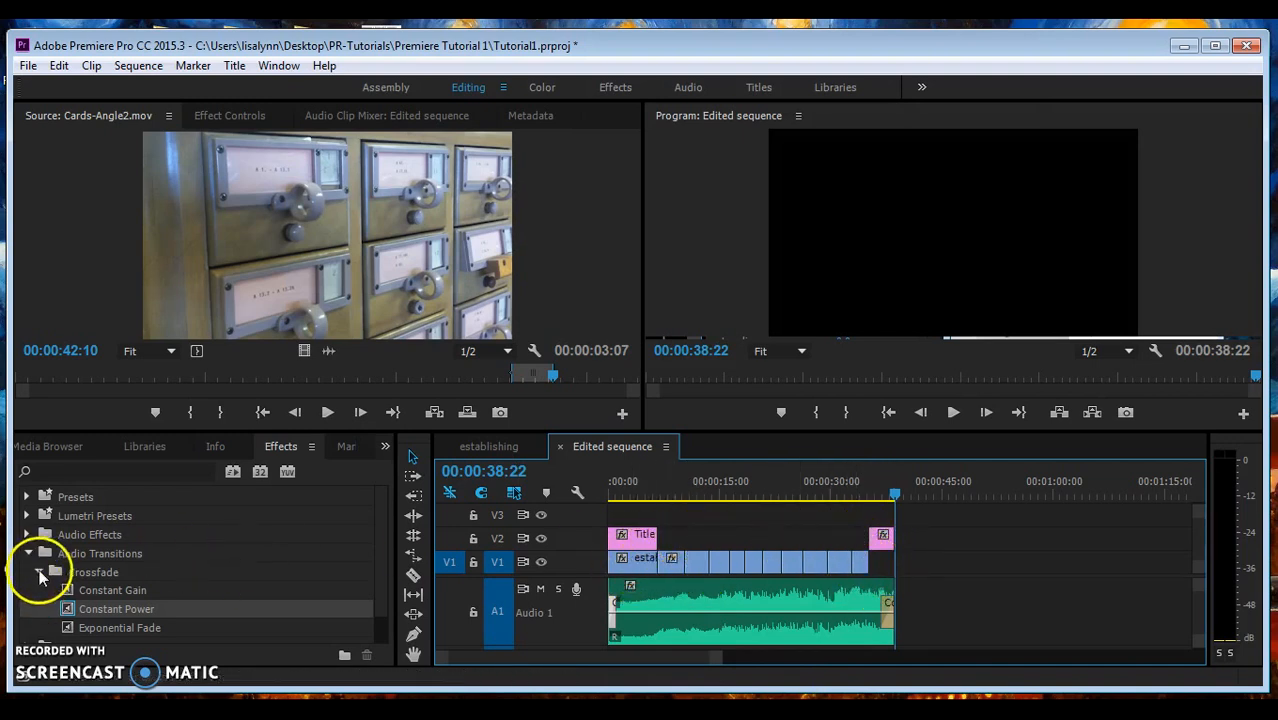
- Apply Dip to Black from Video Transitions > Dissolve to the last Cards-Angle clip on V1
left_click(28, 553)
left_click(29, 591)
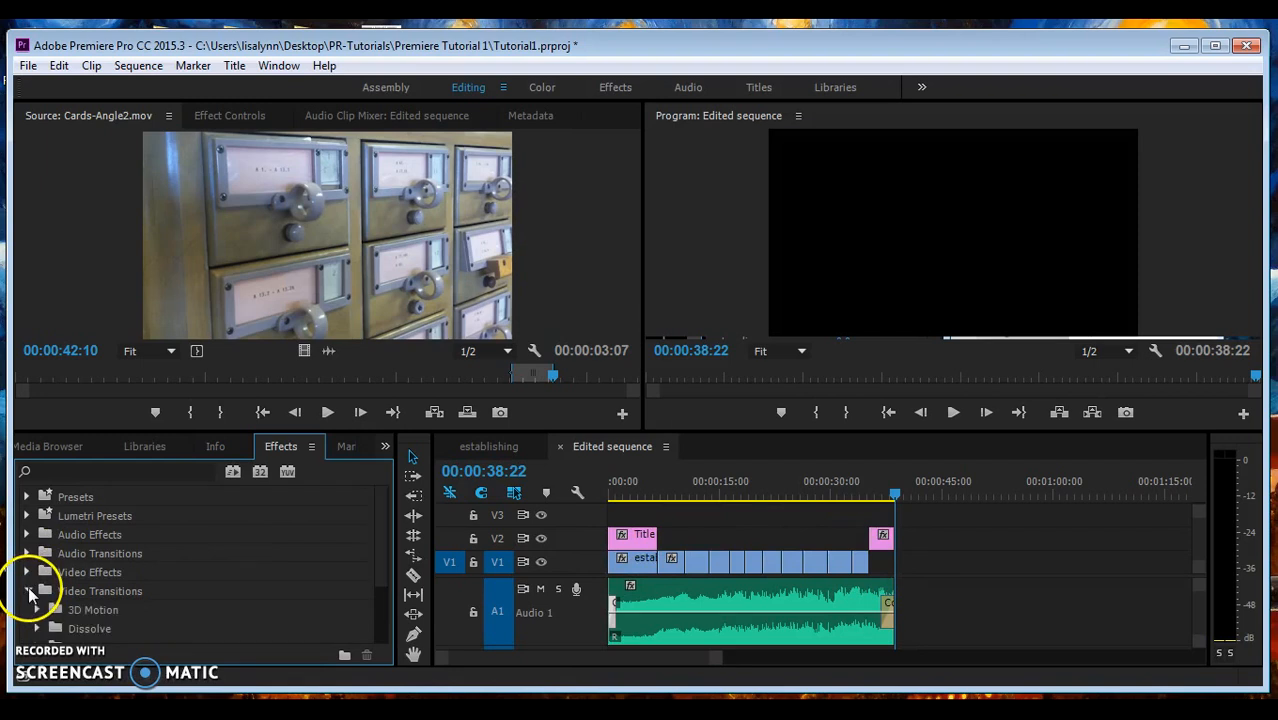
left_click_drag(391, 514, 380, 563)
left_click(38, 550)
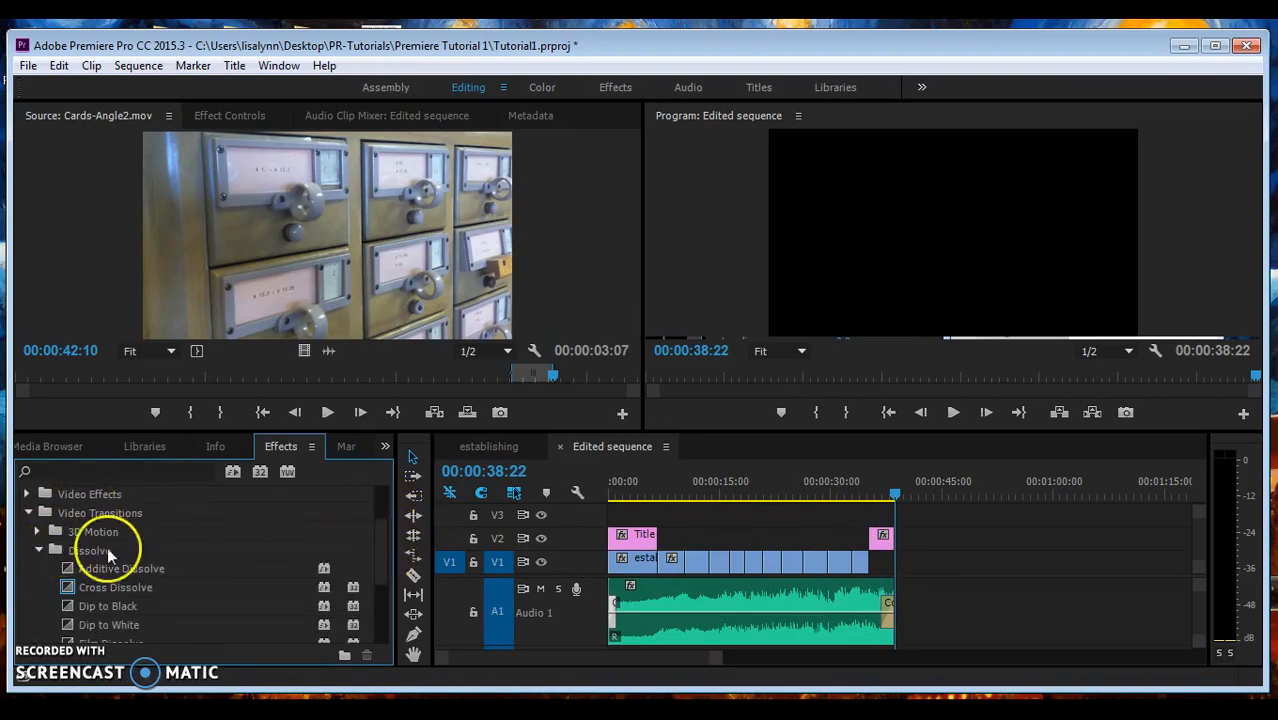
left_click_drag(385, 533, 375, 562)
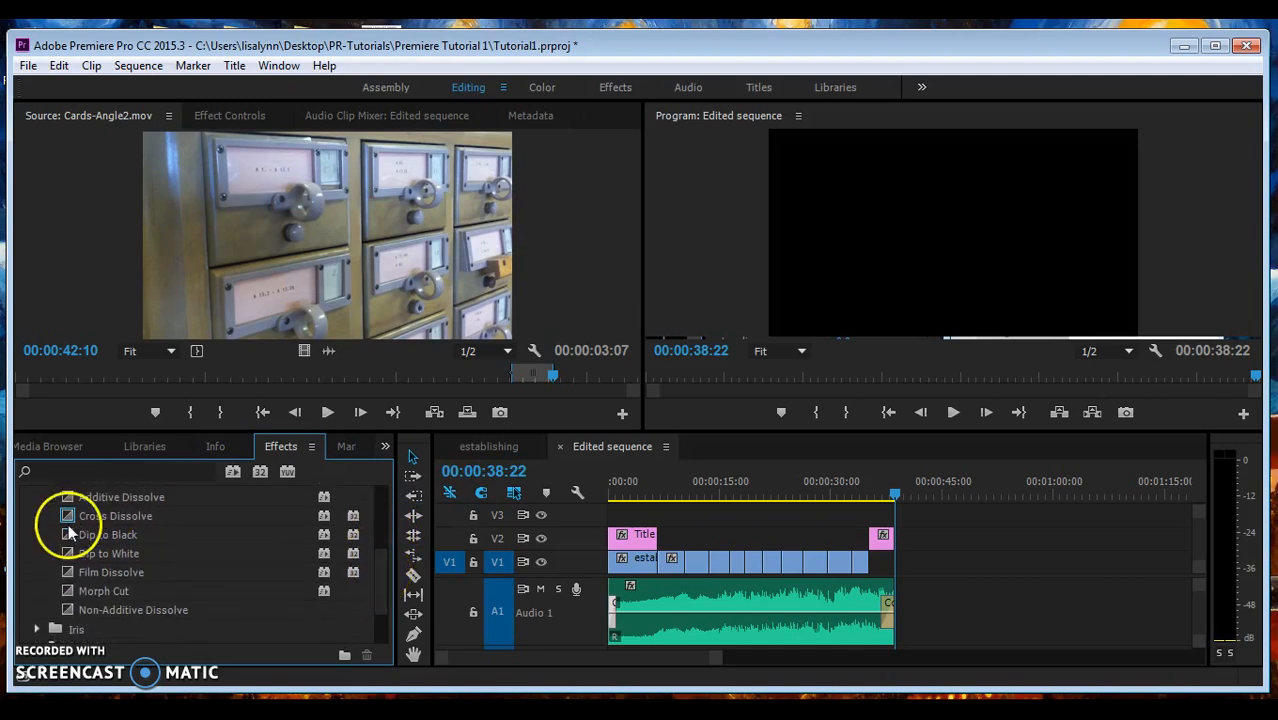
left_click_drag(68, 529, 866, 572)
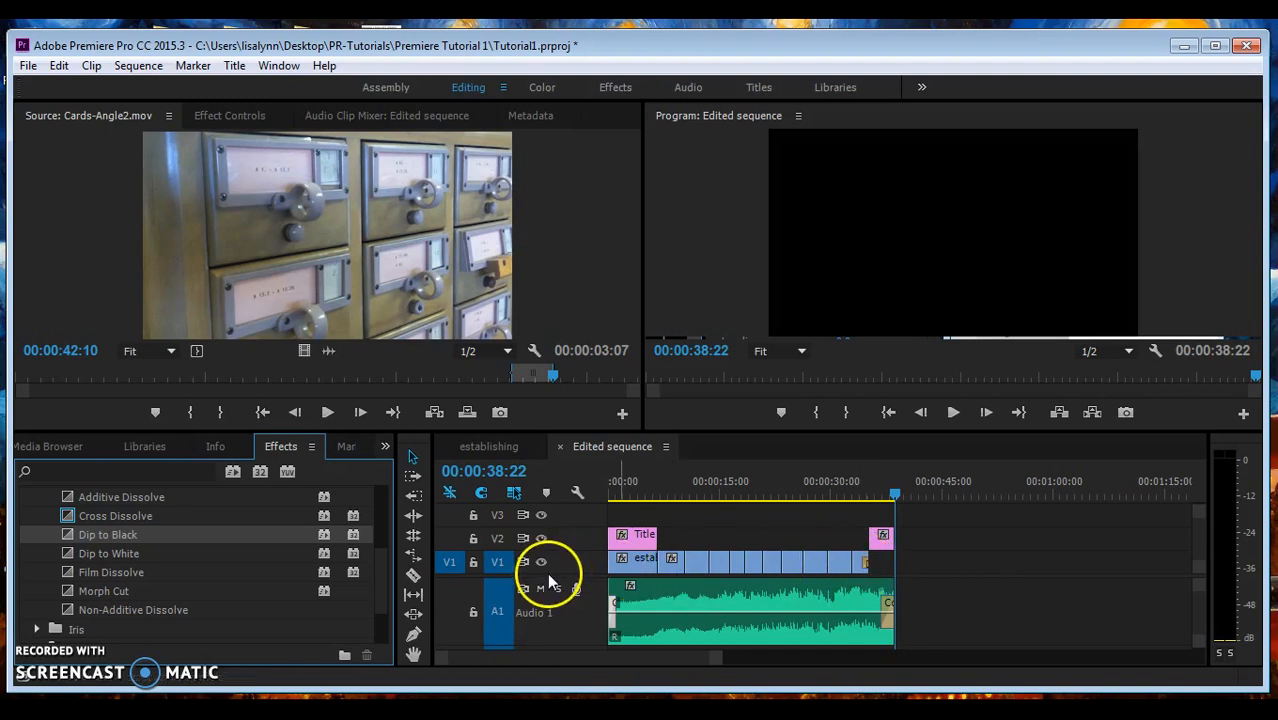
- Enlarge the video tracks and play the ending to check the dip to black
left_click_drag(548, 575, 563, 516)
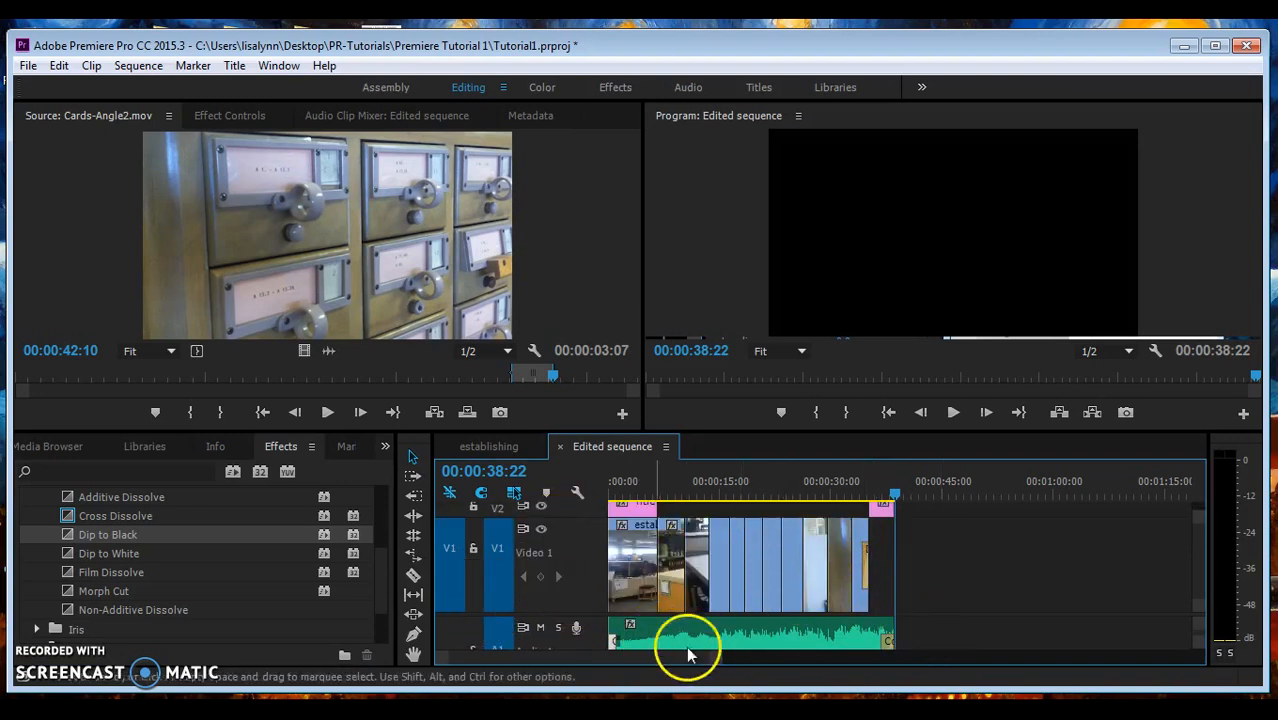
left_click_drag(719, 665, 645, 665)
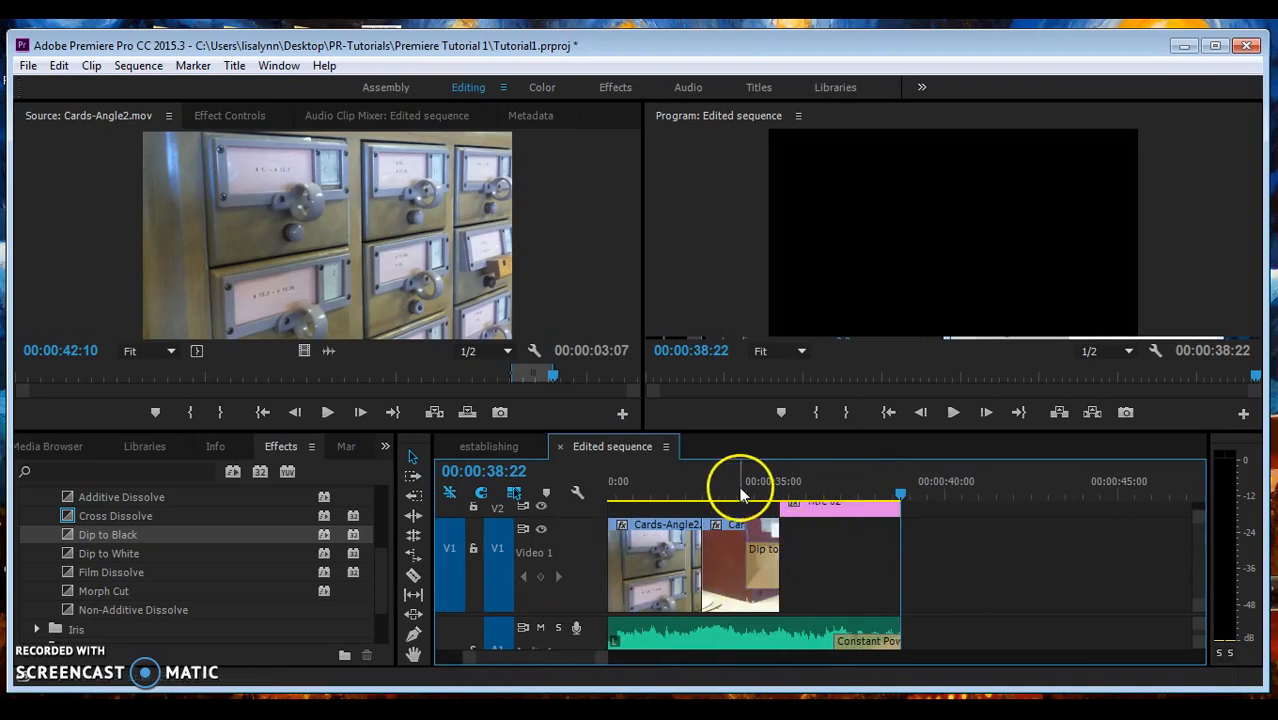
left_click_drag(739, 486, 730, 486)
key("space")
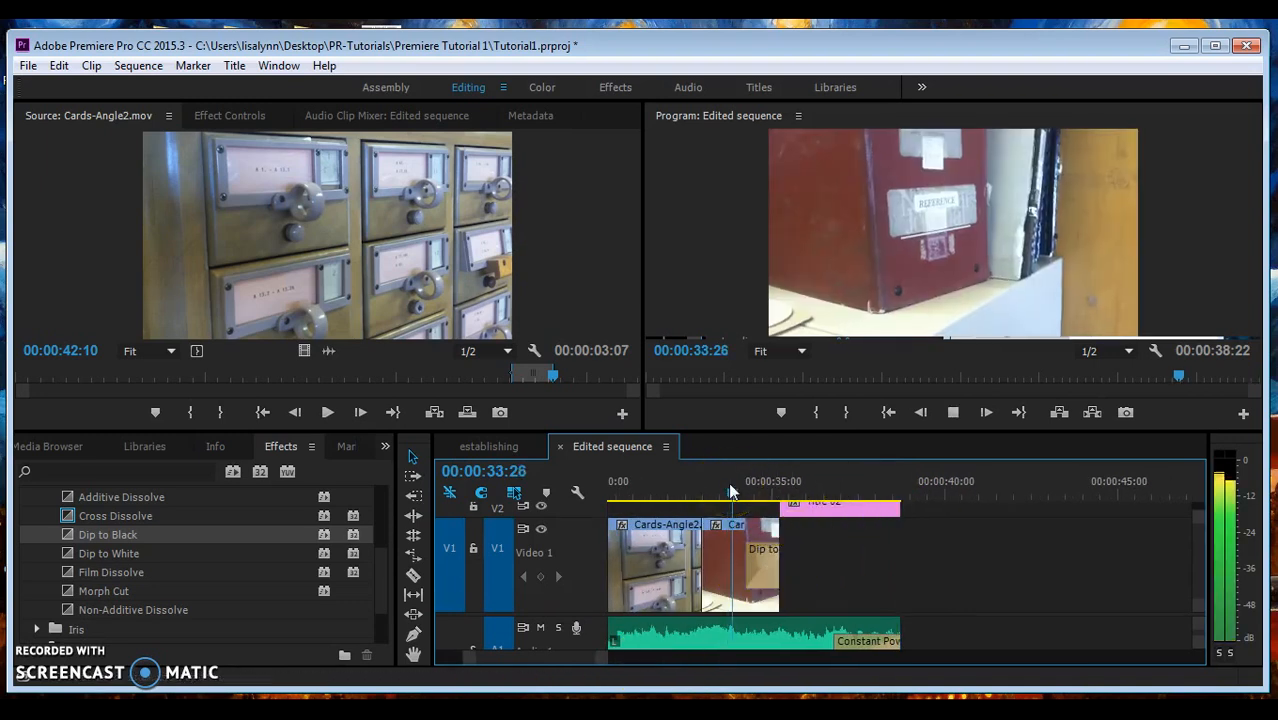
key("space")
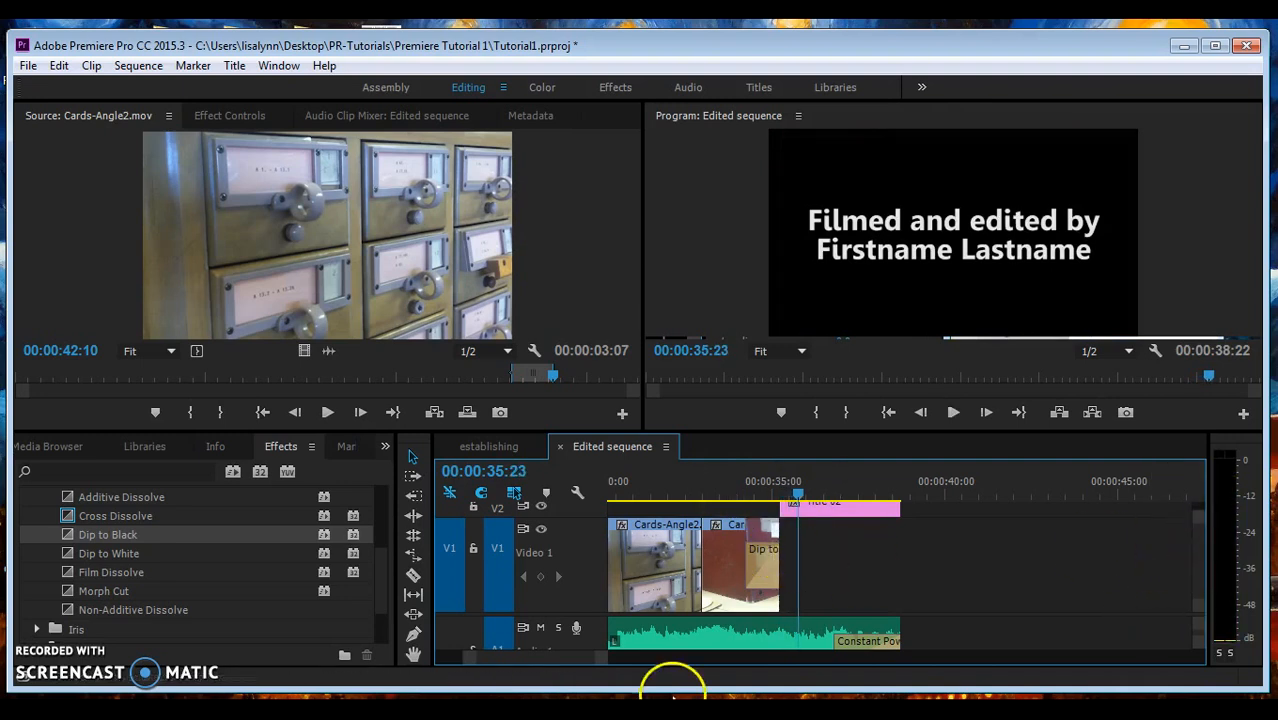
- Put Cross Dissolve on the start and end of Title 02 and Title 01 on V2
left_click_drag(573, 518, 570, 577)
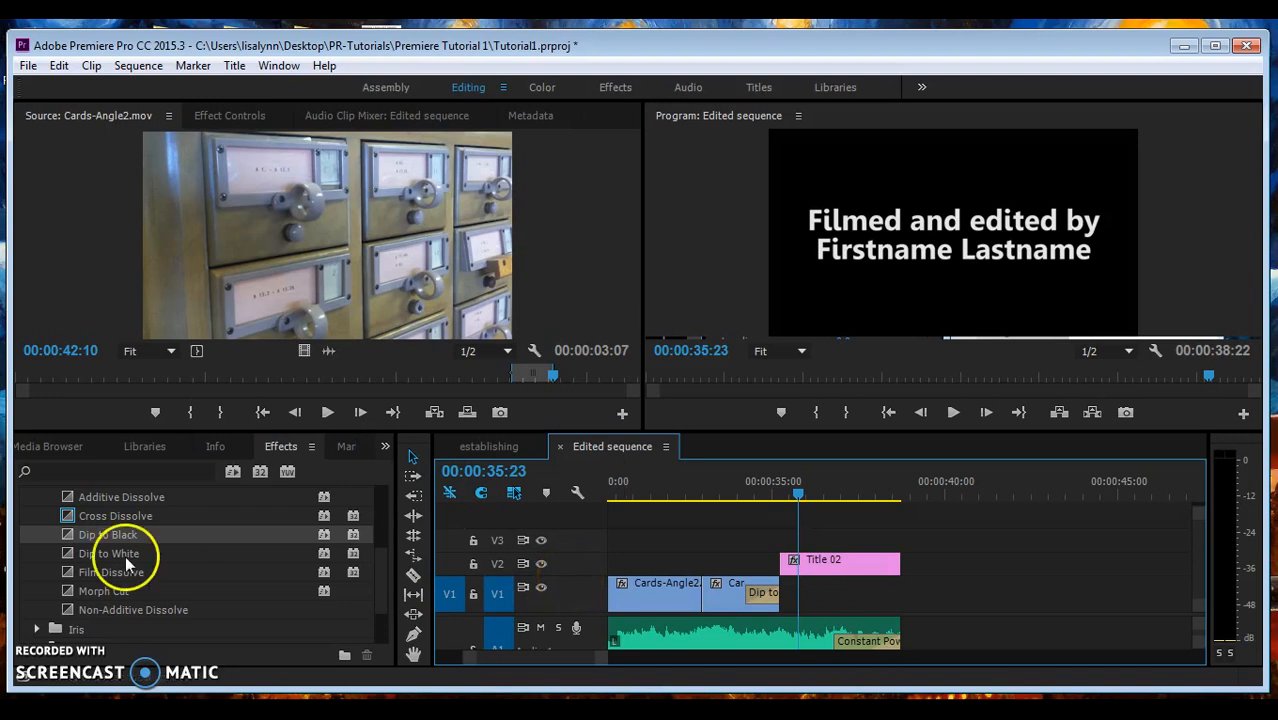
mouse_move(71, 518)
left_mouse_down()
mouse_move(448, 590)
mouse_move(770, 582)
mouse_move(790, 545)
mouse_move(788, 558)
left_mouse_up()
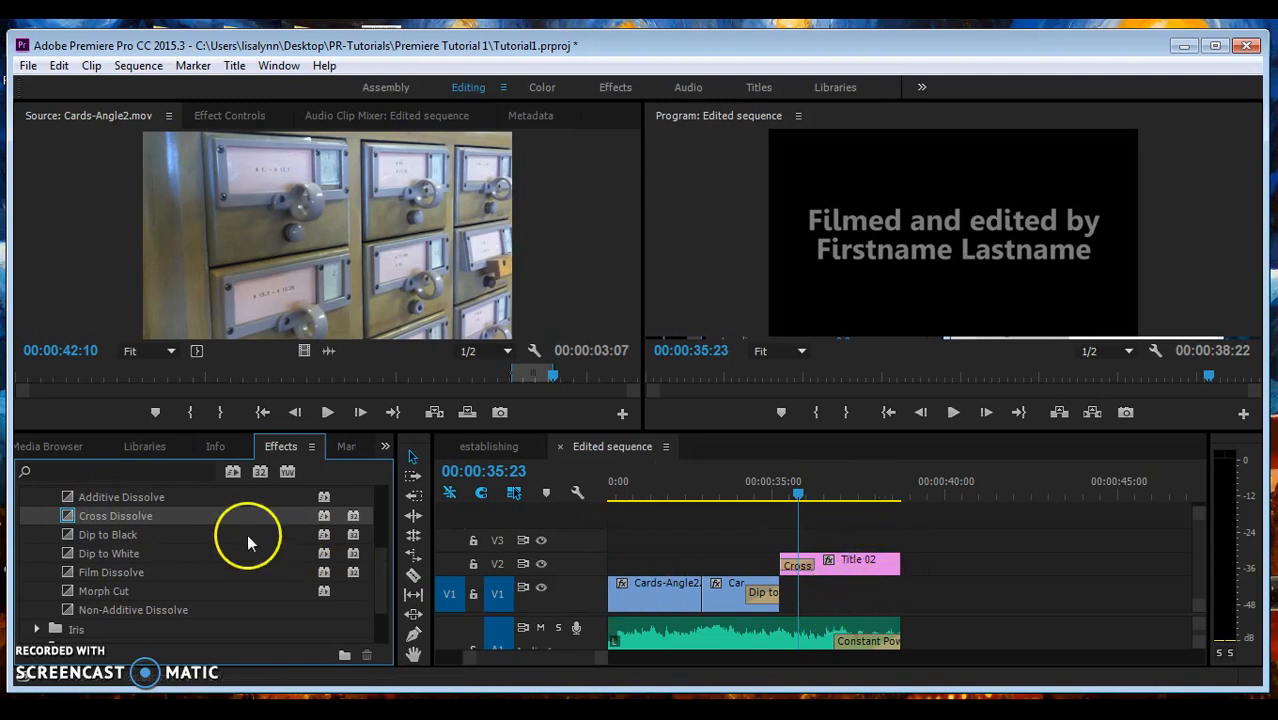
mouse_move(67, 518)
left_mouse_down()
mouse_move(765, 600)
mouse_move(873, 594)
mouse_move(894, 565)
left_mouse_up()
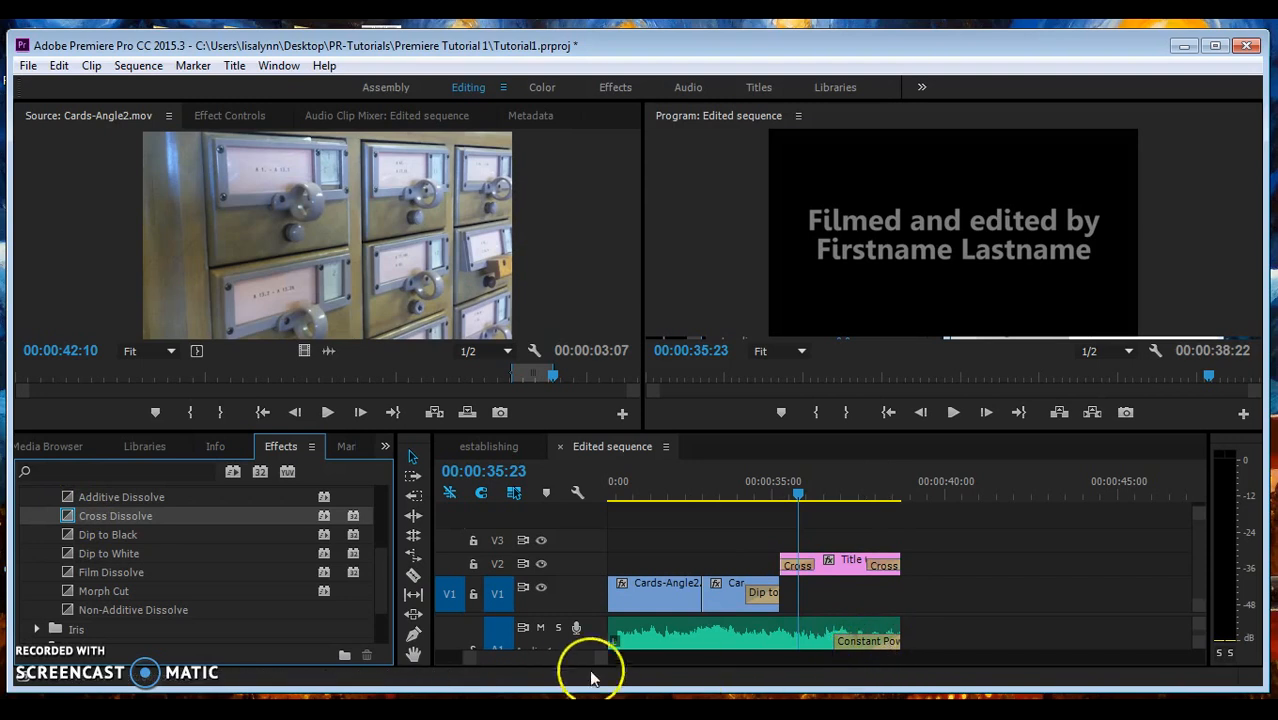
scroll(564, 658, "up", 10)
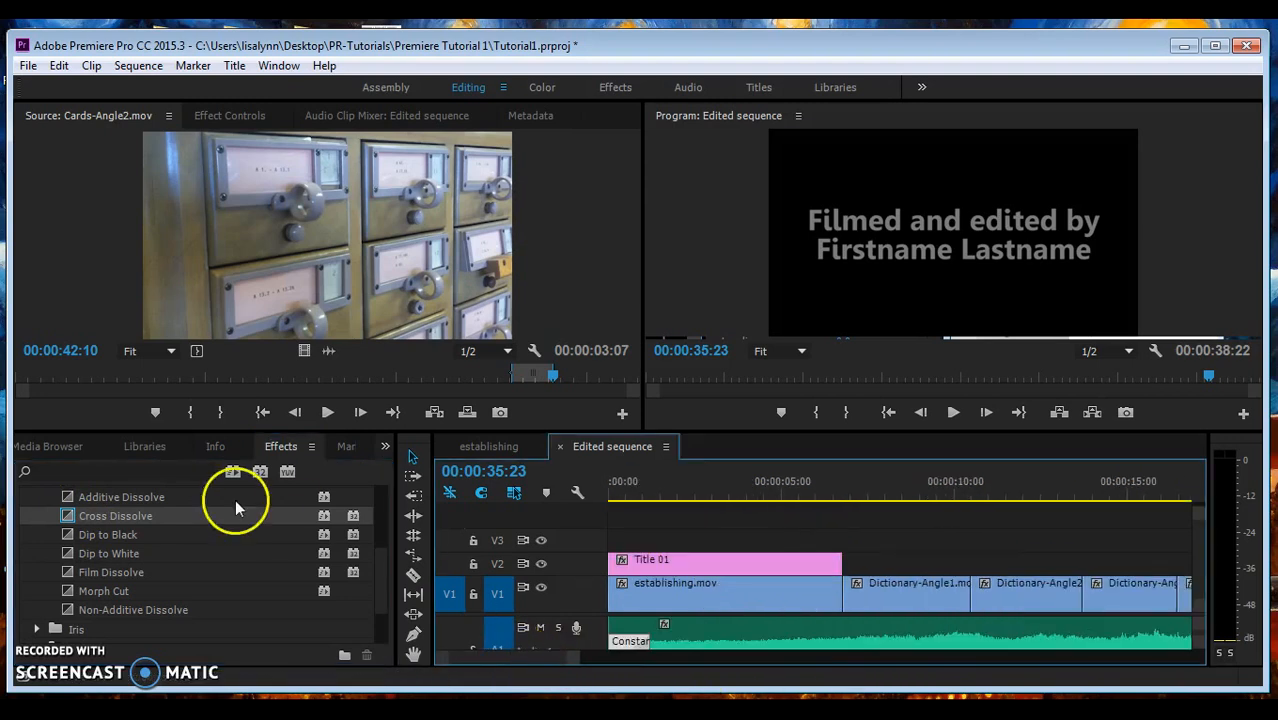
left_click_drag(72, 522, 620, 560)
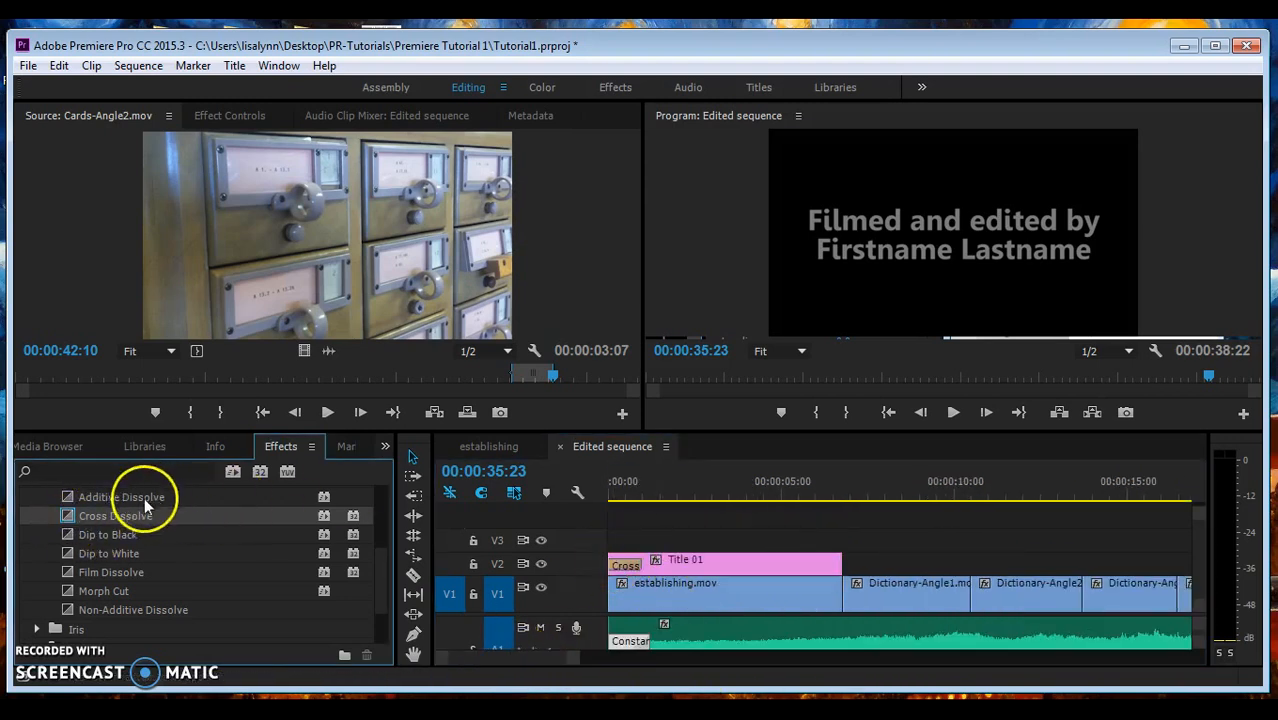
left_click_drag(72, 515, 820, 566)
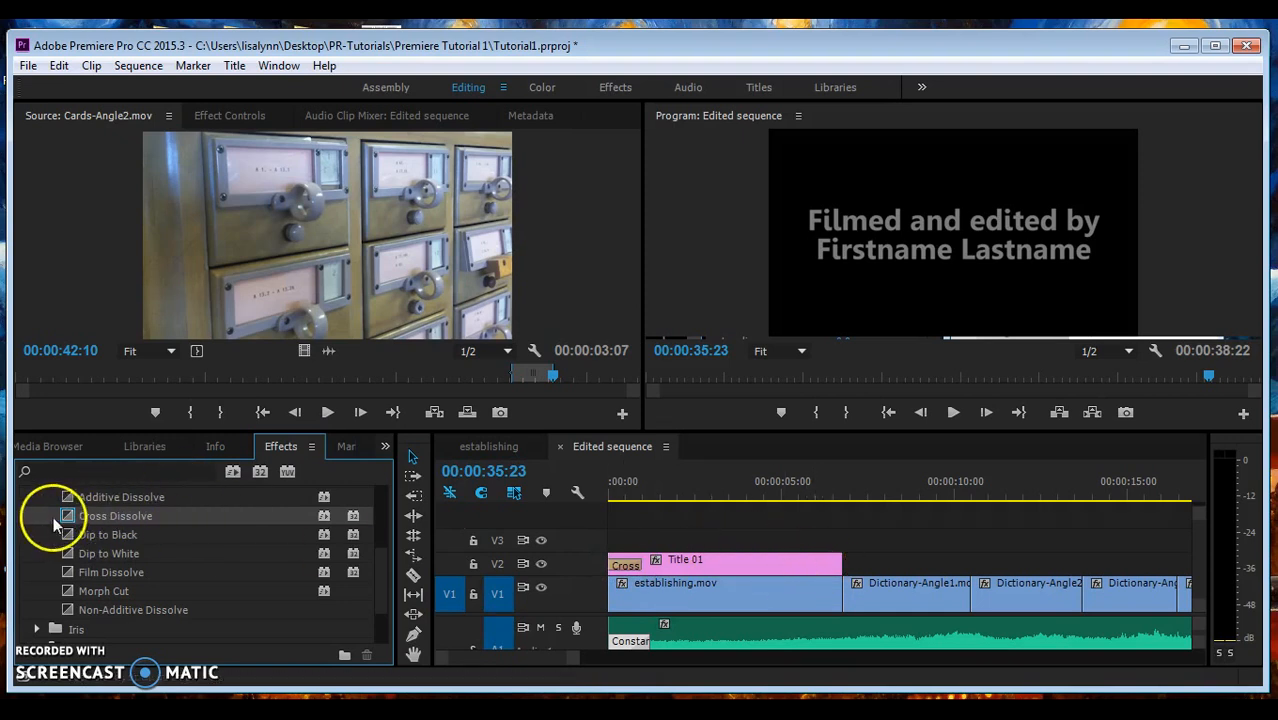
left_click_drag(68, 520, 828, 563)
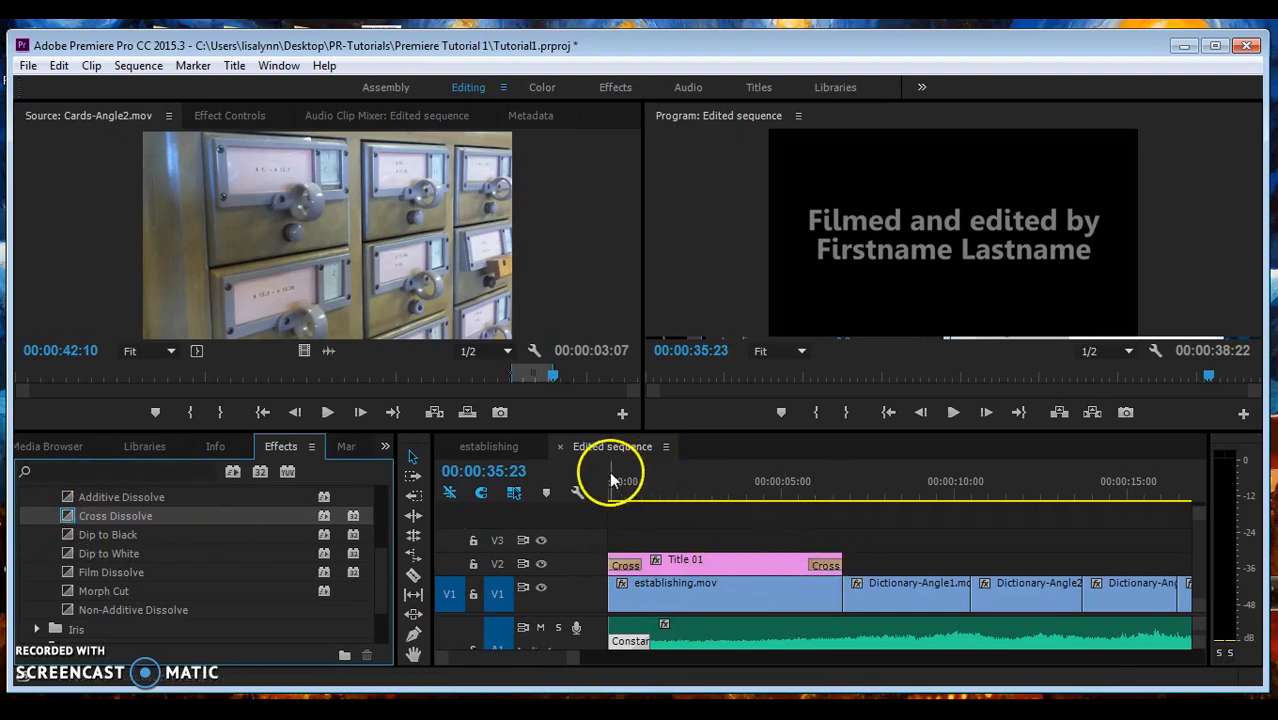
left_click_drag(613, 480, 598, 497)
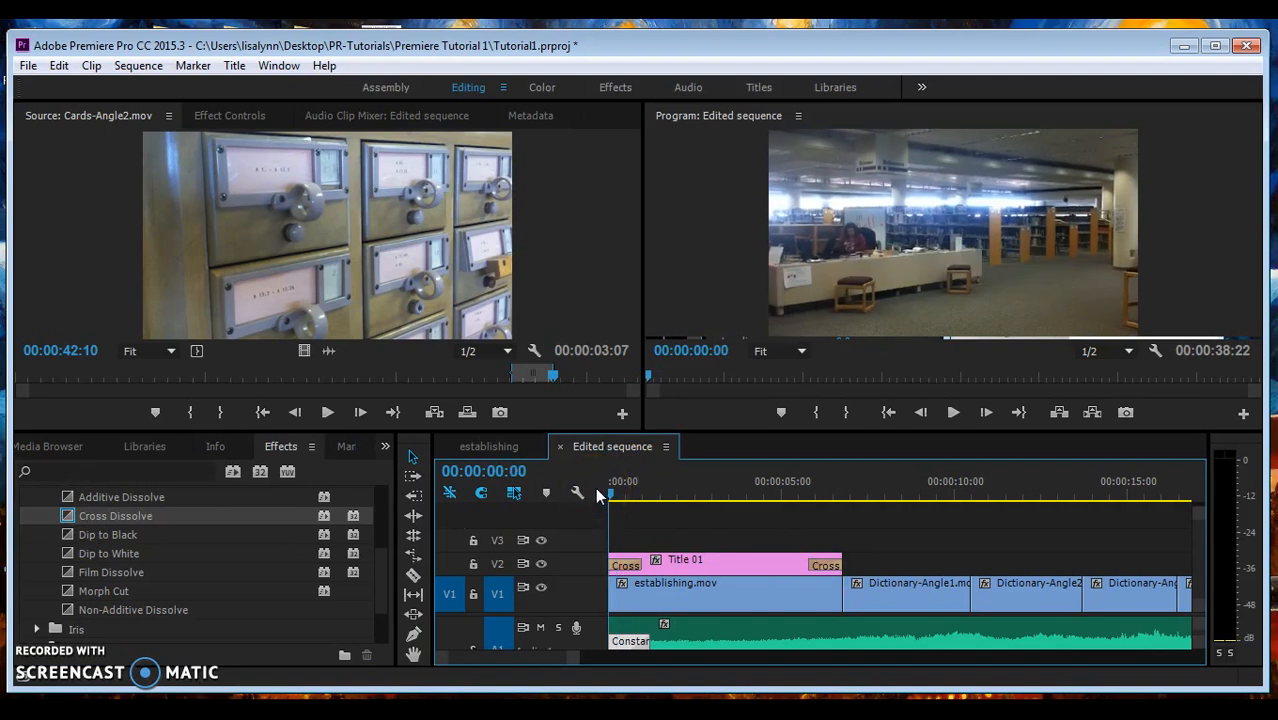
key("space")
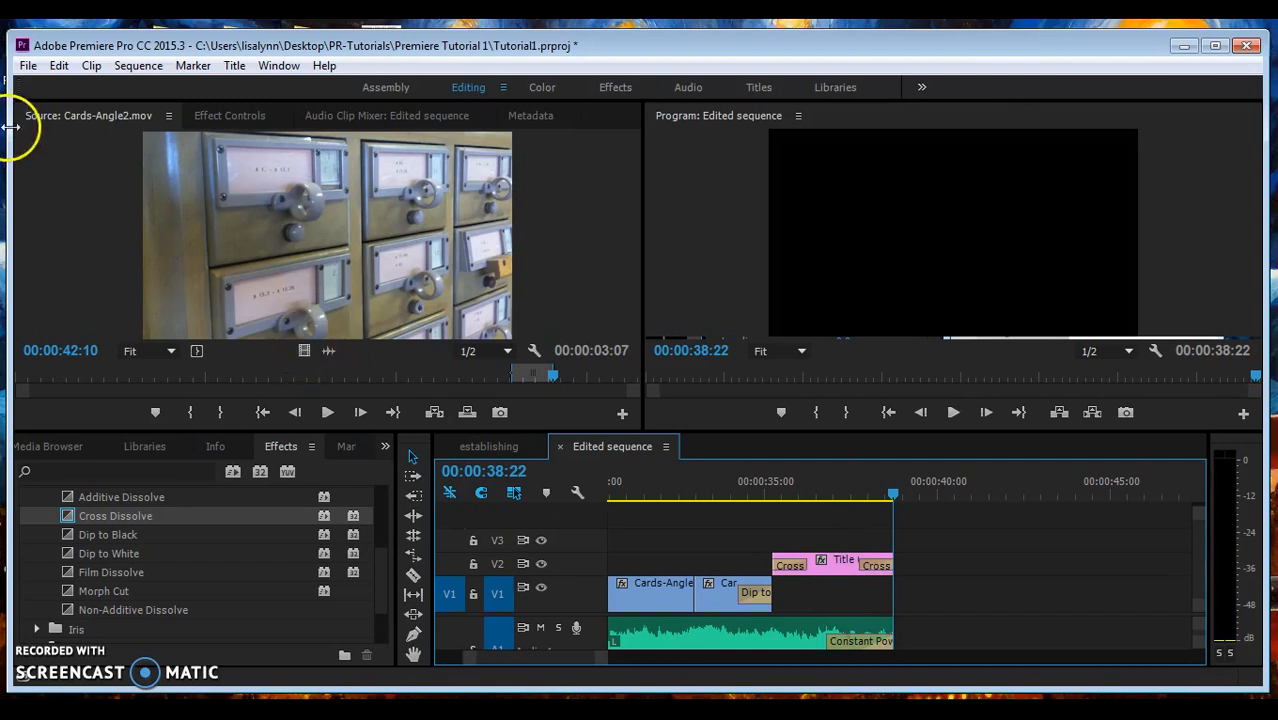
- Save the Tutorial1 project and open Export Settings for Edited sequence
left_click(28, 66)
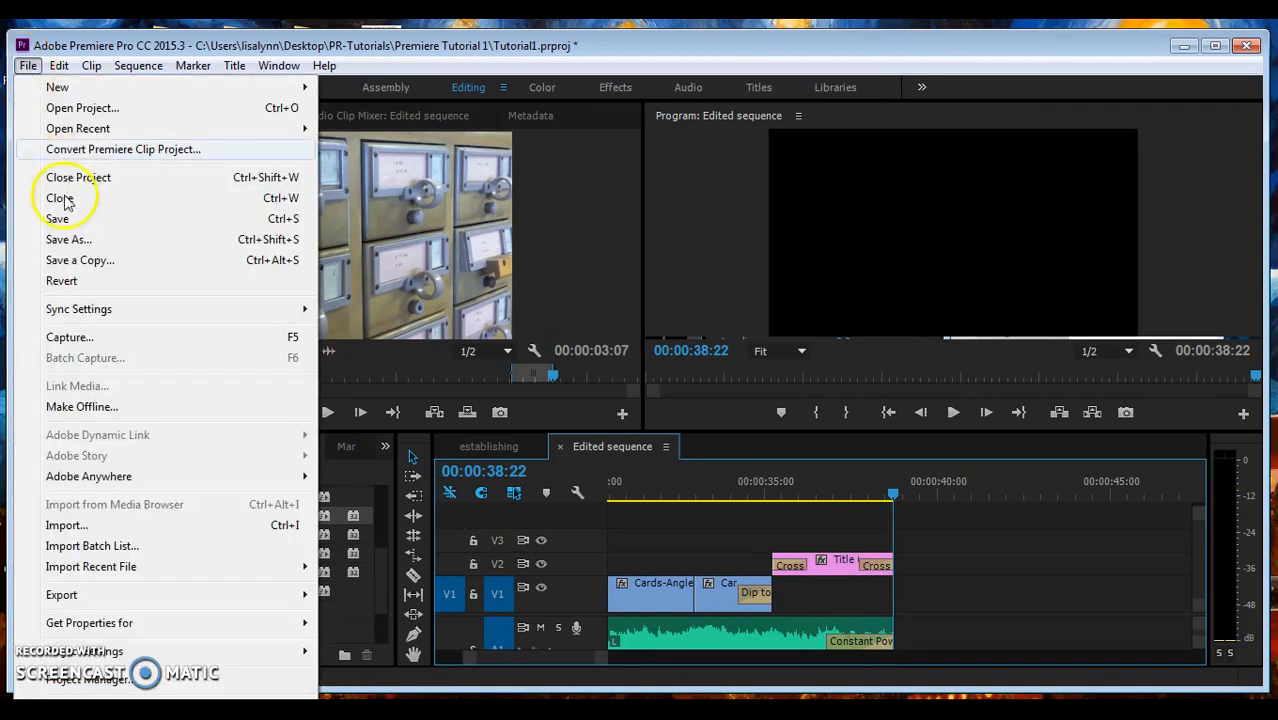
left_click(53, 214)
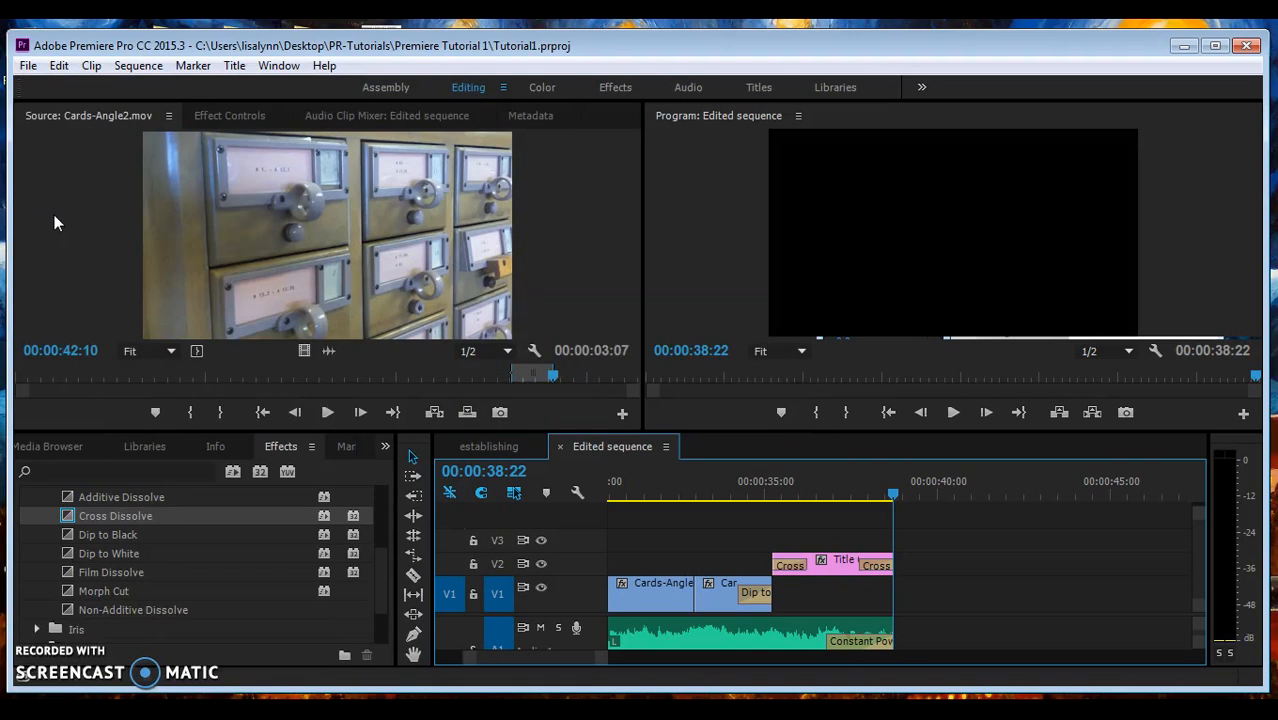
left_click(27, 72)
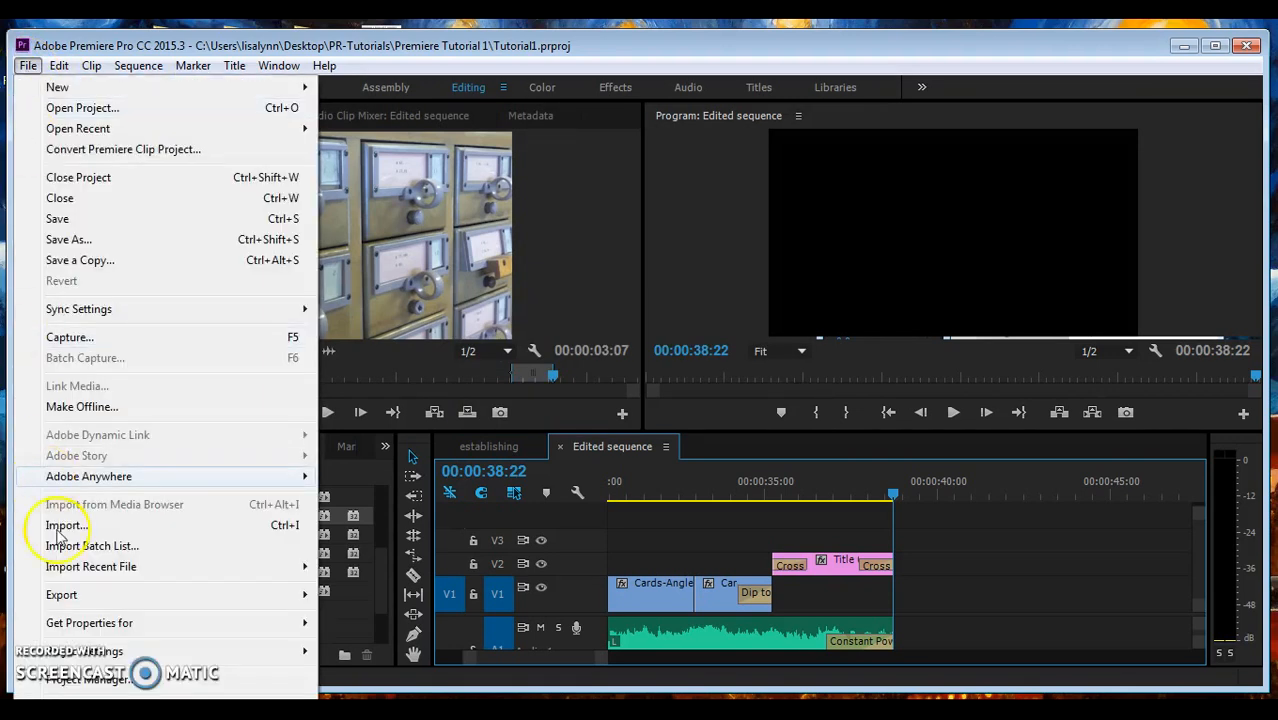
mouse_move(70, 597)
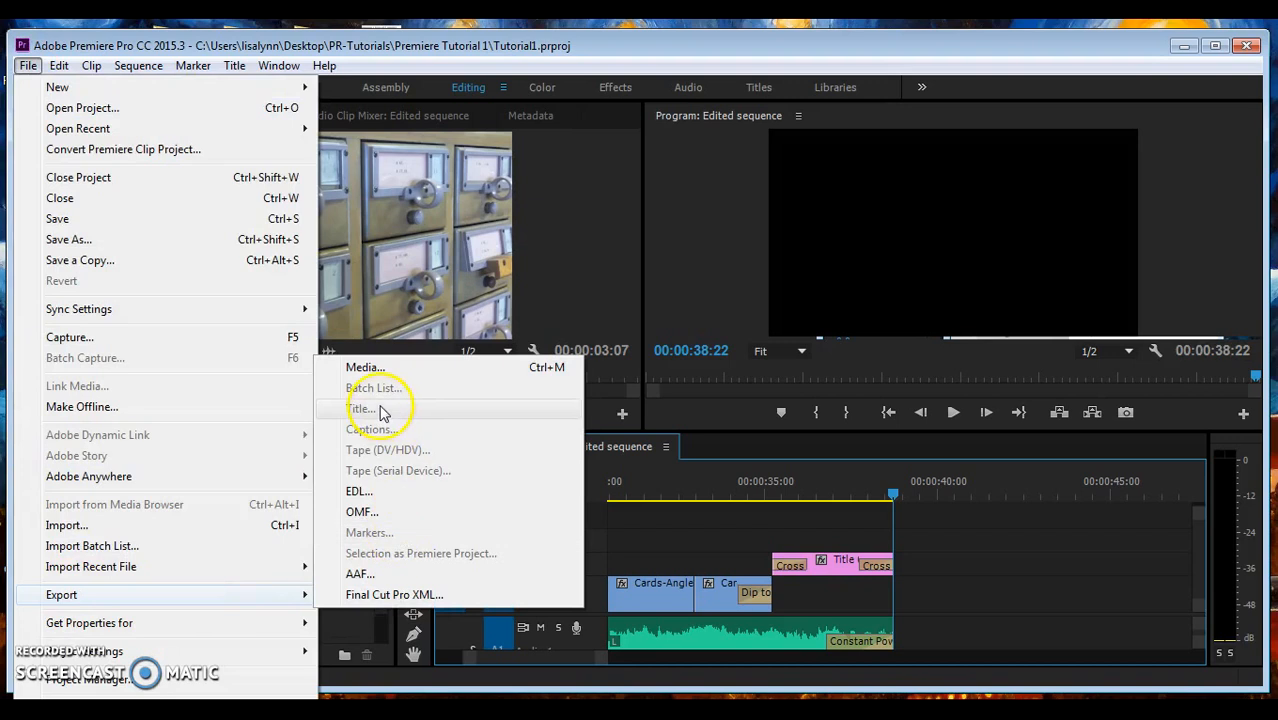
left_click(365, 368)
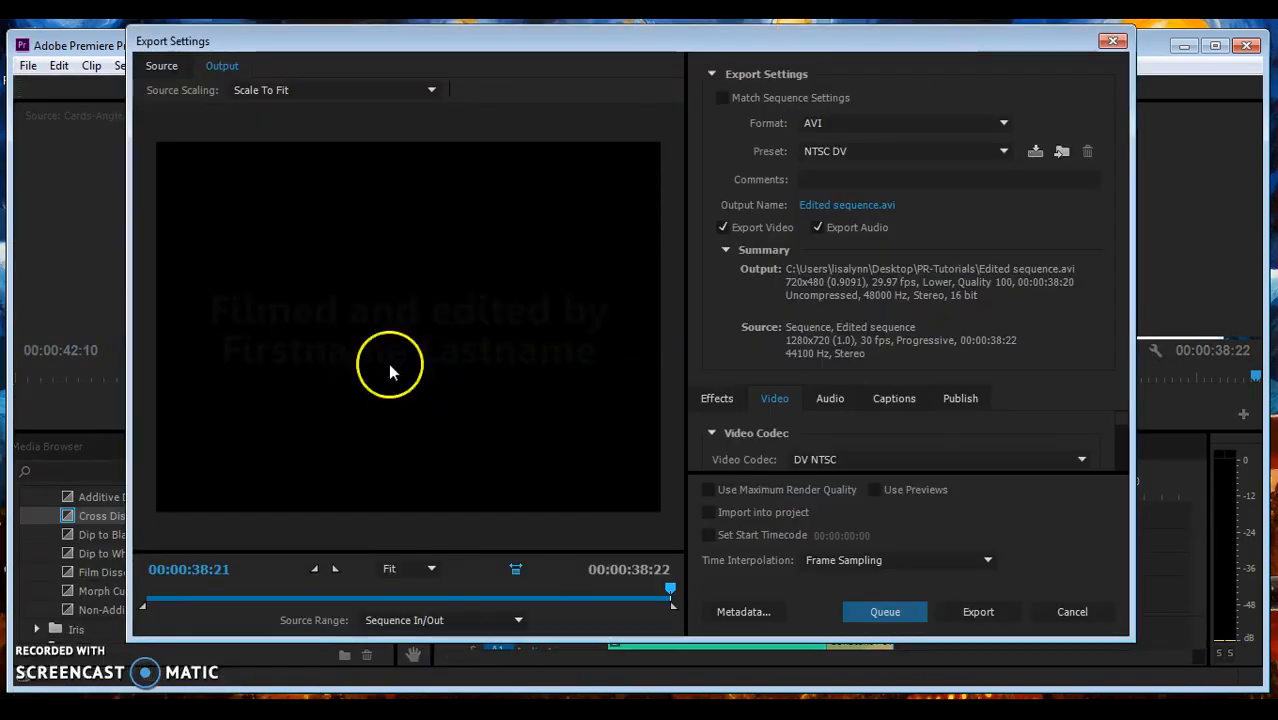
- Check Match Sequence Settings so the export becomes 1280x720, 30 fps MPEG Preview
left_click_drag(672, 594, 211, 591)
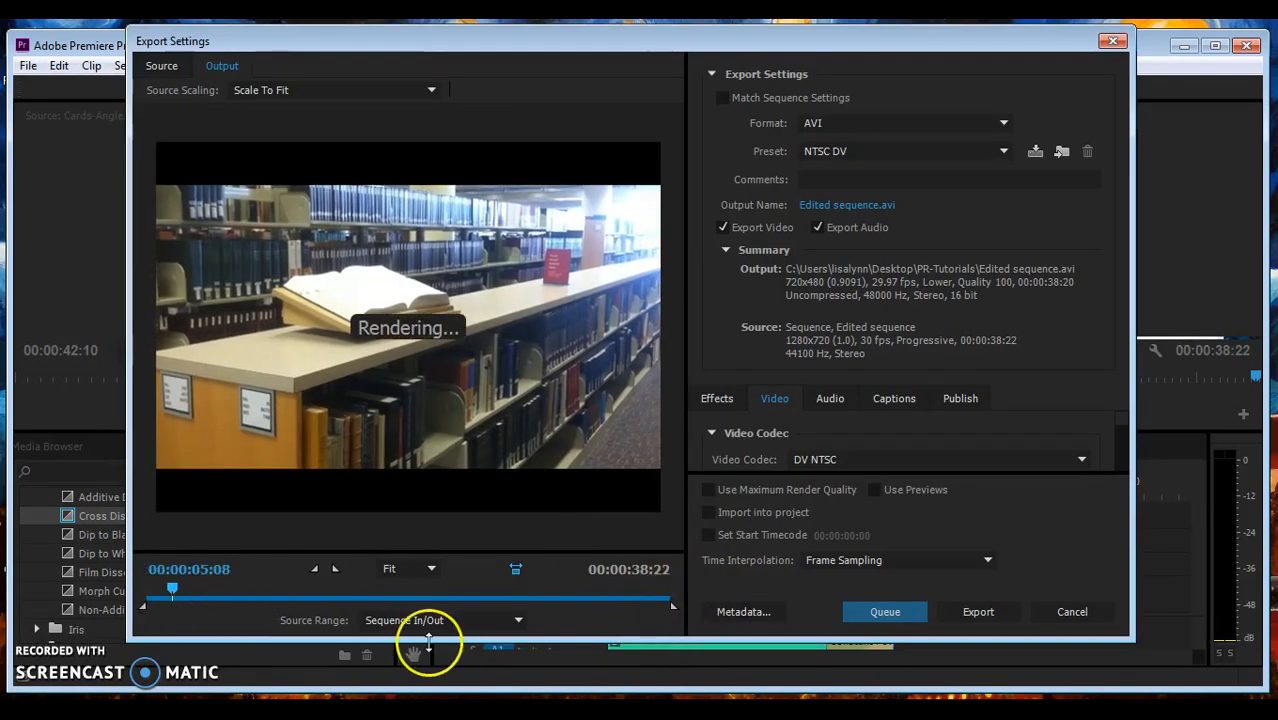
left_click_drag(168, 590, 600, 594)
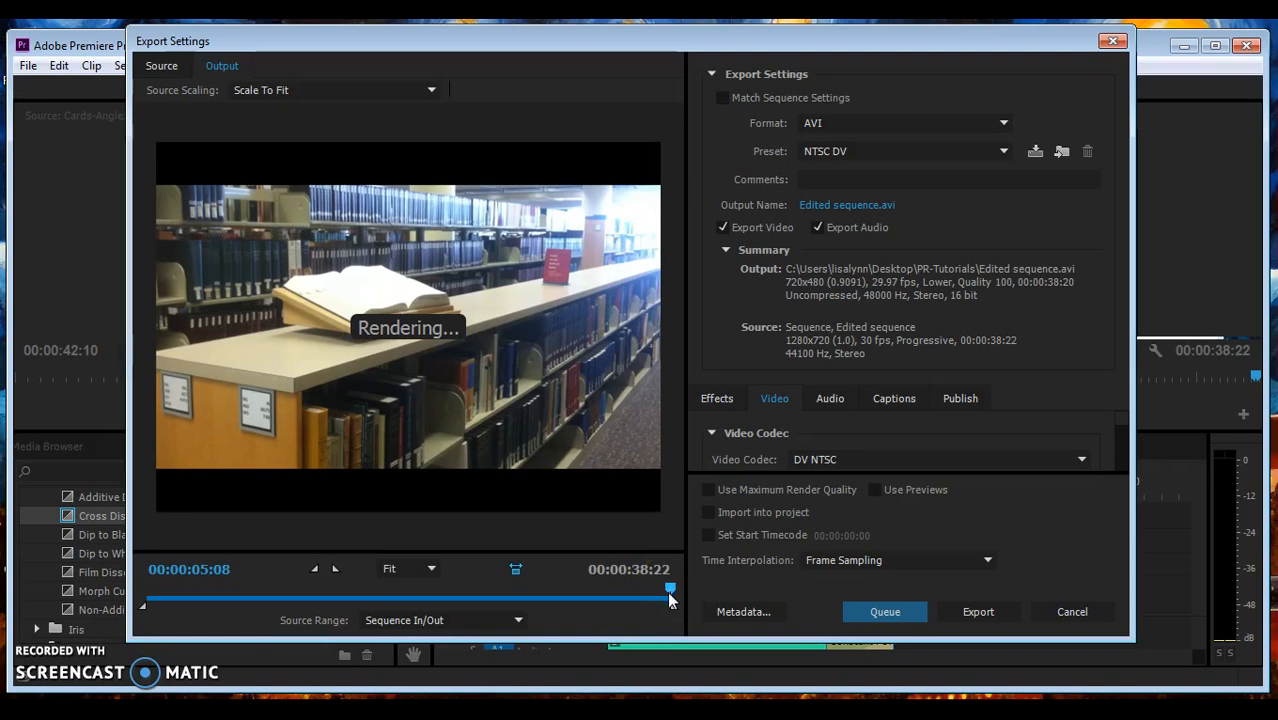
left_click(670, 599)
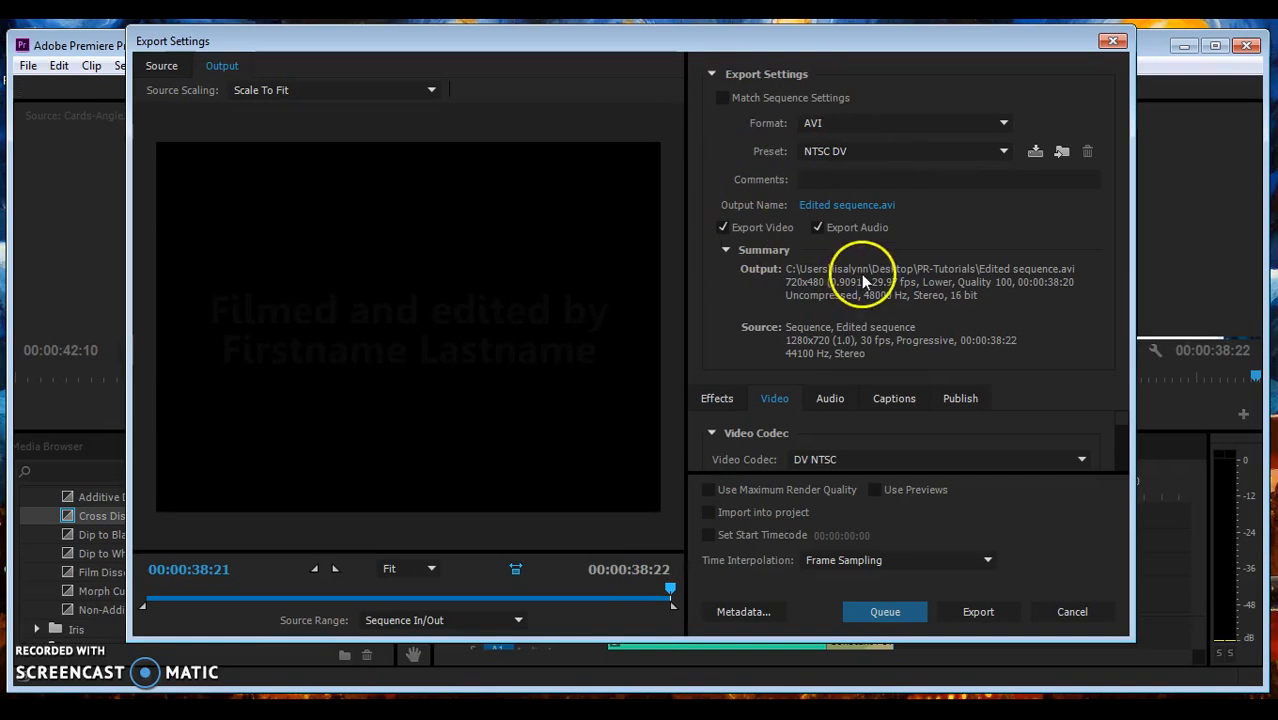
left_click(722, 98)
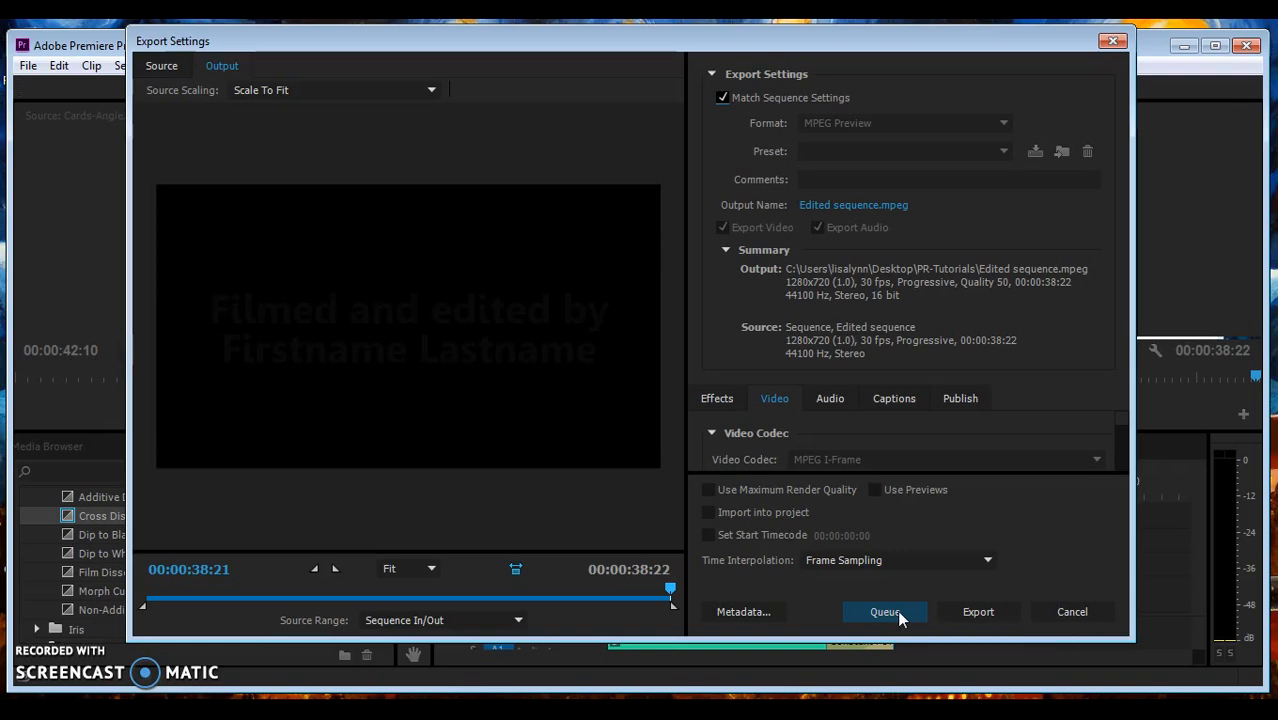
- Save Edited sequence.mpeg to Premiere Tutorial 1\Exports and add it to the queue
left_click(869, 204)
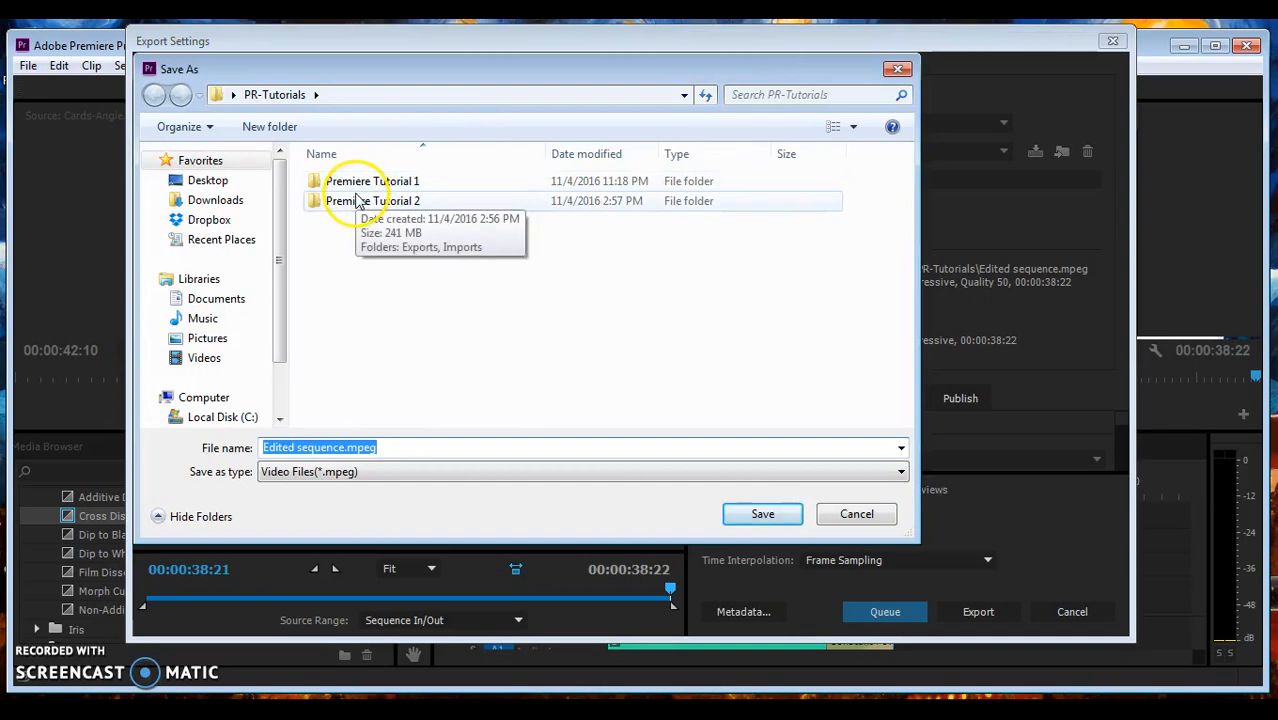
left_click(840, 517)
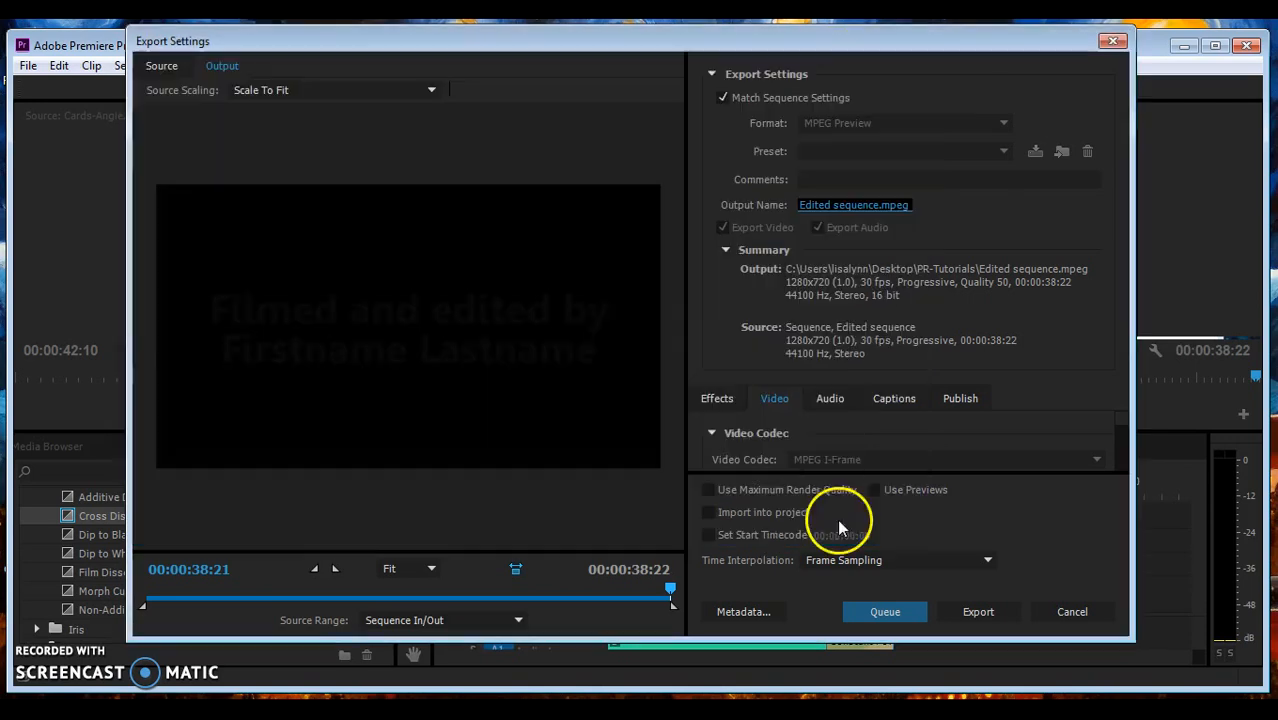
left_click(838, 208)
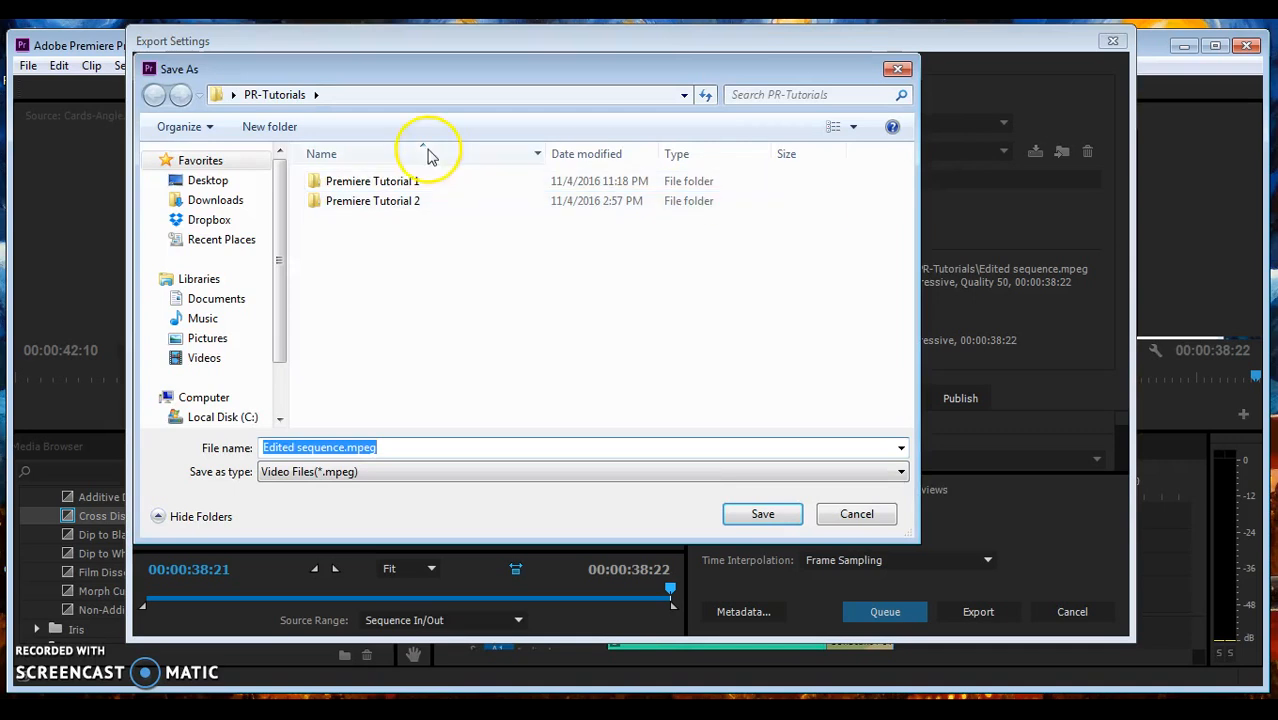
double_click(376, 181)
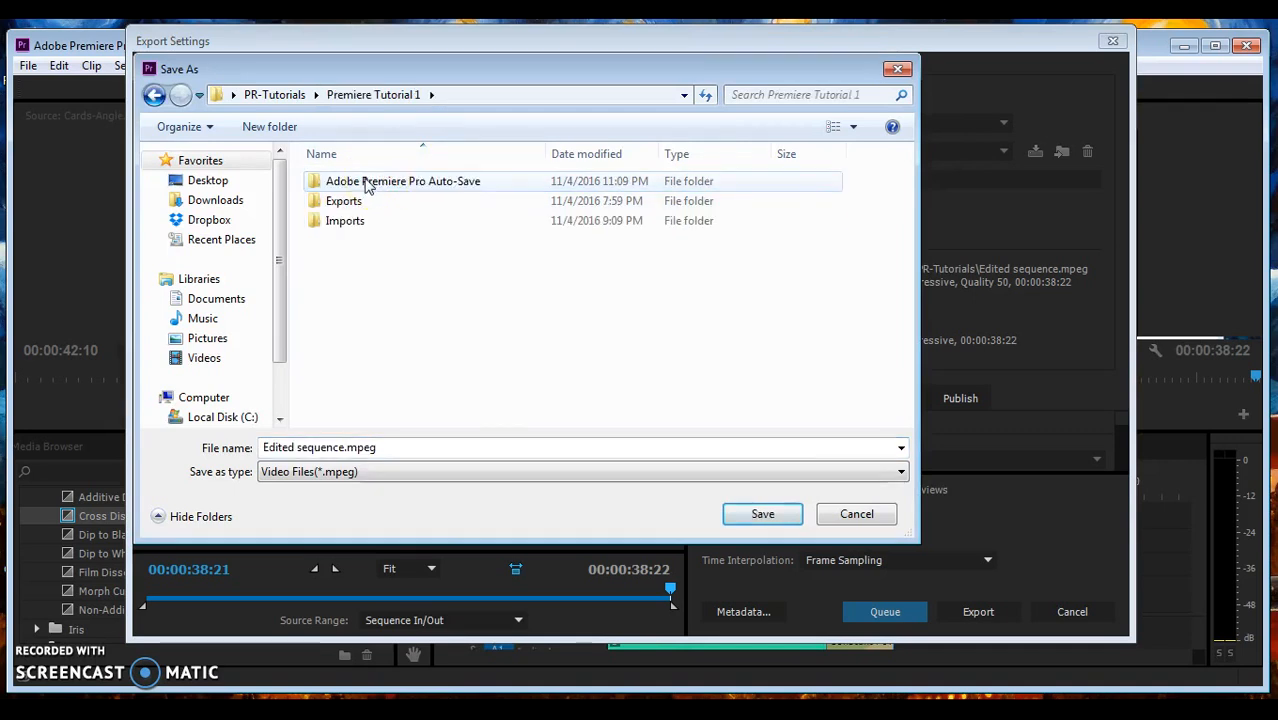
double_click(343, 203)
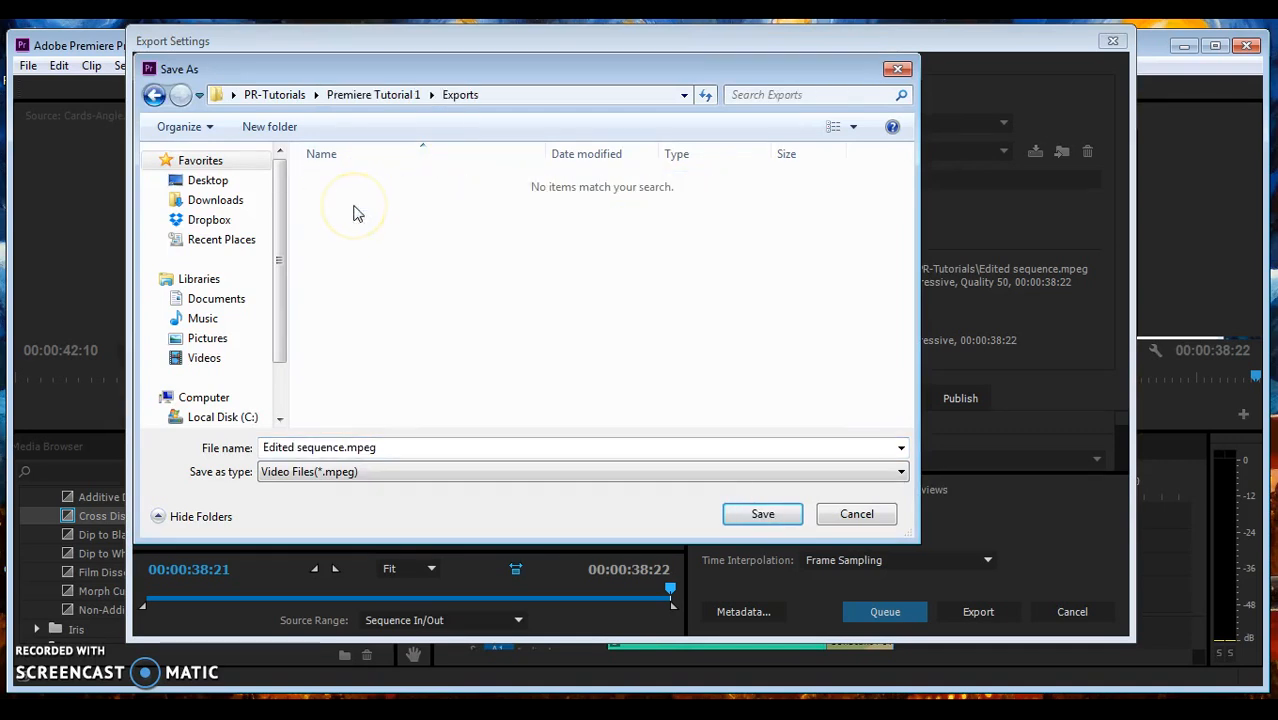
left_click(754, 517)
left_click(886, 613)
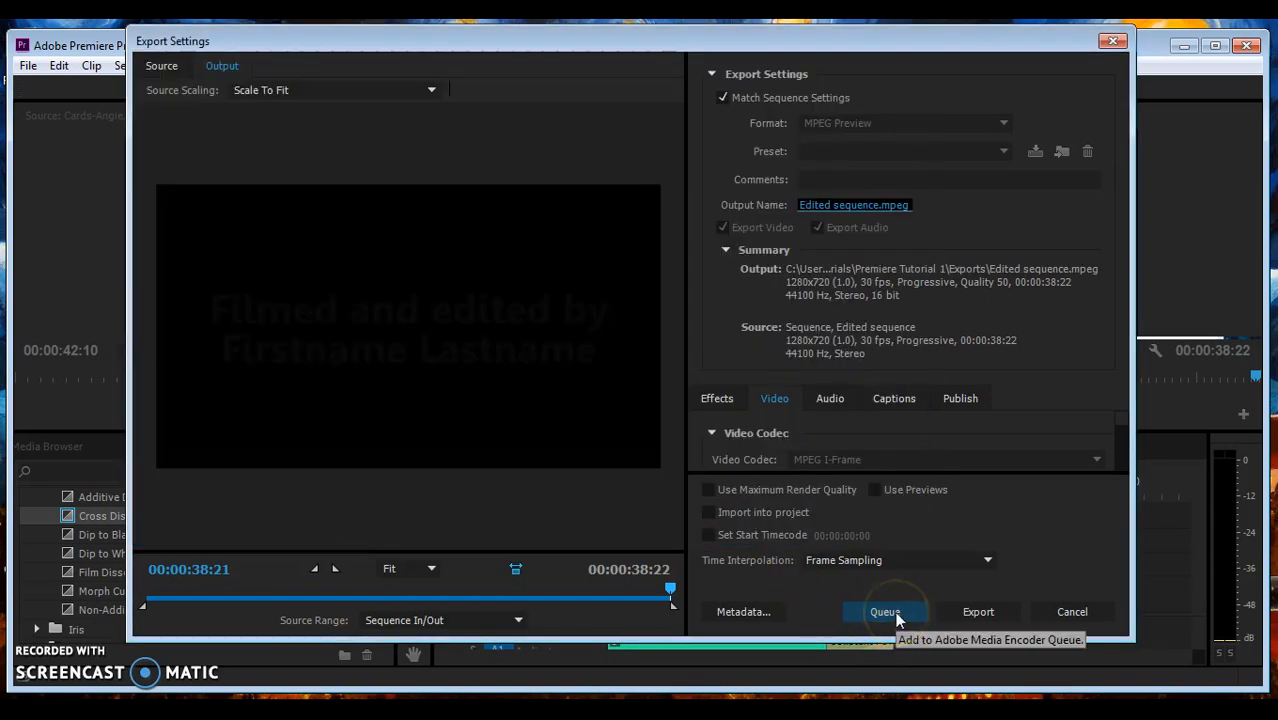
left_click(896, 612)
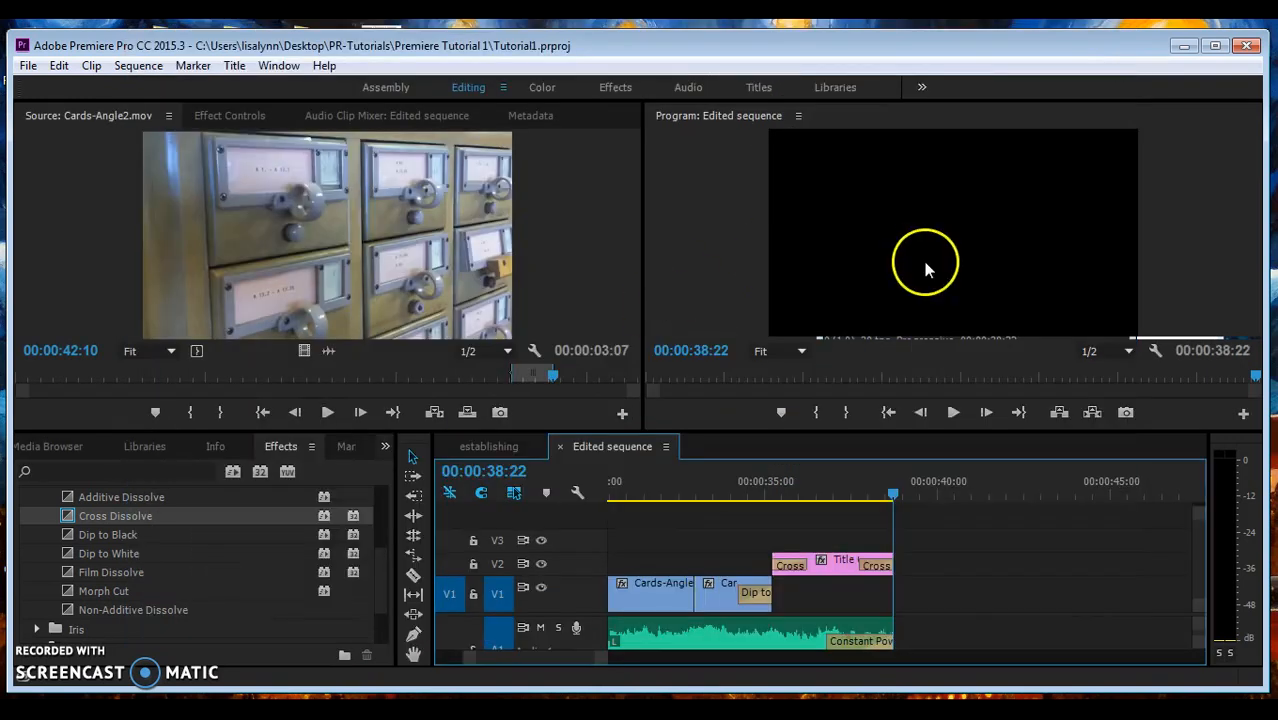
- Open Export Media settings for the establishing sequence and scrub its preview to the end
left_click(482, 447)
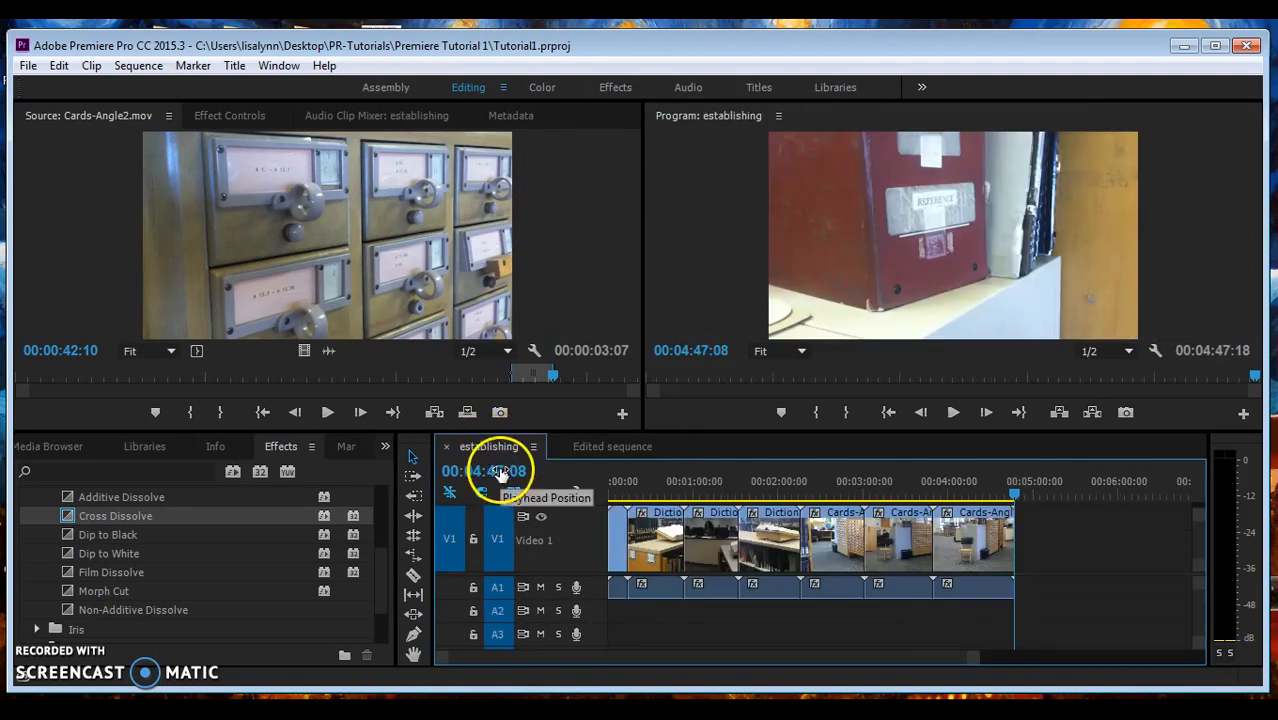
left_click(28, 66)
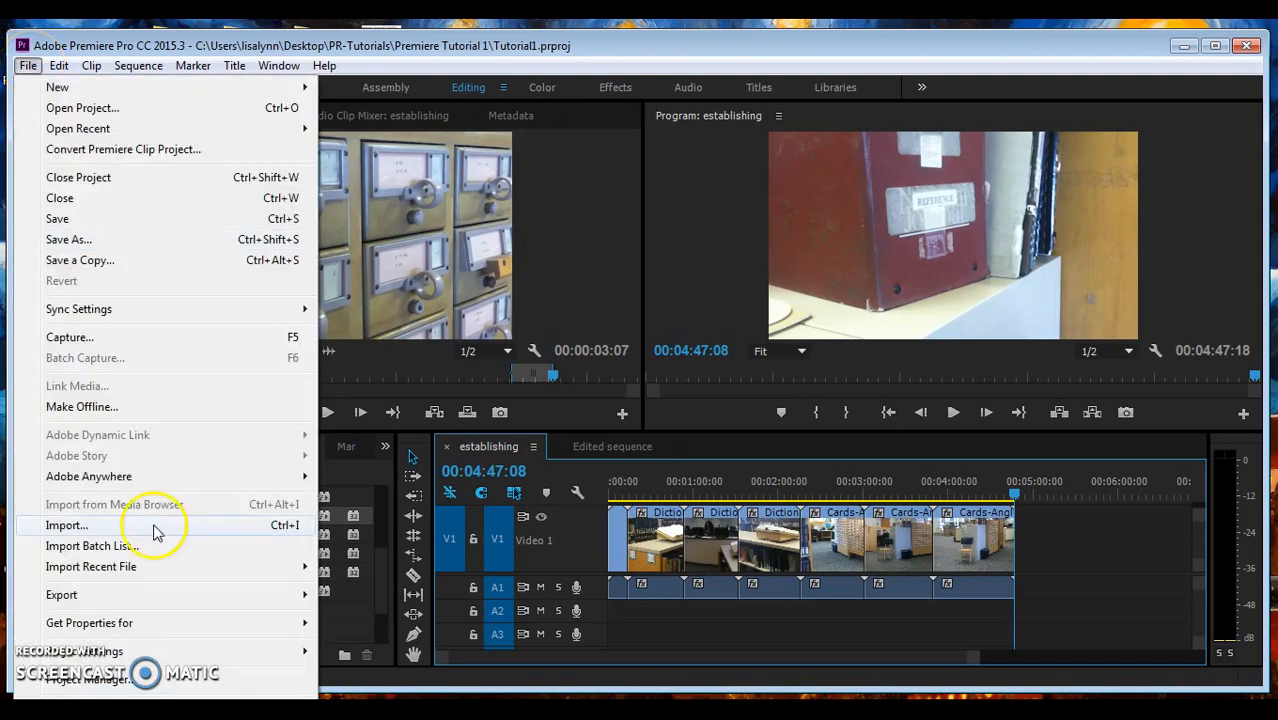
mouse_move(307, 604)
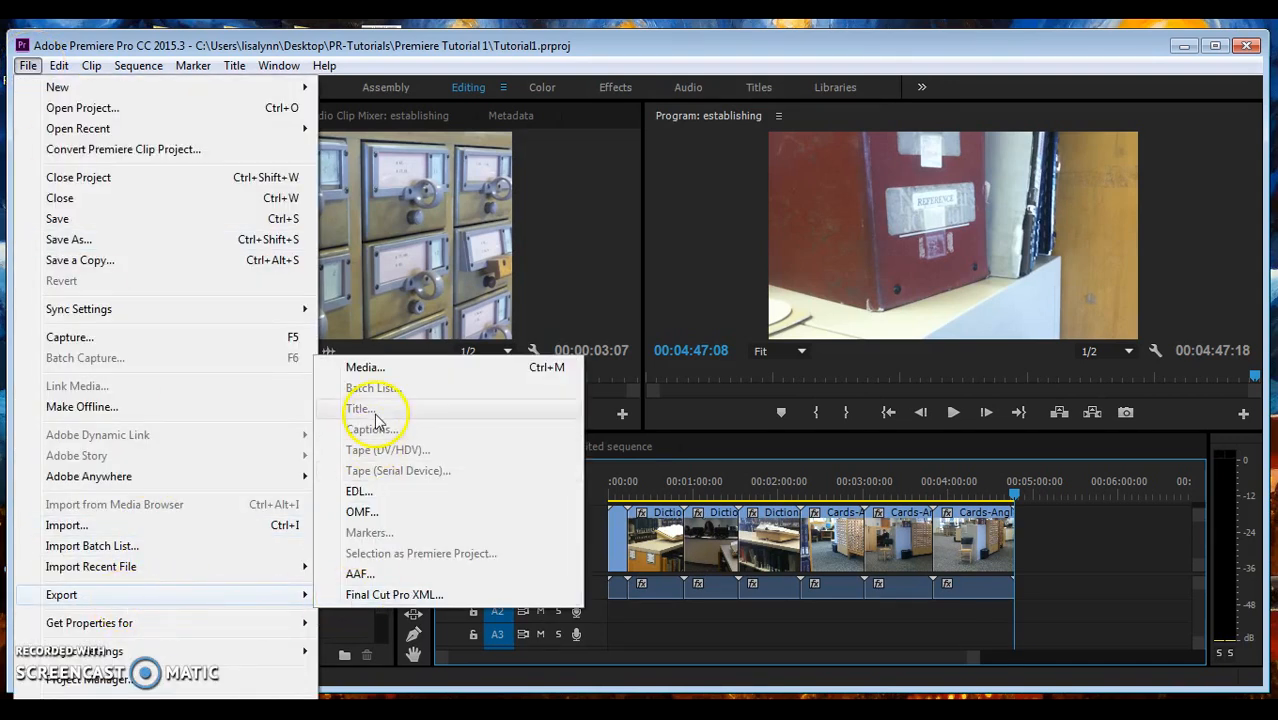
left_click(368, 367)
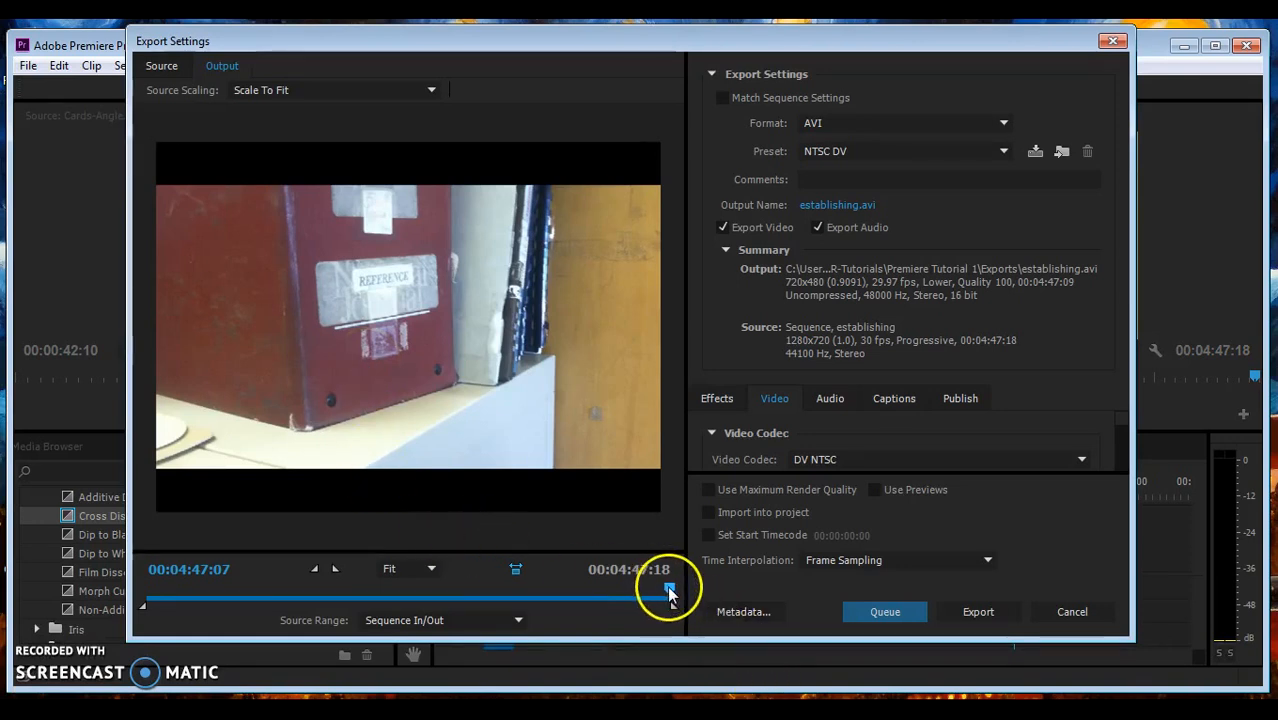
left_click_drag(667, 590, 443, 565)
left_click_drag(262, 549, 541, 580)
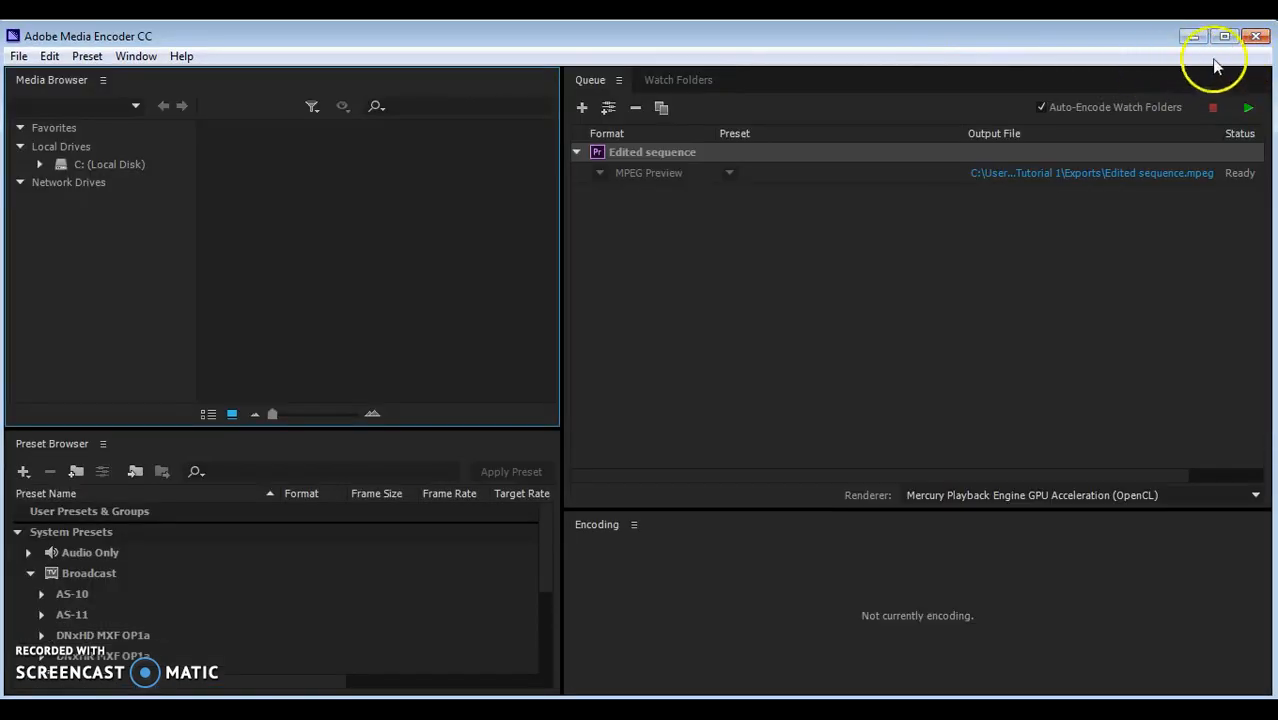
- Close Media Encoder, leaving the Edited sequence MPEG Preview job Ready in its queue
left_click(1256, 38)
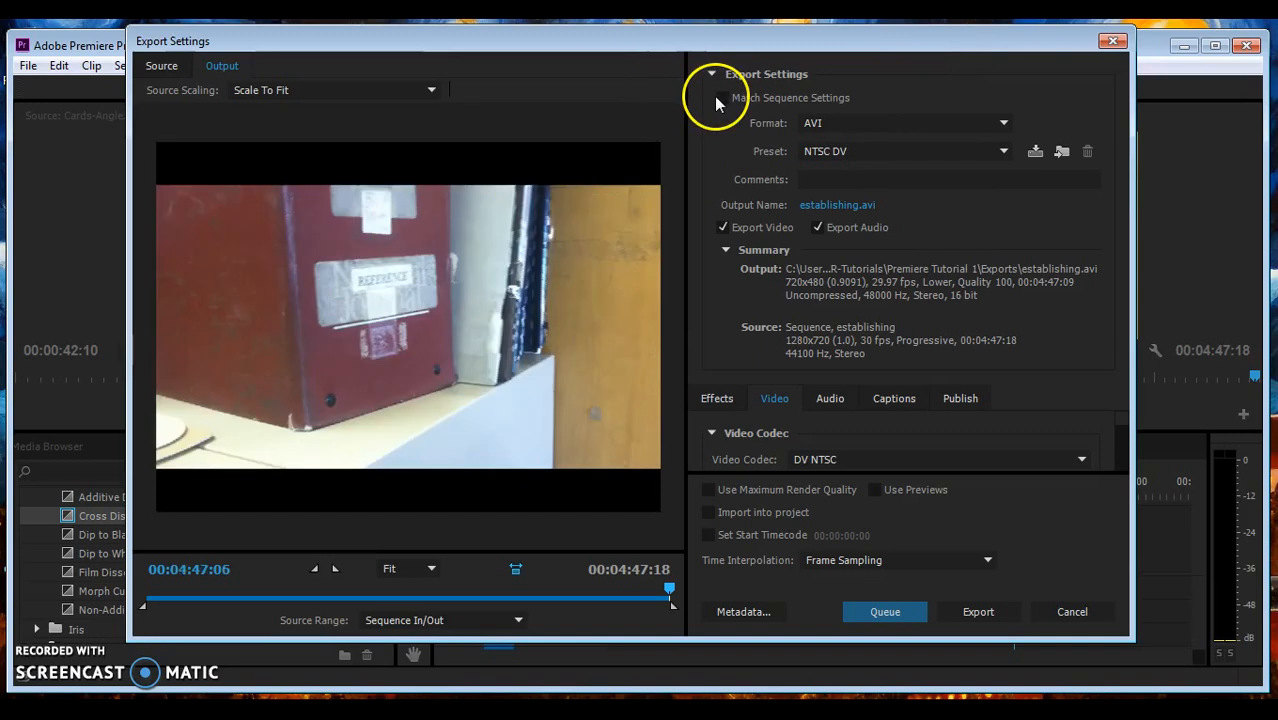
- Match sequence settings, save establishing.mpeg into the Exports folder, and queue the export
left_click(722, 98)
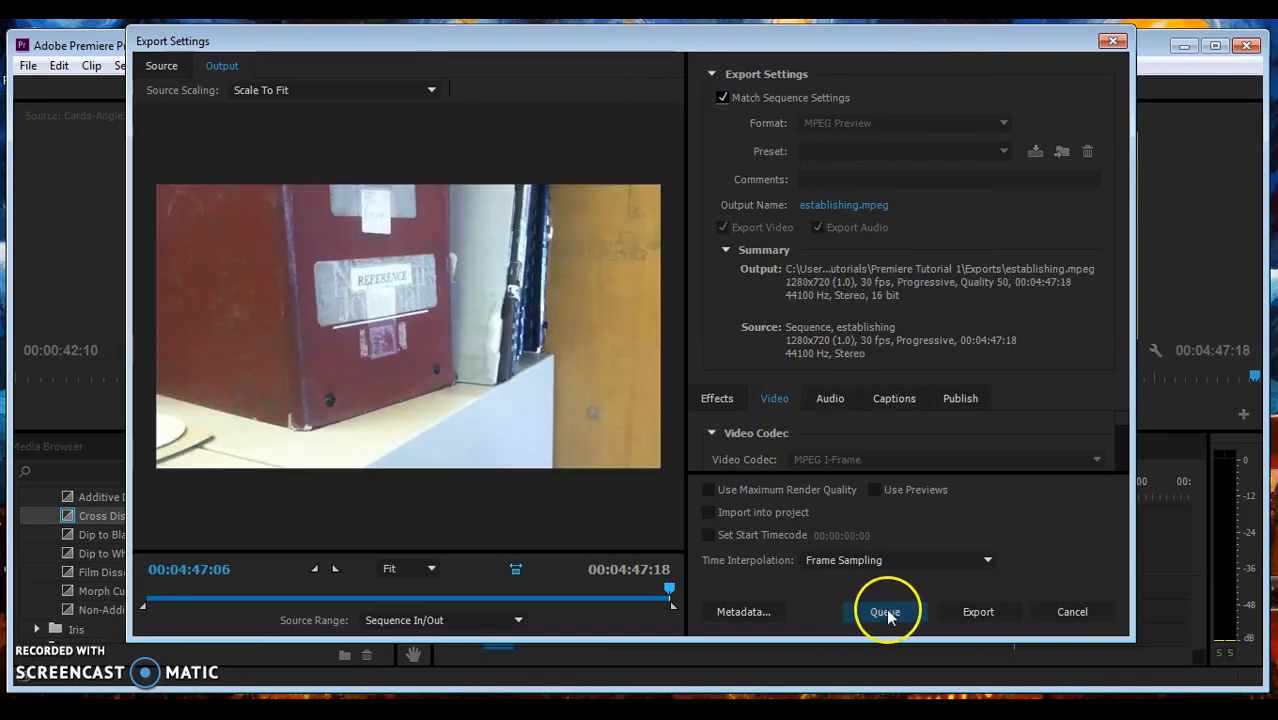
left_click(850, 204)
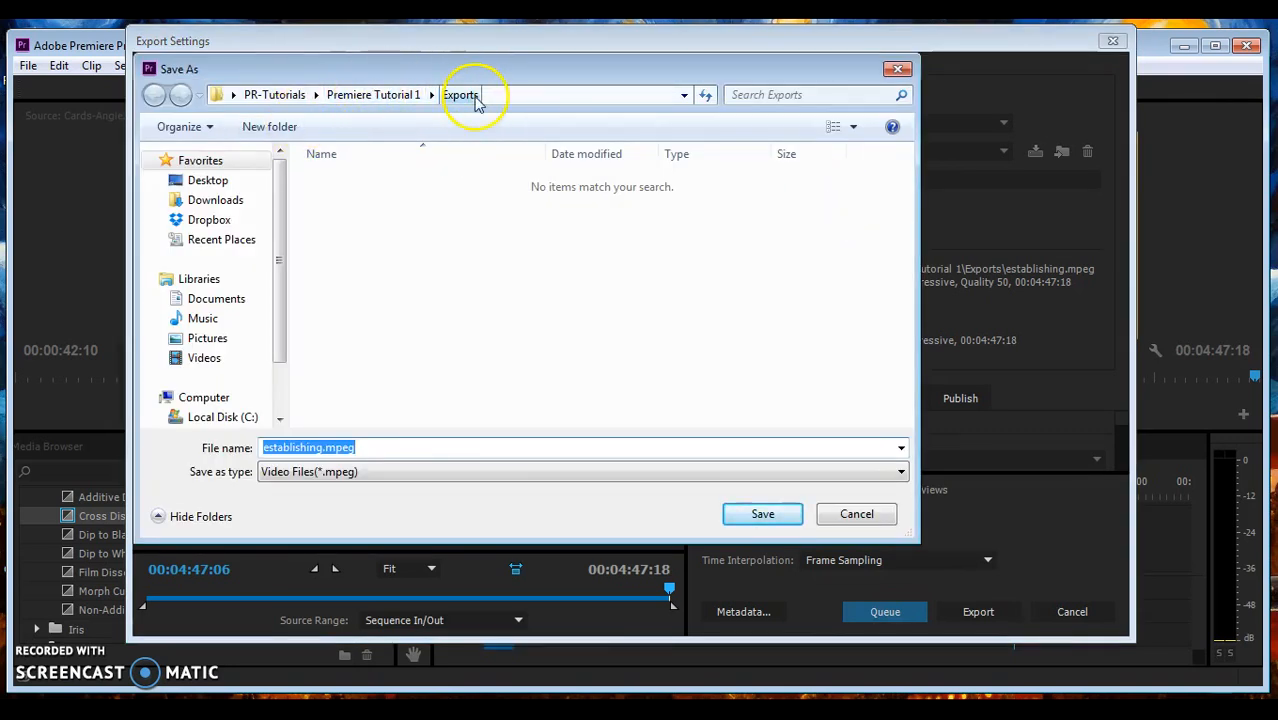
left_click(757, 516)
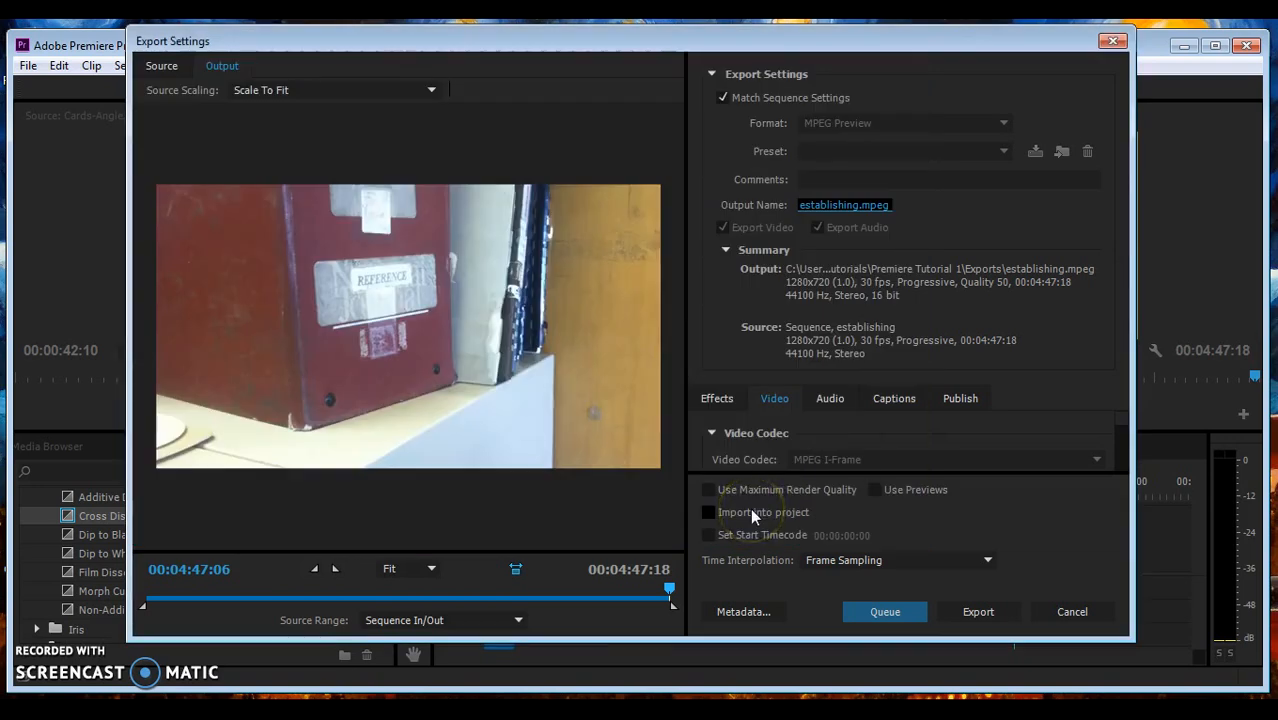
left_click(890, 610)
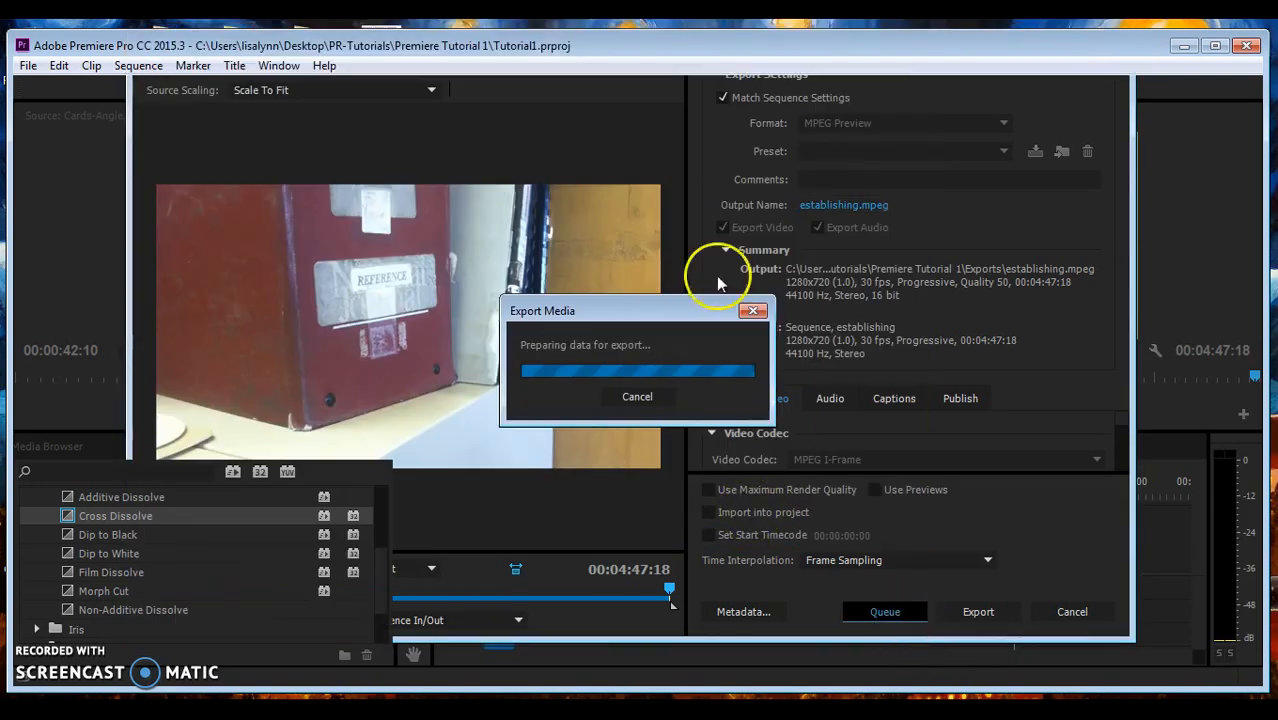